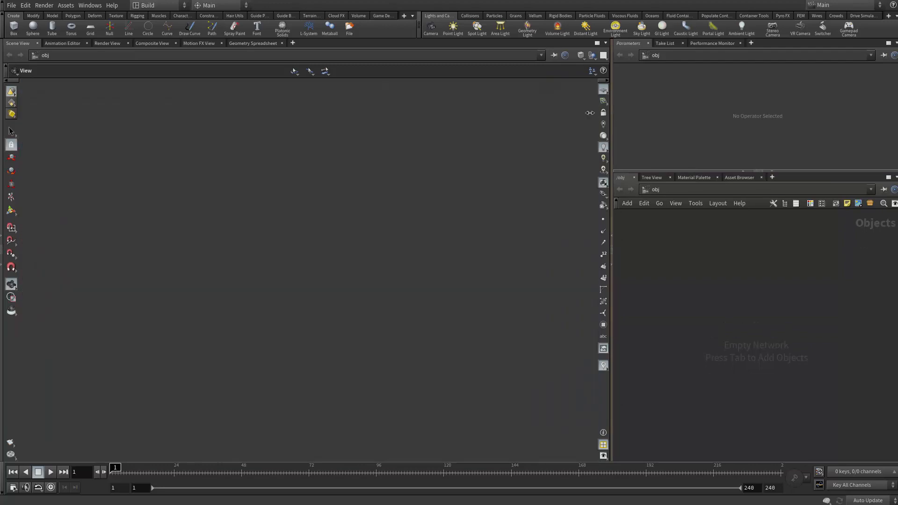
Enlarge the network and parameter area by narrowing the scene view
drag(594, 159, 594, 156)
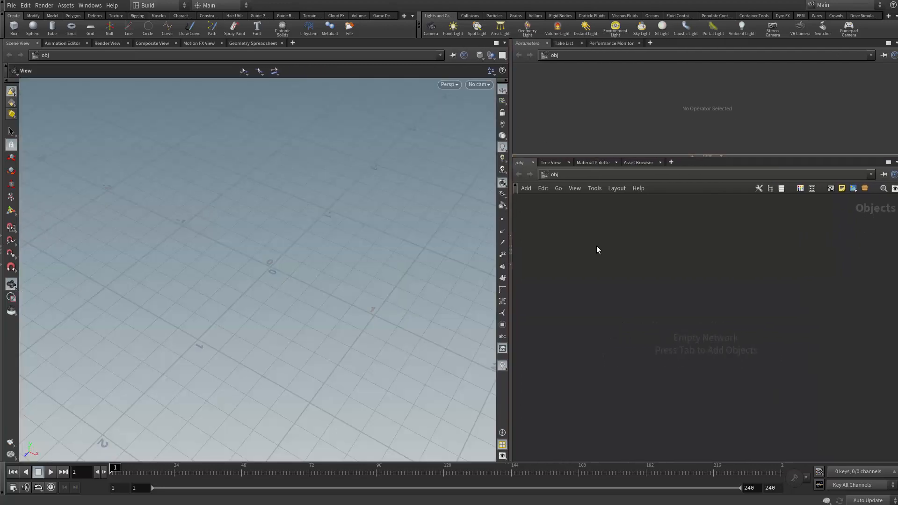
drag(328, 300, 282, 251)
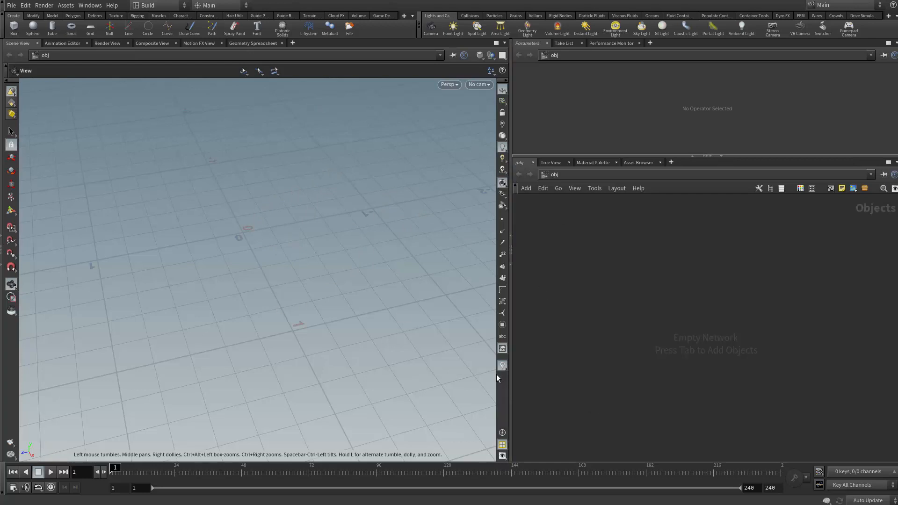
drag(282, 264, 238, 265)
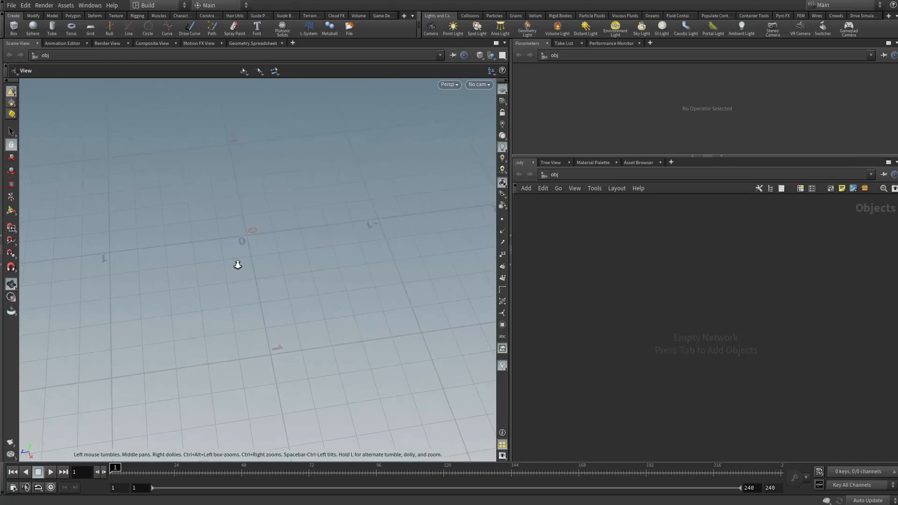
middle_drag(255, 220, 257, 211)
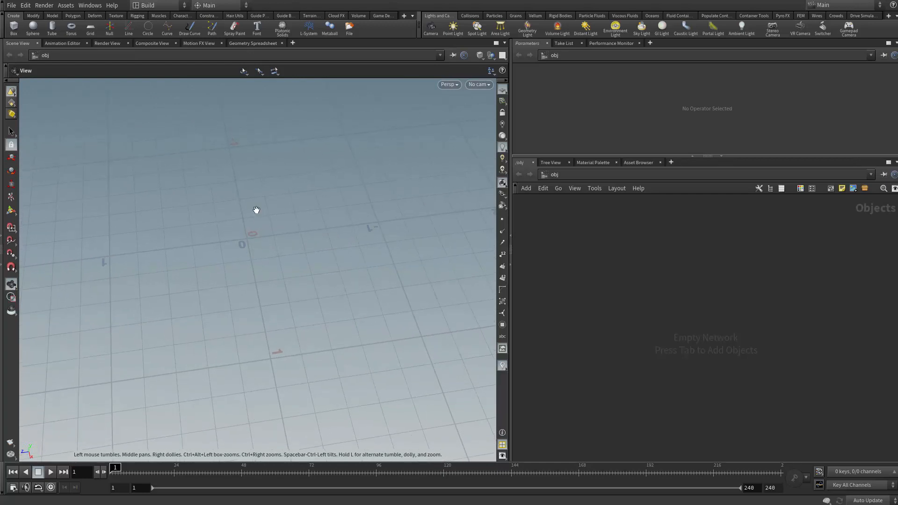
drag(256, 210, 202, 195)
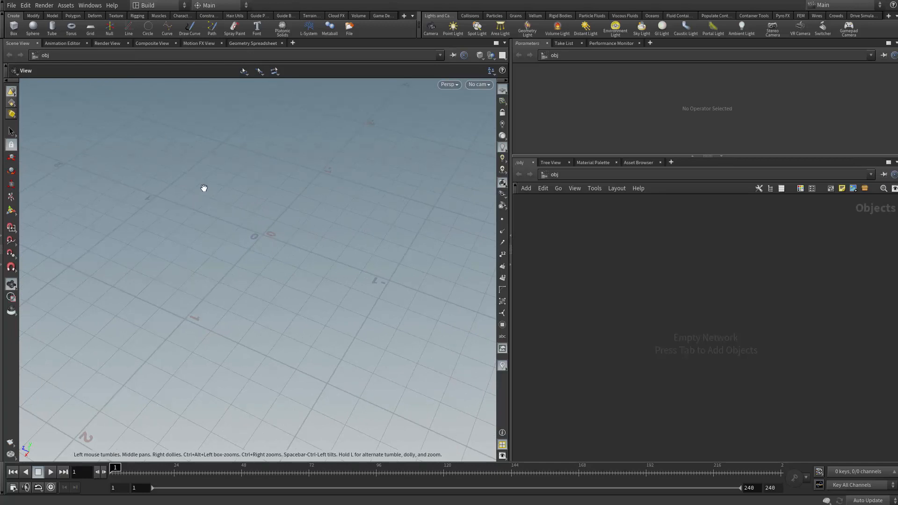
middle_drag(203, 189, 256, 190)
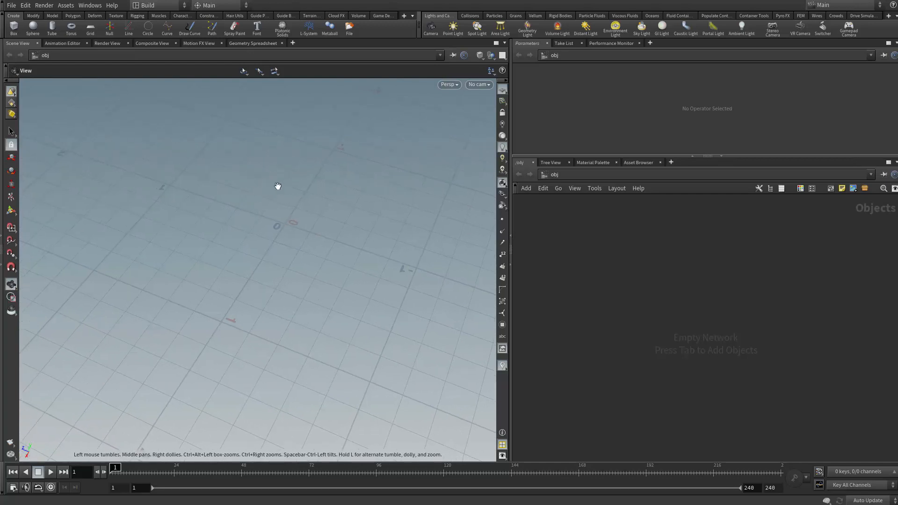
drag(331, 249, 305, 238)
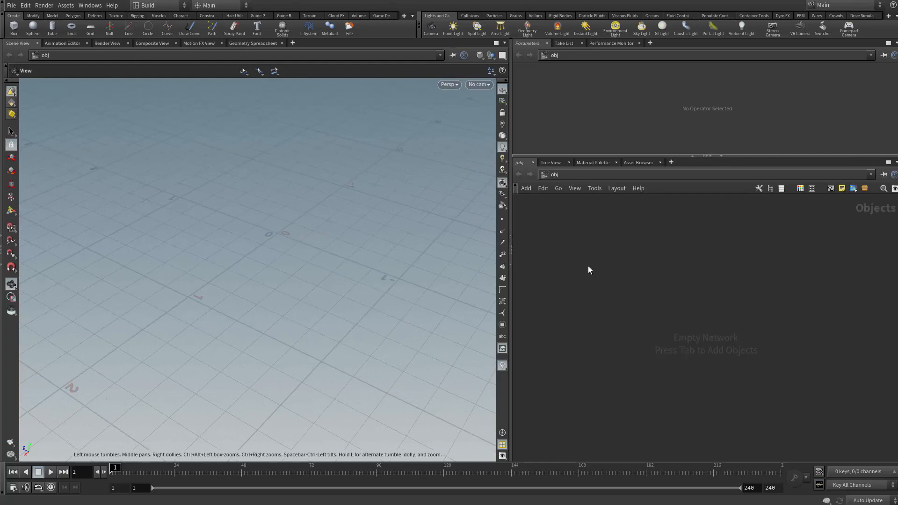
Give the parameter pane more height above the network editor
mouse_move(507, 63)
mouse_down()
mouse_move(477, 65)
mouse_move(506, 74)
mouse_up()
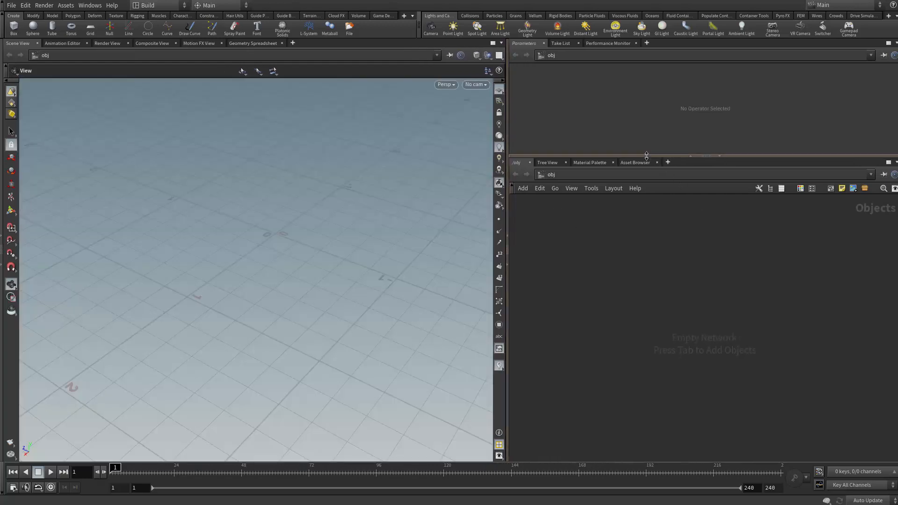
drag(681, 155, 681, 202)
drag(193, 254, 200, 232)
middle_drag(201, 232, 198, 231)
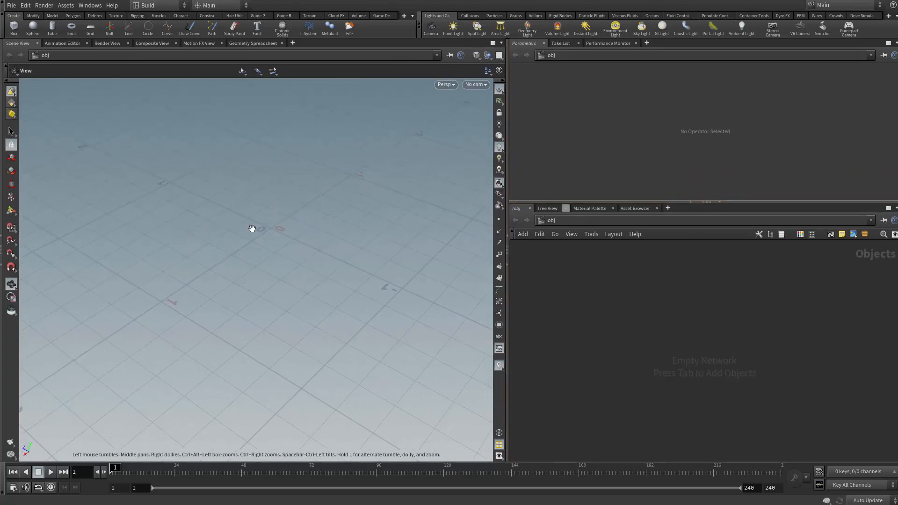
Add a Geometry object to the empty object network and go inside it
key(Tab)
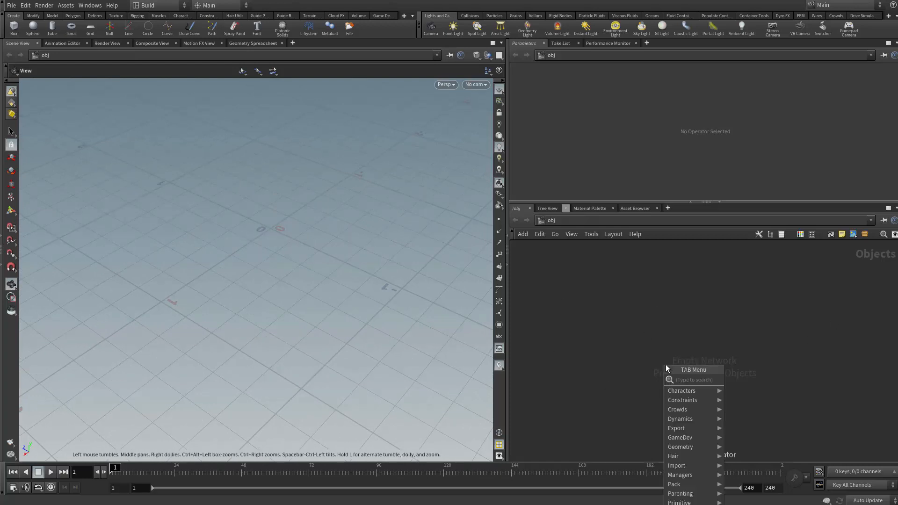
text(geo)
key(Return)
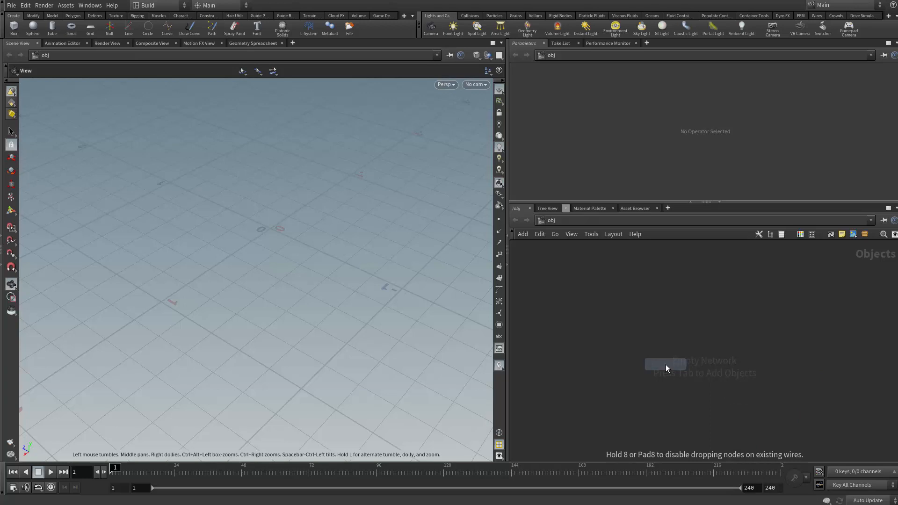
click(639, 287)
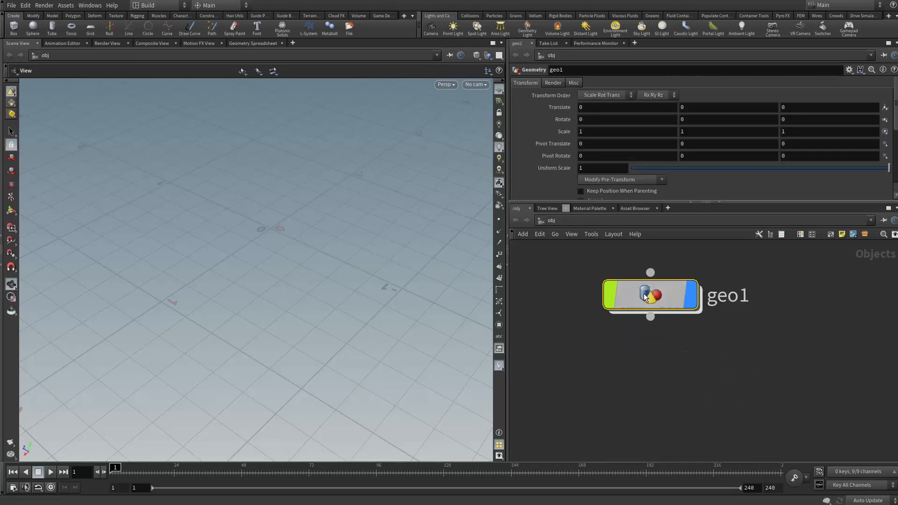
double_click(624, 302)
Add a Line node to the empty geometry network
key(Tab)
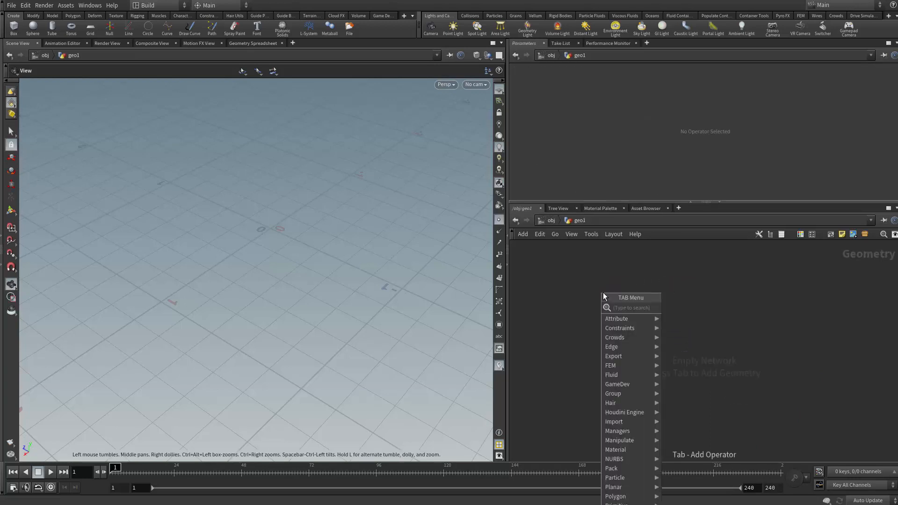
text(li)
key(Return)
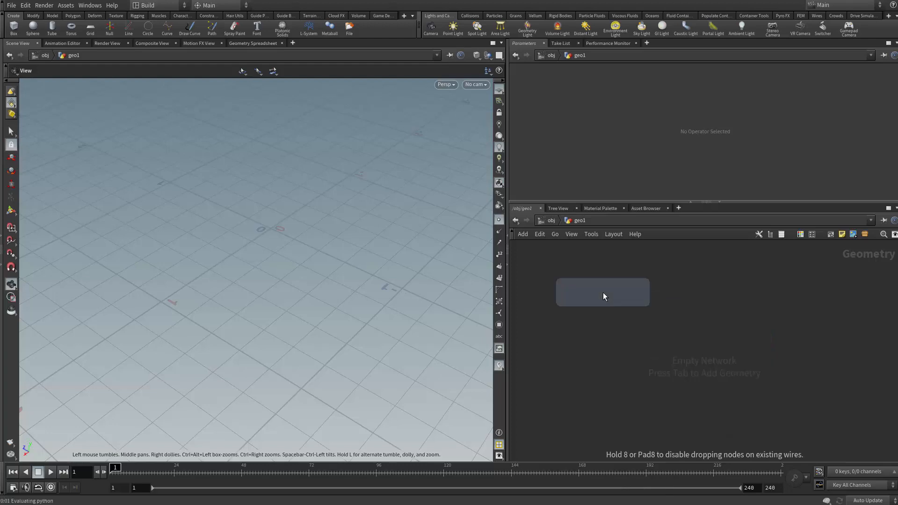
click(603, 297)
Set the line's direction to 0, 0, 1 so that it lies along the Z axis
drag(208, 236, 250, 217)
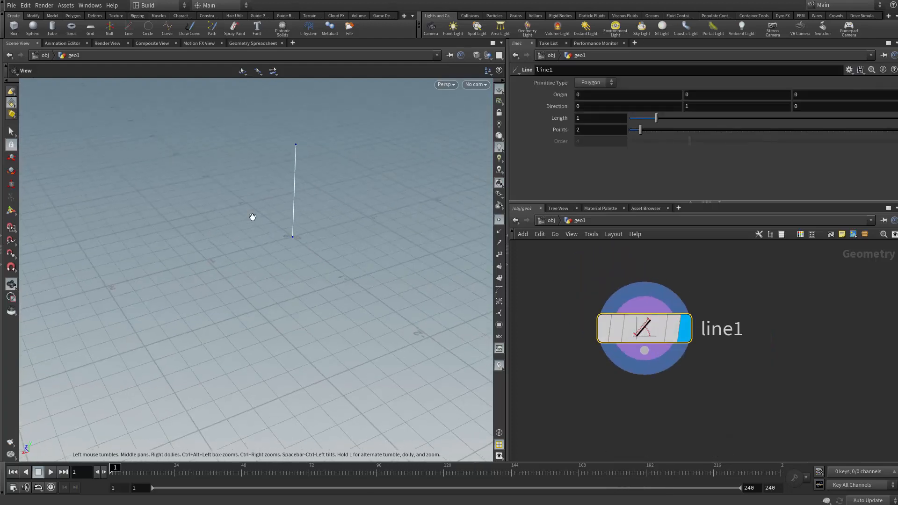
drag(315, 244, 279, 239)
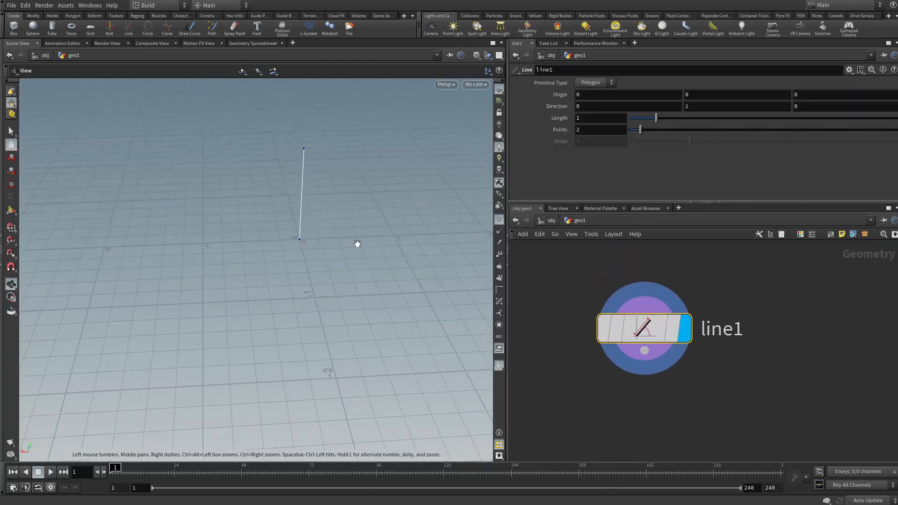
drag(297, 300, 458, 350)
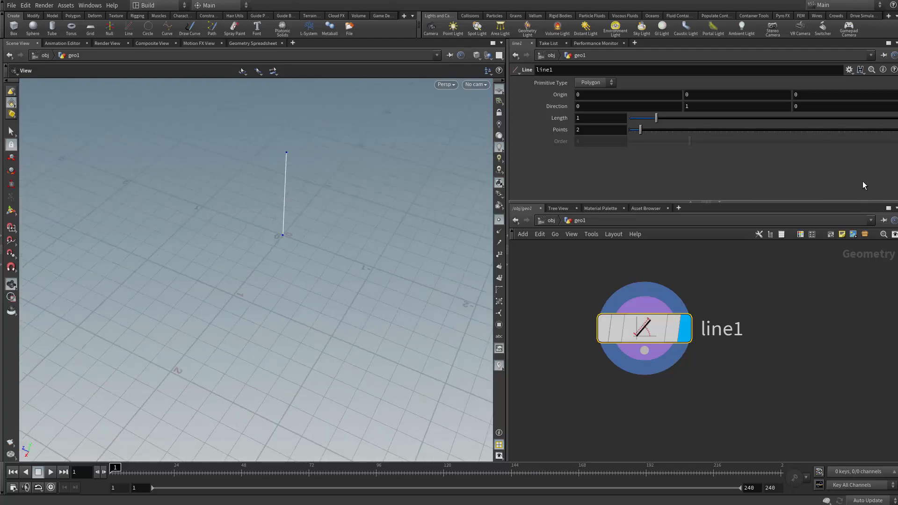
text(1)
key(shift+Tab)
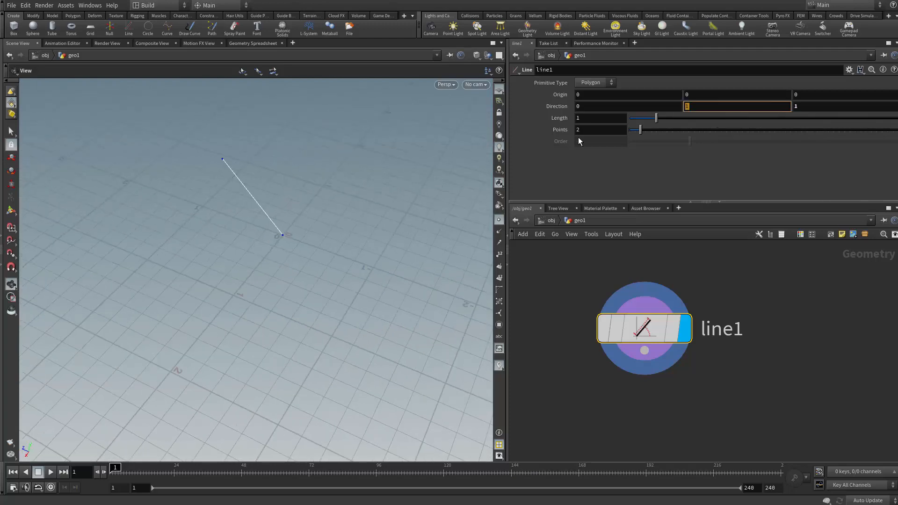
text(0)
key(Return)
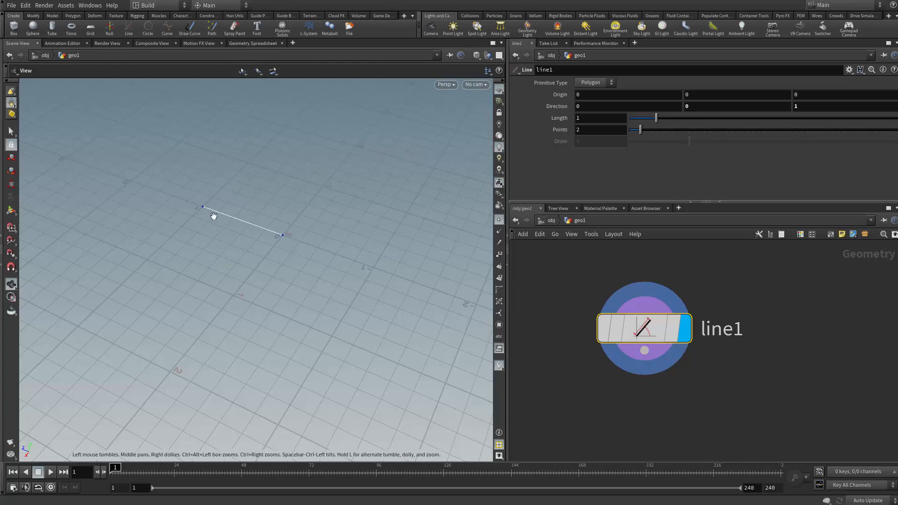
Set the line's length to 10 and its number of points to 17
drag(214, 216, 293, 198)
scroll(293, 197, down, 6)
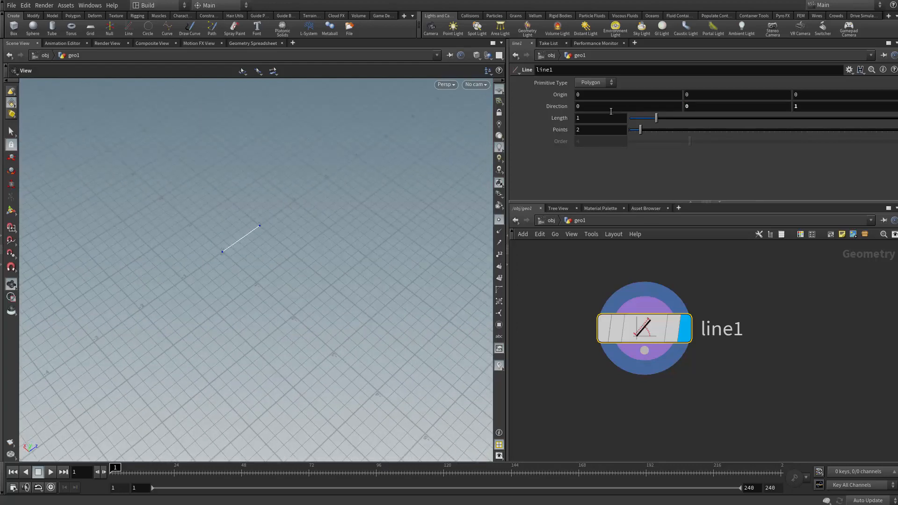
key(Return)
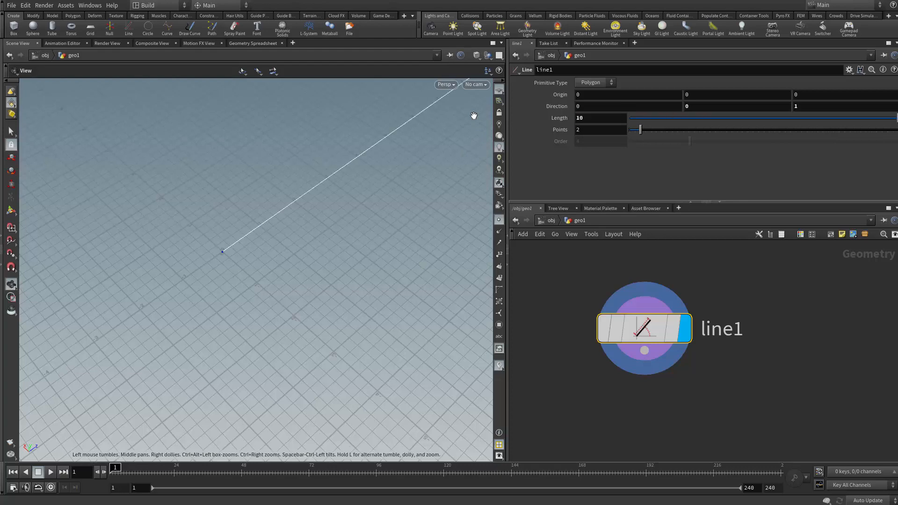
drag(660, 131, 658, 132)
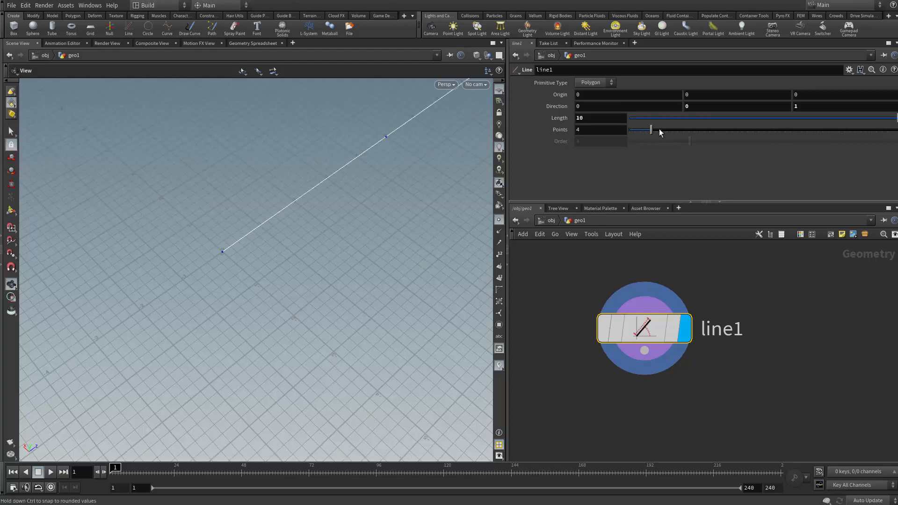
drag(755, 133, 721, 130)
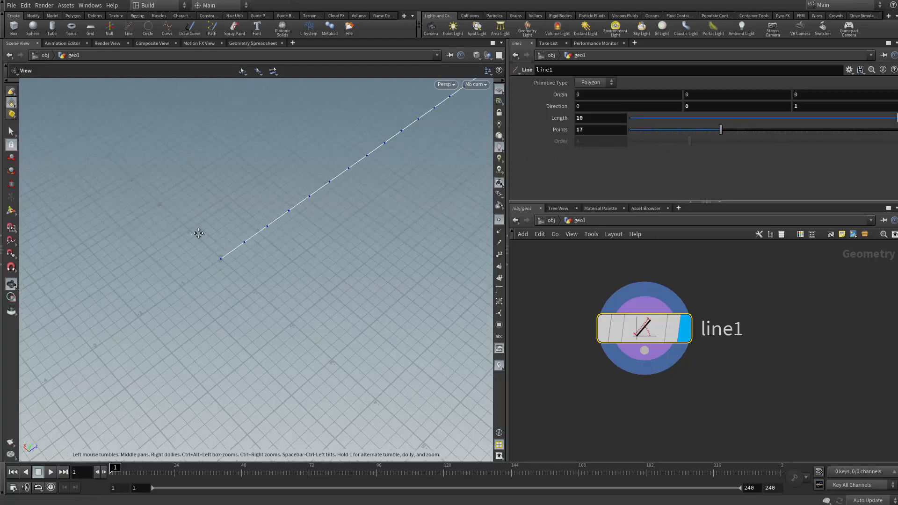
Add a Circle node beside the line node and make it the displayed node
drag(196, 230, 271, 244)
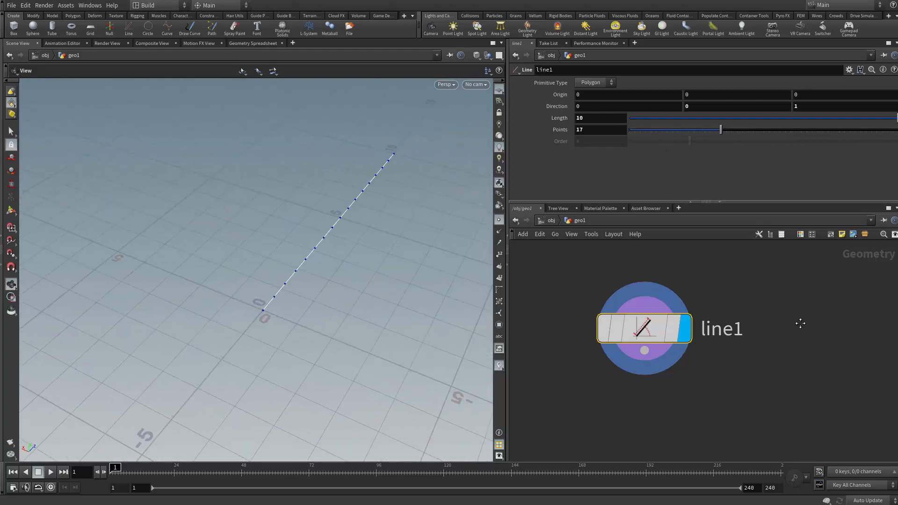
key(Tab)
text(swe)
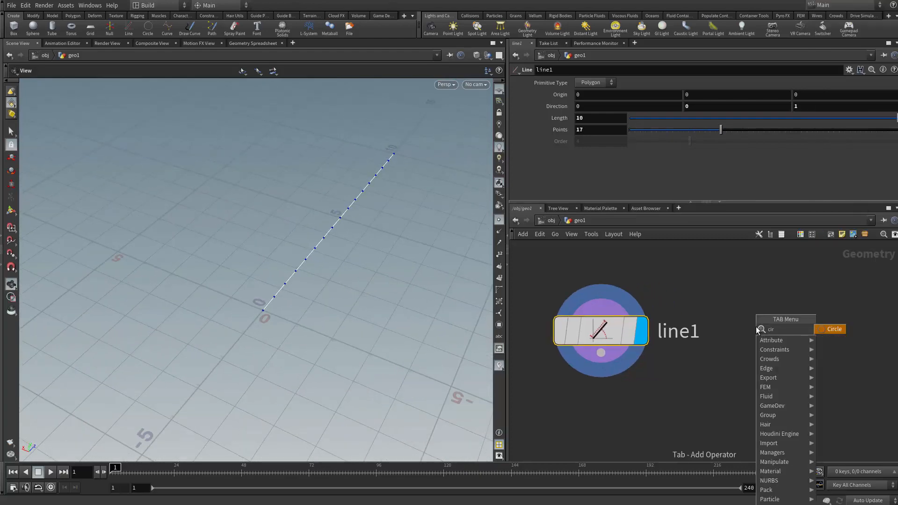
key(Return)
click(756, 330)
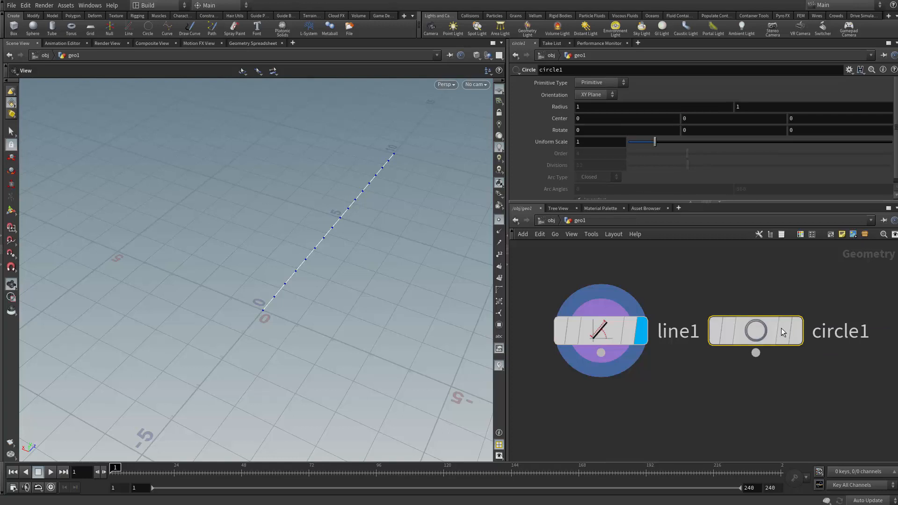
key(r)
Set the circle's orientation to ZX Plane
drag(354, 293, 192, 234)
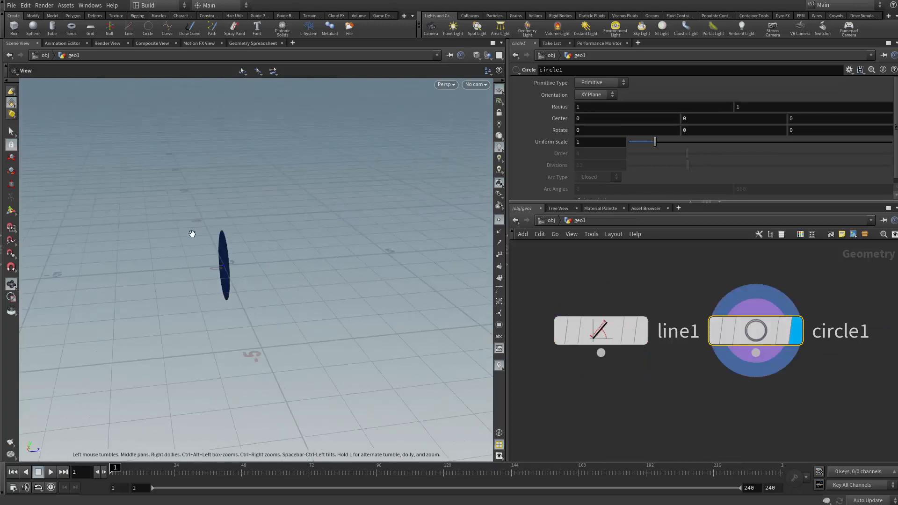
click(594, 95)
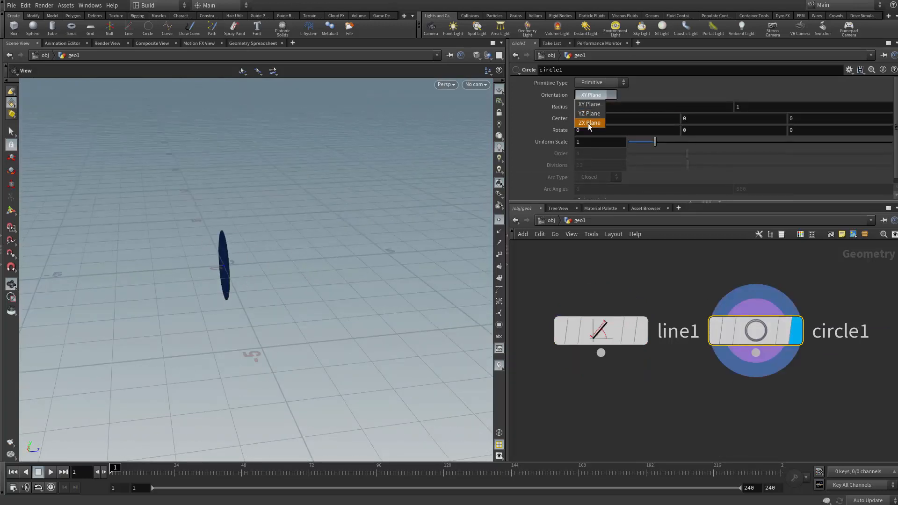
click(589, 123)
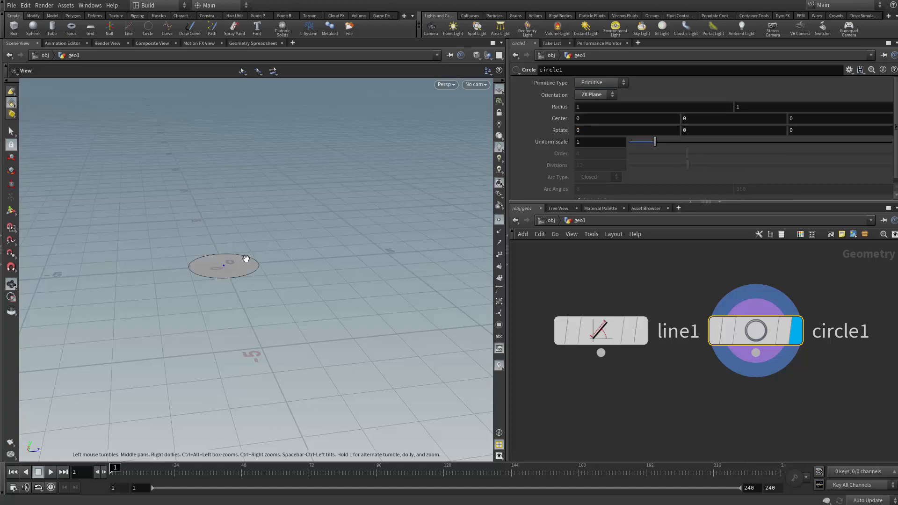
Change the circle's primitive type to Polygon and set its divisions to 16
drag(247, 261, 374, 253)
click(603, 83)
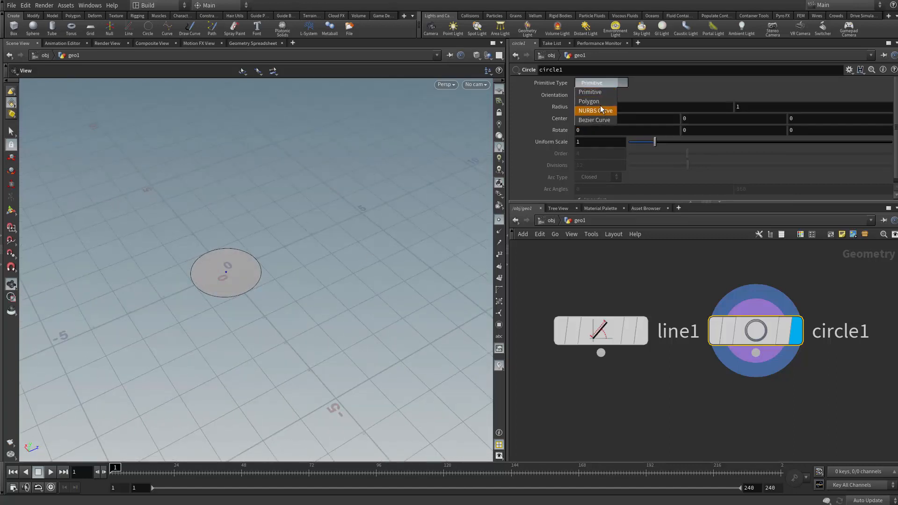
click(601, 99)
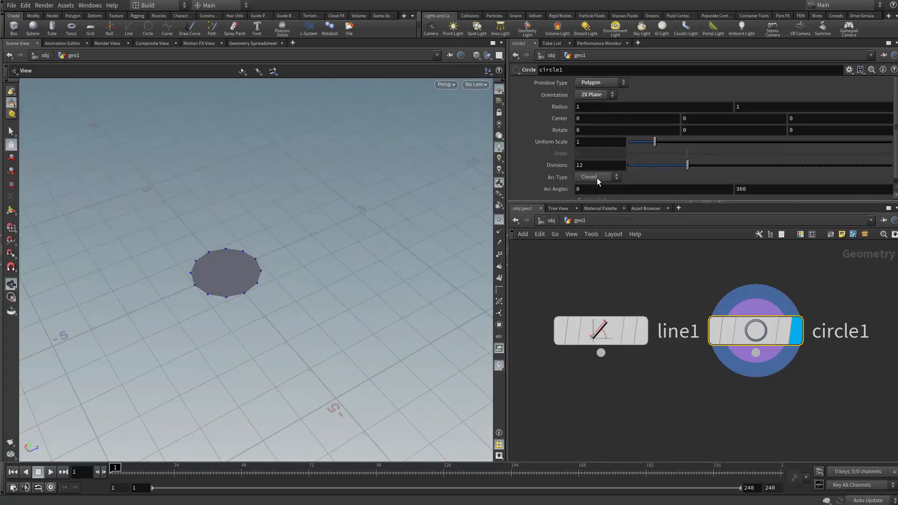
drag(294, 250, 274, 275)
drag(686, 168, 709, 166)
middle_drag(674, 386, 655, 402)
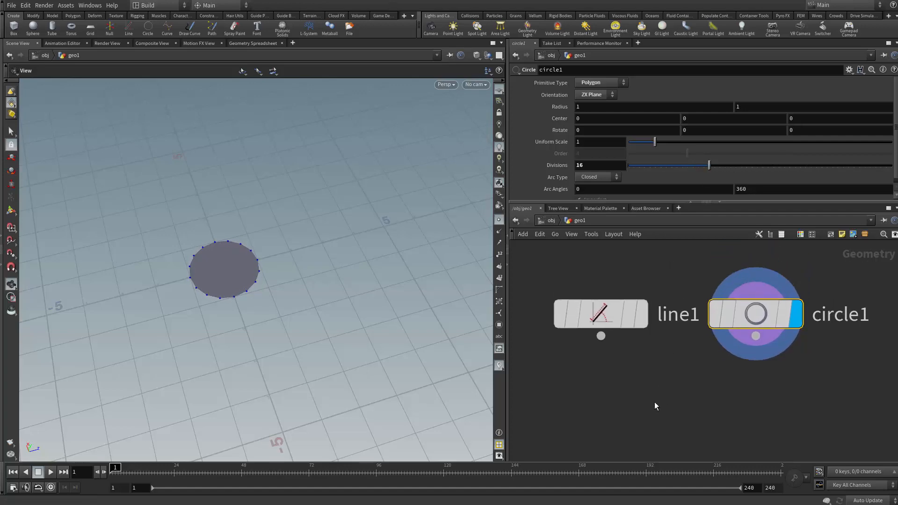
key(Tab)
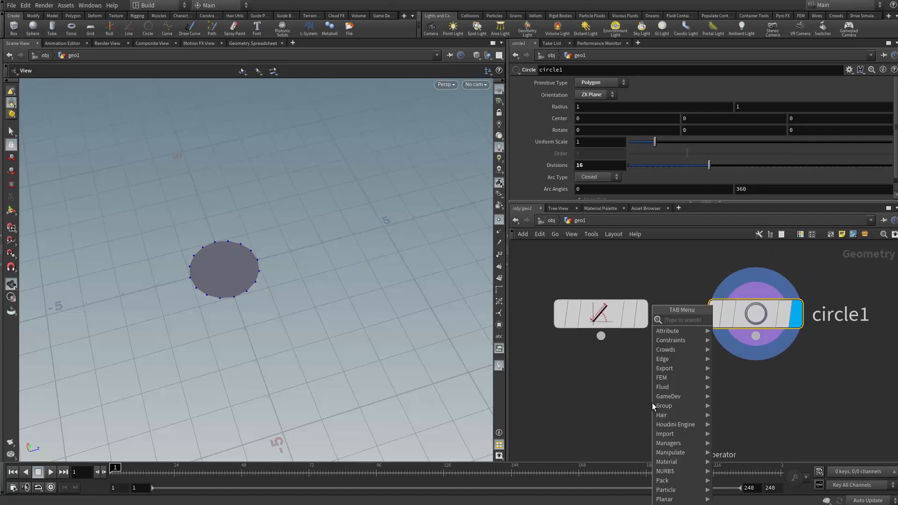
text(copy)
key(Return)
key(Escape)
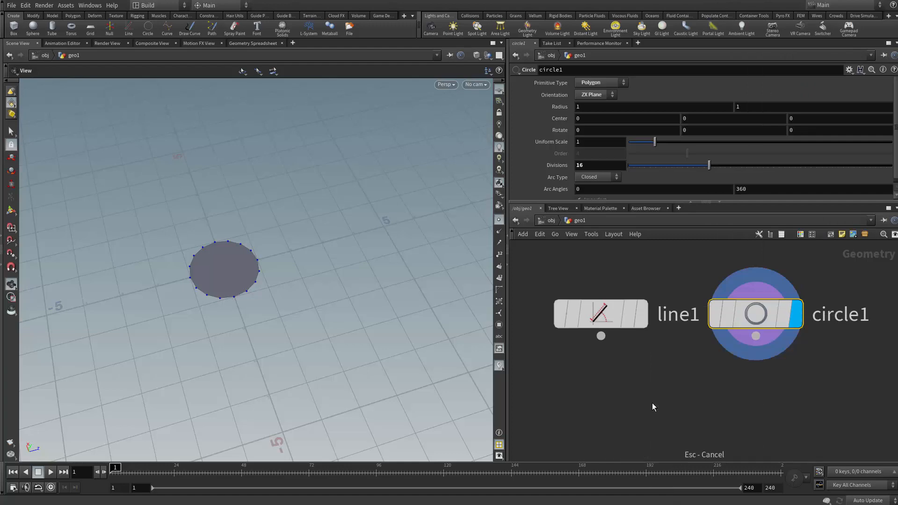
Add a Copy Stamp node below the line and circle nodes
key(Tab)
text(copy)
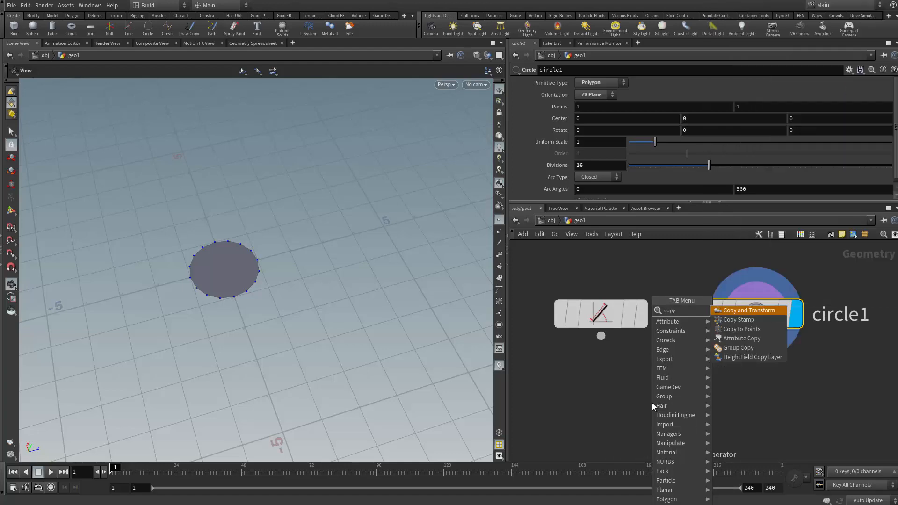
key(Down)
key(Return)
drag(753, 402, 670, 419)
Connect the line to the copy node's first input and the circle to its second, and make the copy node displayed
drag(600, 336, 756, 336)
drag(343, 293, 210, 266)
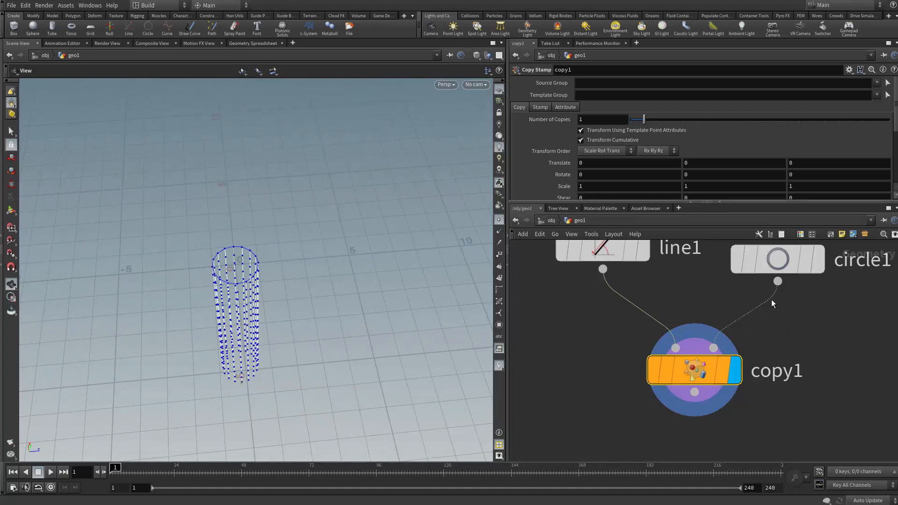
middle_drag(727, 323, 691, 306)
scroll(688, 307, down, 3)
drag(627, 261, 622, 268)
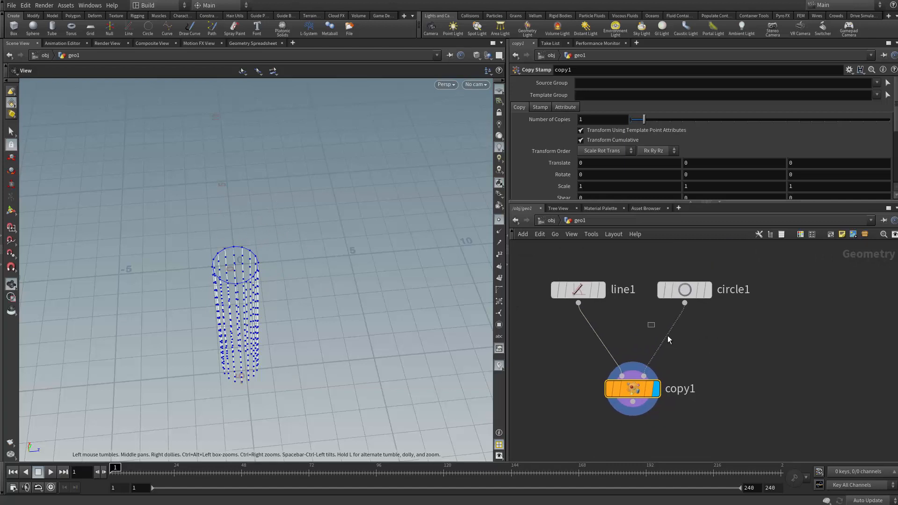
Insert an Attribute Wrangle node on the connection between the circle and the copy node
key(Tab)
mouse_move(707, 352)
text(aw)
click(804, 301)
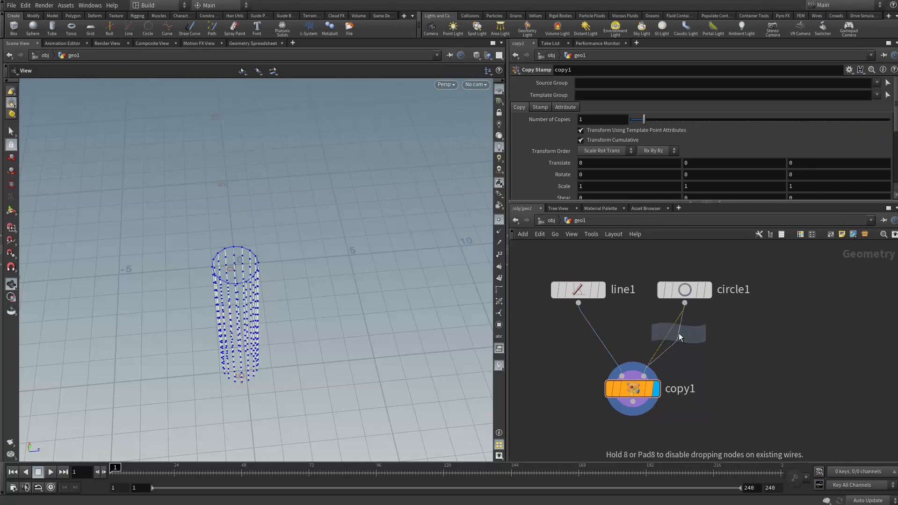
click(673, 338)
Set the wrangle's VEXpression to @N = @P; so the copied lines follow the circle's point positions
scroll(672, 337, up, 2)
click(568, 169)
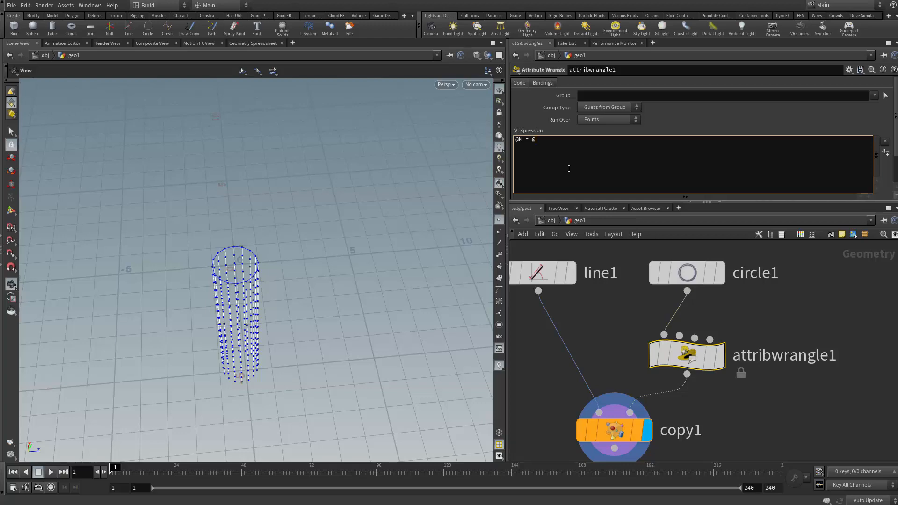
key(ctrl+Return)
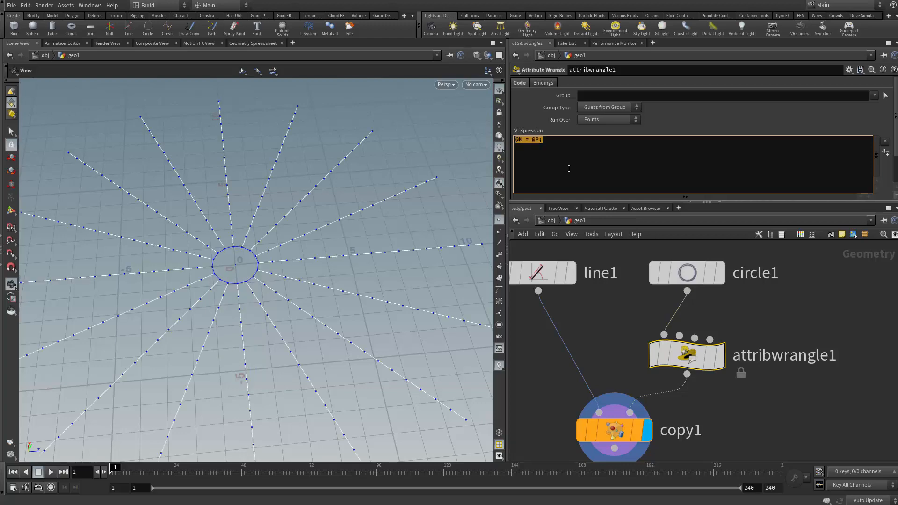
drag(486, 201, 175, 157)
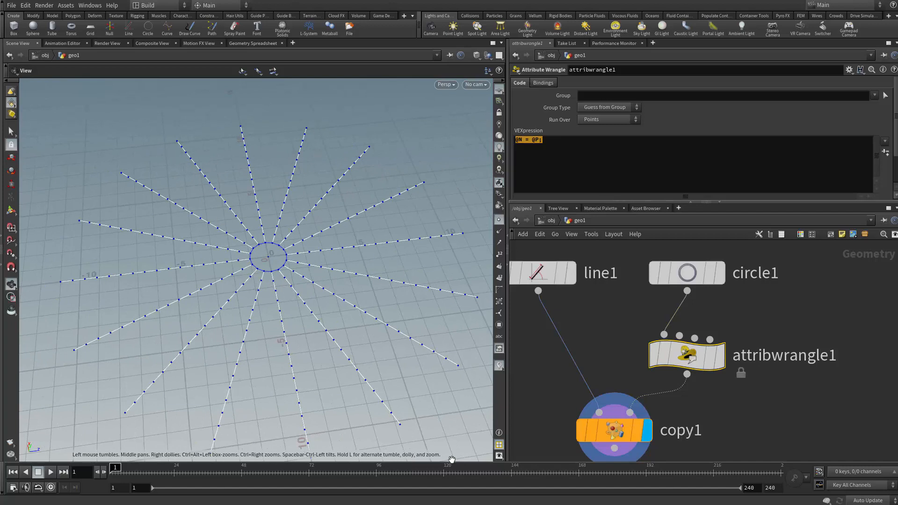
middle_drag(625, 329, 633, 304)
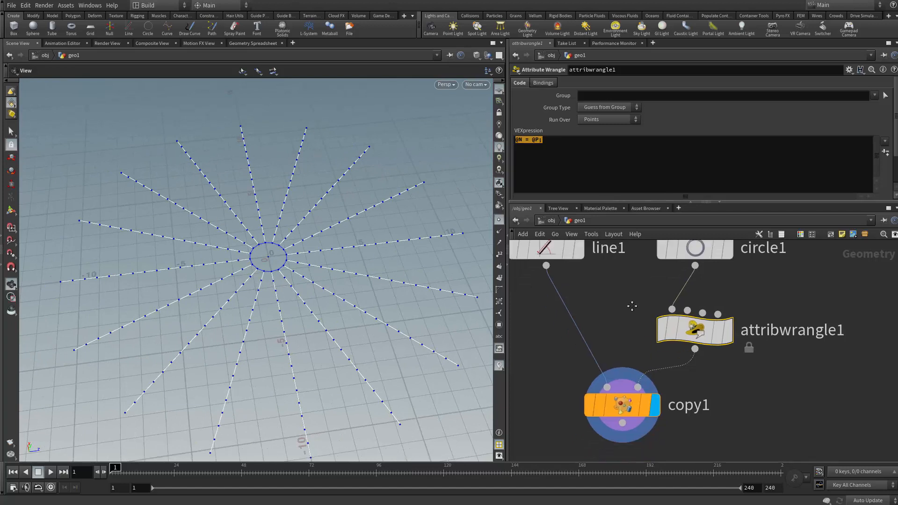
click(602, 176)
key(ctrl+Return)
Examine the copied lines around the circle and the wrangle's Run Over options and both sides of its expression
drag(159, 195, 196, 201)
right_drag(196, 201, 396, 242)
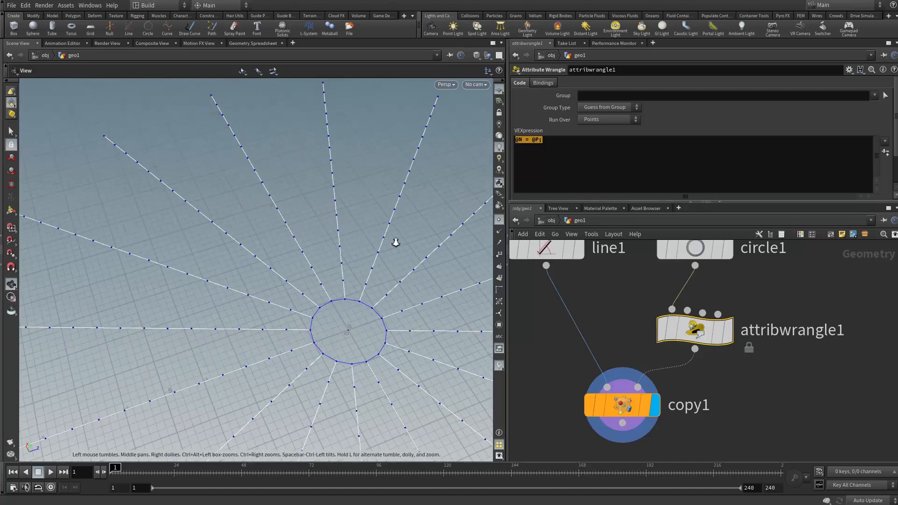
drag(360, 226, 270, 156)
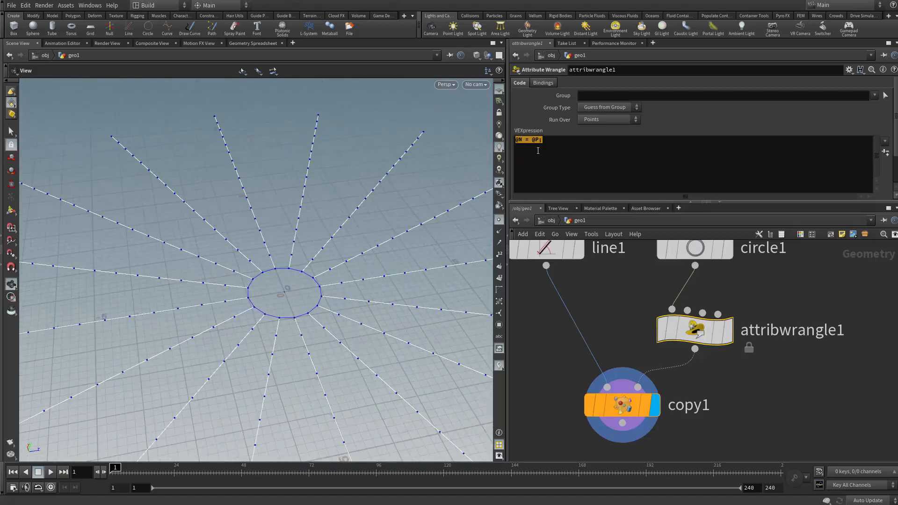
click(559, 144)
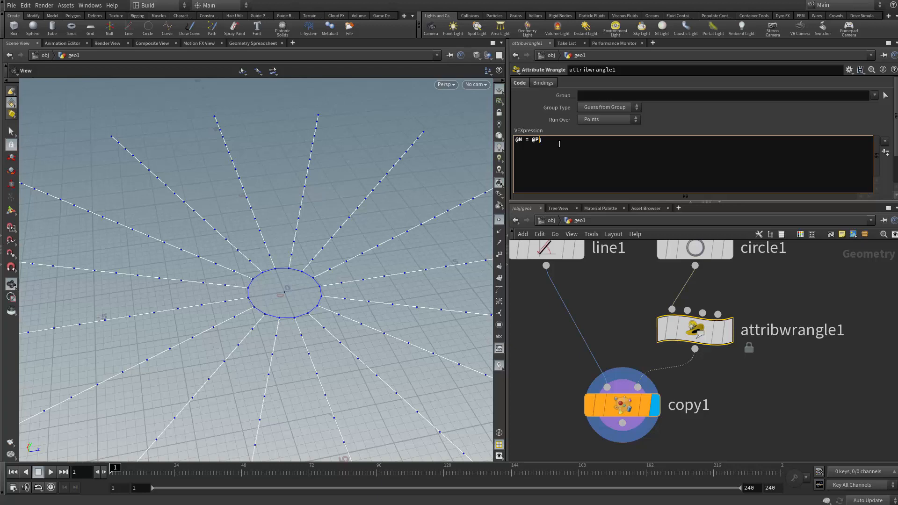
click(589, 122)
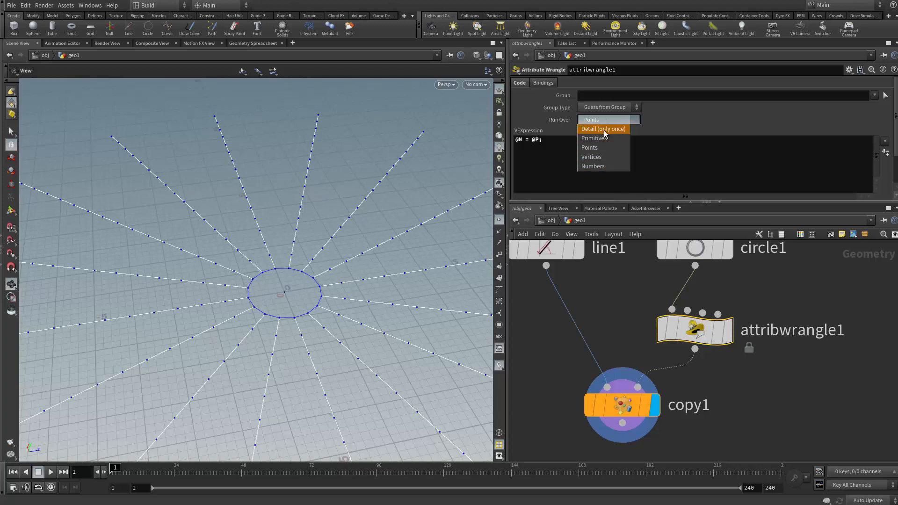
click(555, 138)
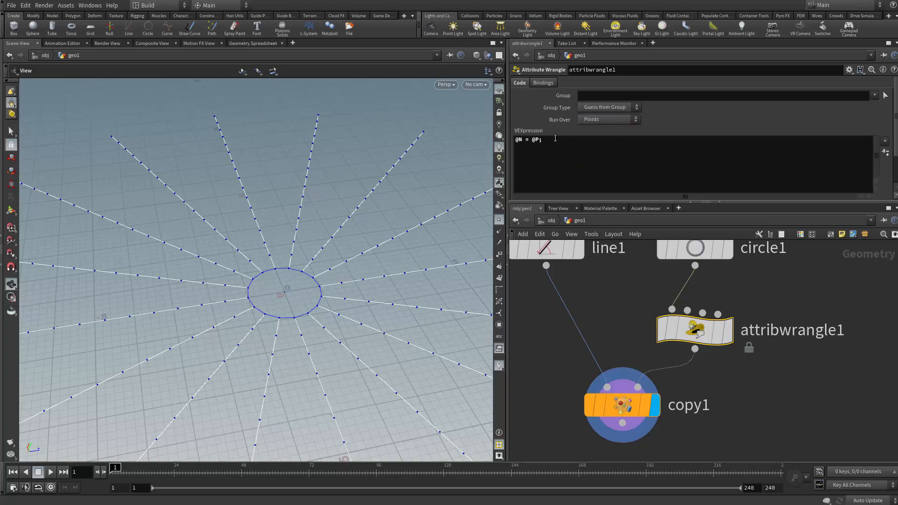
click(570, 162)
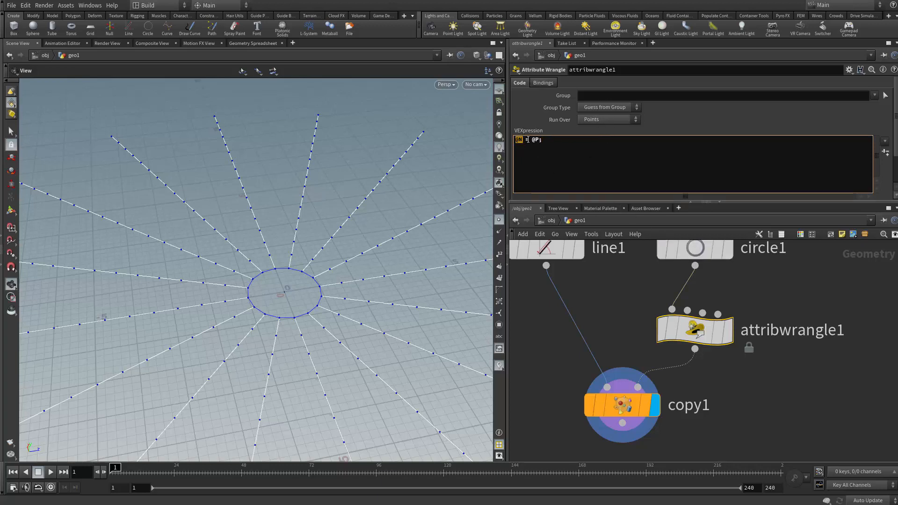
drag(530, 140, 559, 138)
click(530, 157)
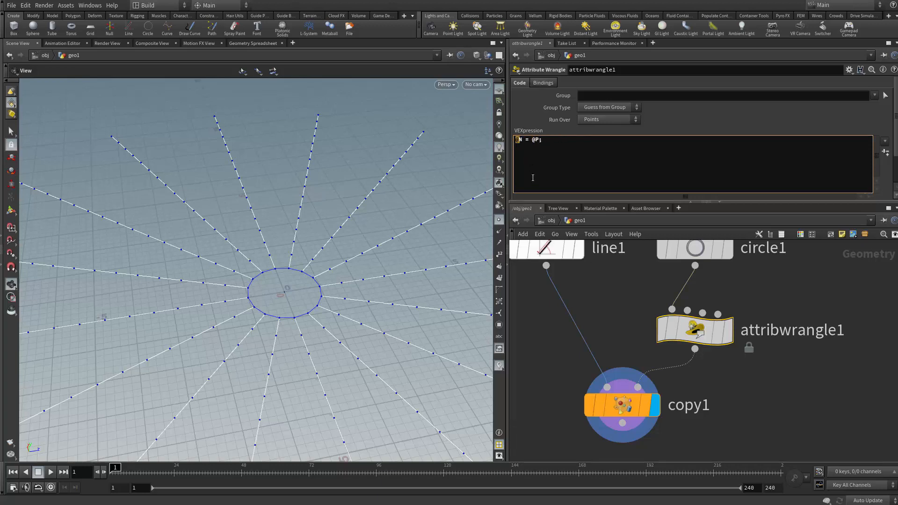
double_click(518, 139)
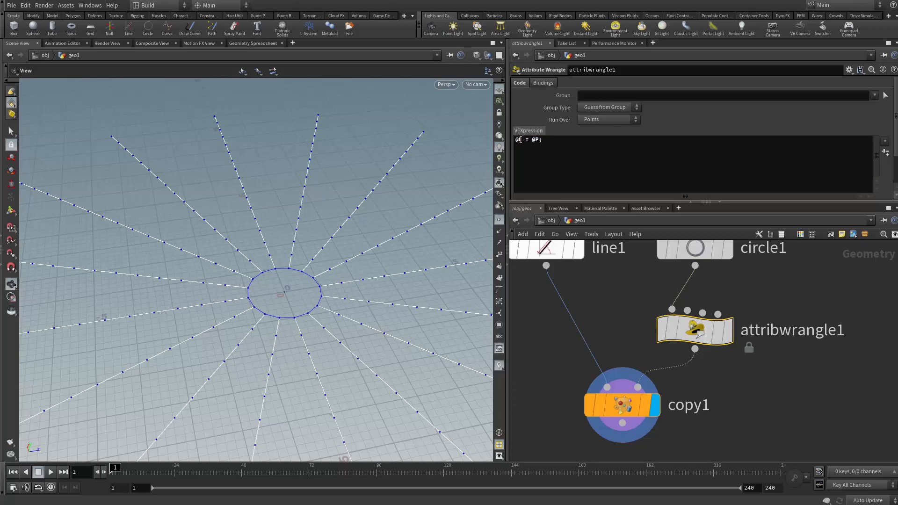
drag(530, 141, 544, 141)
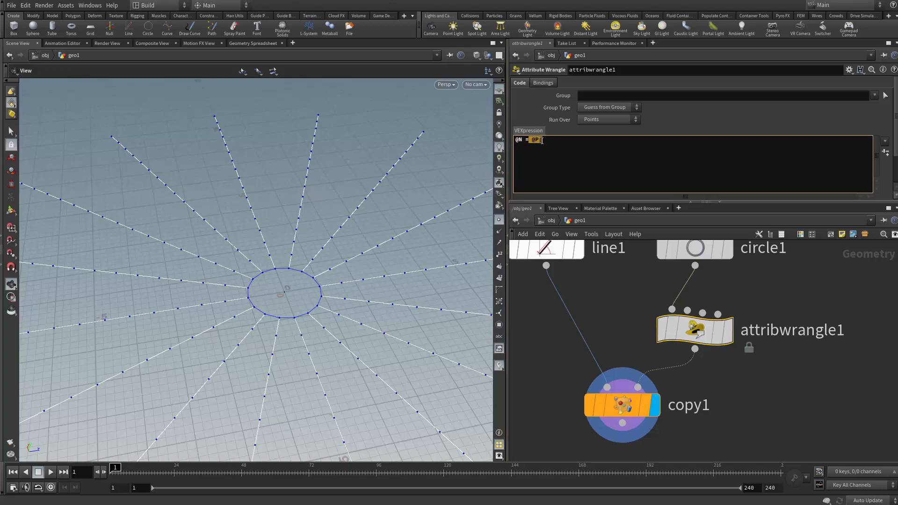
click(544, 149)
Make the attribute wrangle the displayed node and turn on the display of point normals
middle_drag(759, 390, 752, 336)
scroll(744, 338, down, 2)
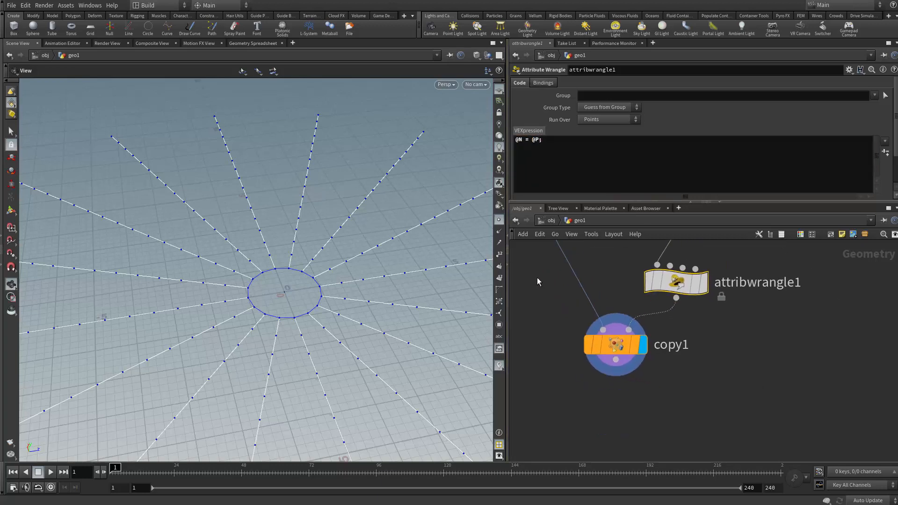
click(668, 279)
key(r)
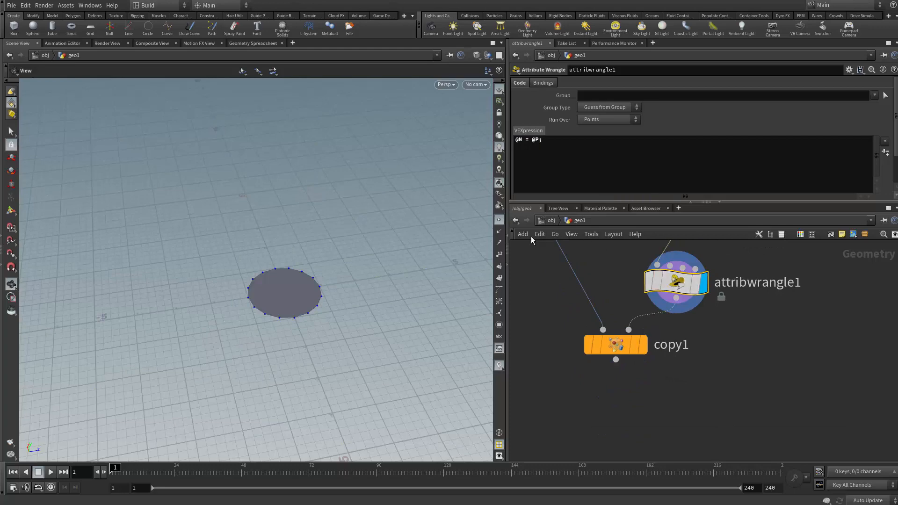
click(499, 231)
drag(284, 305, 411, 337)
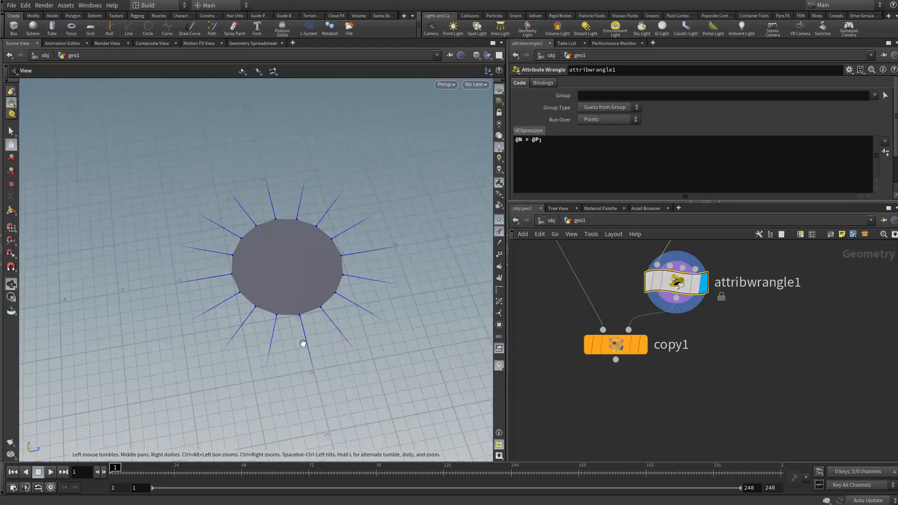
Display the circle node to compare its default normals with those produced by the wrangle
middle_drag(758, 321, 763, 444)
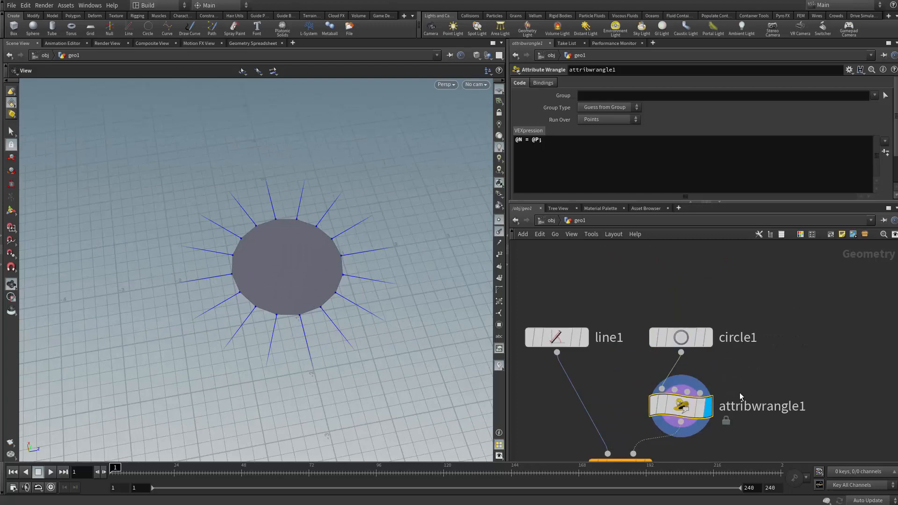
click(707, 337)
drag(370, 290, 367, 242)
drag(306, 313, 387, 402)
Make the copy node the displayed node again and move it lower in the network
middle_drag(757, 437, 771, 333)
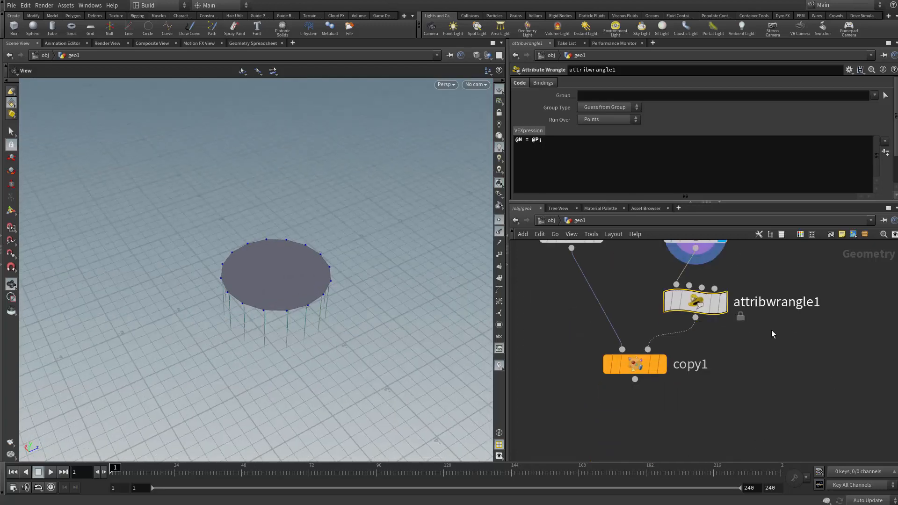
click(661, 364)
scroll(220, 274, down, 3)
drag(316, 366, 315, 300)
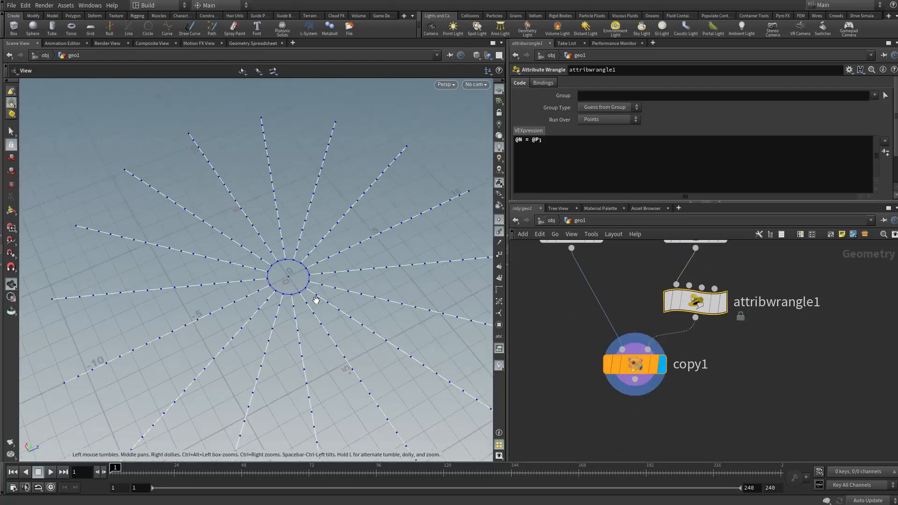
drag(360, 277, 366, 232)
drag(636, 369, 629, 421)
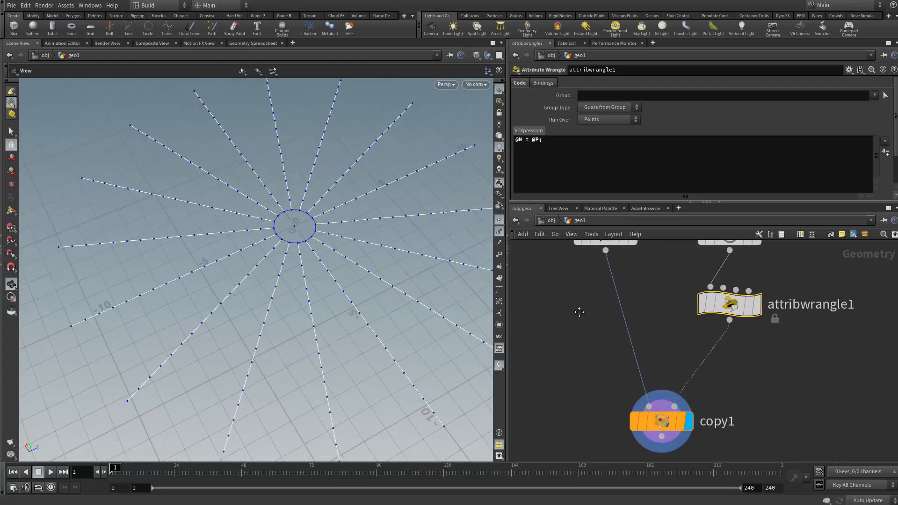
Examine the node connections and the arrangement of the copied lines around the circle from several angles
scroll(576, 310, down, 5)
scroll(637, 355, up, 8)
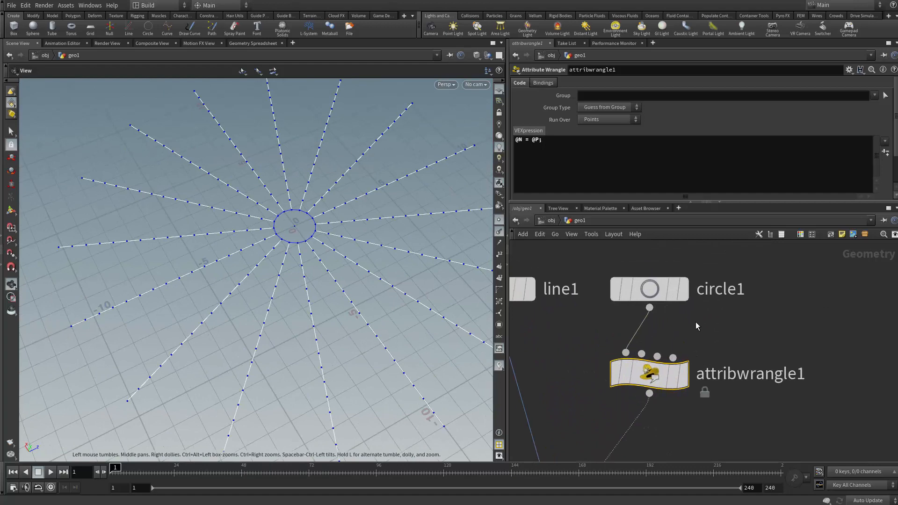
scroll(706, 281, down, 3)
middle_drag(714, 260, 646, 351)
scroll(633, 334, up, 2)
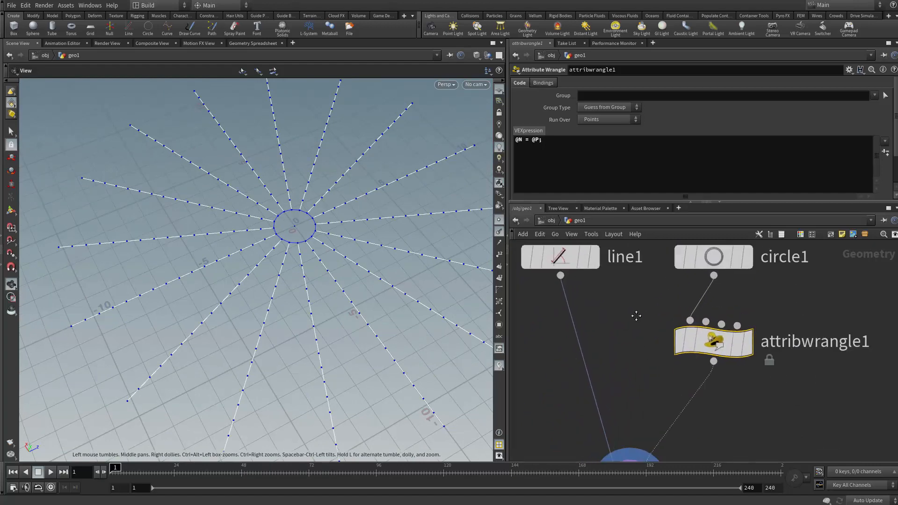
scroll(641, 309, down, 3)
scroll(617, 344, up, 1)
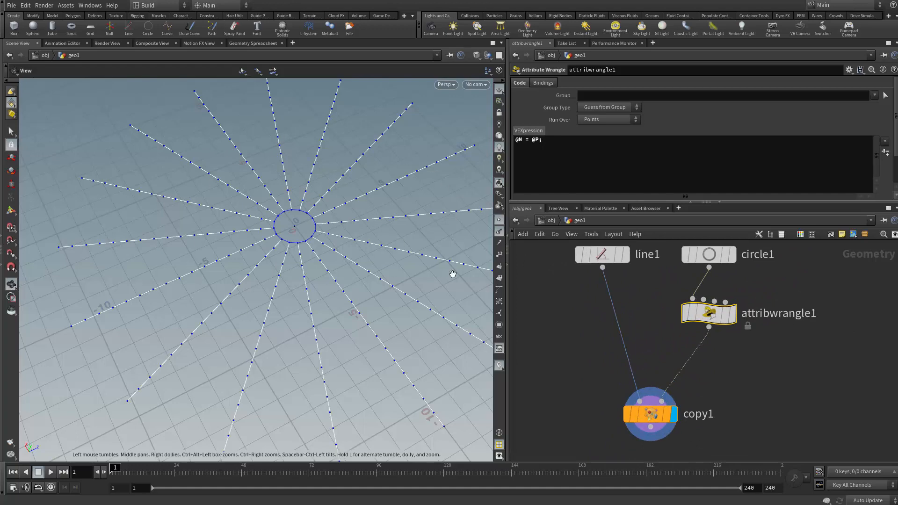
middle_drag(666, 334, 685, 284)
scroll(682, 346, up, 1)
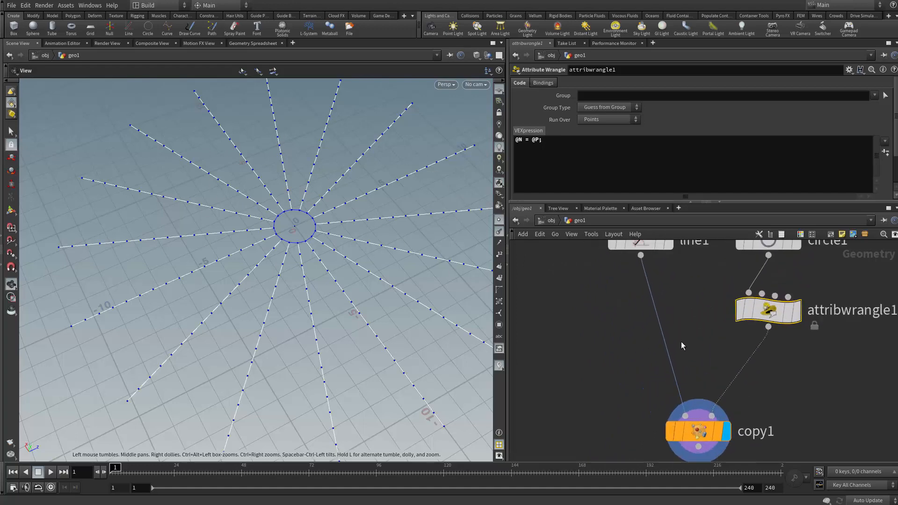
drag(321, 246, 271, 230)
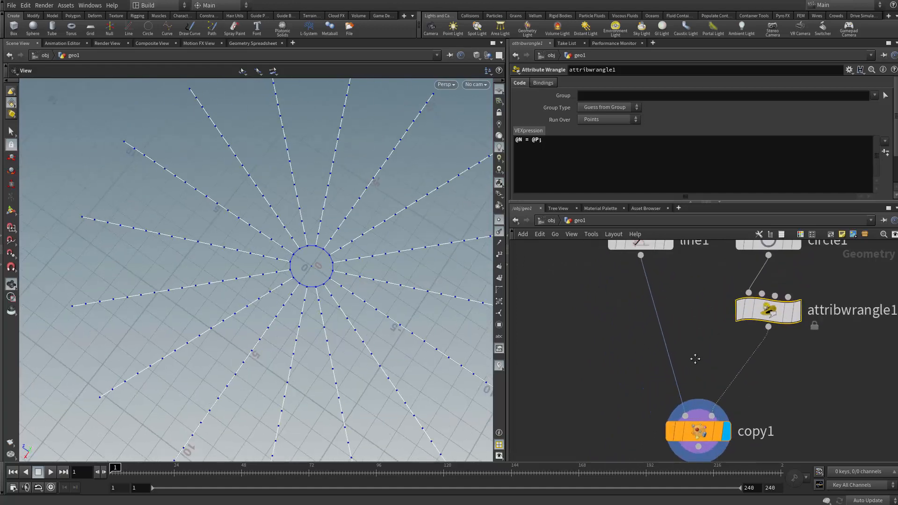
middle_drag(695, 357, 685, 262)
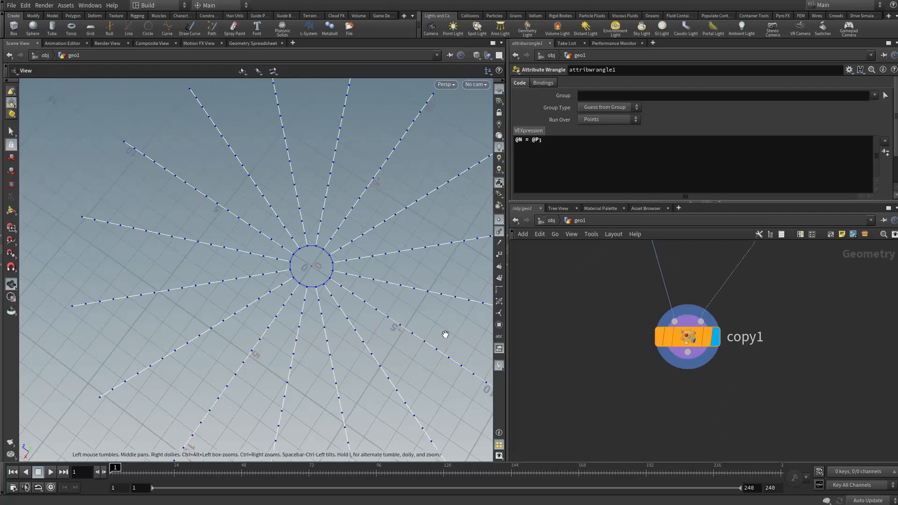
drag(443, 333, 201, 311)
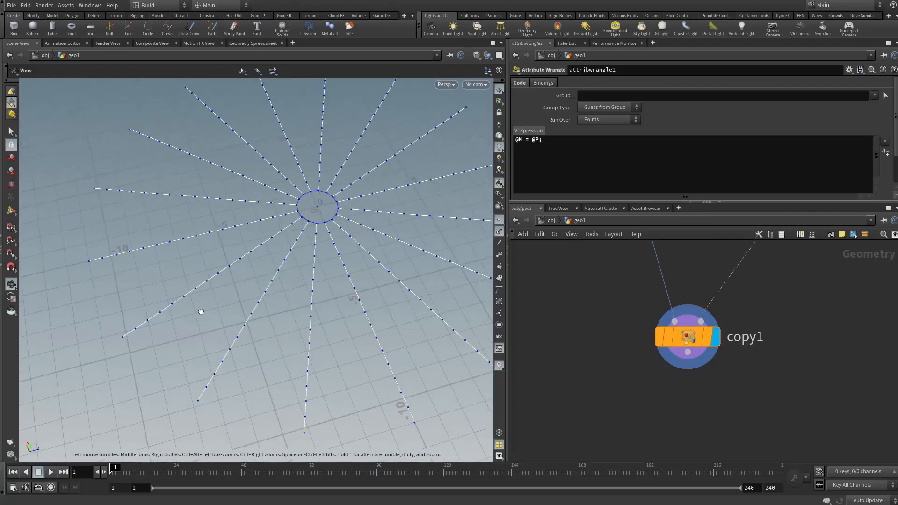
right_drag(201, 311, 344, 257)
middle_drag(345, 257, 249, 356)
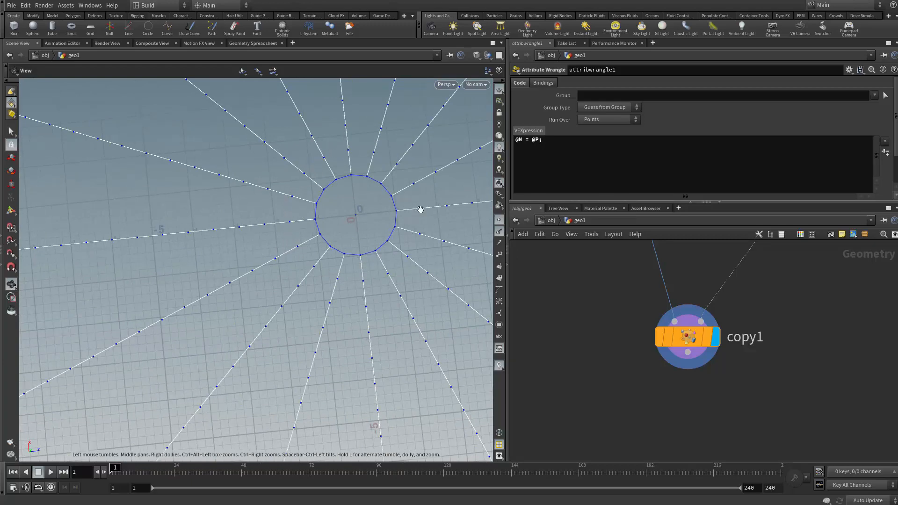
Insert a second Attribute Wrangle node on the connection between the line and the copy node
key(h)
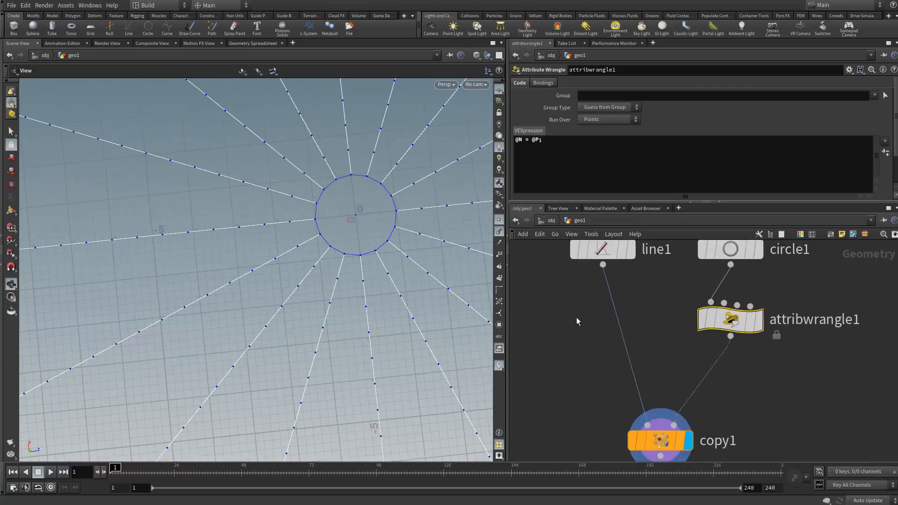
key(Tab)
text(AW)
key(Return)
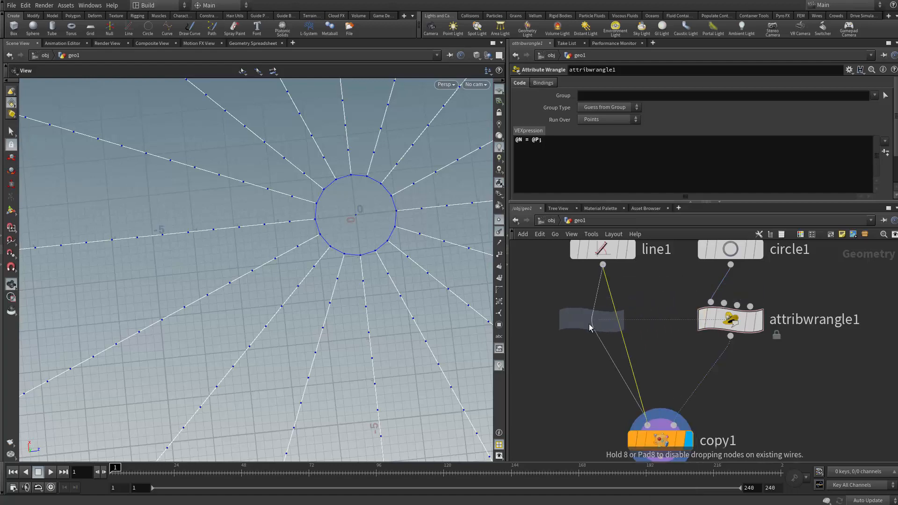
click(601, 327)
key(Tab)
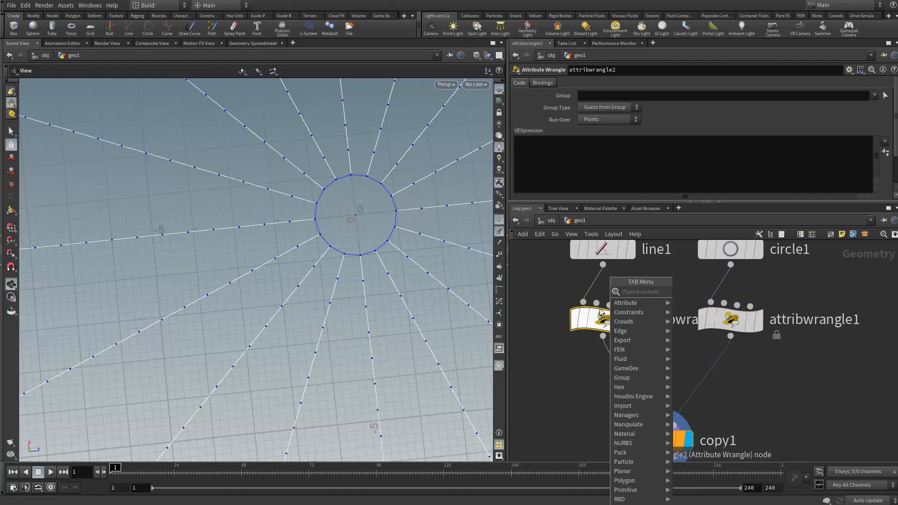
Arrange the new wrangle and the line node so they line up vertically in the network
text(AW)
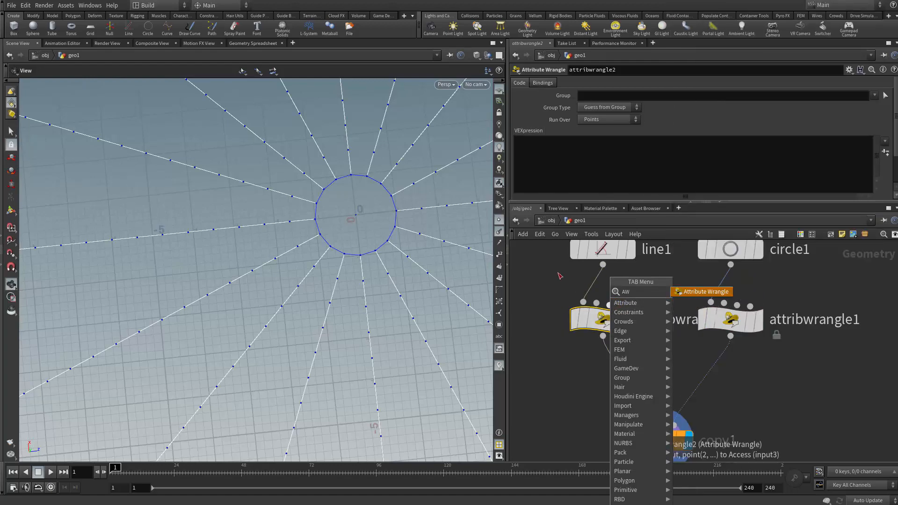
key(Escape)
middle_drag(605, 320, 728, 409)
drag(728, 409, 697, 409)
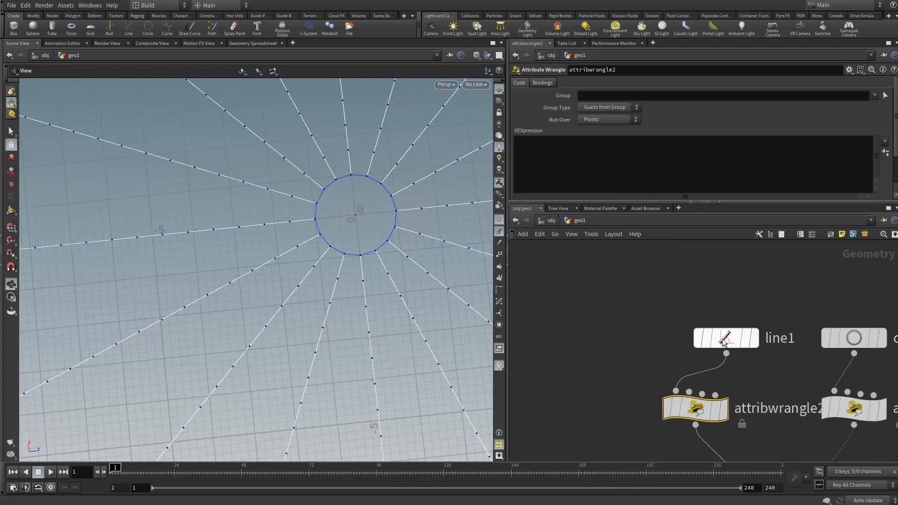
drag(726, 338, 696, 338)
click(579, 171)
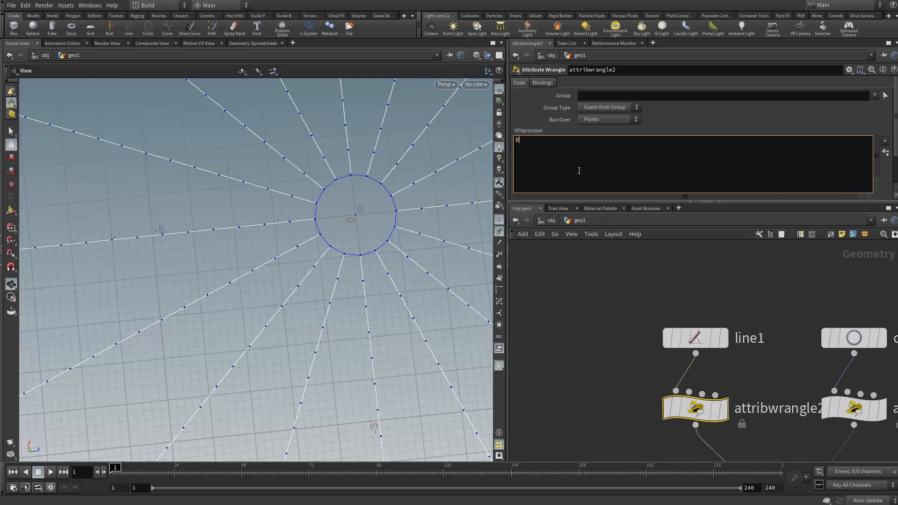
text(i@id = @)
text(ptnum;)
key(ctrl+a)
Display the line node with its point numbers shown and the whole line framed in the viewport
click(723, 338)
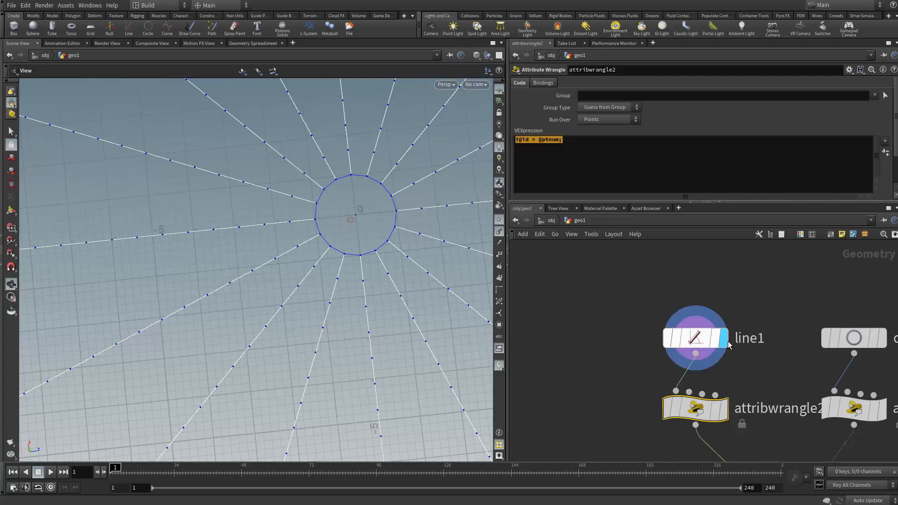
middle_drag(389, 235, 164, 241)
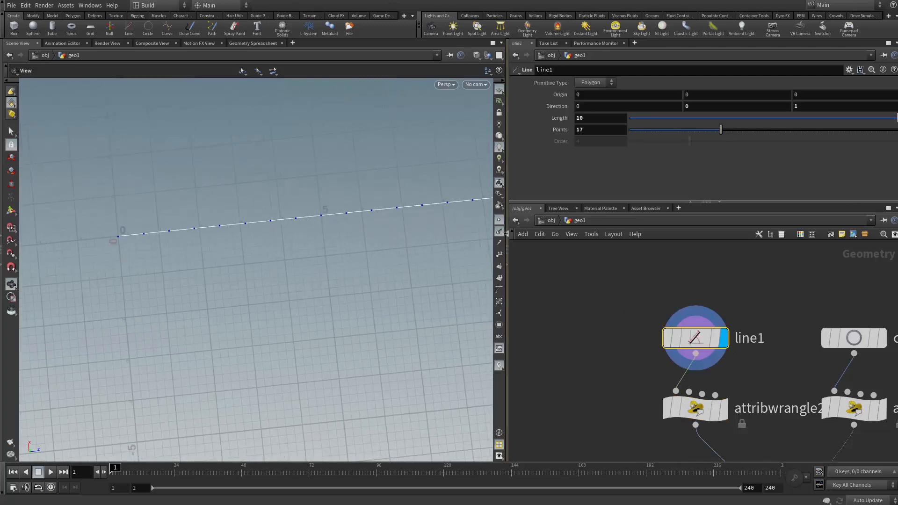
click(503, 256)
middle_drag(289, 250, 200, 255)
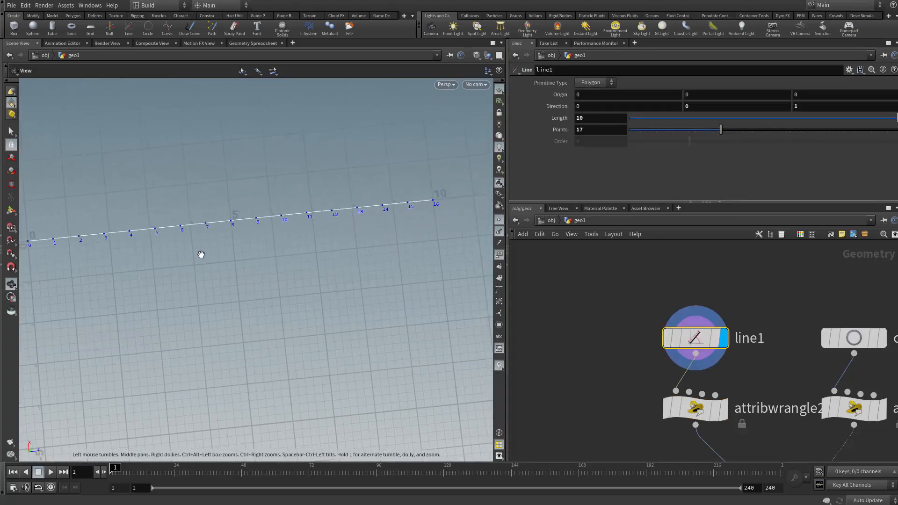
scroll(206, 275, down, 3)
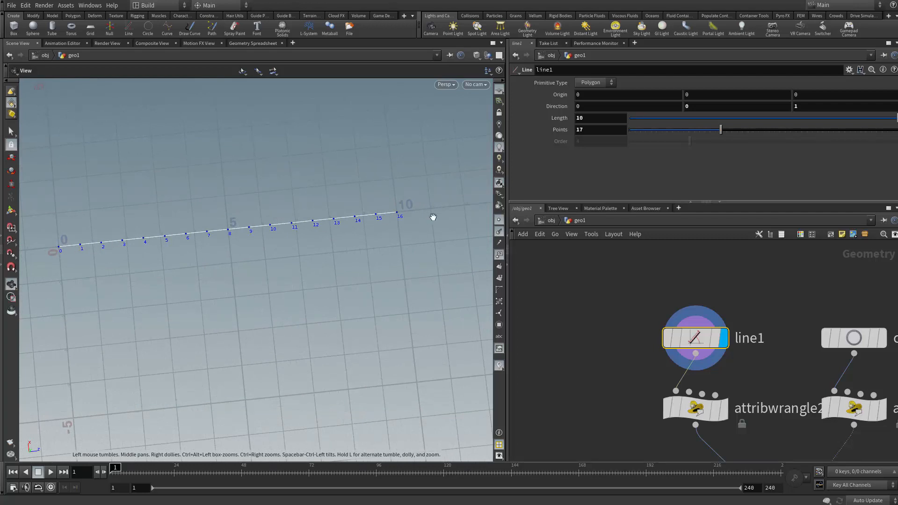
Make the wrangle below the line the displayed and selected node and view its points from another angle
middle_drag(727, 293, 624, 269)
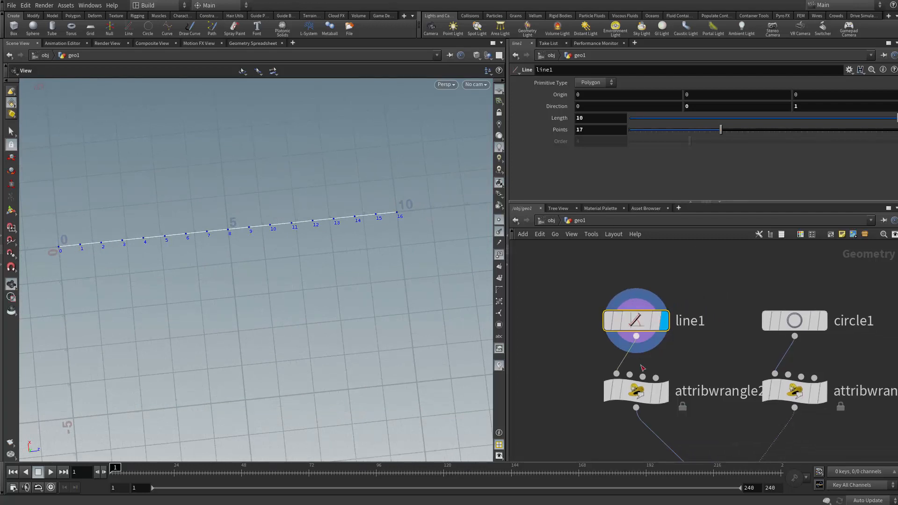
click(665, 392)
middle_drag(692, 339, 699, 298)
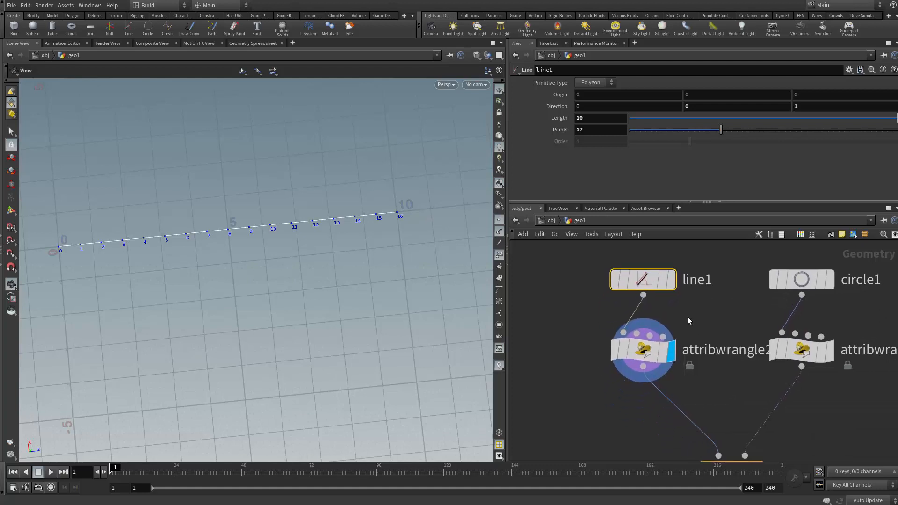
click(638, 357)
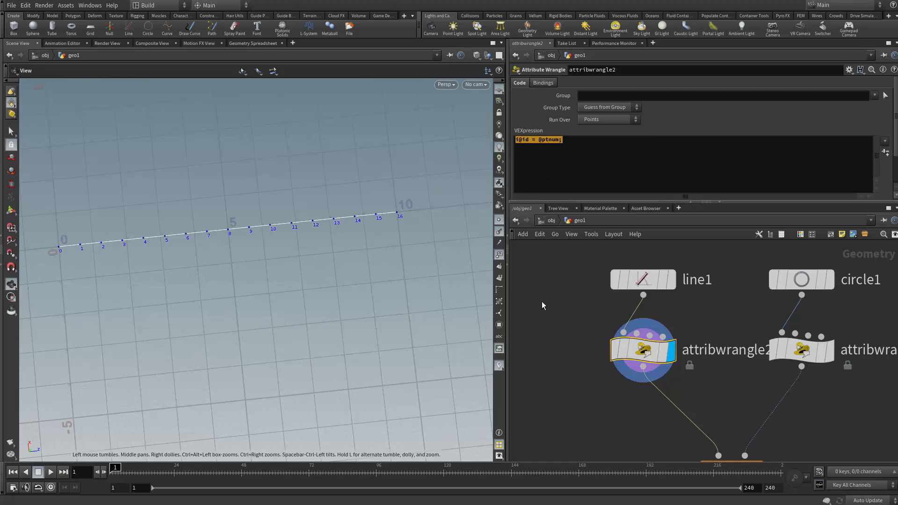
drag(391, 222, 353, 185)
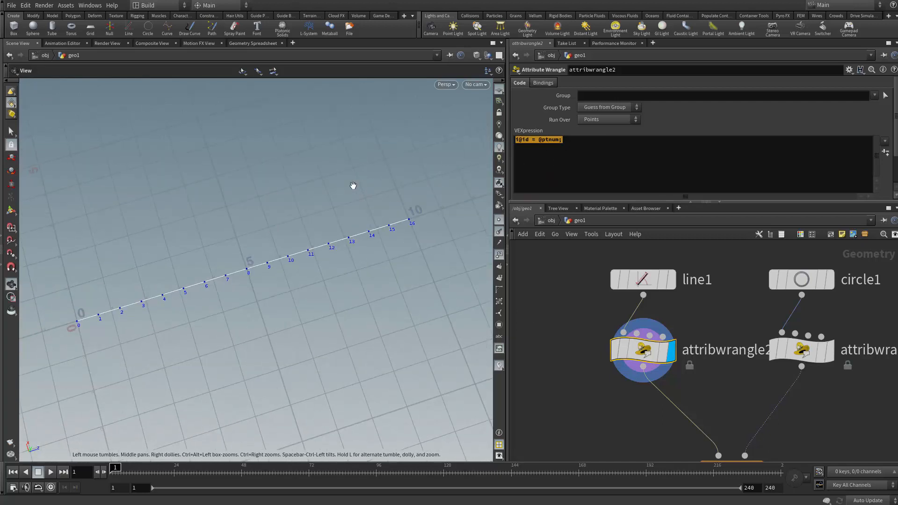
Add a new Marker visualizer to the common visualizers in the viewport's display options
key(d)
drag(287, 93, 335, 98)
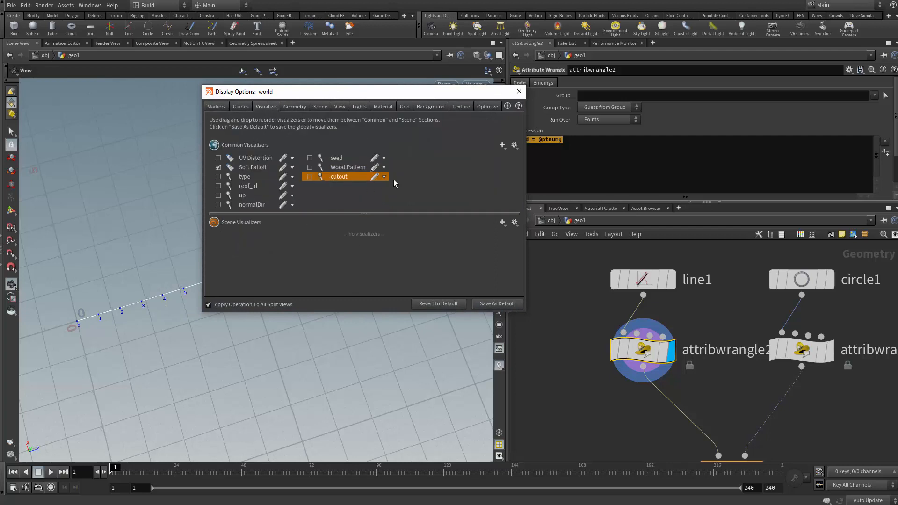
click(502, 145)
click(509, 155)
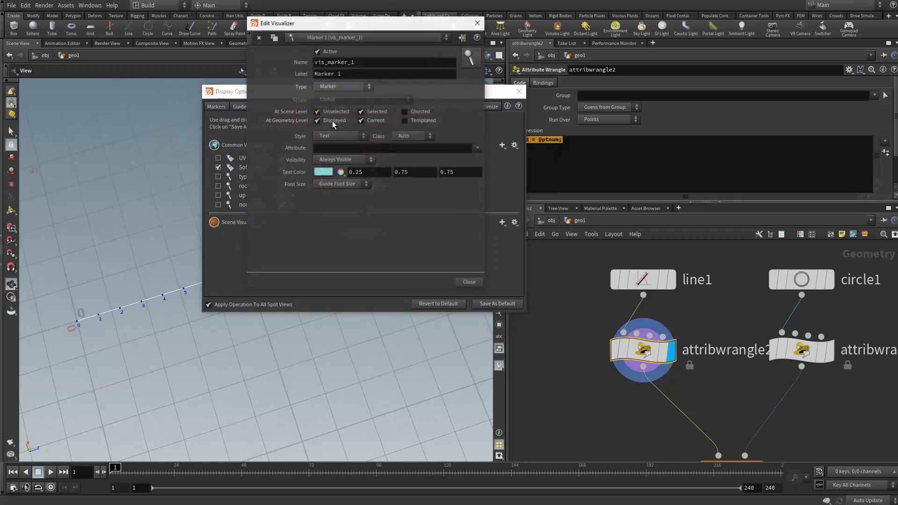
mouse_move(343, 26)
mouse_down()
mouse_move(356, 70)
mouse_move(390, 120)
mouse_up()
drag(401, 158, 255, 180)
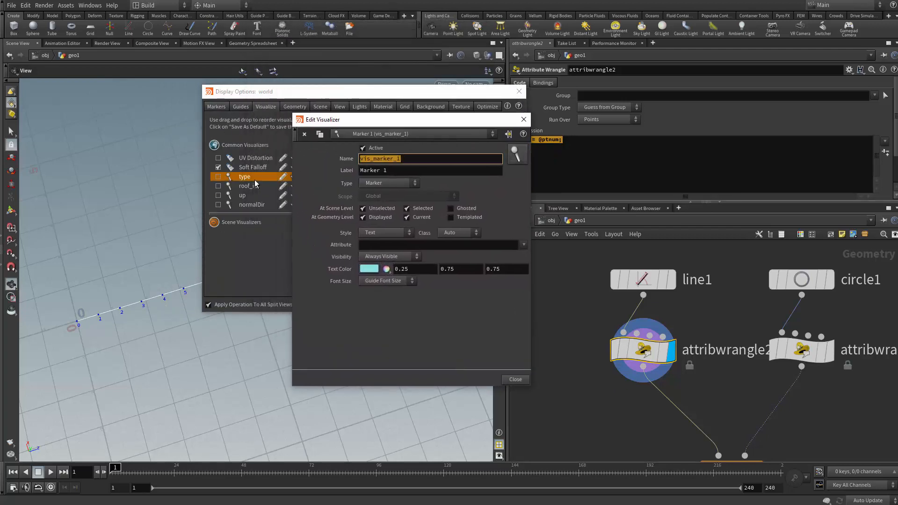
Name and label the marker visualizer id, and have it show the id attribute with class Point
text(id)
key(Tab)
text(id)
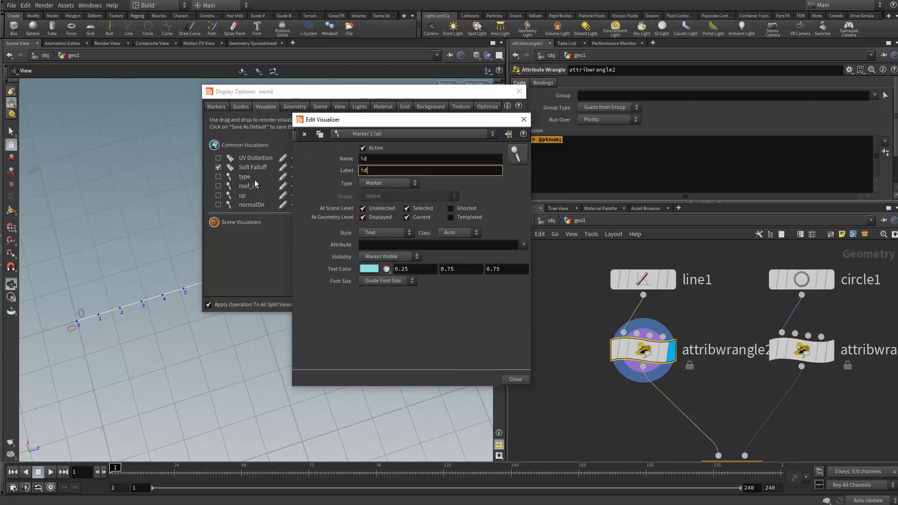
click(378, 244)
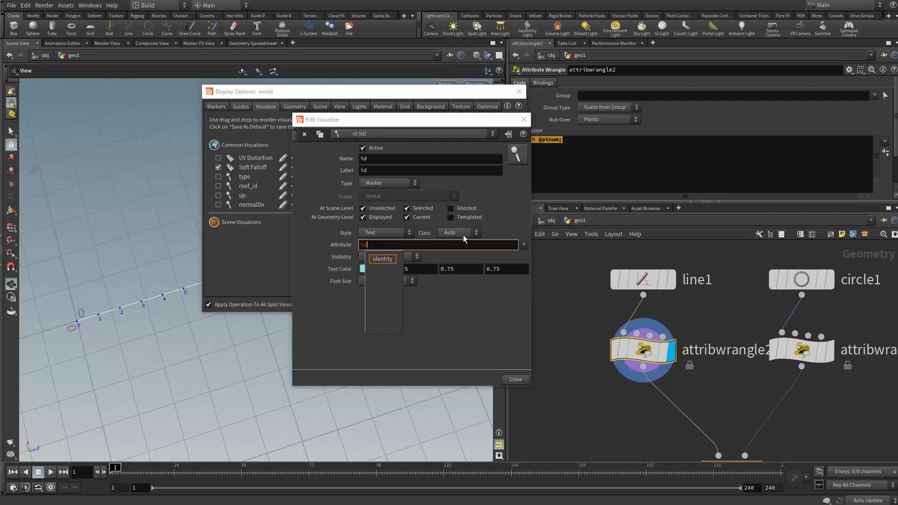
click(463, 235)
click(456, 252)
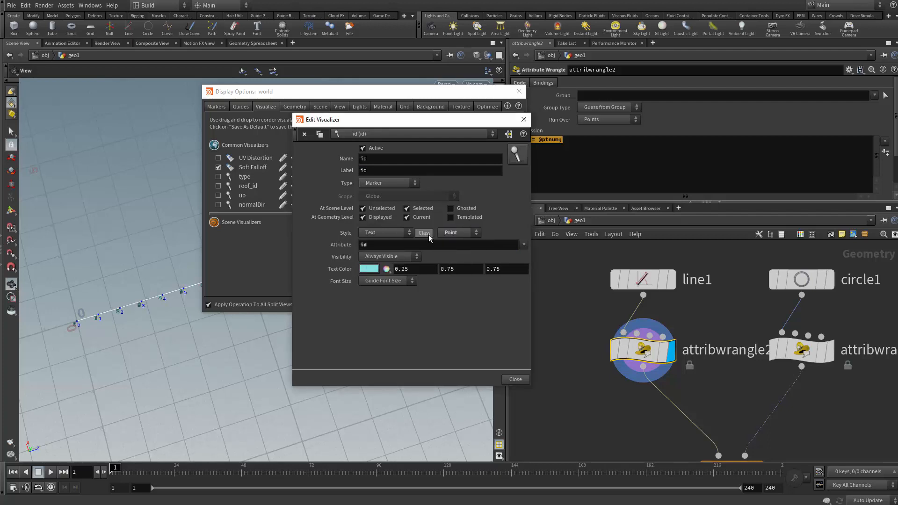
drag(470, 123, 432, 152)
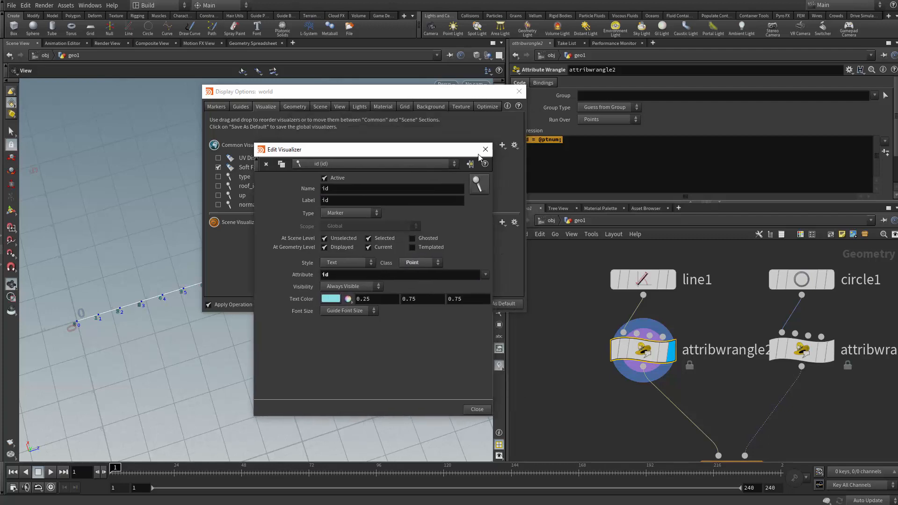
click(486, 150)
Change the id visualizer's text color to pure red (1, 0, 0) and close the display options
drag(436, 97, 417, 130)
click(366, 222)
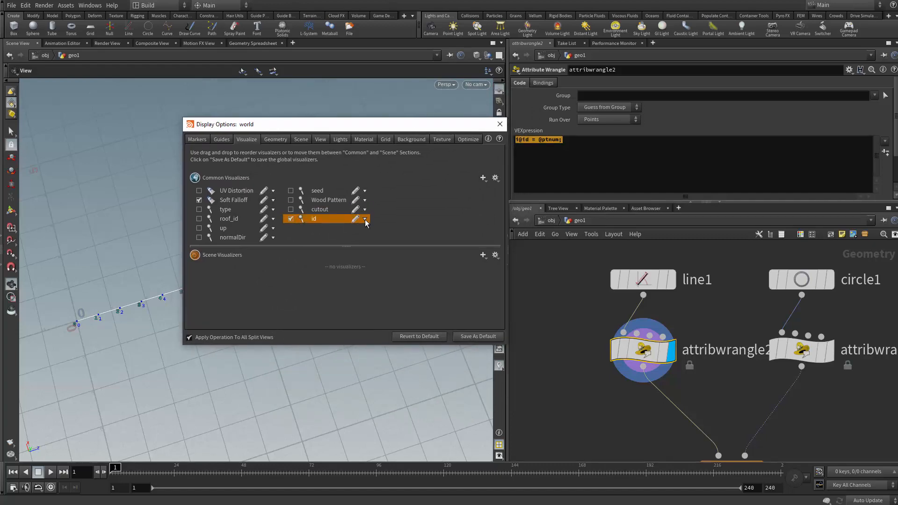
click(355, 220)
click(330, 299)
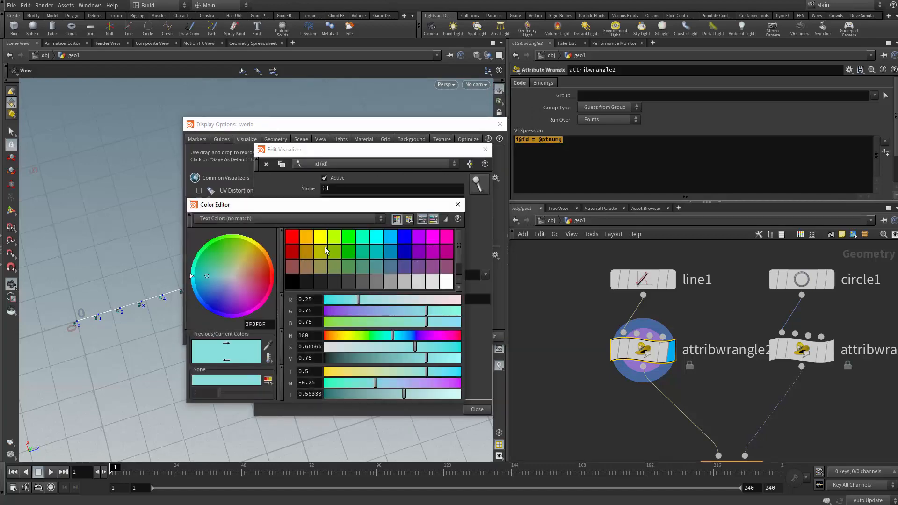
click(293, 237)
click(500, 125)
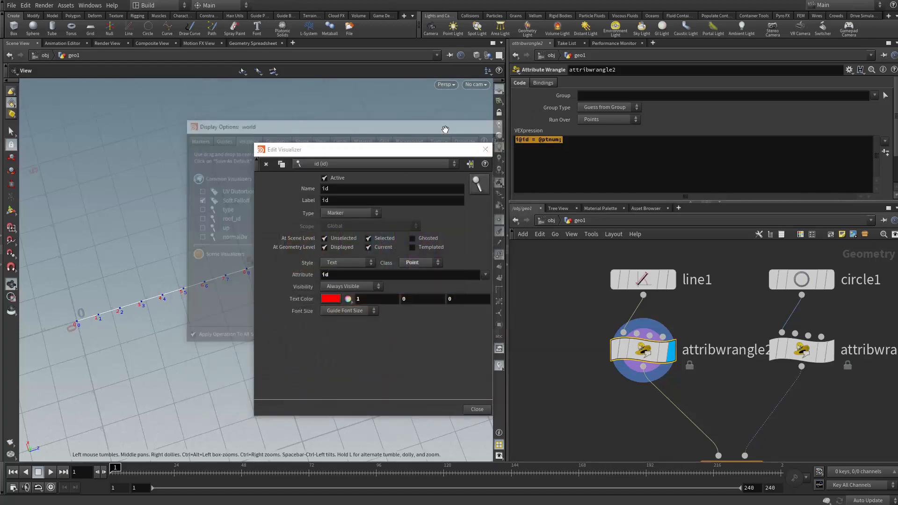
middle_drag(201, 203, 216, 164)
click(484, 150)
Compare the id labels with the point numbers along the line, and hide the point numbers
drag(288, 173, 336, 209)
drag(256, 268, 276, 248)
right_drag(275, 248, 356, 167)
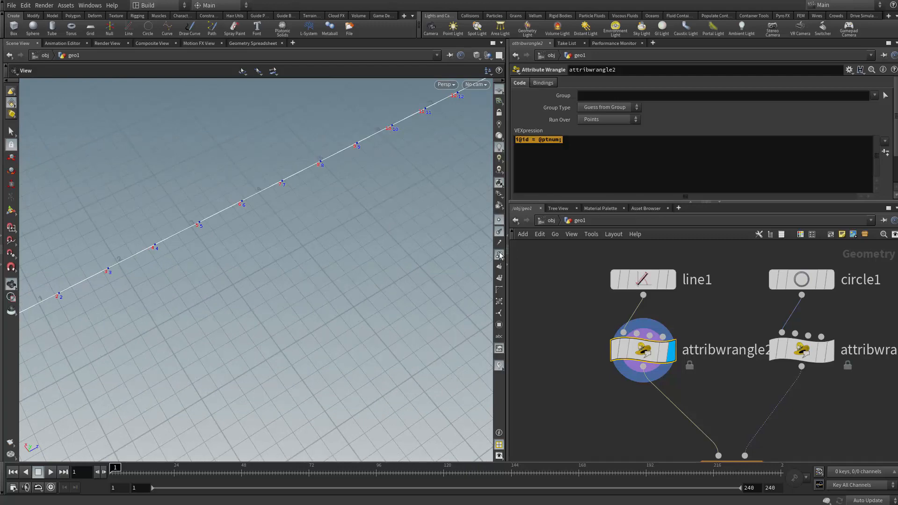
right_drag(441, 200, 187, 176)
drag(188, 177, 256, 203)
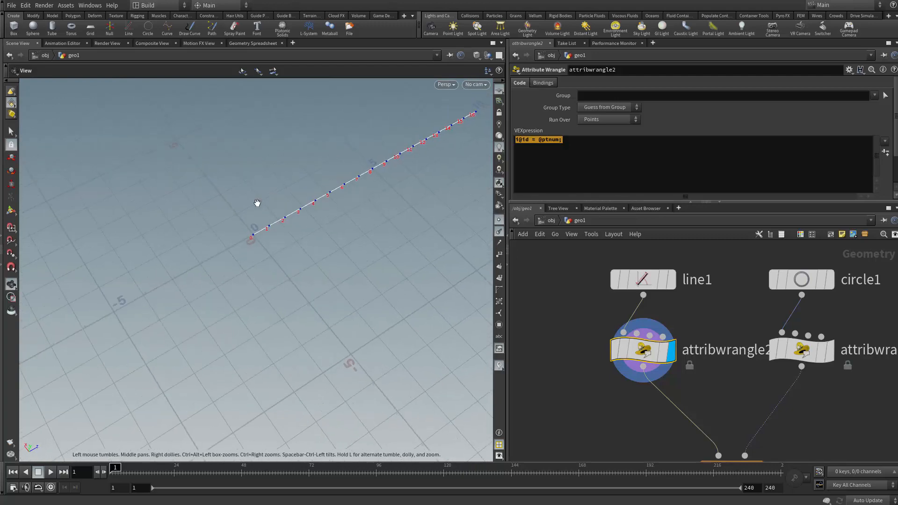
Display the copy node and examine the id labels on the radial lines around the circle
middle_drag(741, 456, 725, 362)
click(744, 377)
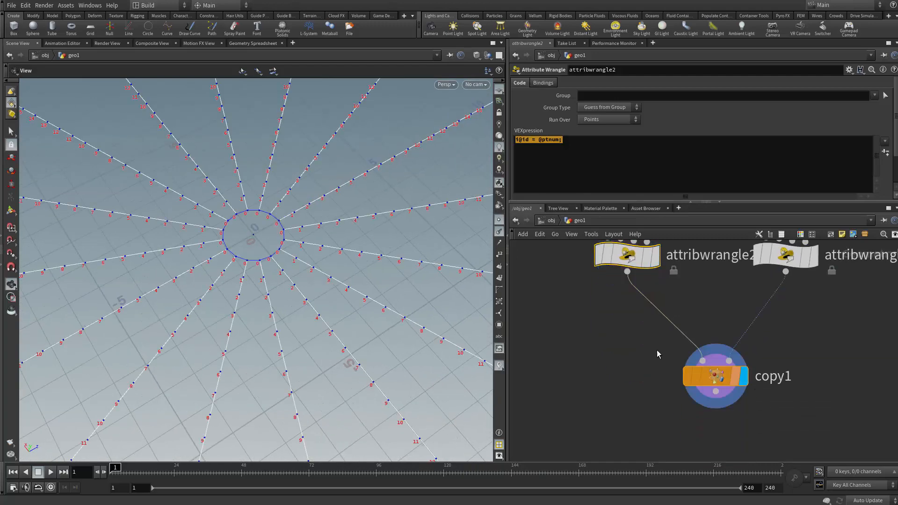
middle_drag(306, 293, 297, 335)
right_drag(296, 336, 339, 306)
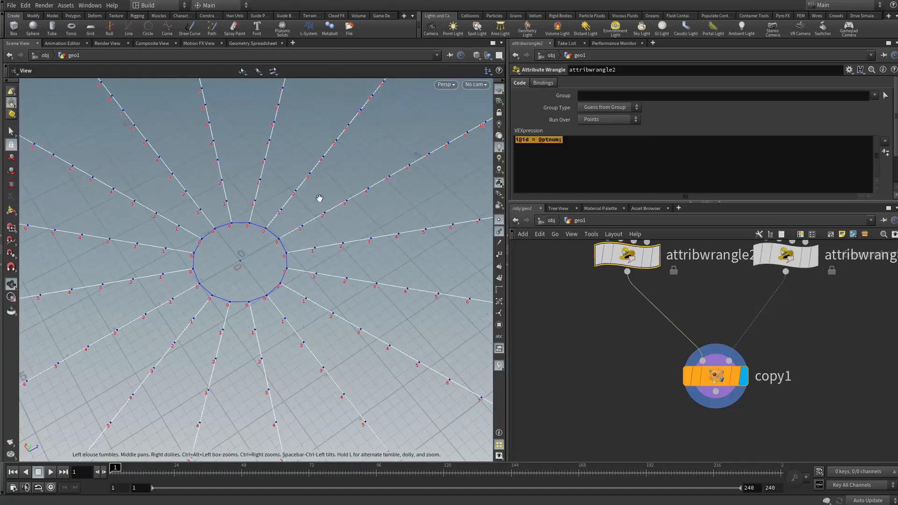
right_drag(357, 215, 186, 220)
drag(392, 130, 376, 116)
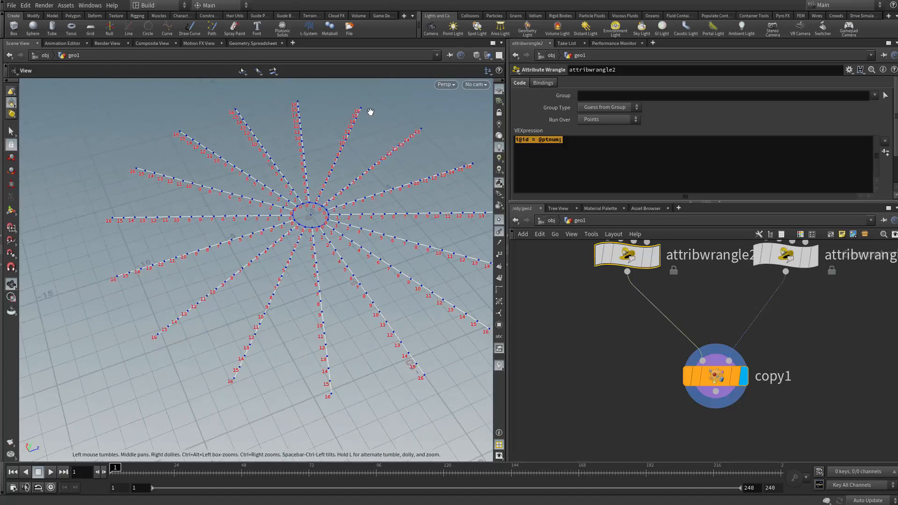
middle_drag(349, 207, 200, 238)
drag(201, 239, 446, 285)
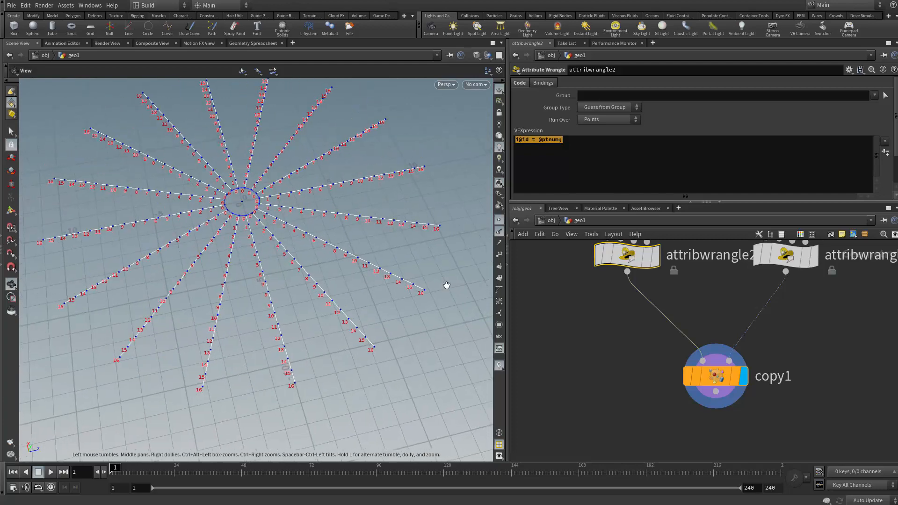
Add a For-Each Number block below the copy node
middle_drag(607, 338, 575, 296)
key(Tab)
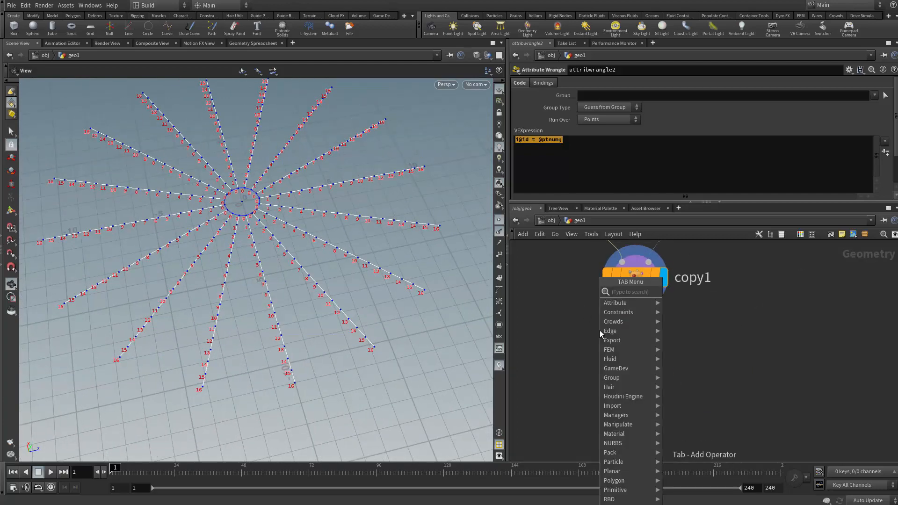
text(for ea)
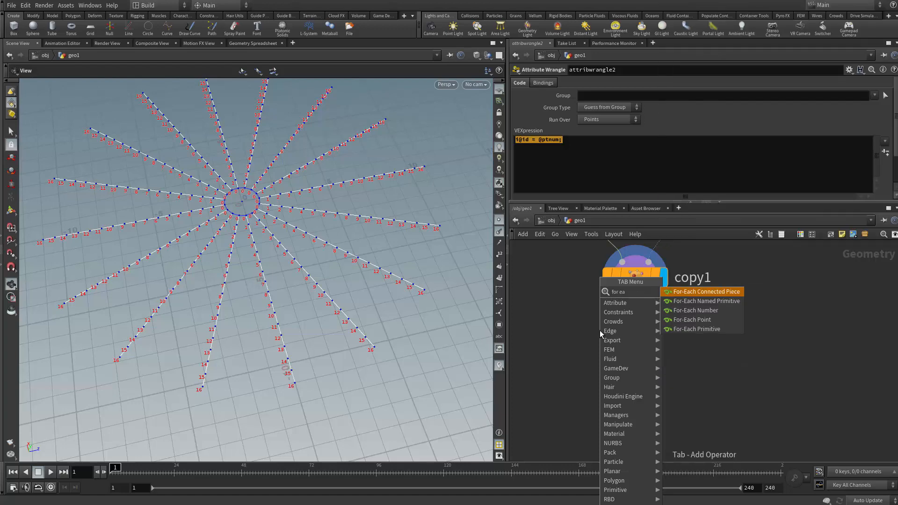
key(Down)
key(Down)
key(Return)
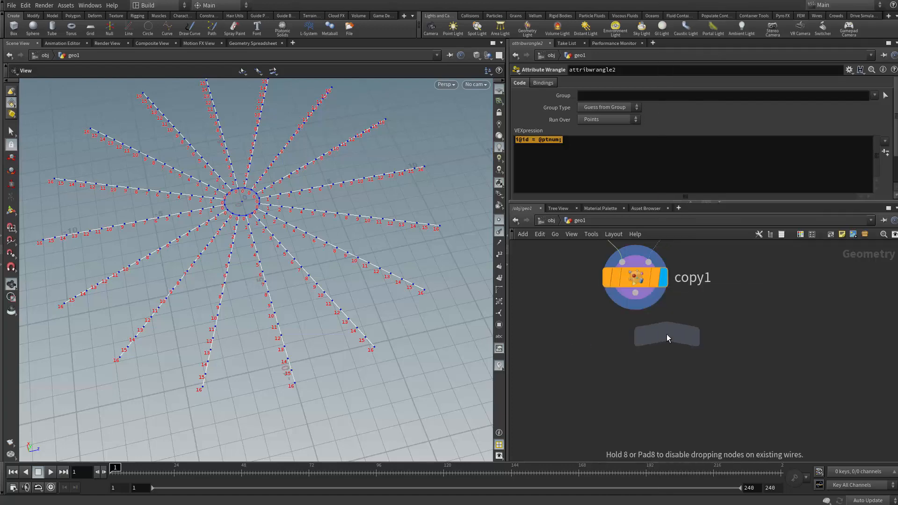
click(639, 377)
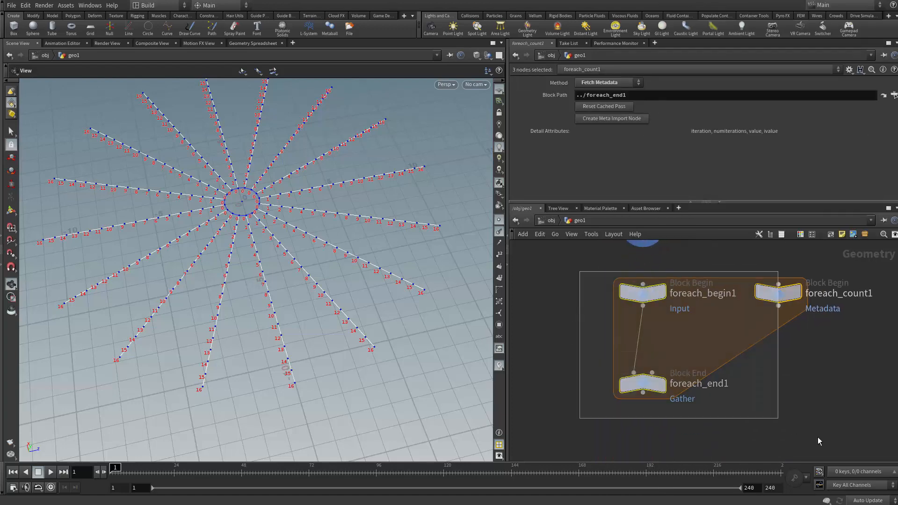
key(Tab)
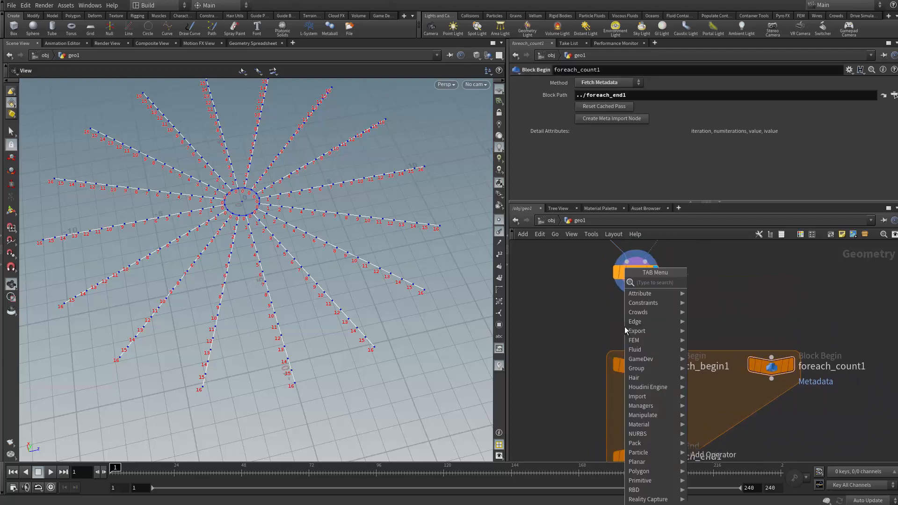
text(aw)
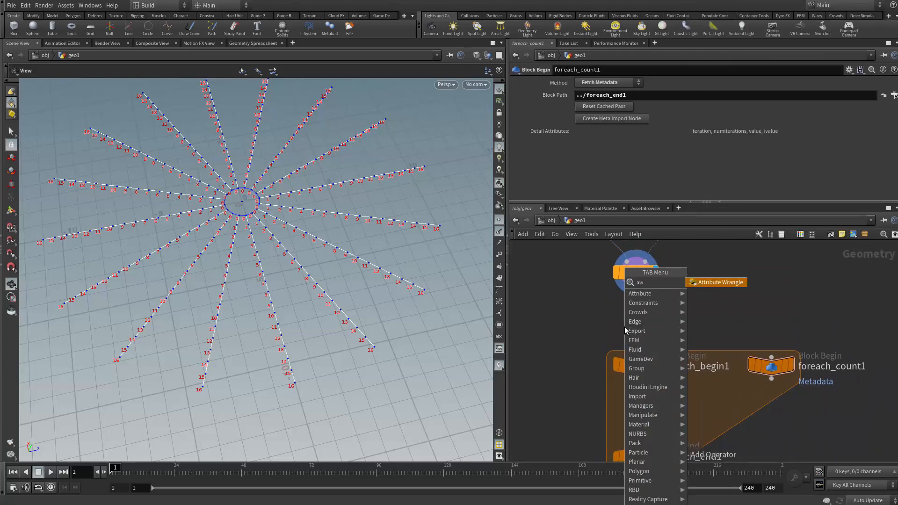
click(578, 326)
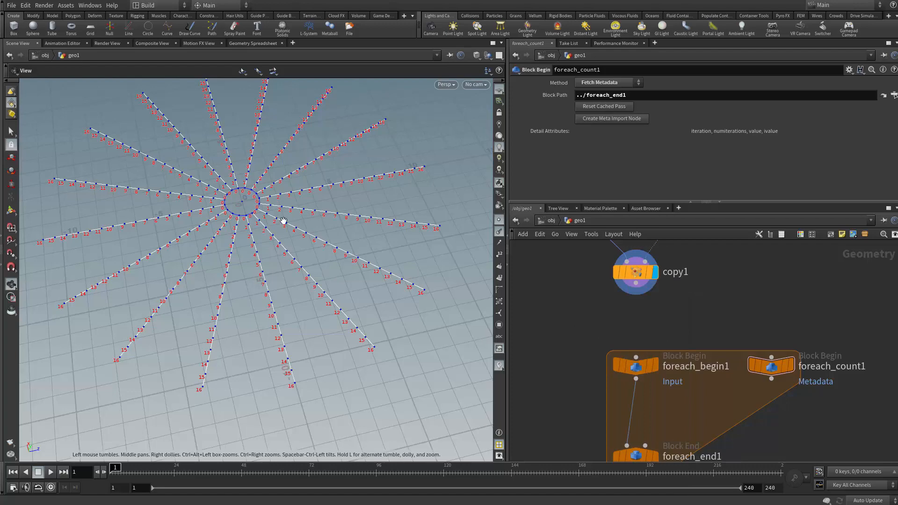
scroll(283, 221, up, 2)
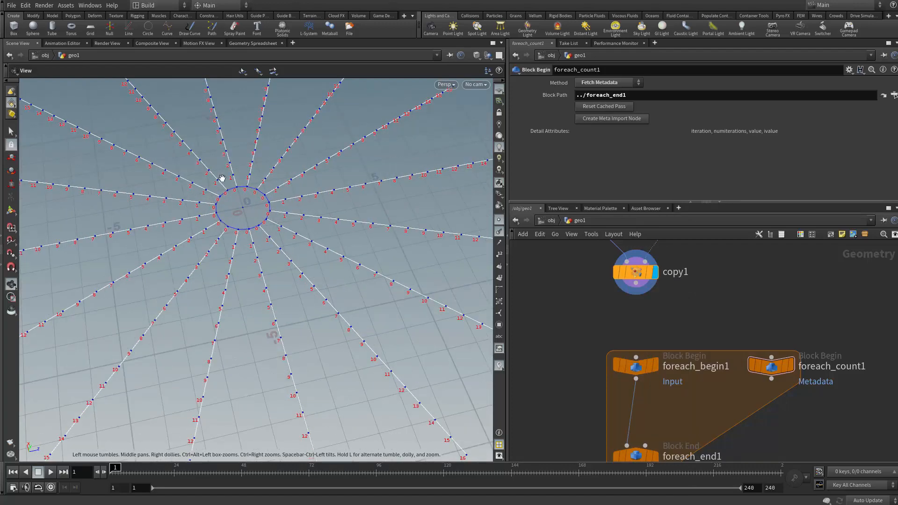
Set the number of points on the source line to 9
drag(361, 254, 310, 240)
middle_drag(669, 333, 663, 306)
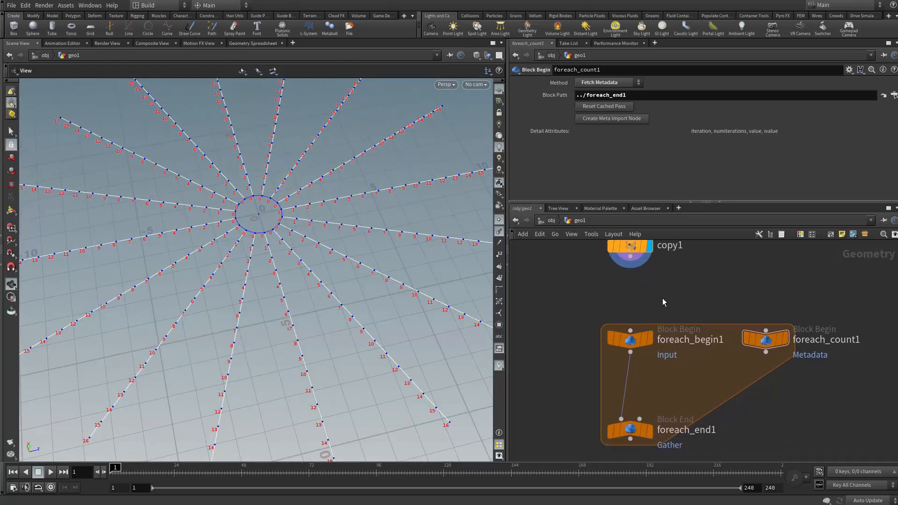
middle_drag(363, 308, 280, 298)
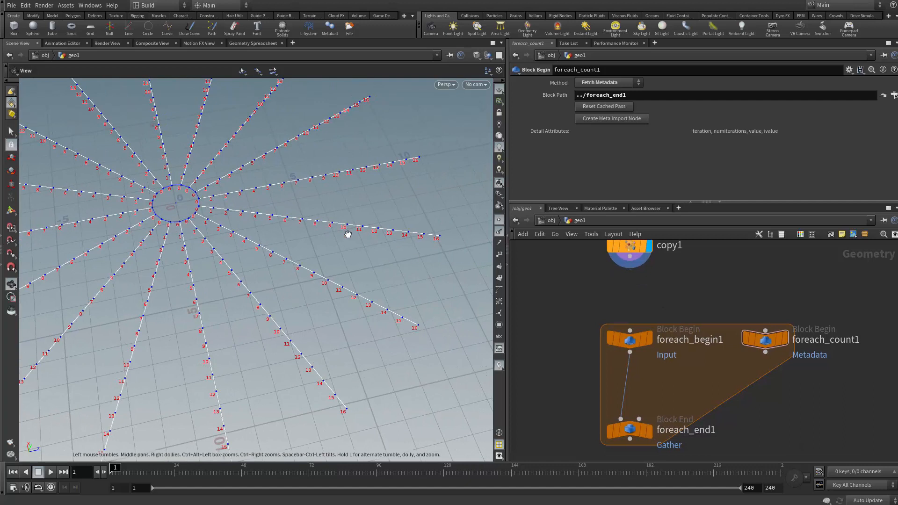
middle_drag(669, 278, 659, 286)
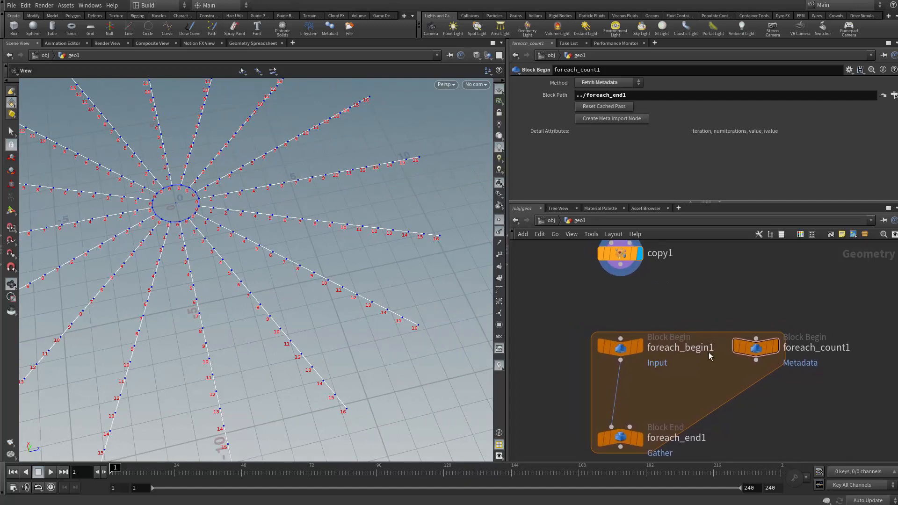
middle_drag(622, 317, 662, 473)
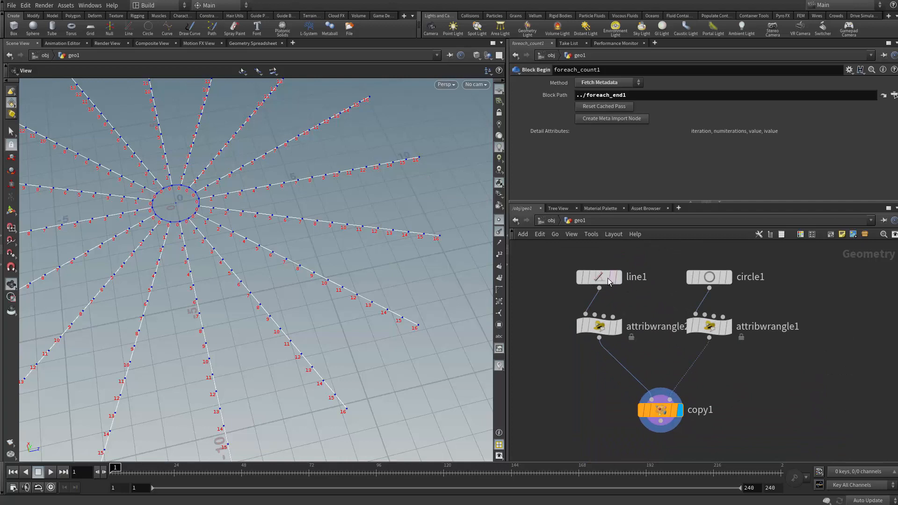
click(608, 279)
drag(699, 132, 677, 131)
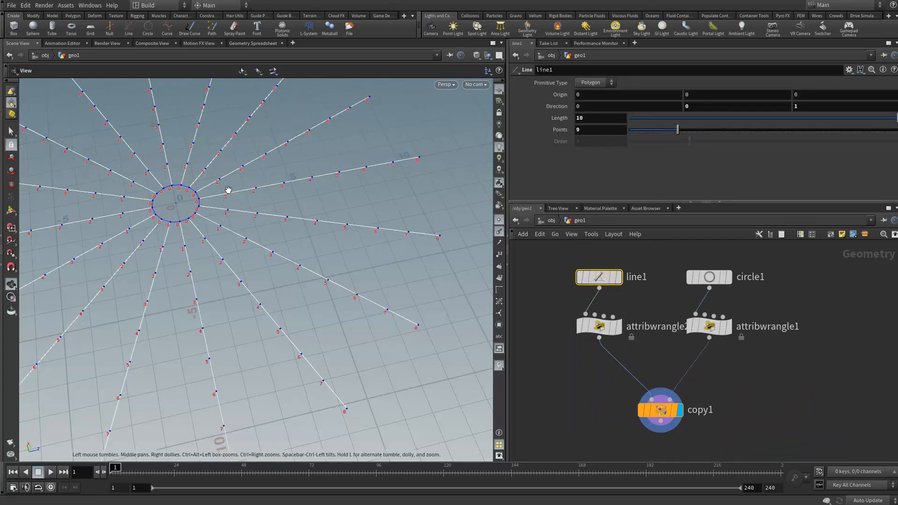
Inspect the iteration settings of the For-Each block's end node
middle_drag(649, 456, 577, 293)
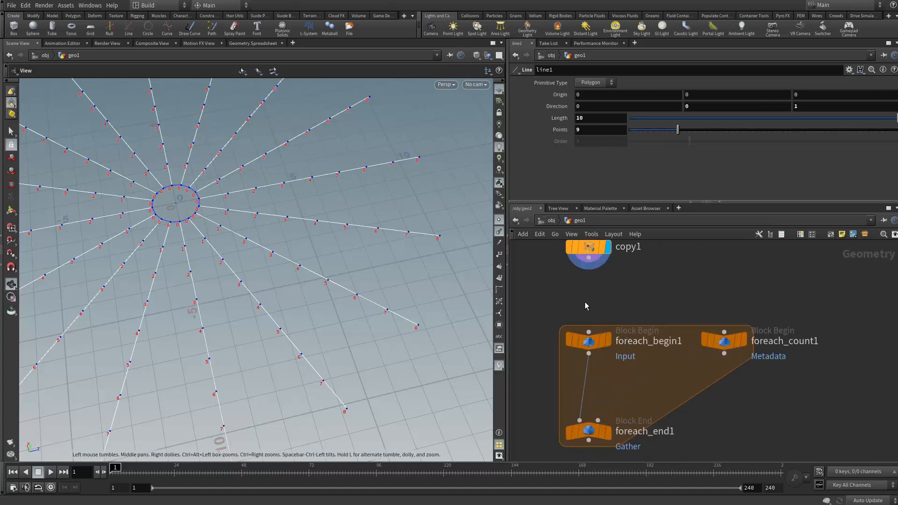
drag(561, 305, 790, 448)
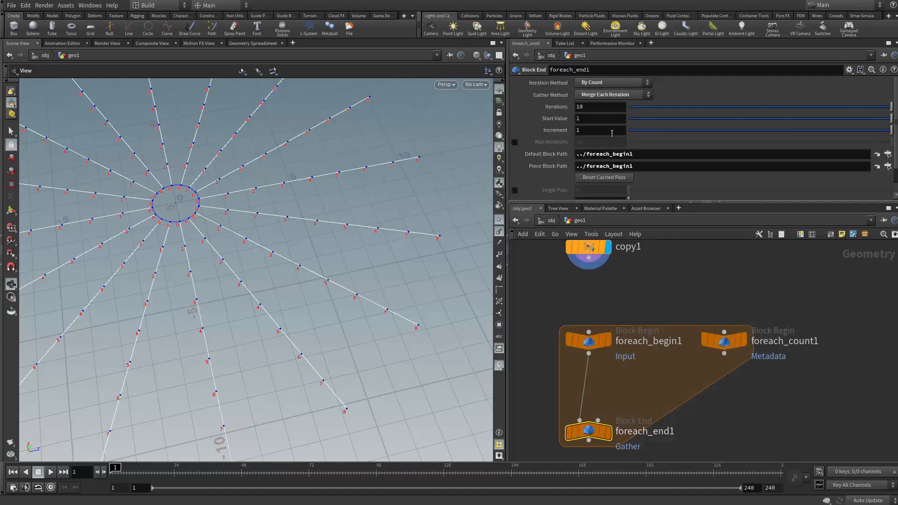
middle_drag(575, 298, 596, 333)
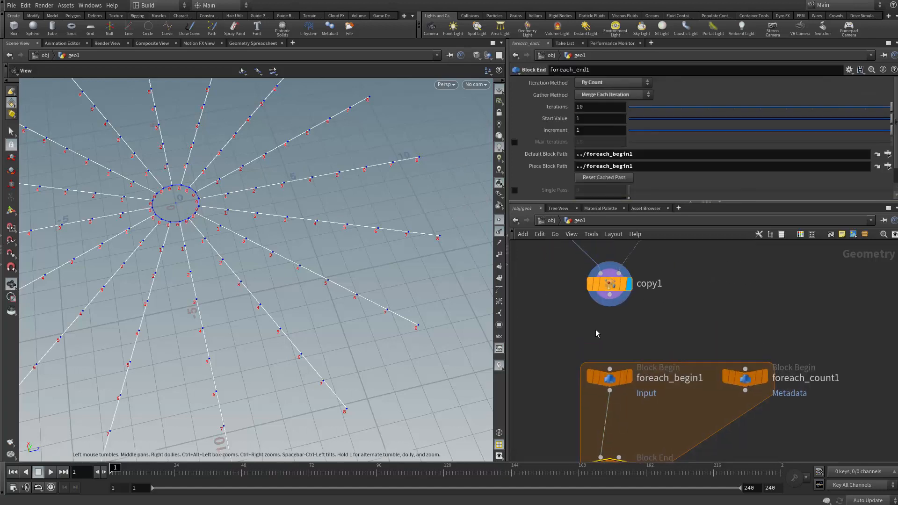
Add an Attribute Promote node between the copy node and the For-Each block
scroll(596, 332, up, 2)
key(Tab)
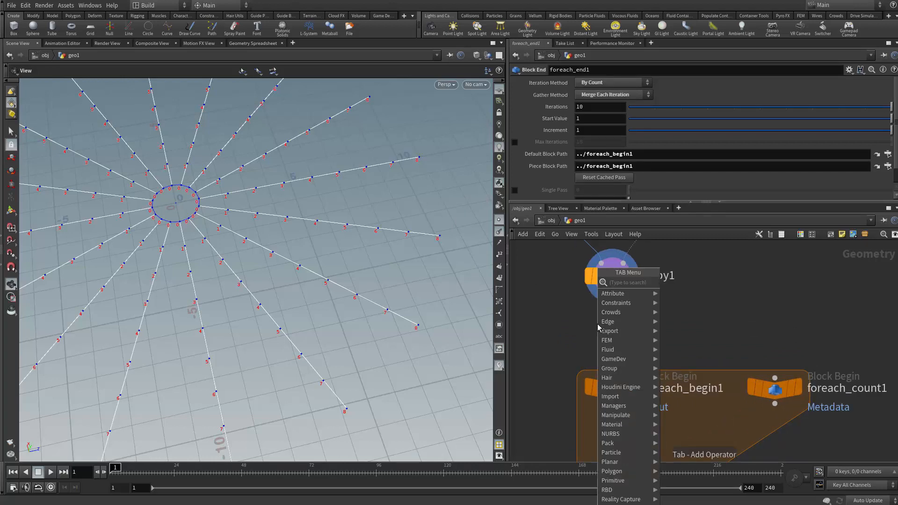
text(at)
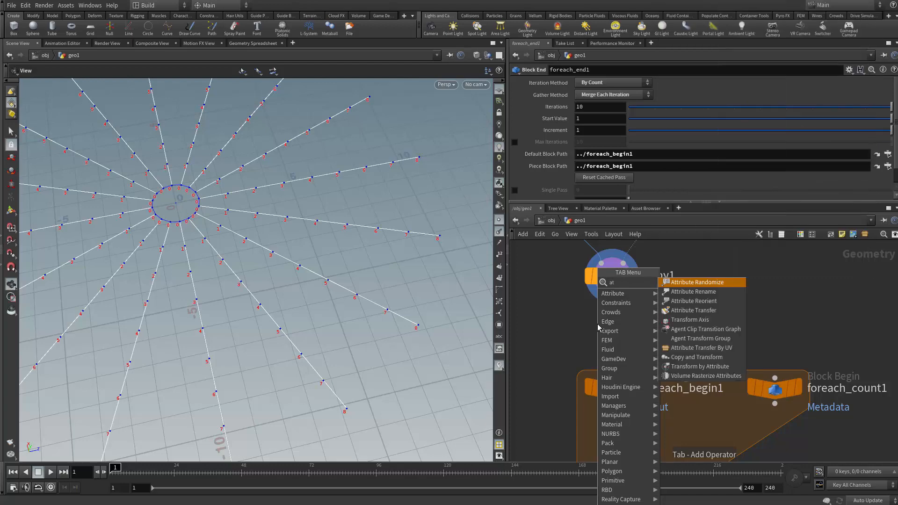
key(Down)
key(Down)
key(Down)
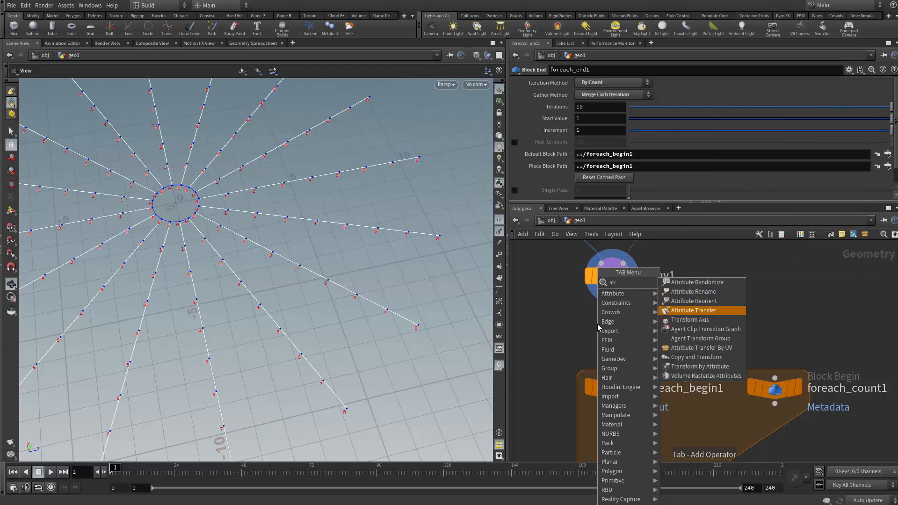
text(aa)
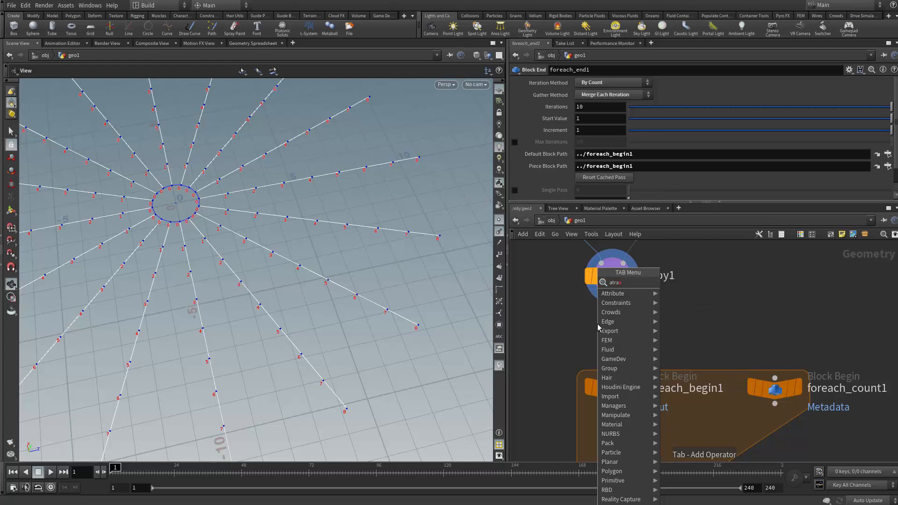
key(BackSpace)
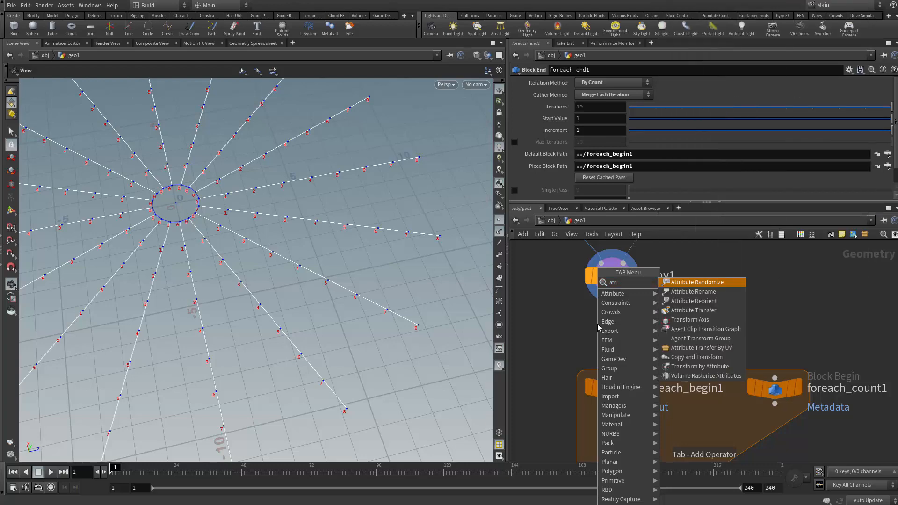
text(tibute pr)
key(Return)
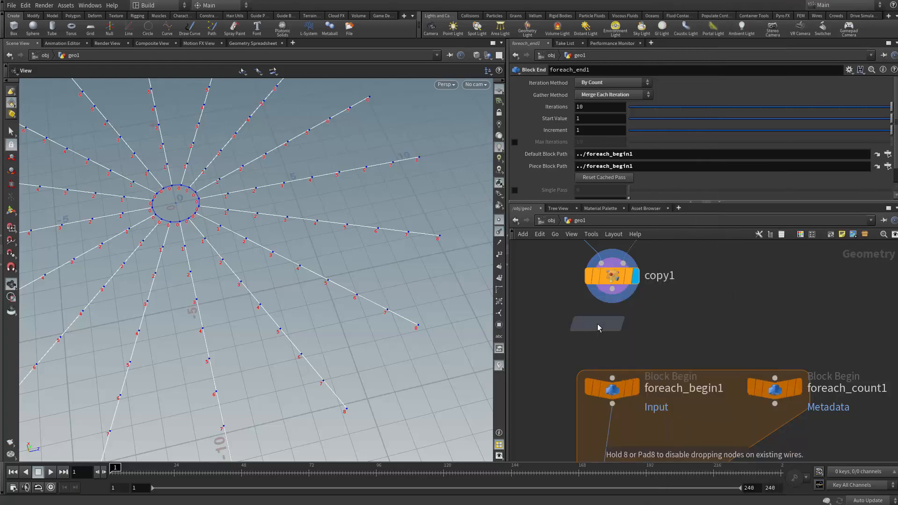
click(598, 327)
Wire the copy node through the Attribute Promote node into the input of foreach_begin1
scroll(617, 309, up, 2)
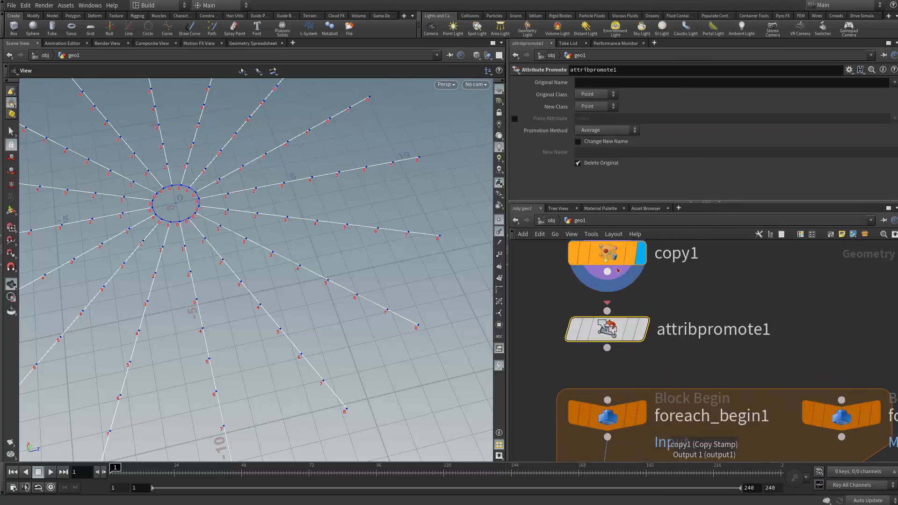
drag(608, 273, 607, 311)
drag(607, 347, 607, 400)
mouse_move(739, 375)
middle_down()
mouse_move(729, 344)
mouse_move(740, 367)
middle_up()
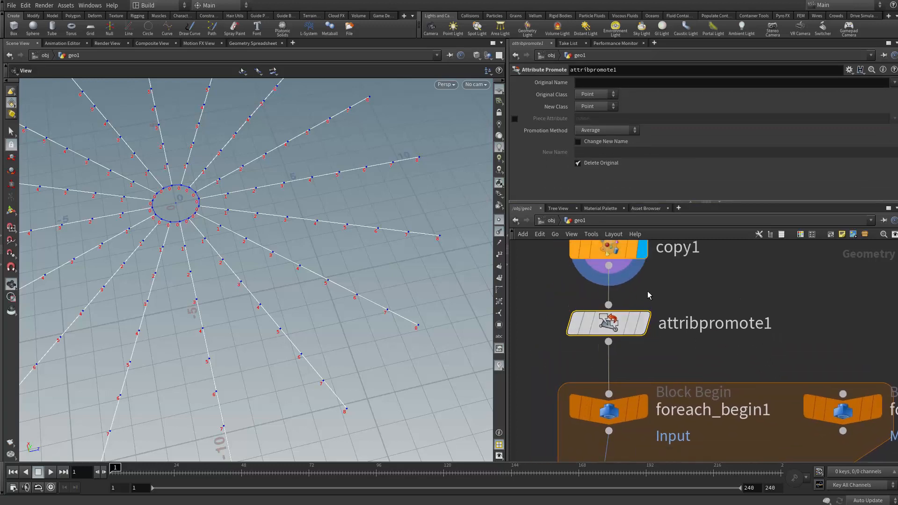
Promote the id attribute from Point to Detail class in the Attribute Promote node
click(590, 81)
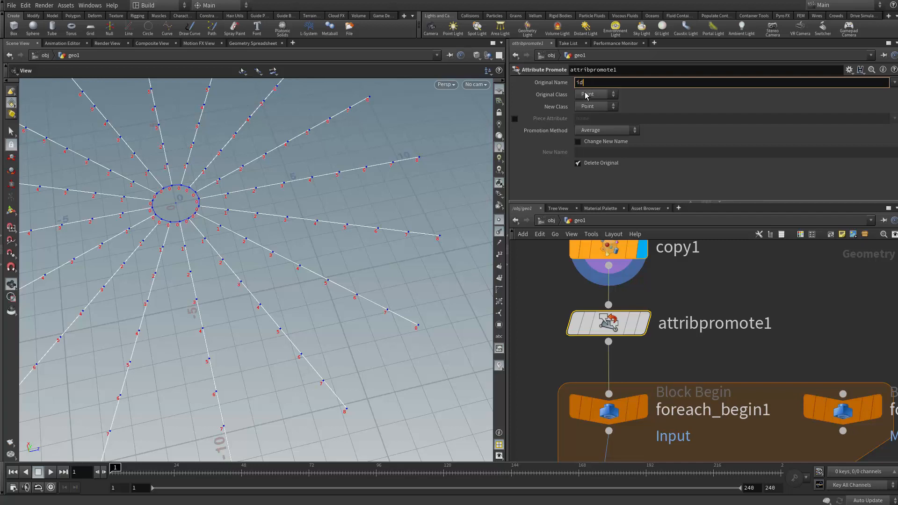
click(602, 111)
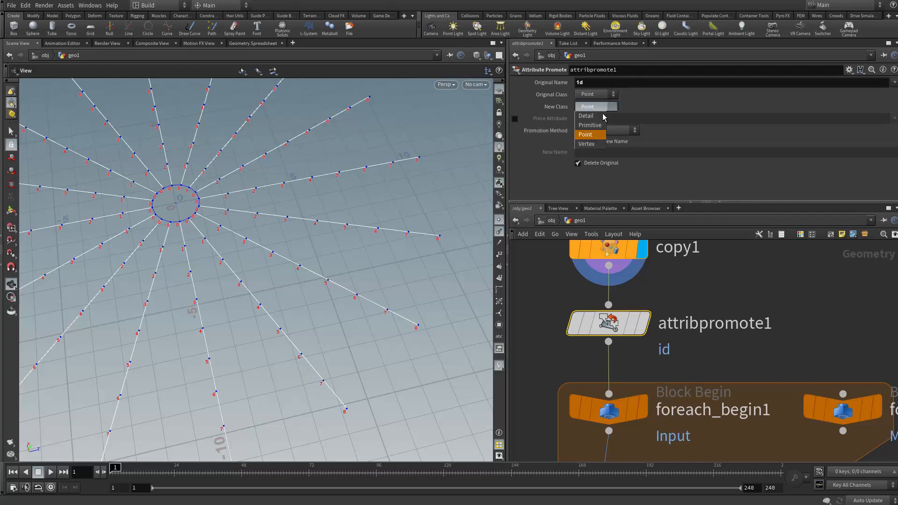
click(601, 114)
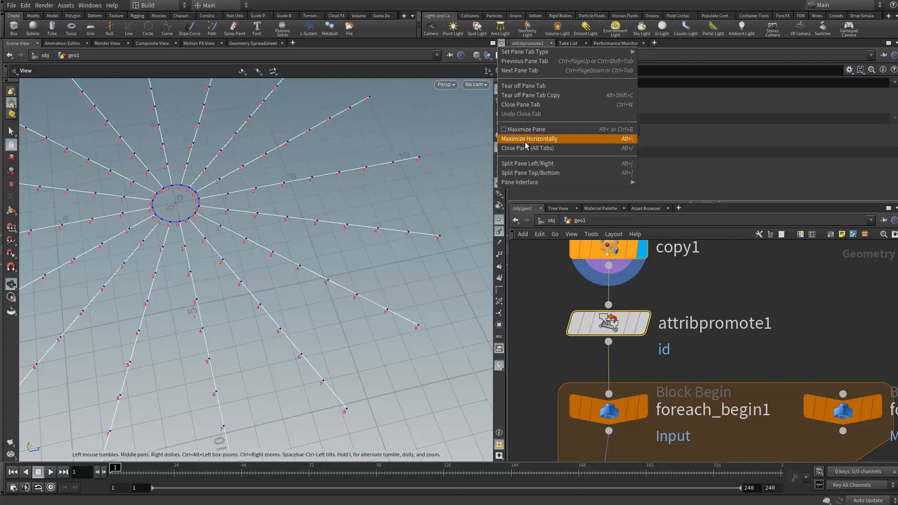
Split the viewport pane into upper and lower halves and show a Geometry Spreadsheet of detail attributes in the new one
click(519, 179)
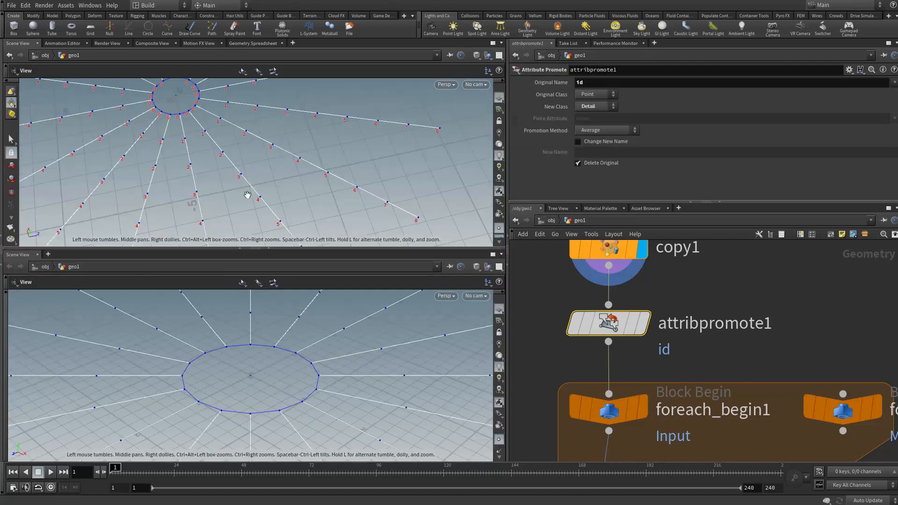
click(21, 256)
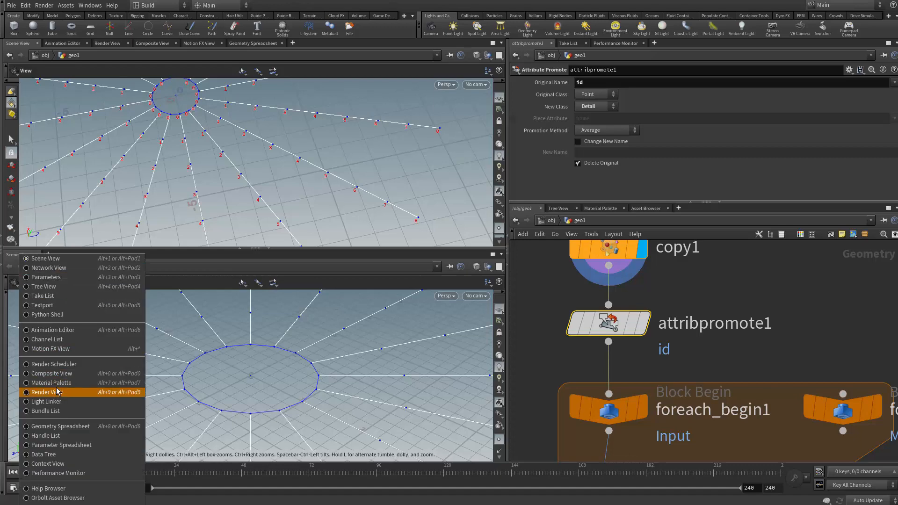
click(67, 427)
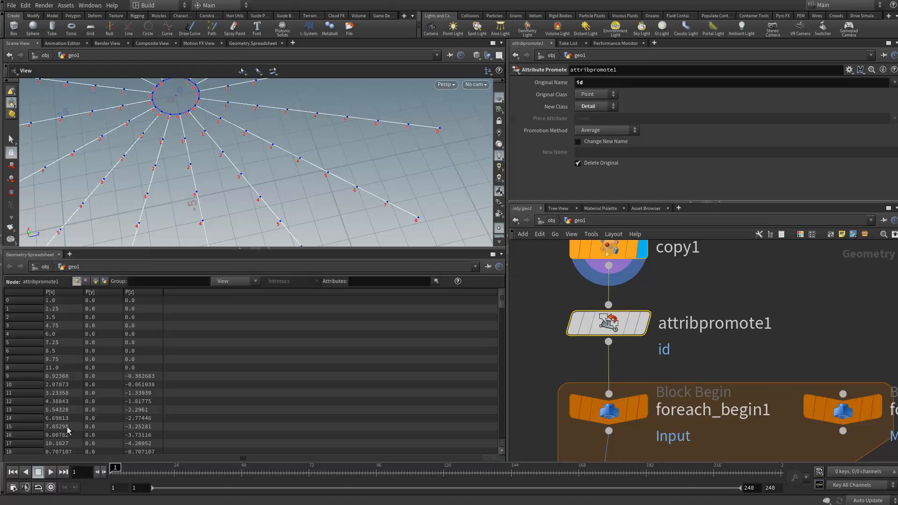
click(105, 281)
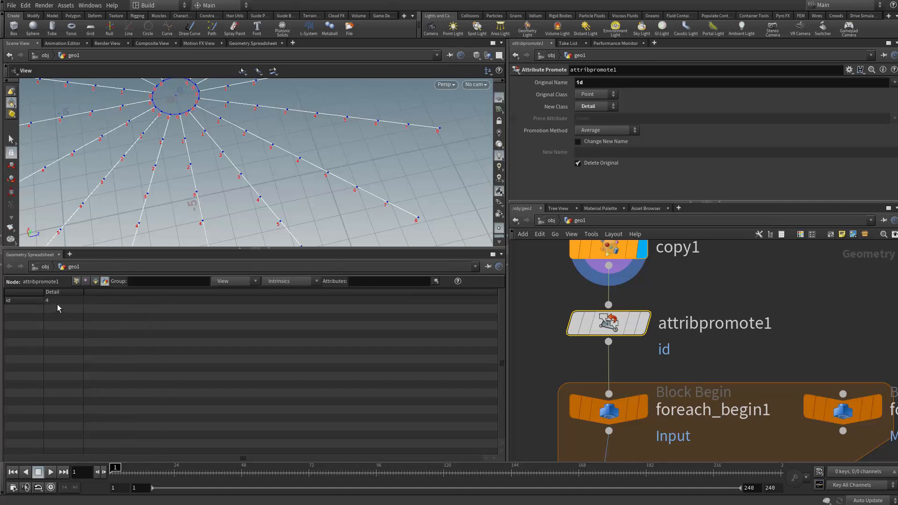
Compare the detail attributes of the copy and Attribute Promote nodes, and check the promoted node's point, vertex and primitive attributes for id
middle_drag(640, 290, 662, 339)
click(598, 313)
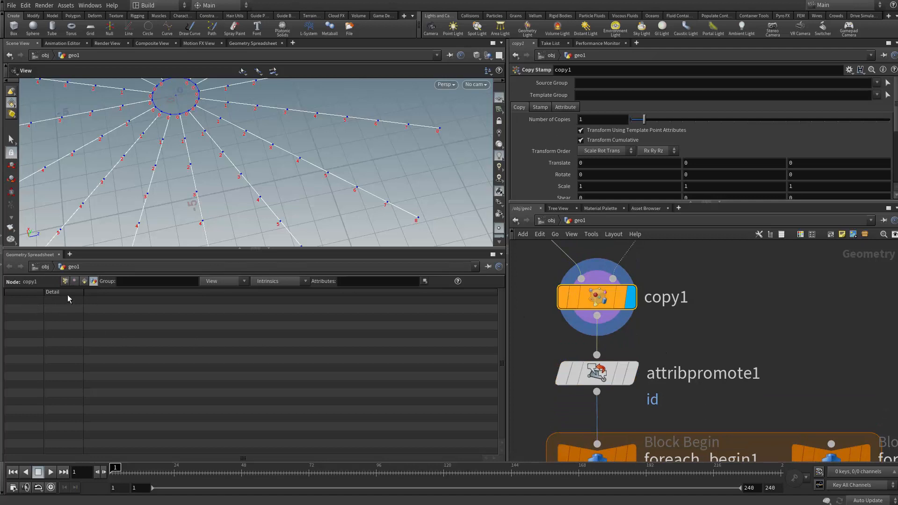
click(591, 373)
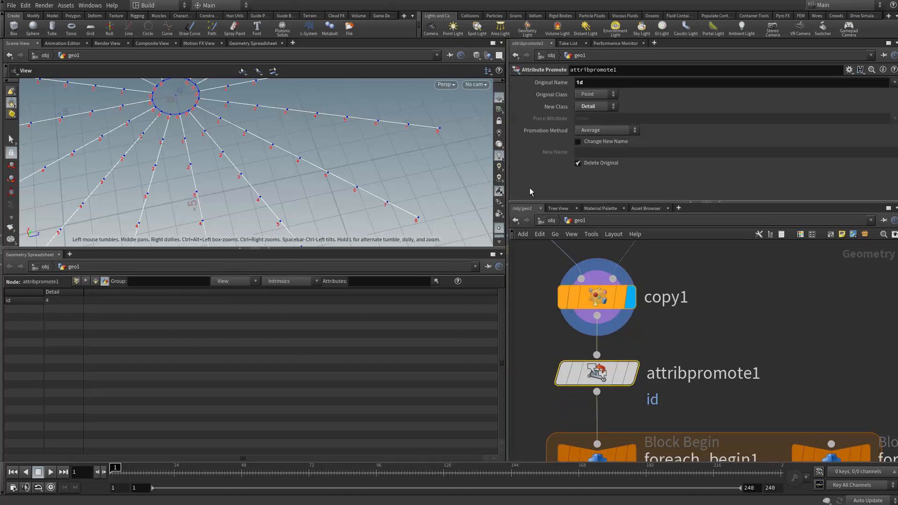
mouse_move(335, 186)
mouse_down()
mouse_move(355, 196)
mouse_move(341, 186)
mouse_up()
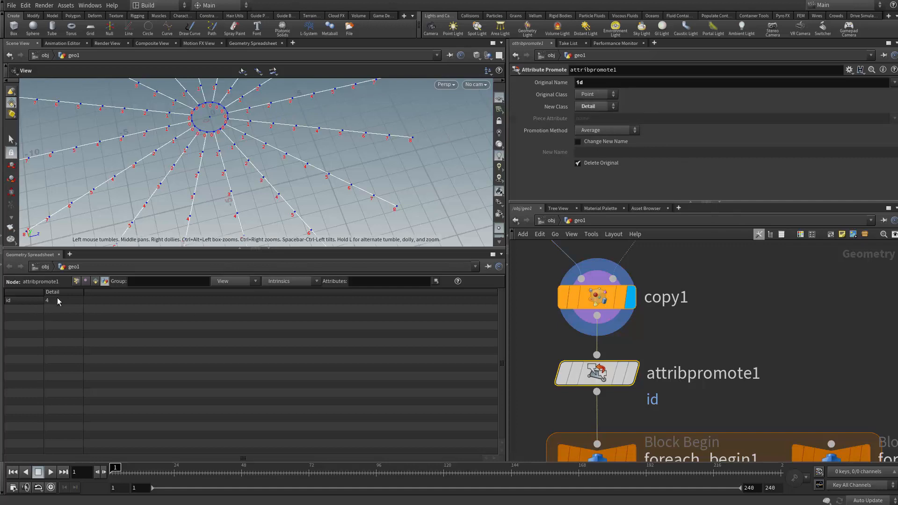
click(76, 281)
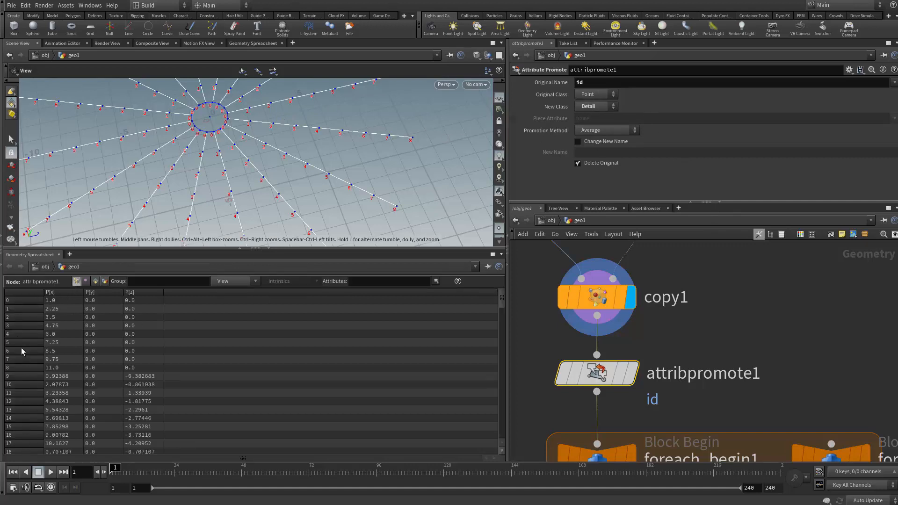
click(86, 281)
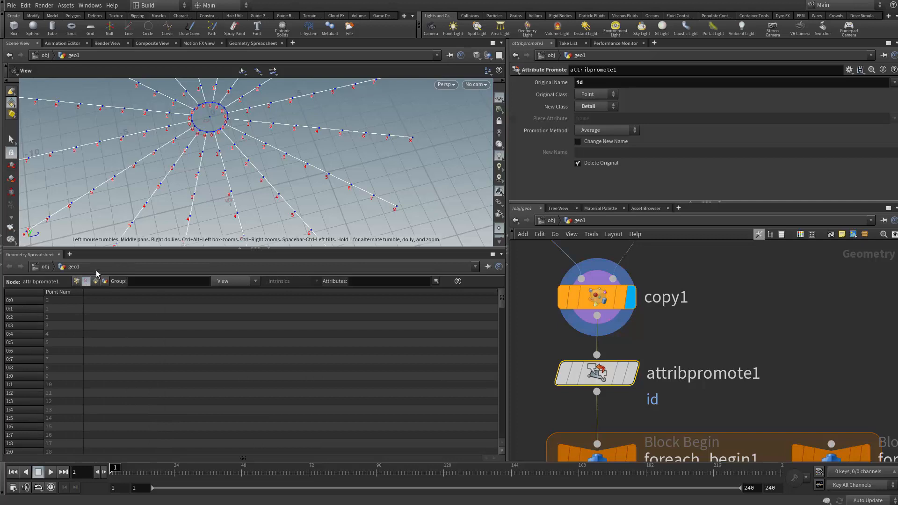
click(97, 282)
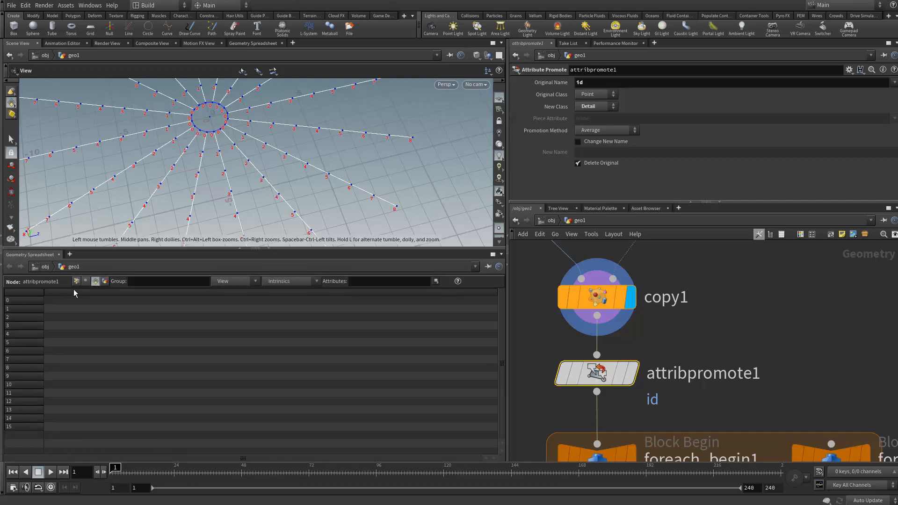
click(104, 281)
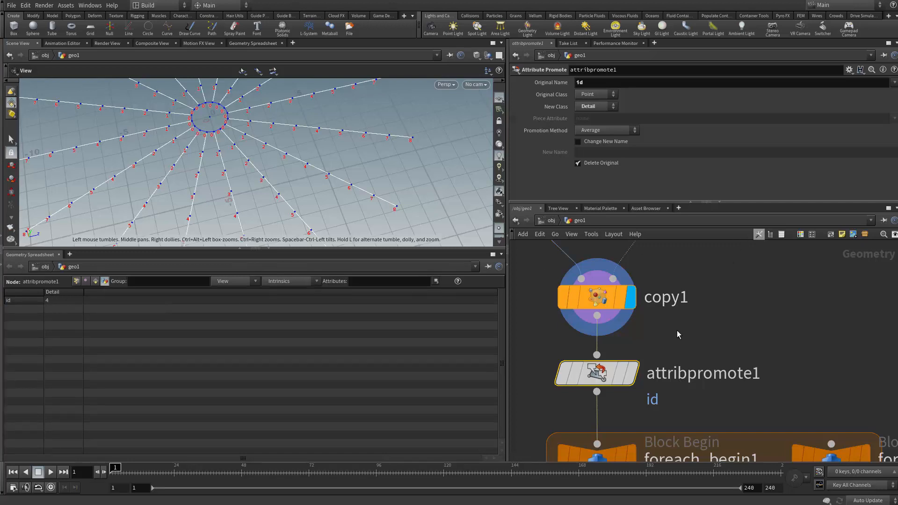
Set the promotion method to Maximum, keep the original id attribute, and list the point attributes in the spreadsheet
click(610, 133)
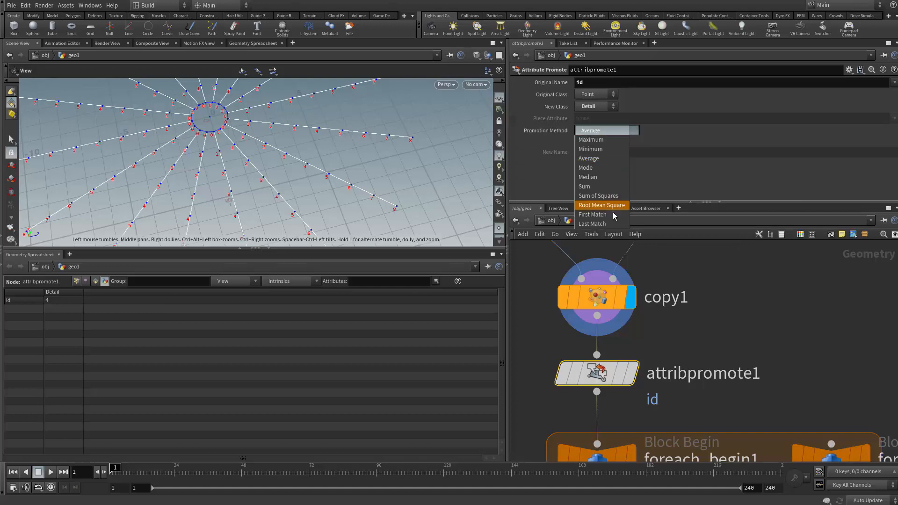
click(592, 140)
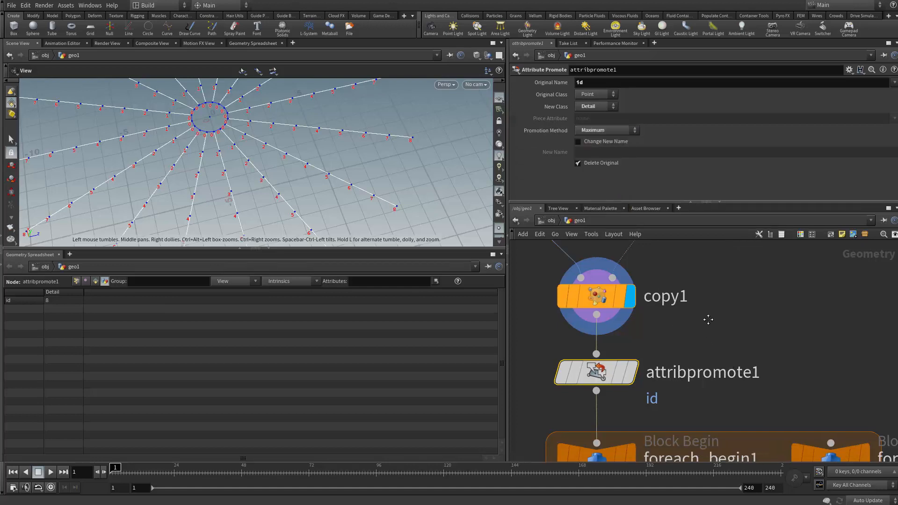
middle_drag(708, 320, 673, 334)
click(586, 163)
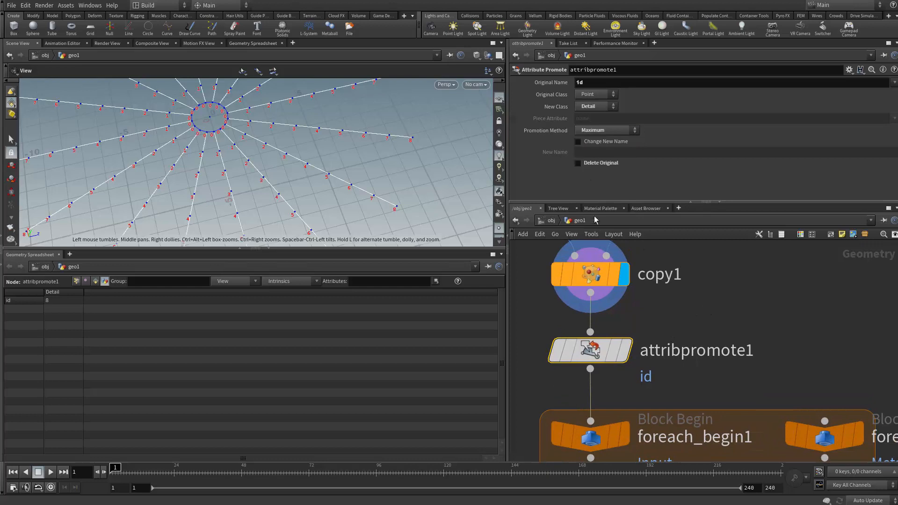
click(76, 281)
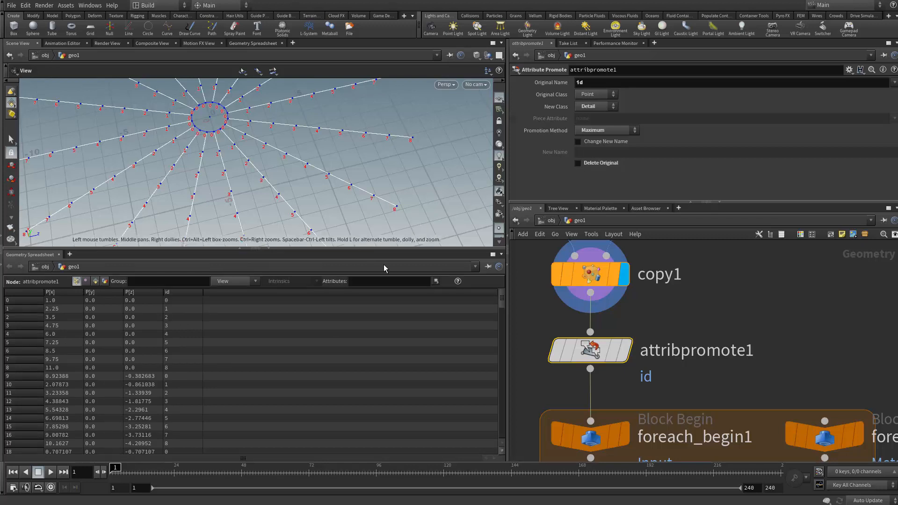
Enable a new name for the promoted attribute, set it to maxid, and show the node's detail attributes in the spreadsheet
click(603, 141)
click(587, 152)
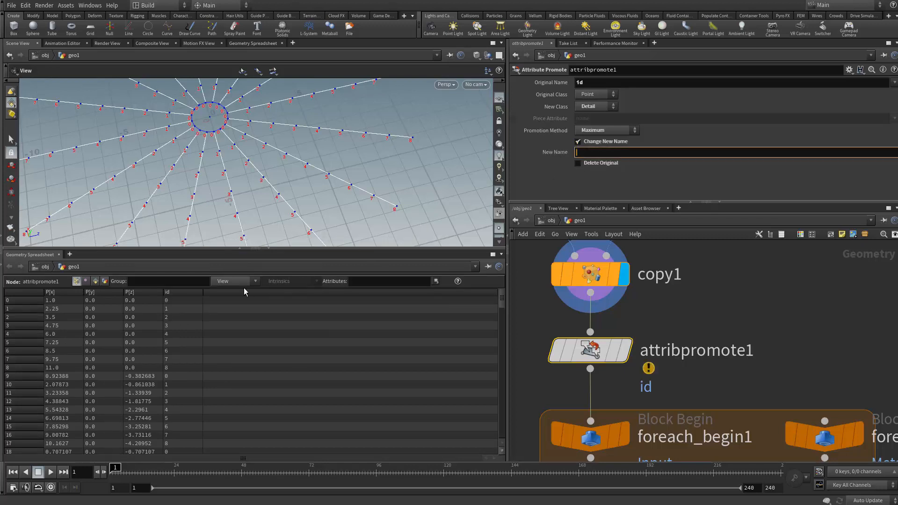
click(105, 281)
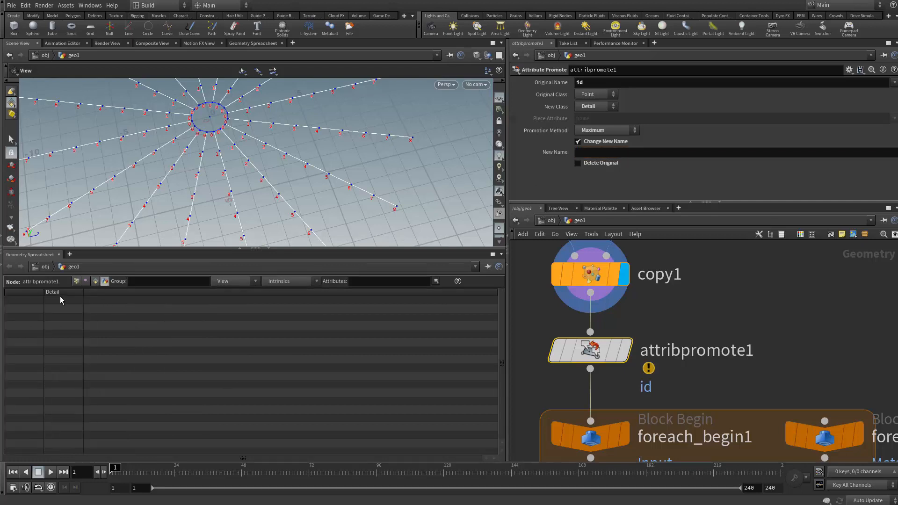
click(605, 153)
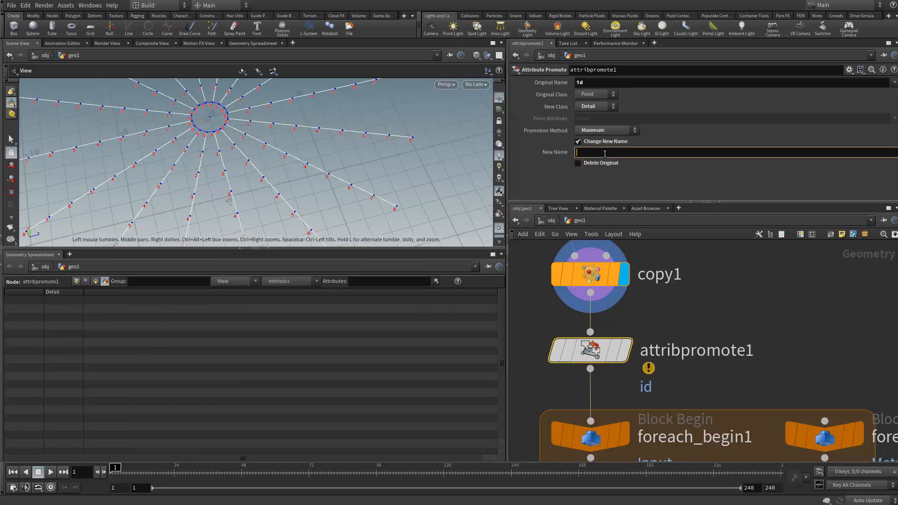
text(maxid)
key(Return)
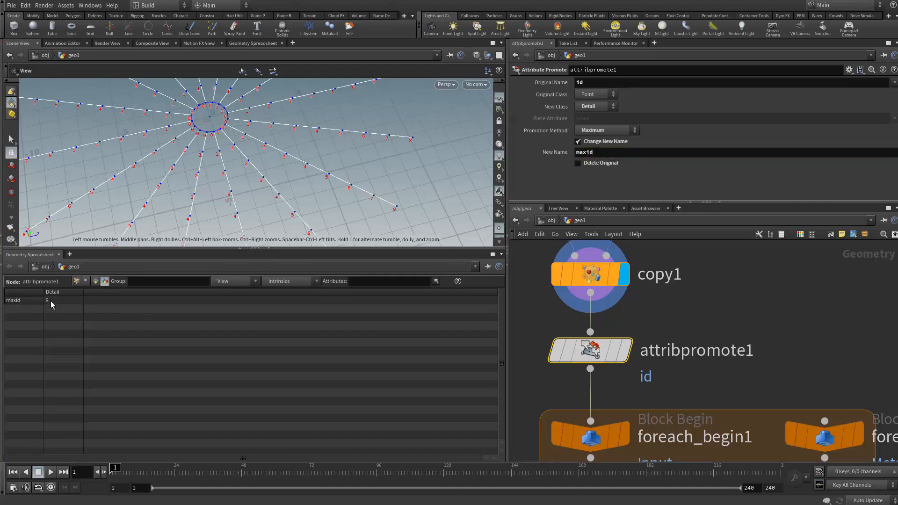
Rename the foreach_begin1 block node as populate_ring_begin
scroll(667, 368, down, 1)
middle_drag(663, 421, 656, 295)
scroll(657, 336, down, 3)
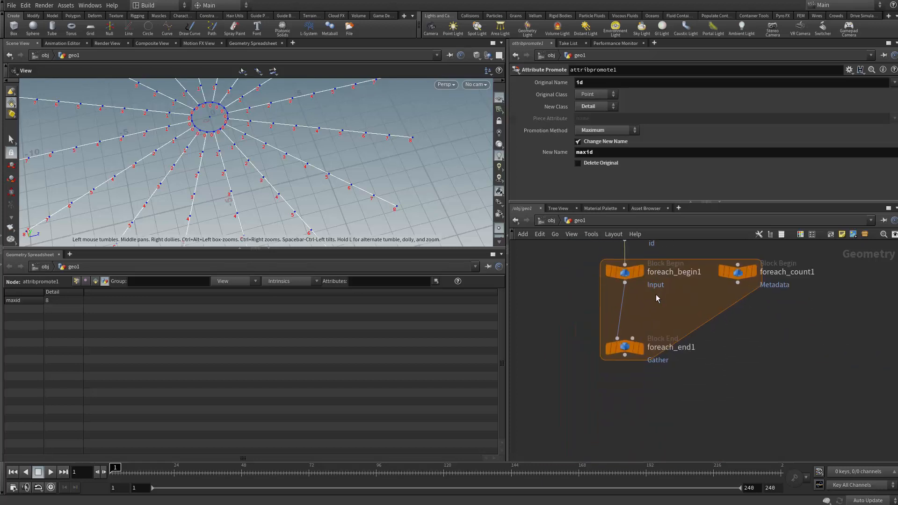
scroll(655, 304, up, 2)
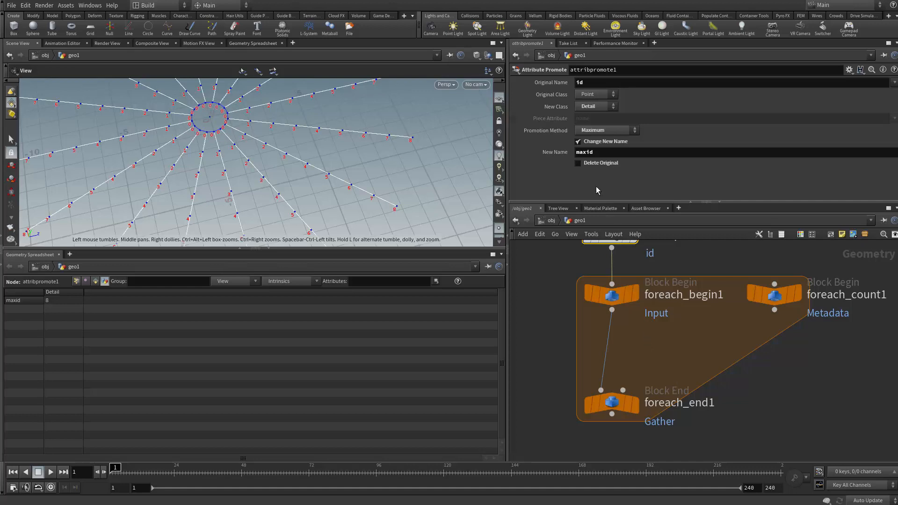
middle_drag(647, 348, 654, 355)
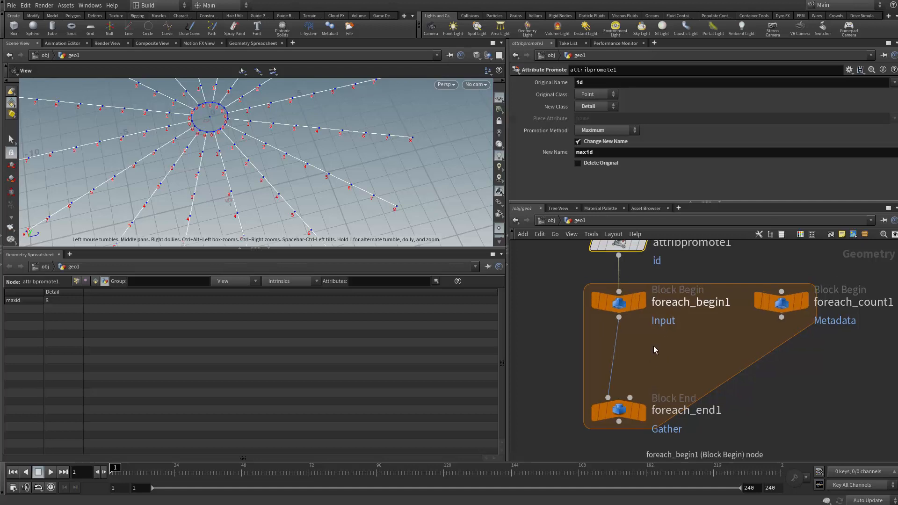
double_click(686, 303)
drag(691, 302, 590, 307)
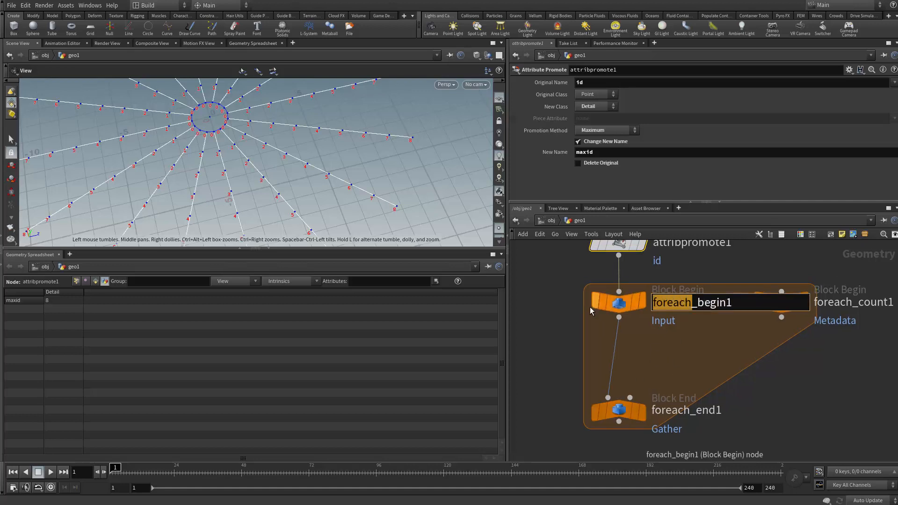
text(popul)
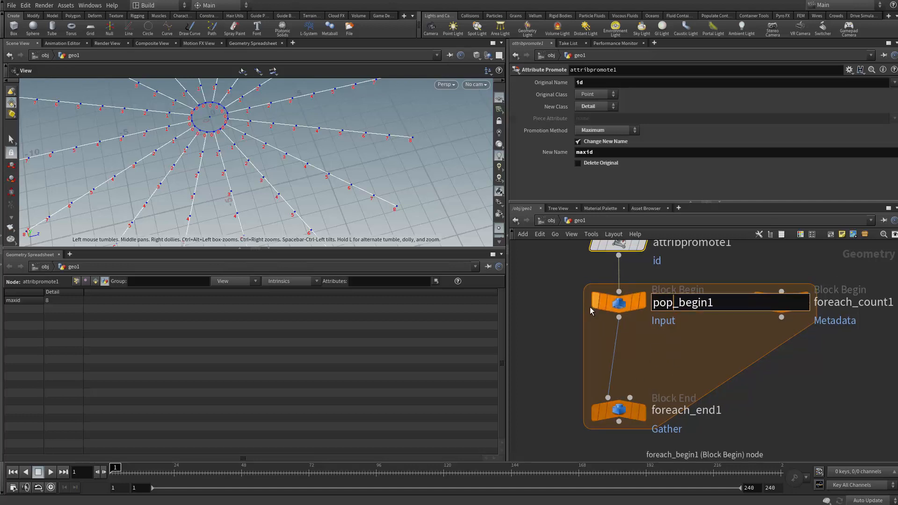
text(ate_rig)
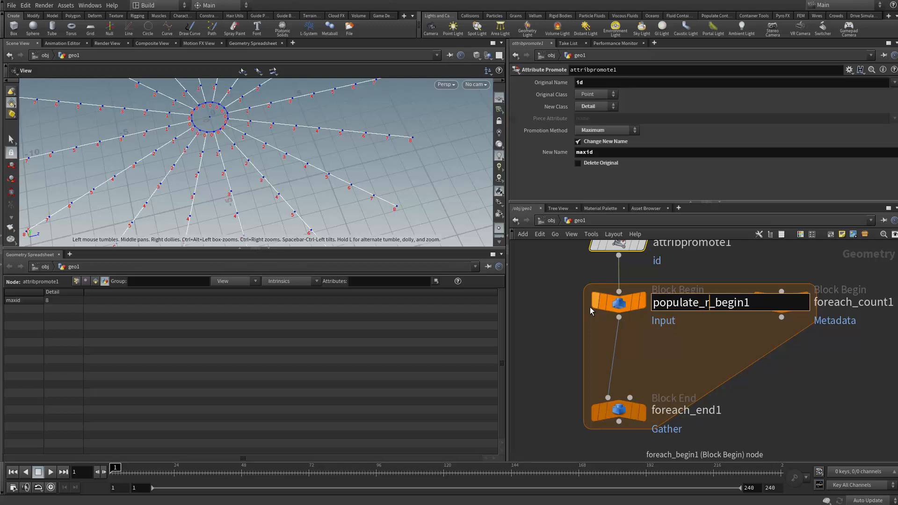
key(BackSpace)
text(ng)
click(776, 302)
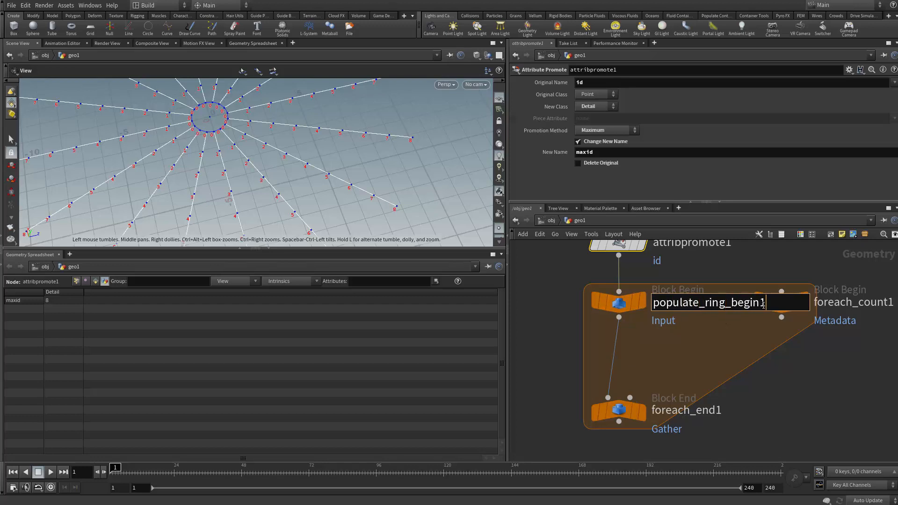
key(BackSpace)
drag(726, 302, 653, 302)
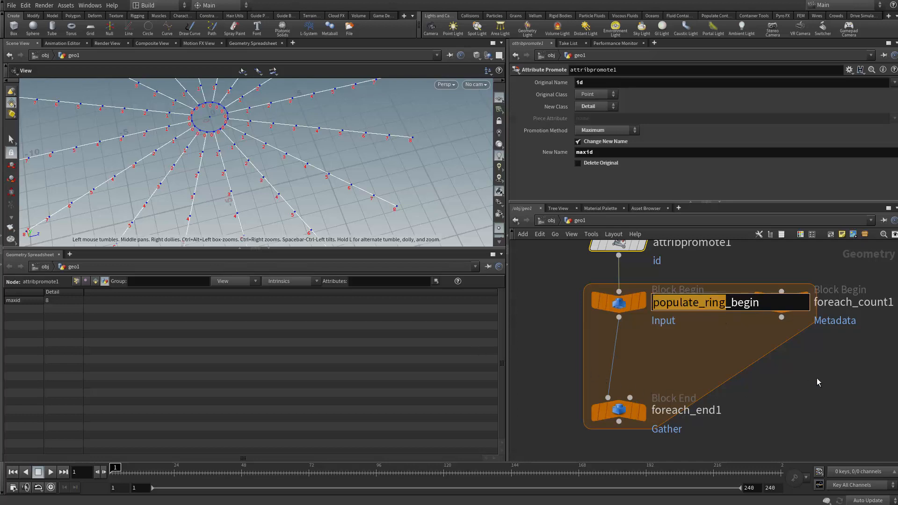
Copy the populate_ring prefix and rename the foreach_count1 metadata node as populate_ring_count
key(ctrl+c)
middle_drag(817, 383, 692, 407)
scroll(692, 408, up, 1)
click(737, 315)
drag(735, 315, 630, 339)
key(ctrl+v)
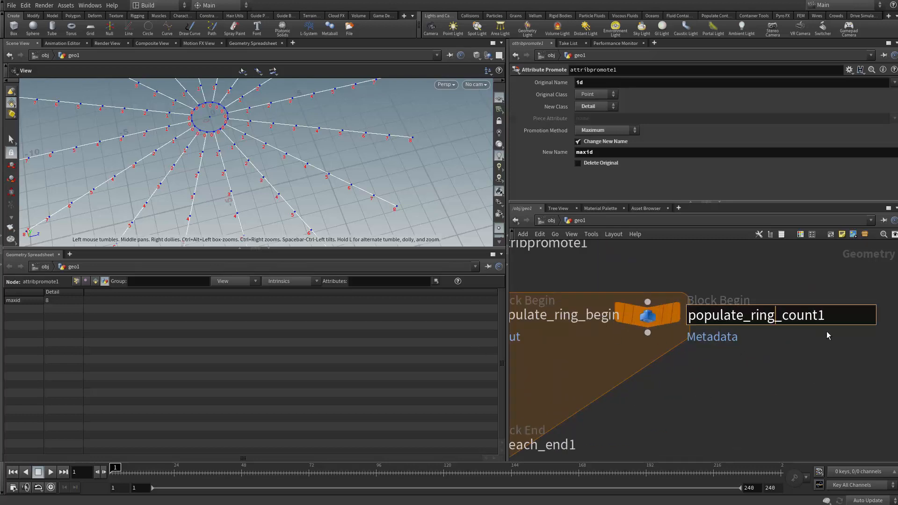
key(BackSpace)
key(Return)
Rename the foreach_end1 block node as populate_ring_end, reusing the copied prefix
middle_drag(594, 454, 701, 370)
click(654, 361)
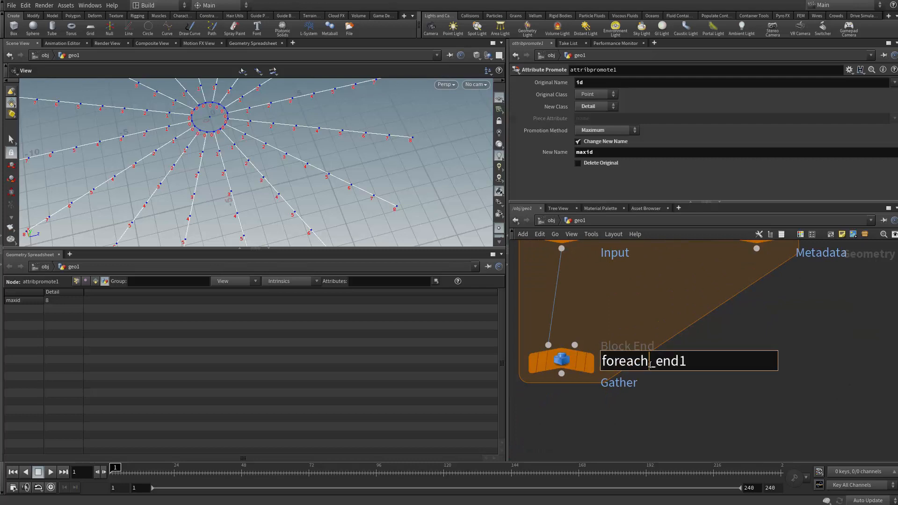
drag(649, 361, 560, 367)
key(ctrl+v)
key(BackSpace)
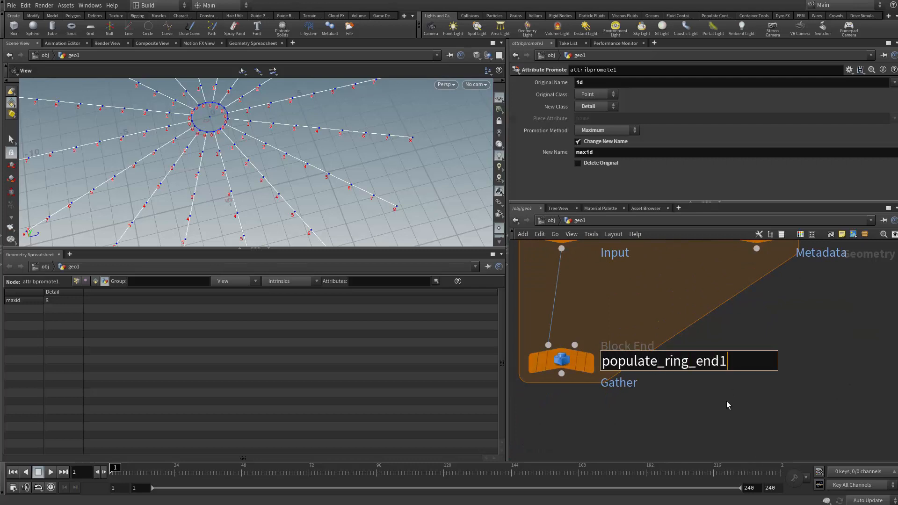
key(Return)
Show the parameters of populate_ring_end and move the populate_ring_count node farther away from populate_ring_begin
middle_drag(682, 327, 753, 365)
click(633, 398)
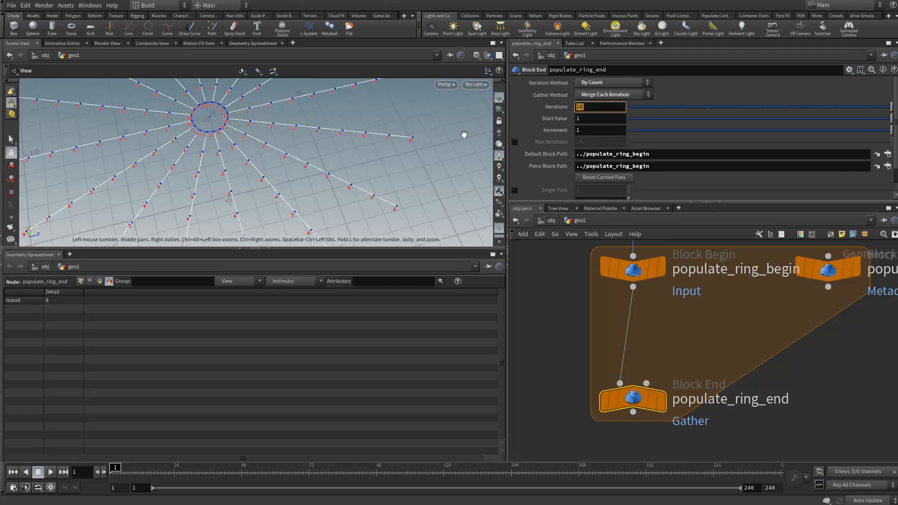
middle_drag(621, 315, 608, 378)
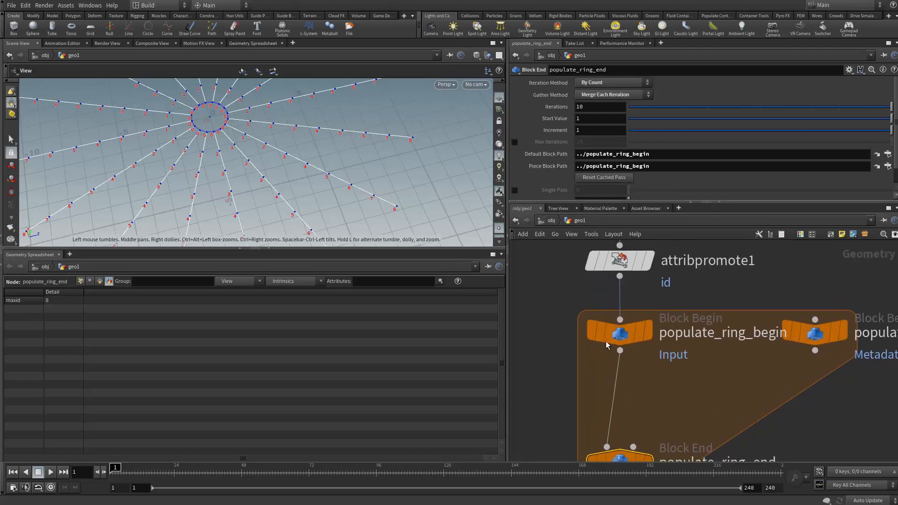
scroll(609, 252, down, 1)
scroll(593, 119, down, 1)
middle_drag(710, 318, 725, 332)
scroll(725, 332, down, 1)
drag(785, 333, 817, 332)
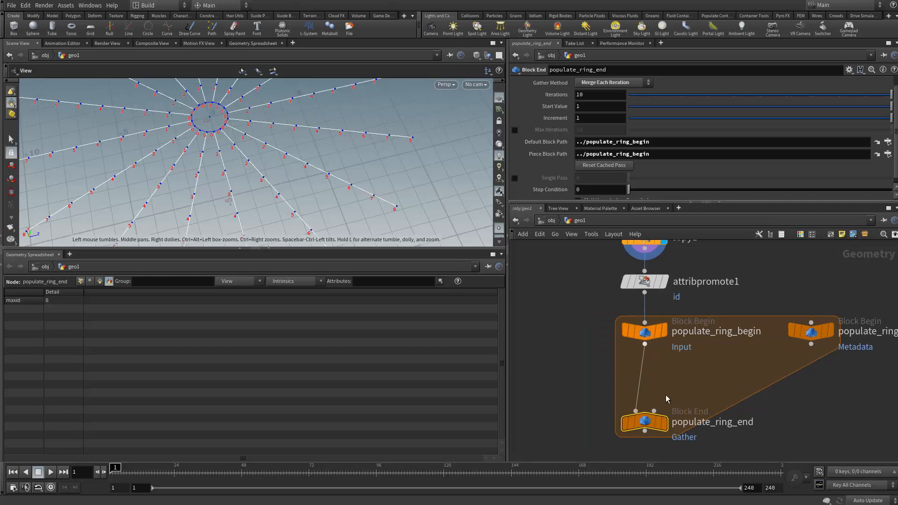
Set the Iterations of populate_ring_end to the expression detail(opinputpath("../populate_ring_begin/",0),"maxid",0)
click(591, 94)
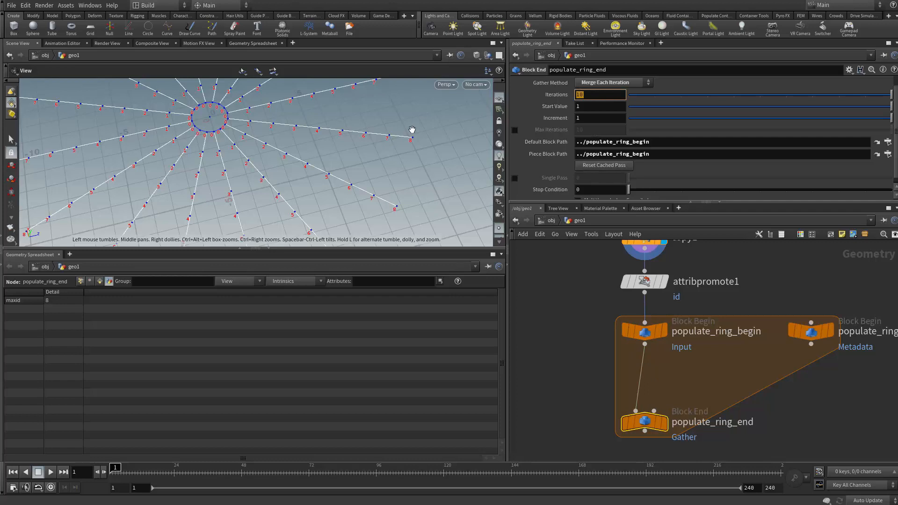
text(d)
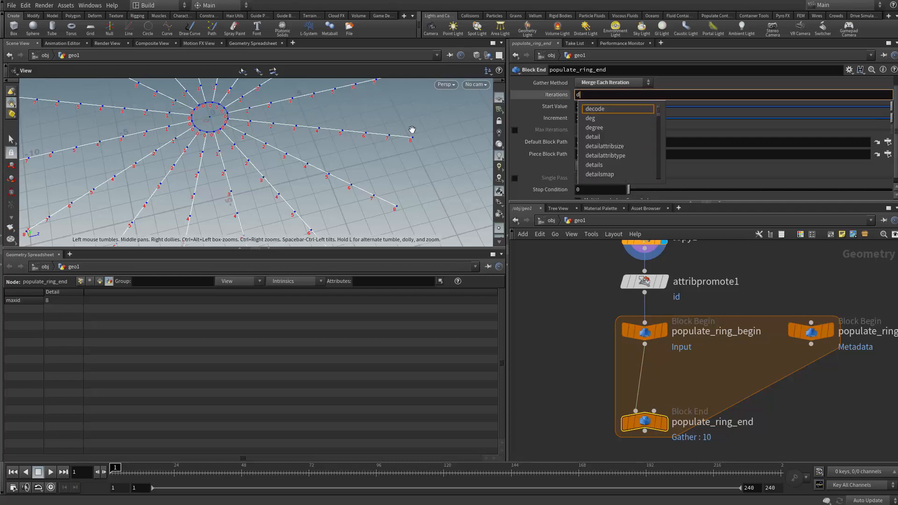
text(etail()
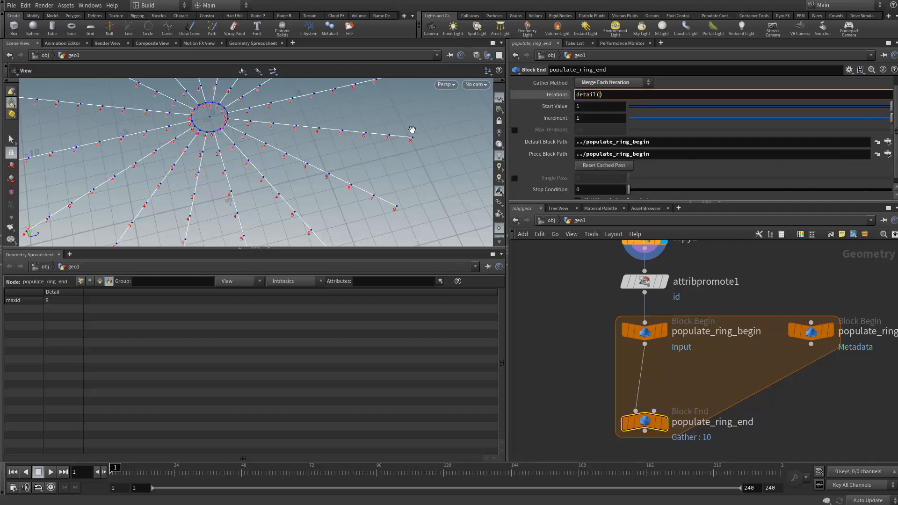
text(opinputpath("../)
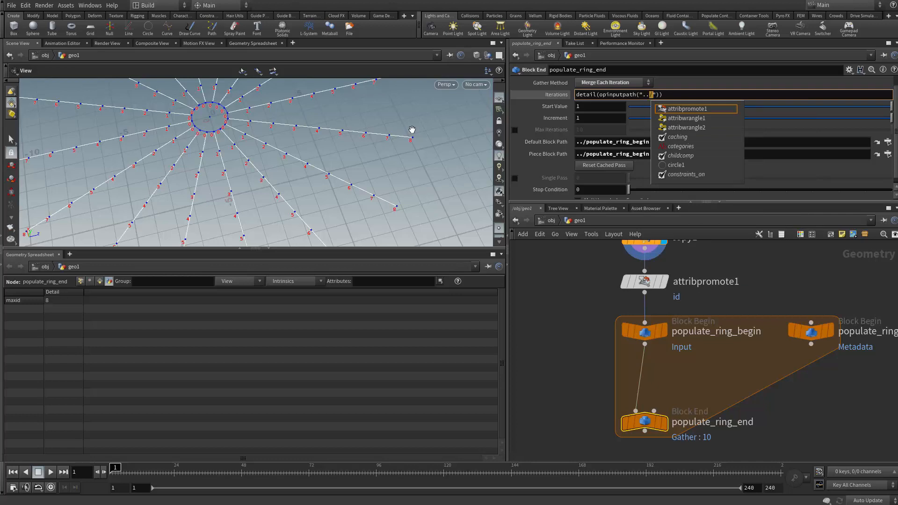
key(Left)
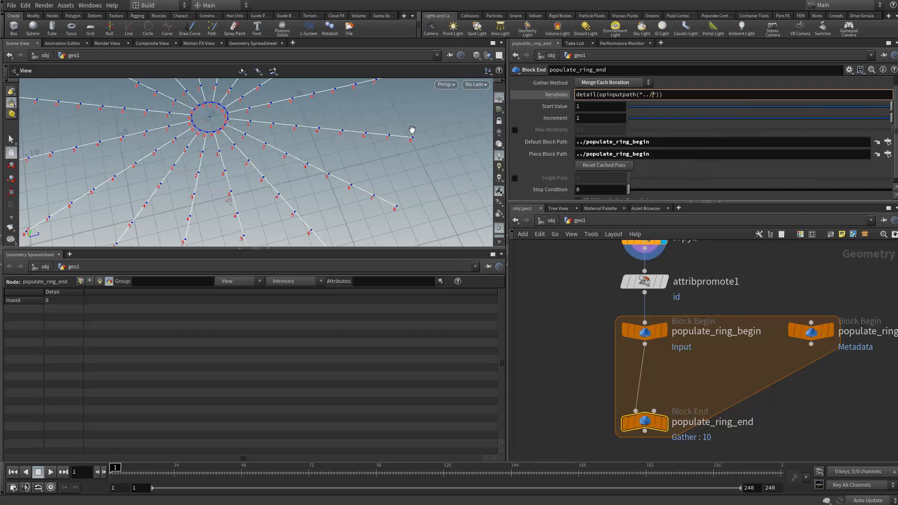
text(pop)
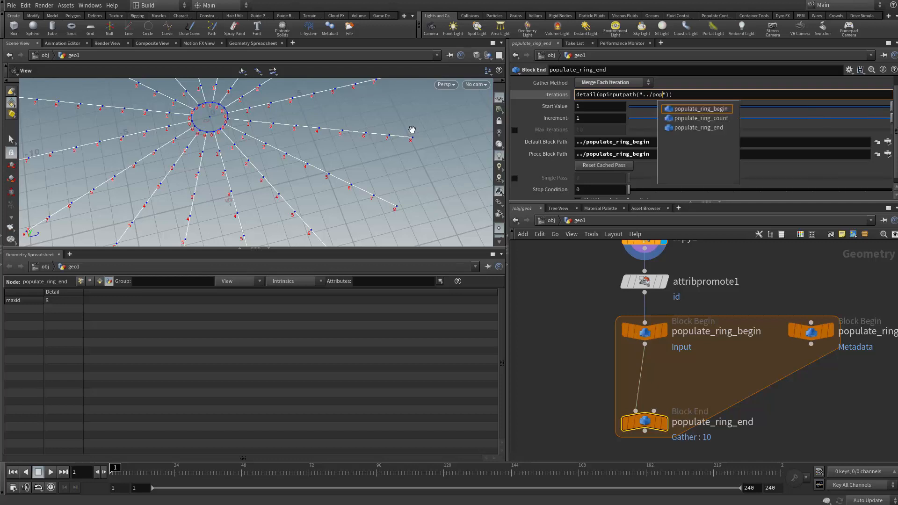
key(Tab)
text(/)
key(Escape)
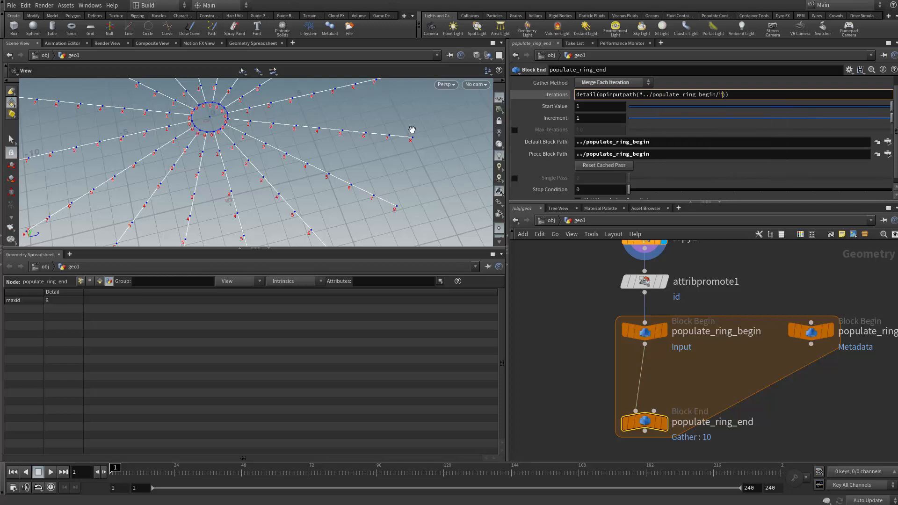
text(,)
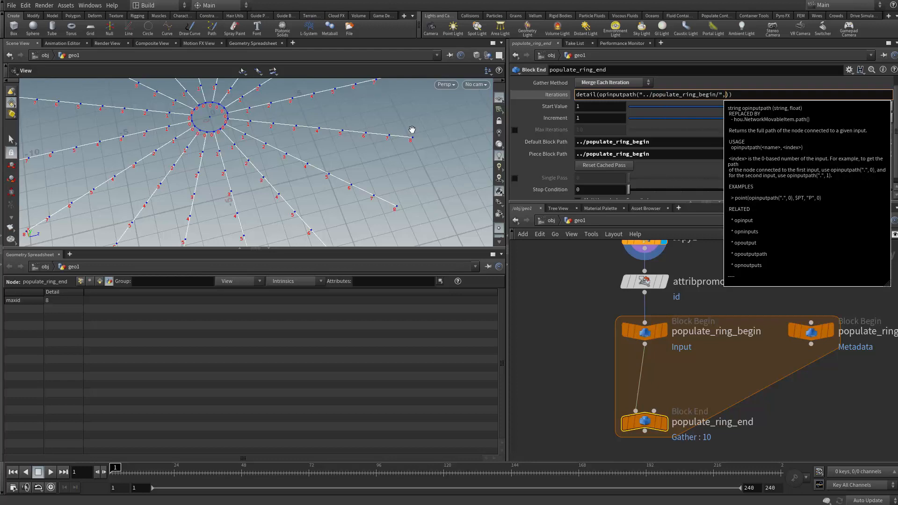
text(0))
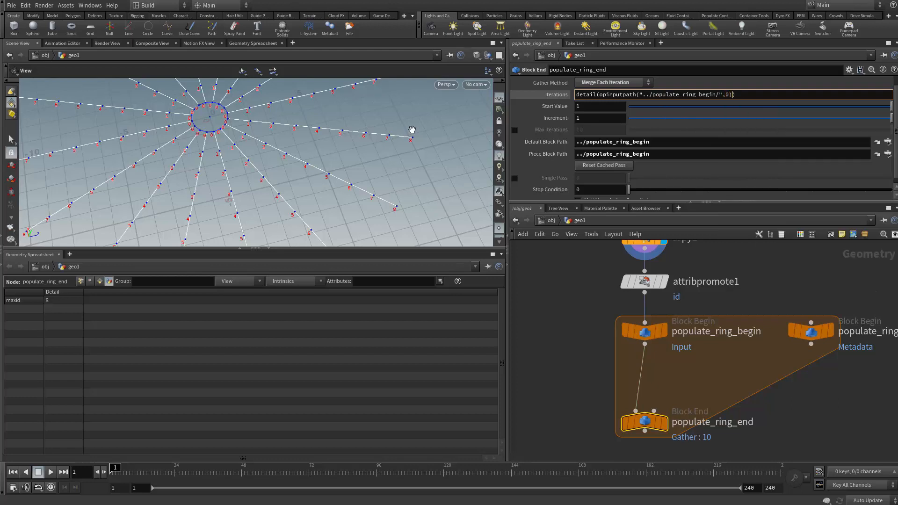
text(,"maxid",0)
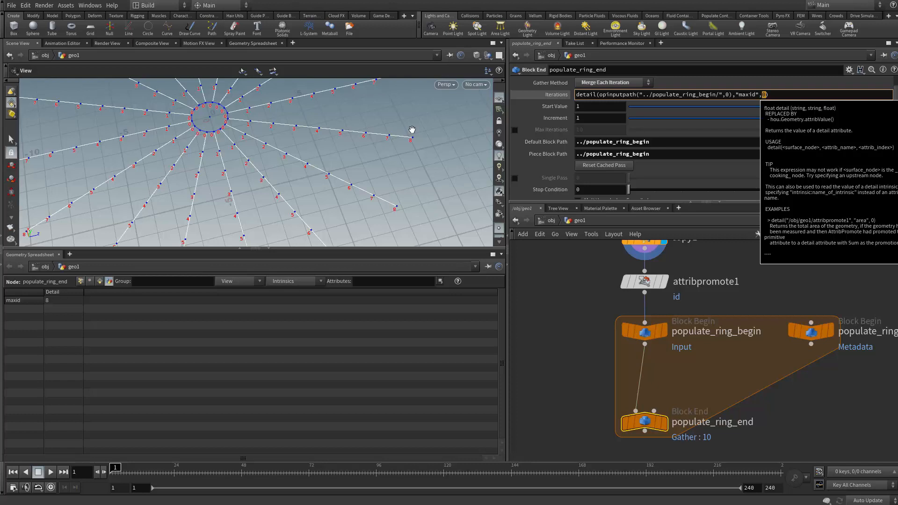
key(Left)
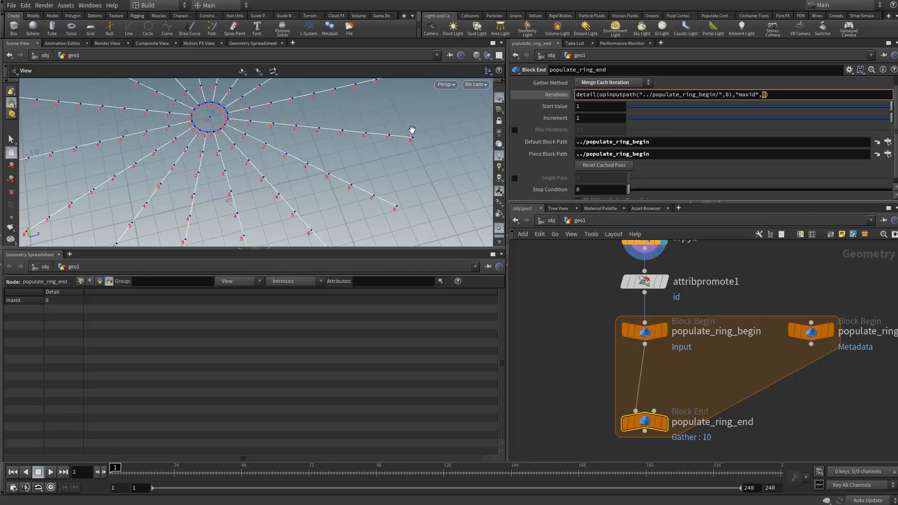
key(End)
key(Return)
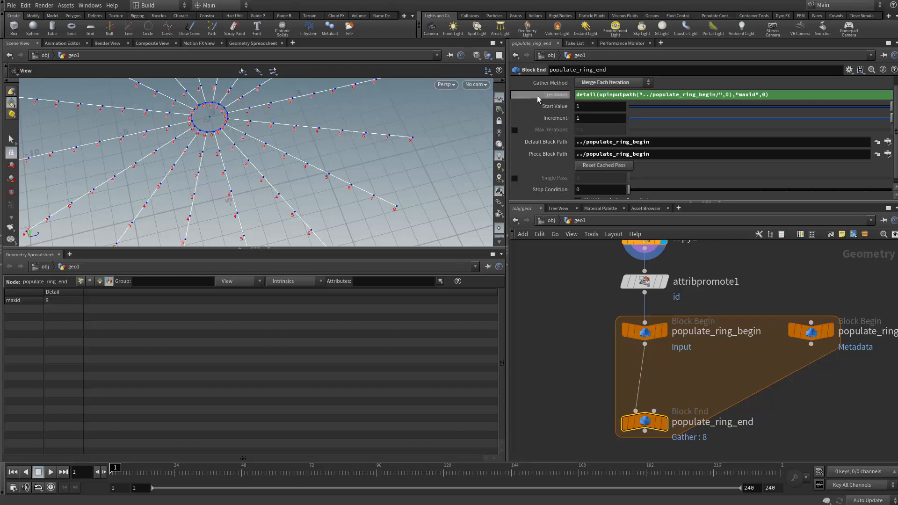
Check the evaluated Iterations value, append +1 to the end of its expression, and toggle between expression and value again
click(552, 95)
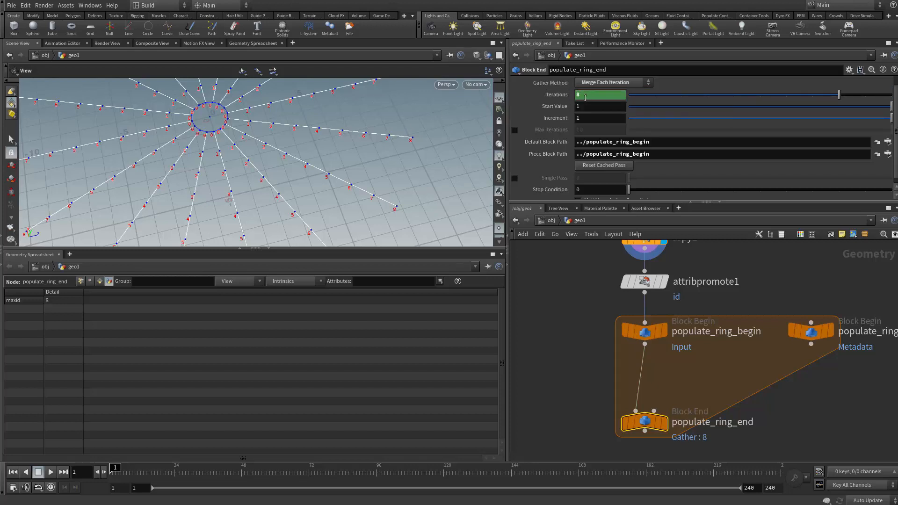
click(557, 95)
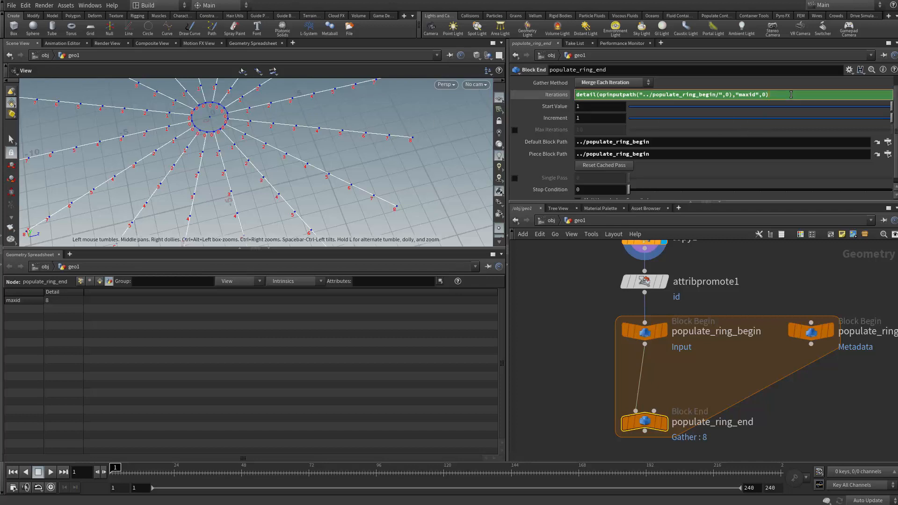
key(Return)
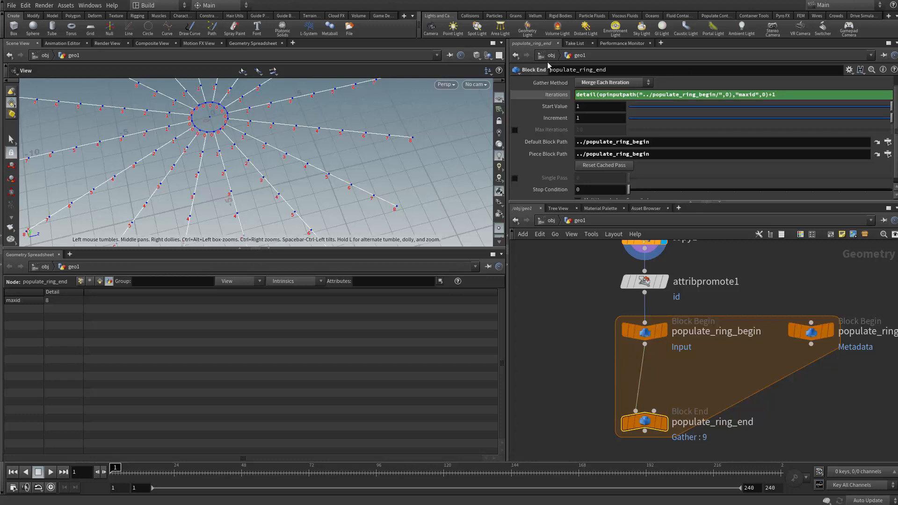
click(556, 95)
Select the line1 node and raise its number of points to 21
middle_drag(762, 360, 771, 432)
middle_drag(645, 262, 649, 301)
click(629, 304)
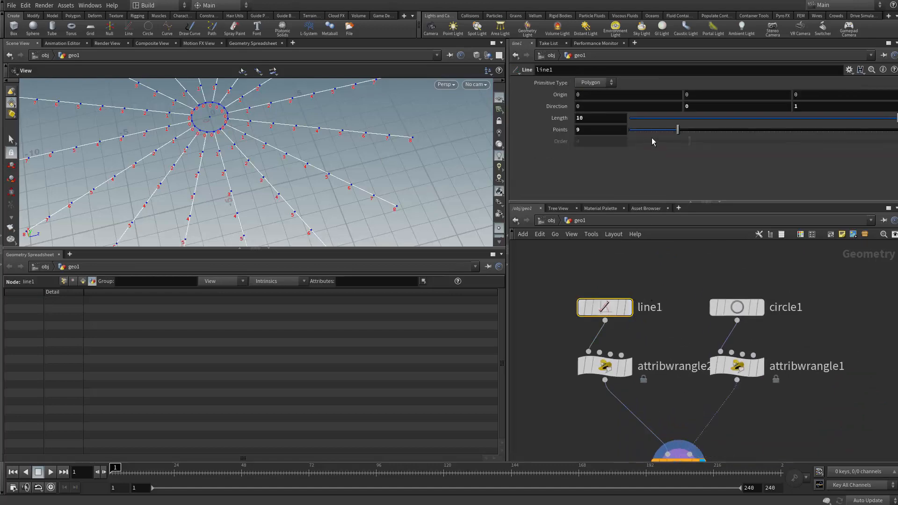
drag(678, 130, 742, 129)
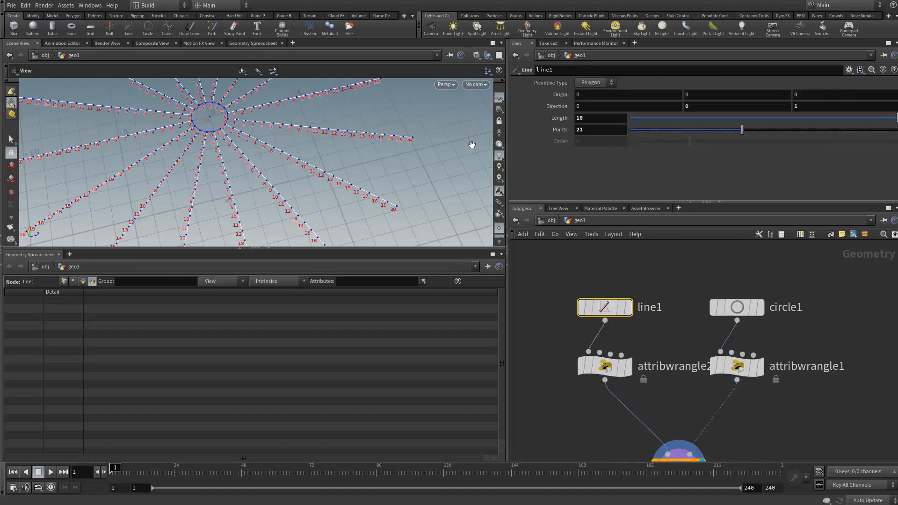
Select populate_ring_begin, then populate_ring_end, and check the evaluated Iterations value of the loop
middle_drag(696, 418, 708, 304)
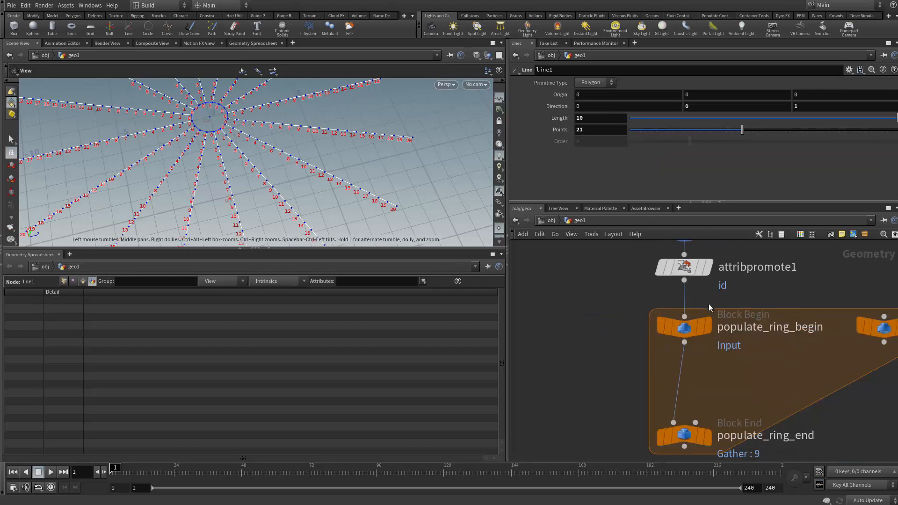
click(684, 327)
middle_drag(732, 412, 733, 355)
click(685, 378)
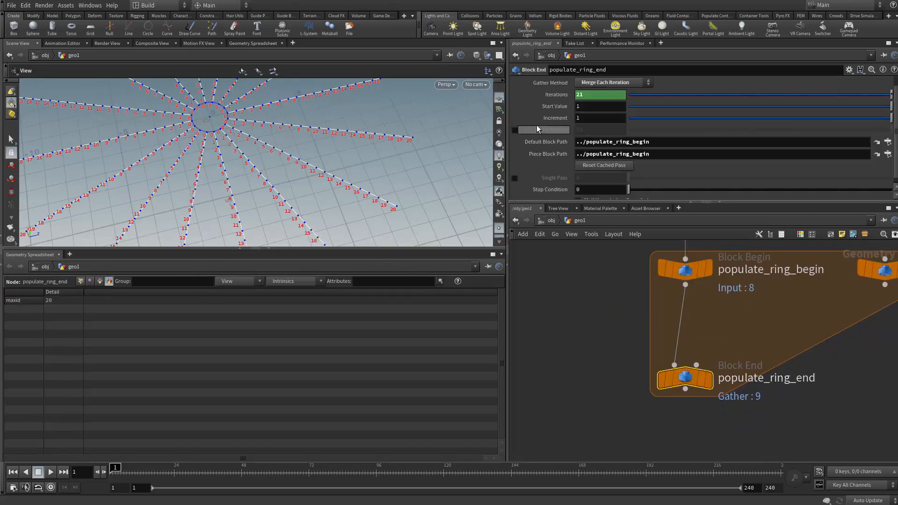
middle_drag(701, 262, 702, 393)
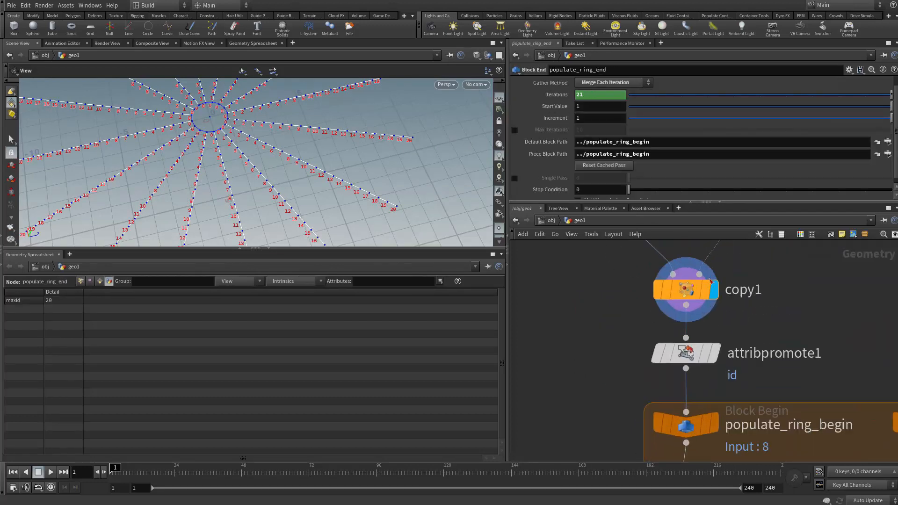
Select the line1 node and lower its number of points to 11
middle_drag(650, 244, 679, 424)
click(631, 313)
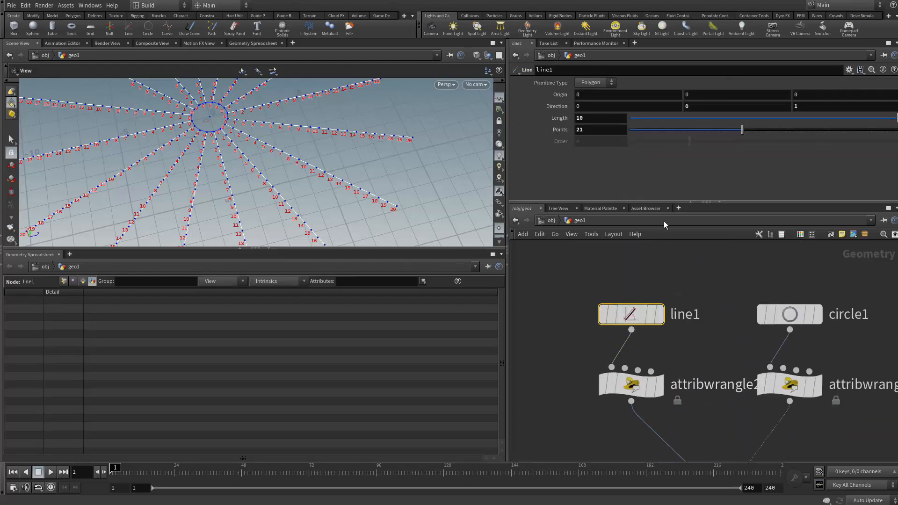
drag(685, 128, 689, 127)
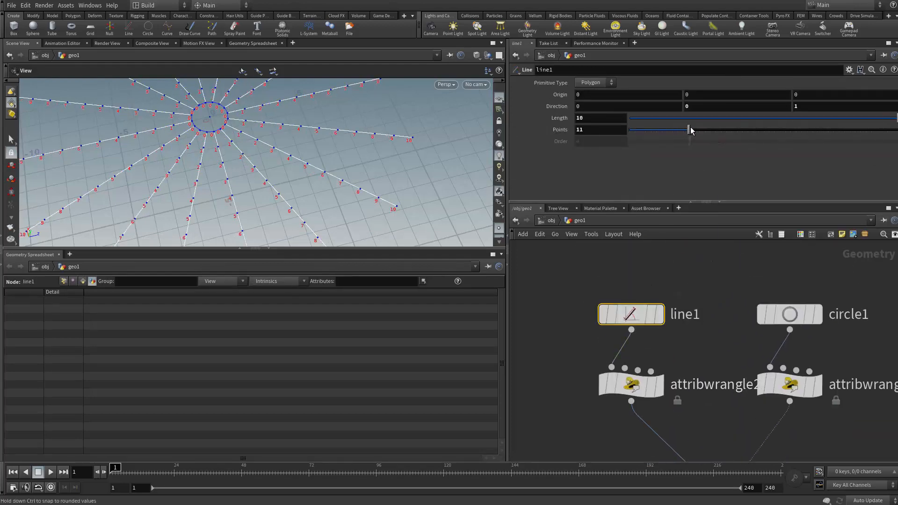
drag(286, 210, 304, 136)
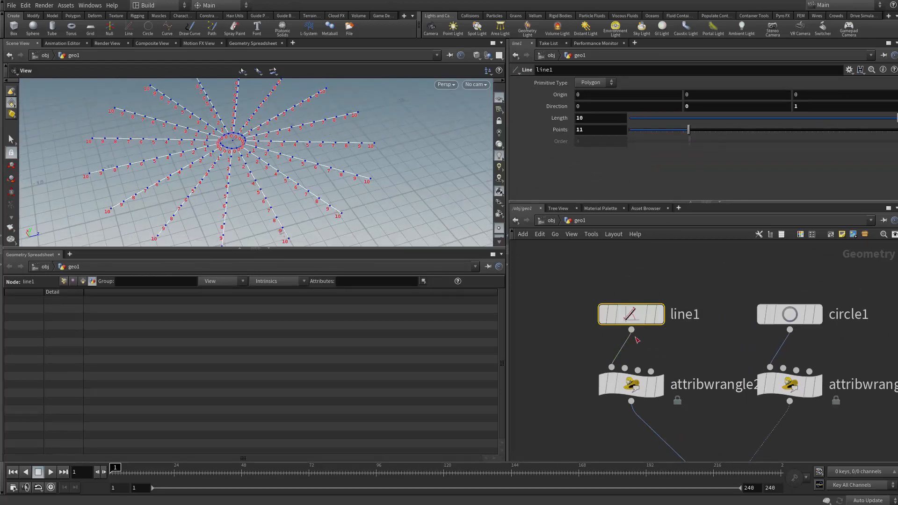
Move the populate_ring_end node farther below populate_ring_begin to make room inside the loop
scroll(668, 410, down, 5)
scroll(655, 384, down, 8)
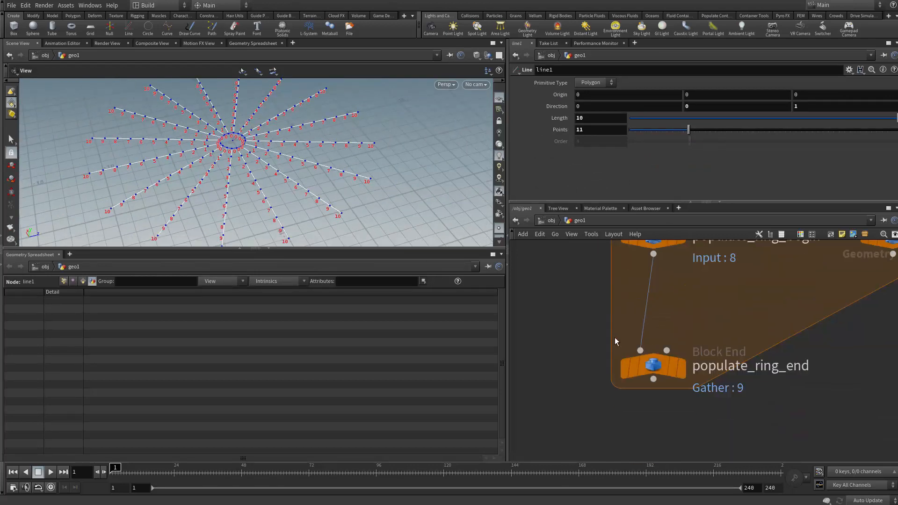
drag(661, 366, 647, 448)
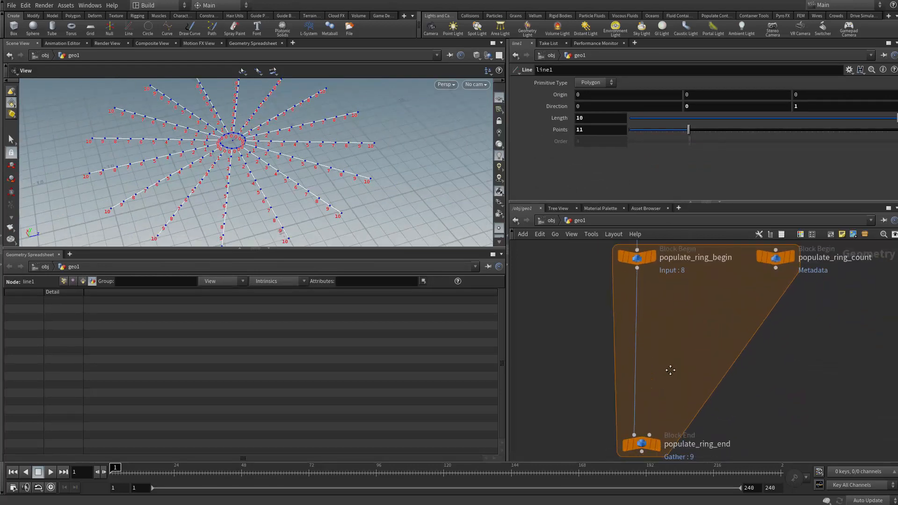
middle_drag(672, 371, 690, 265)
scroll(669, 318, up, 5)
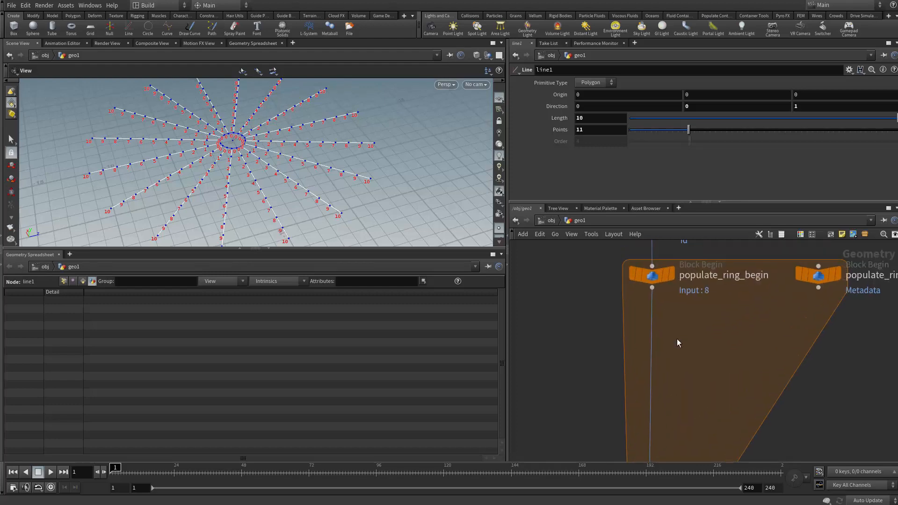
Insert a Blast node between populate_ring_begin and populate_ring_end and align it beneath populate_ring_begin
key(Tab)
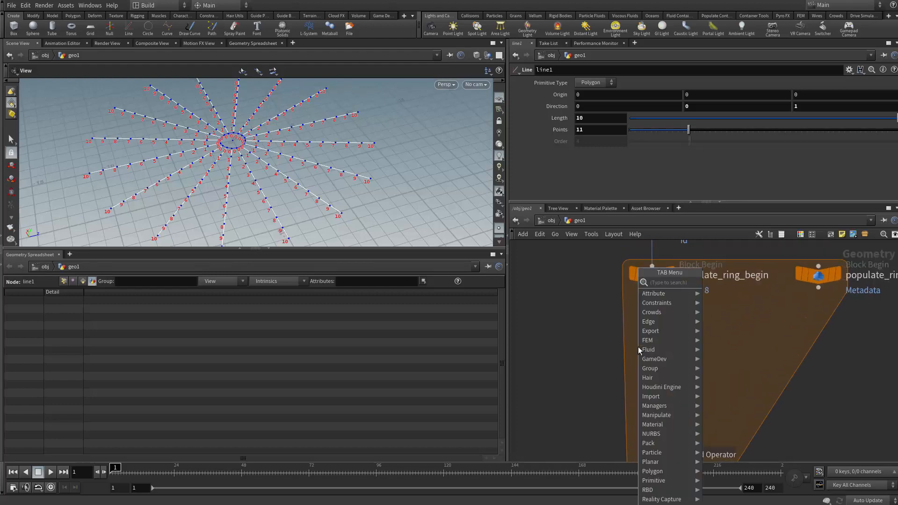
text(blo)
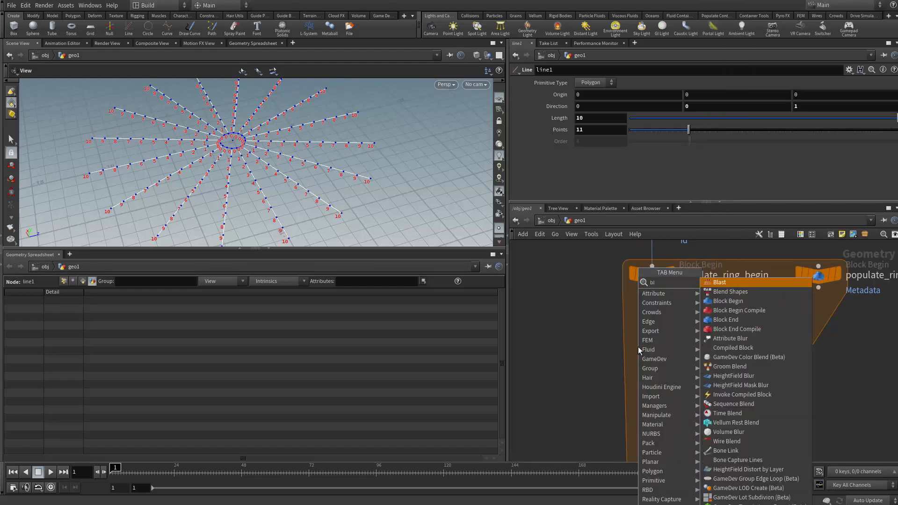
key(Return)
click(638, 349)
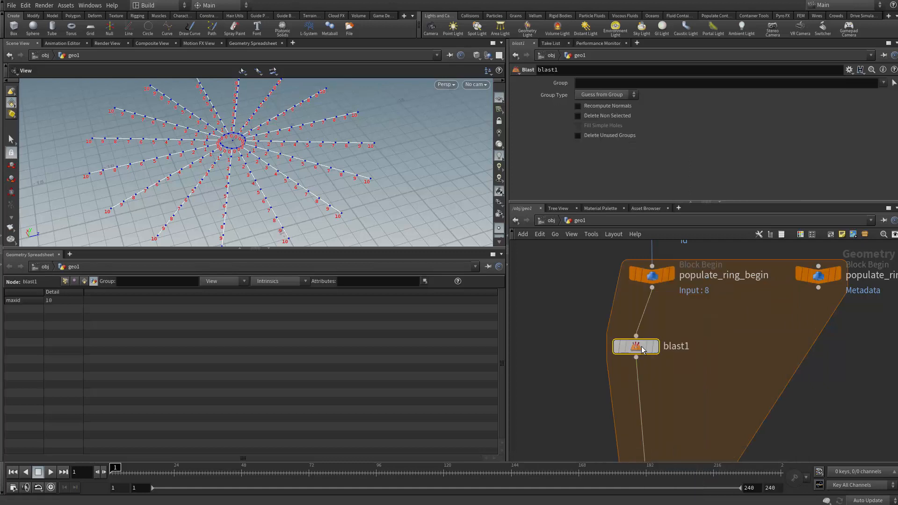
drag(637, 349, 644, 351)
middle_drag(645, 348, 646, 316)
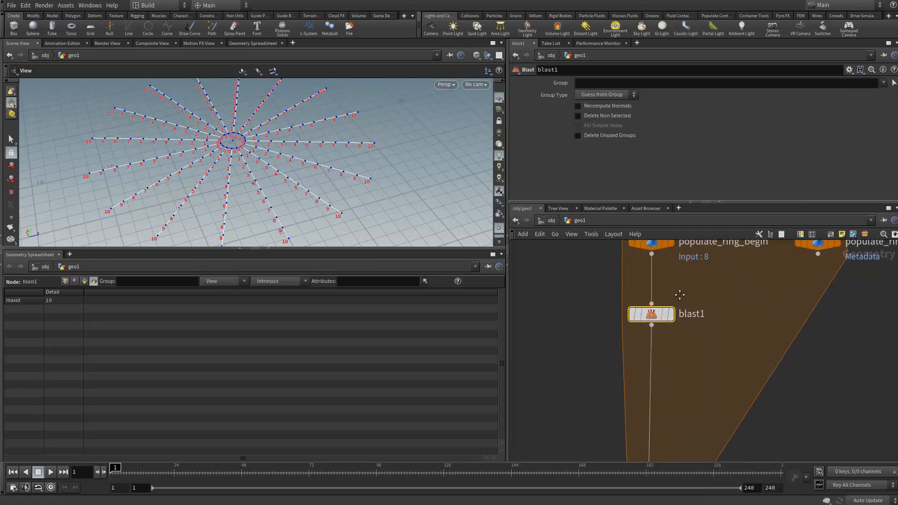
scroll(647, 323, up, 2)
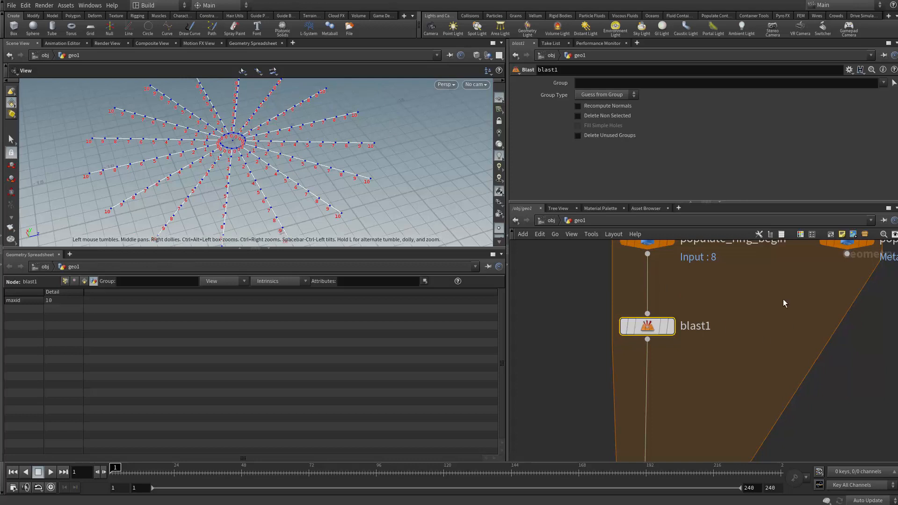
Examine the detail attributes of the populate_ring_count node, including iteration and numiterations
middle_drag(713, 305, 711, 333)
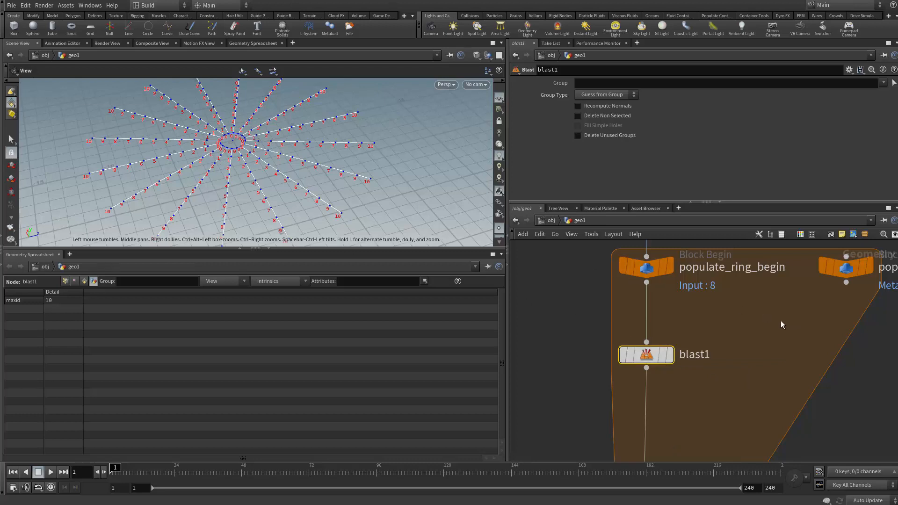
middle_drag(780, 322, 680, 332)
middle_drag(763, 331, 702, 337)
click(692, 284)
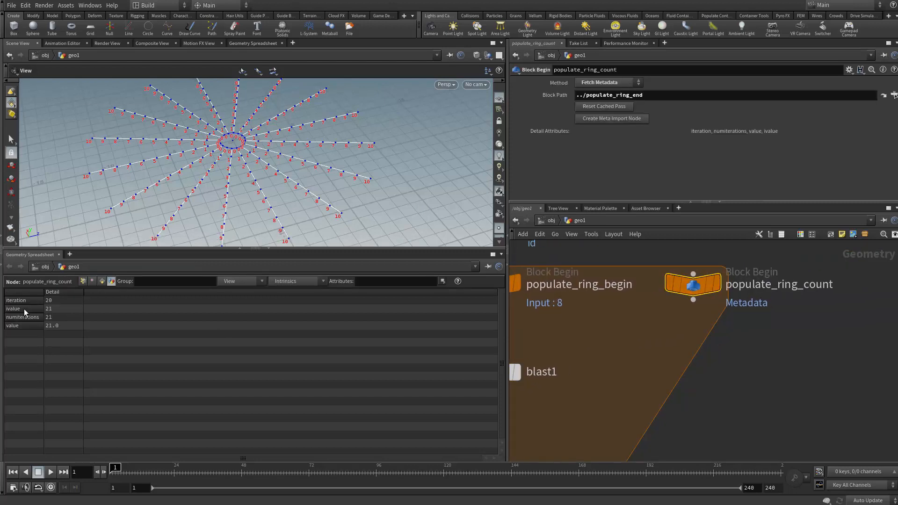
Enable Single Pass on populate_ring_end and set it to 3
scroll(679, 384, down, 3)
middle_drag(679, 384, 626, 250)
scroll(630, 316, up, 3)
click(646, 341)
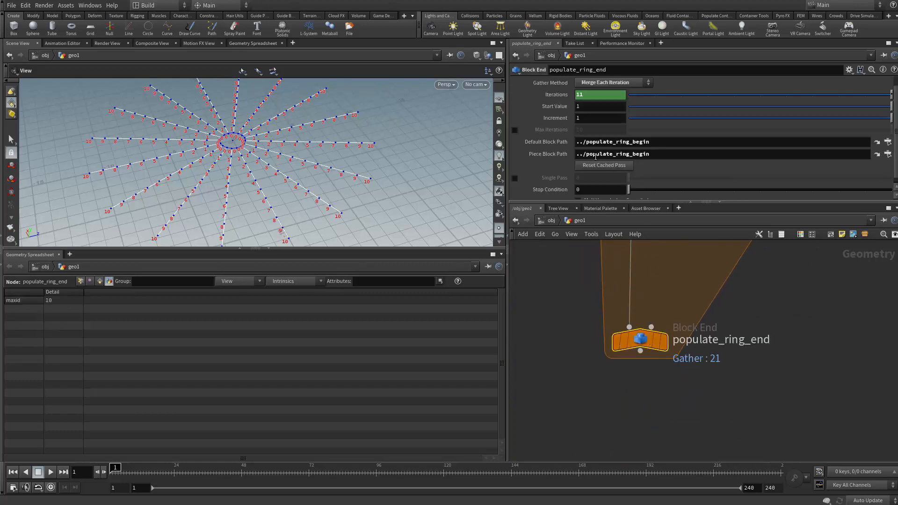
click(514, 178)
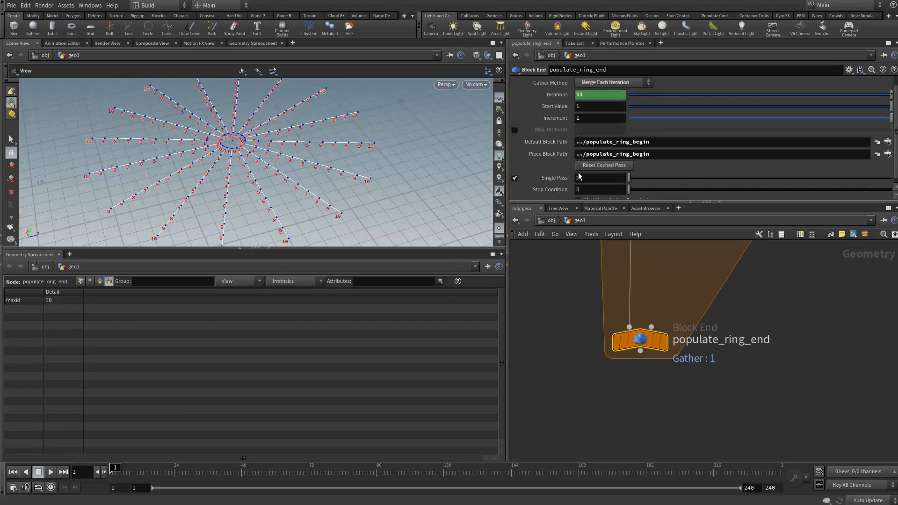
drag(643, 181, 707, 178)
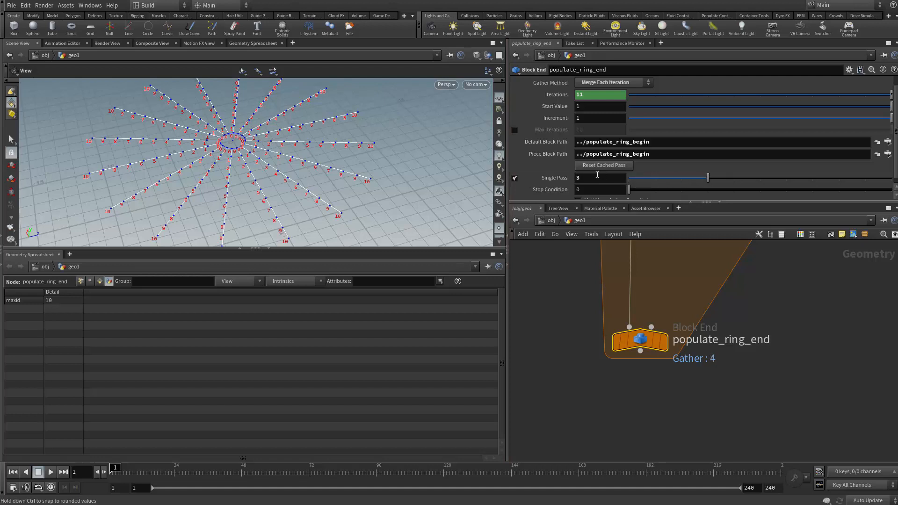
Compare the iteration attribute of populate_ring_count with the Single Pass value of 3
middle_drag(778, 272, 723, 428)
middle_drag(759, 360, 716, 453)
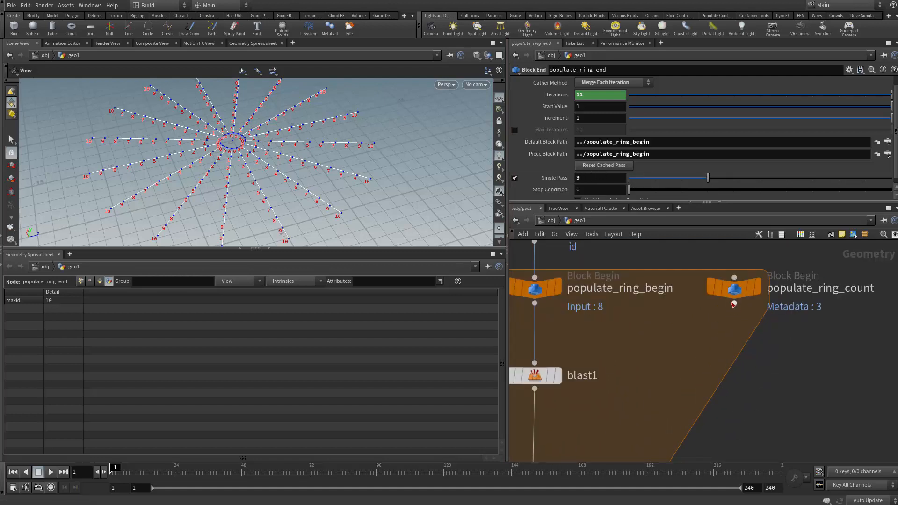
click(724, 297)
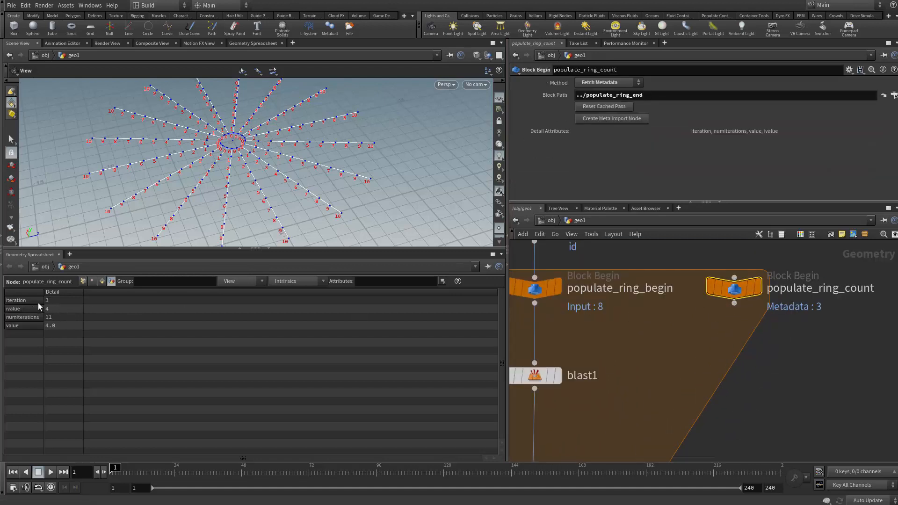
Set Single Pass on populate_ring_end to 4 and recheck the iteration attribute of populate_ring_count
middle_drag(598, 421, 690, 199)
click(635, 366)
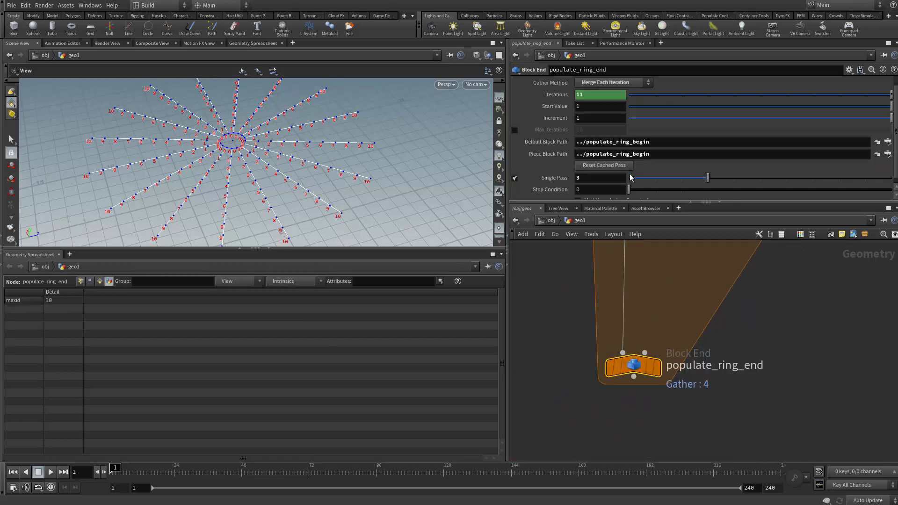
drag(695, 177, 734, 176)
scroll(729, 270, up, 1)
middle_drag(729, 271, 695, 399)
click(721, 293)
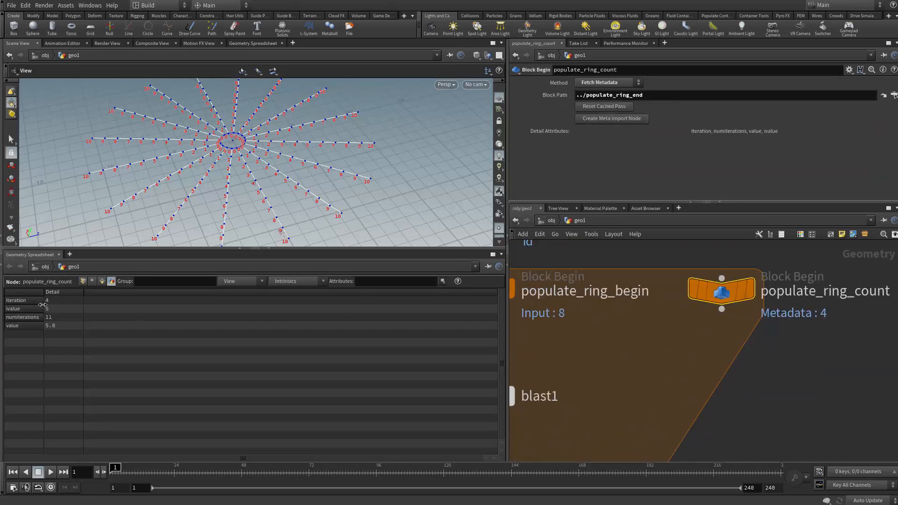
middle_drag(544, 377, 703, 303)
scroll(659, 325, up, 1)
click(659, 326)
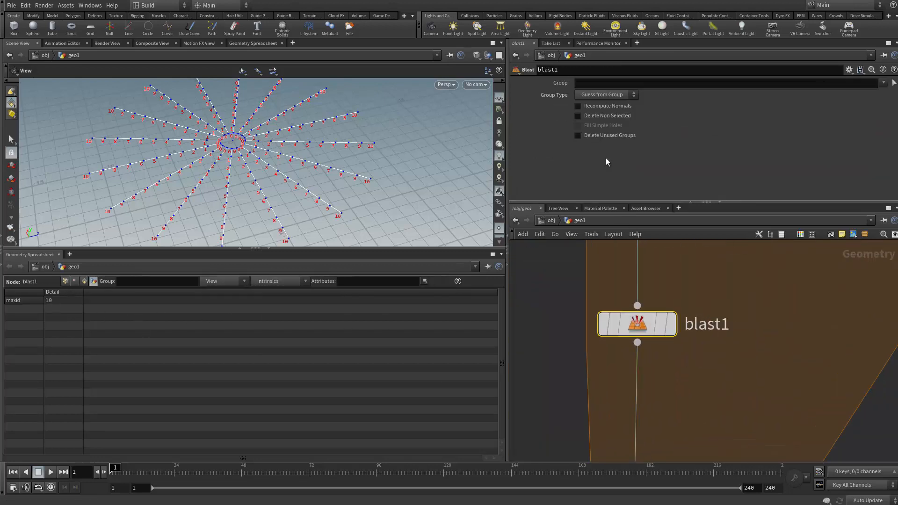
click(606, 82)
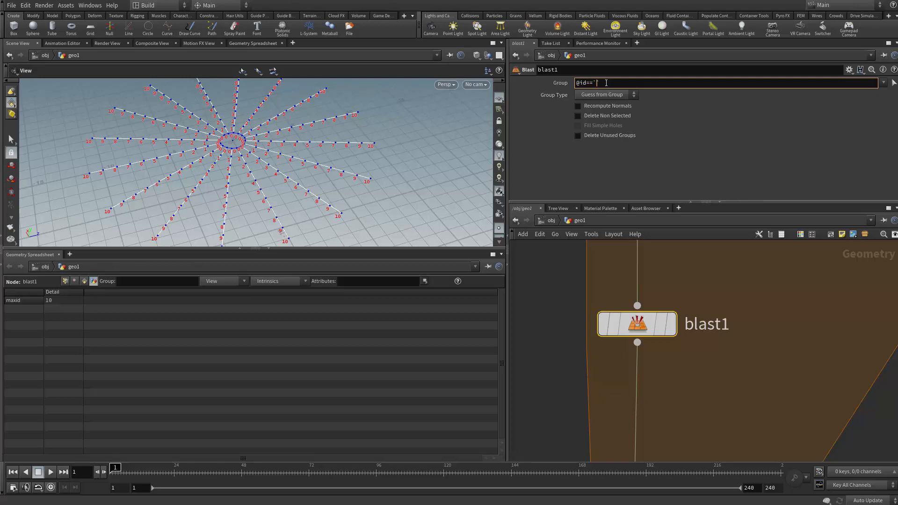
text(tial)
Check the name and detail attributes of populate_ring_count, and return to the parameters of blast1
middle_drag(796, 327, 690, 456)
middle_drag(784, 374, 690, 351)
click(717, 306)
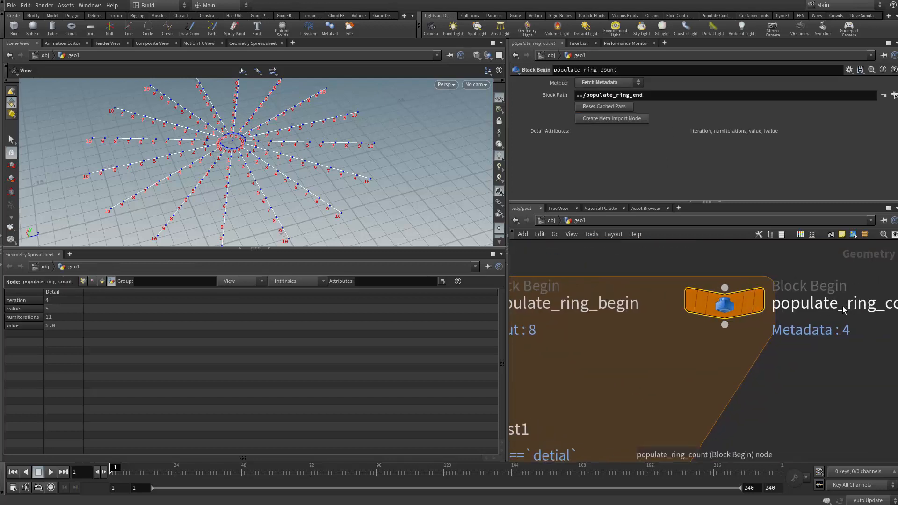
middle_drag(535, 431, 696, 342)
click(613, 338)
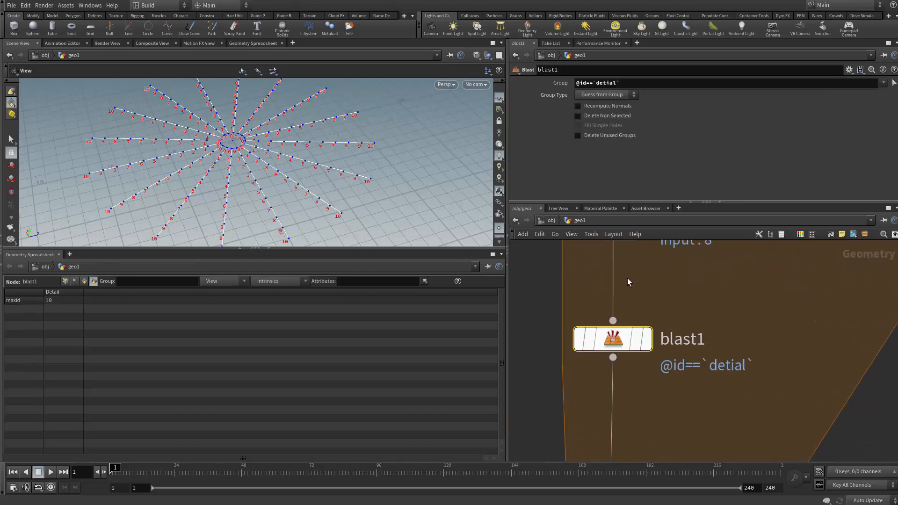
click(612, 83)
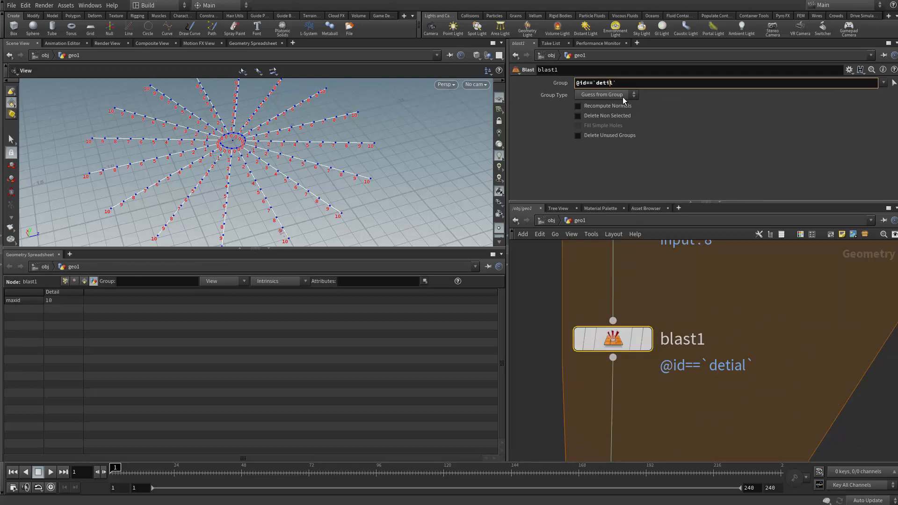
text(ail()
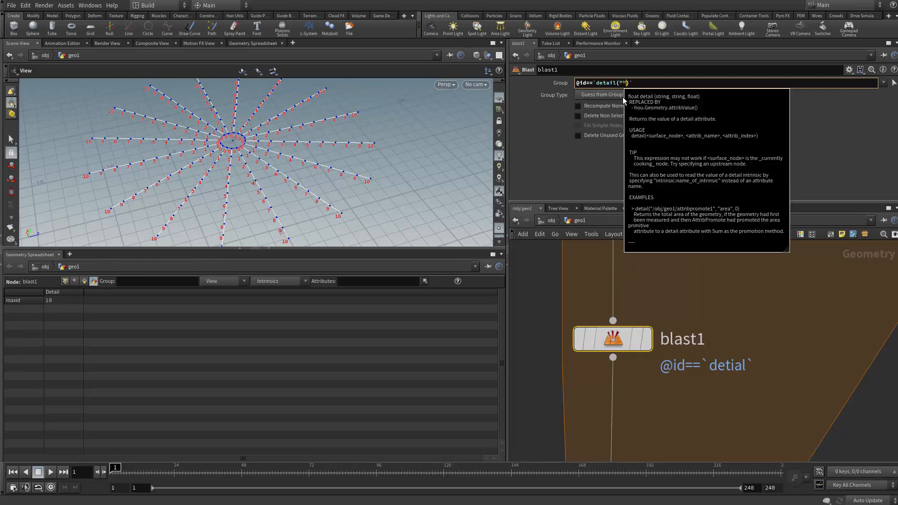
text("../)
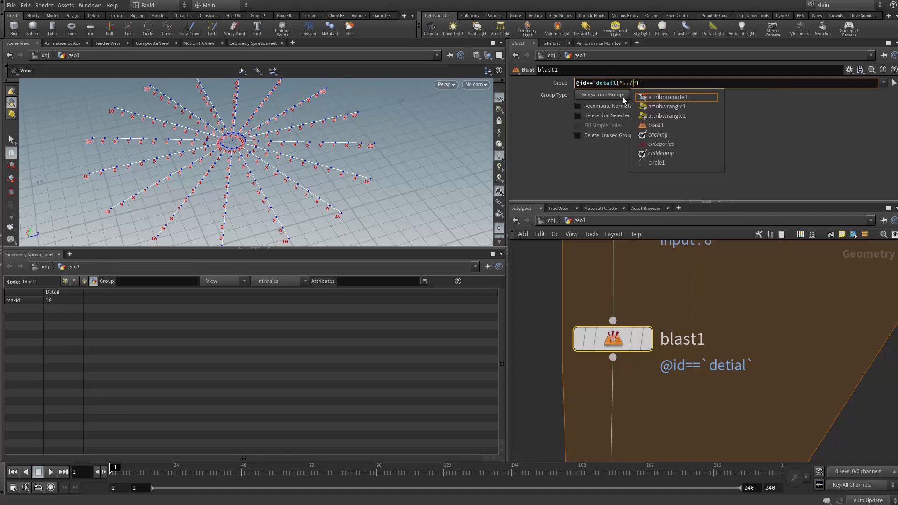
text(populate_ring_count/)
key(Down)
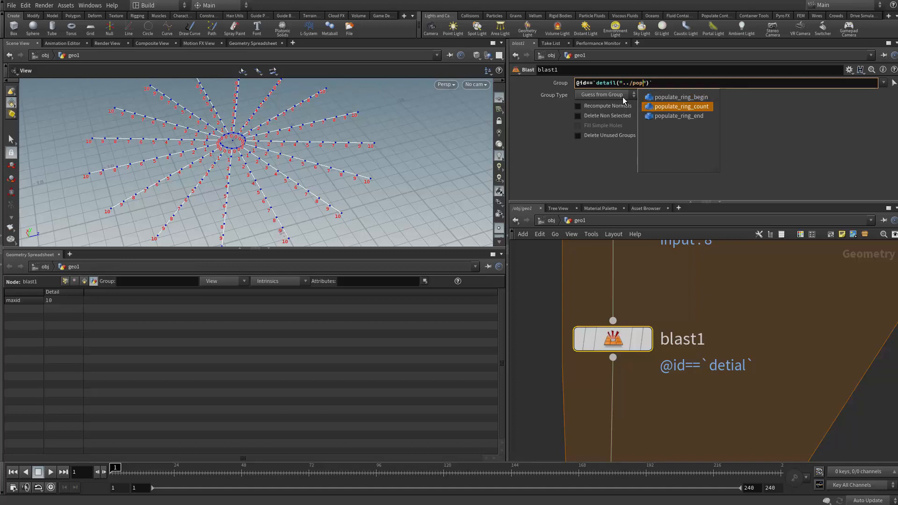
key(Return)
text(",")
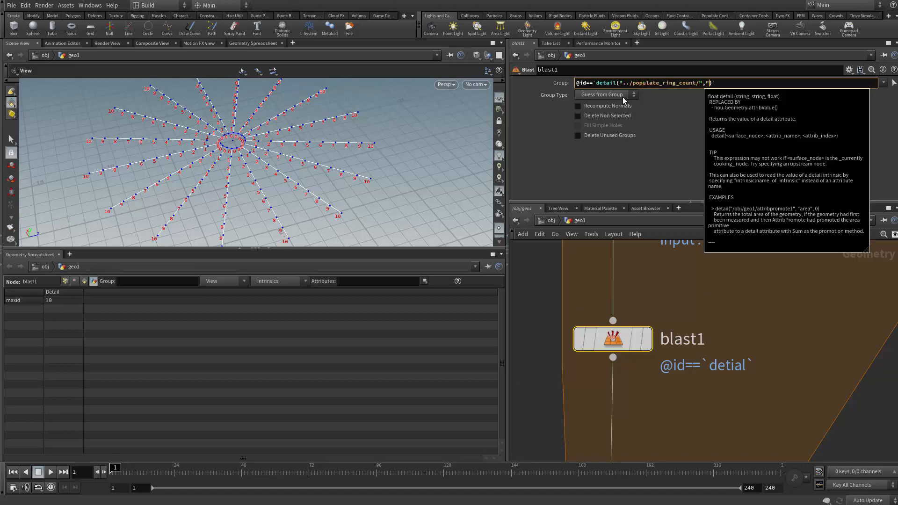
text(iterati)
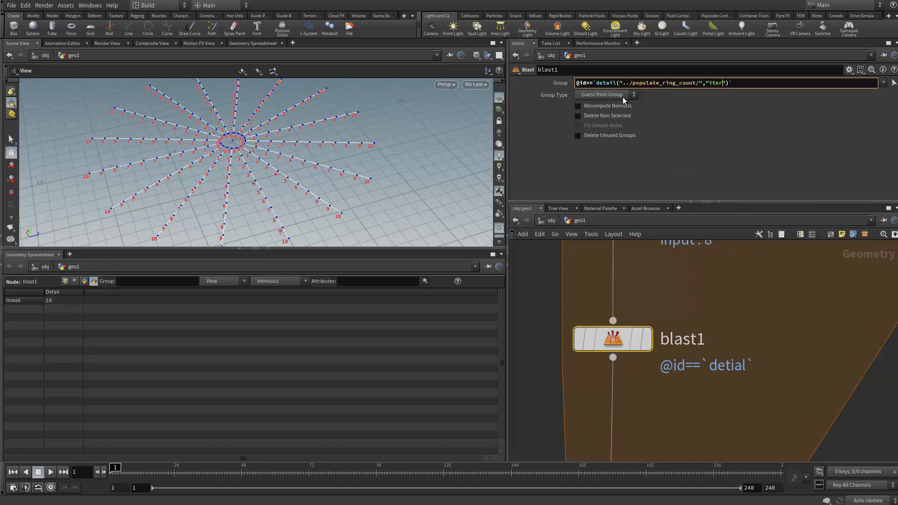
text(on",)
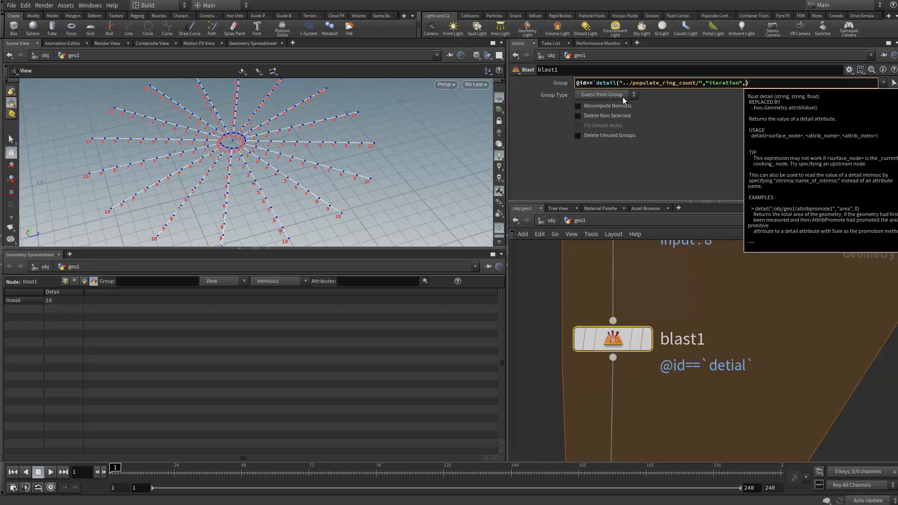
text(0)
key(End)
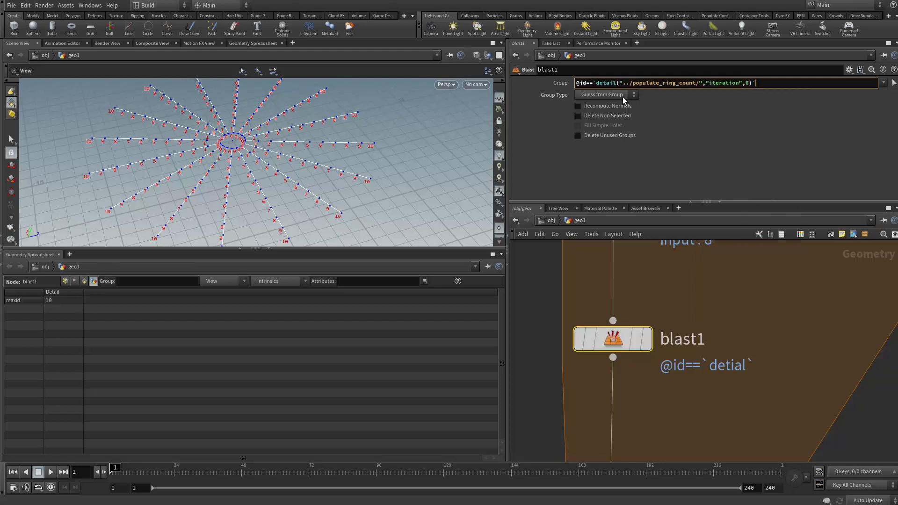
Apply the completed Group expression on blast1 and display that node's result in the viewport
key(shift+Left)
key(Left)
key(Left)
key(Left)
key(Left)
key(Left)
key(Left)
key(Left)
key(Return)
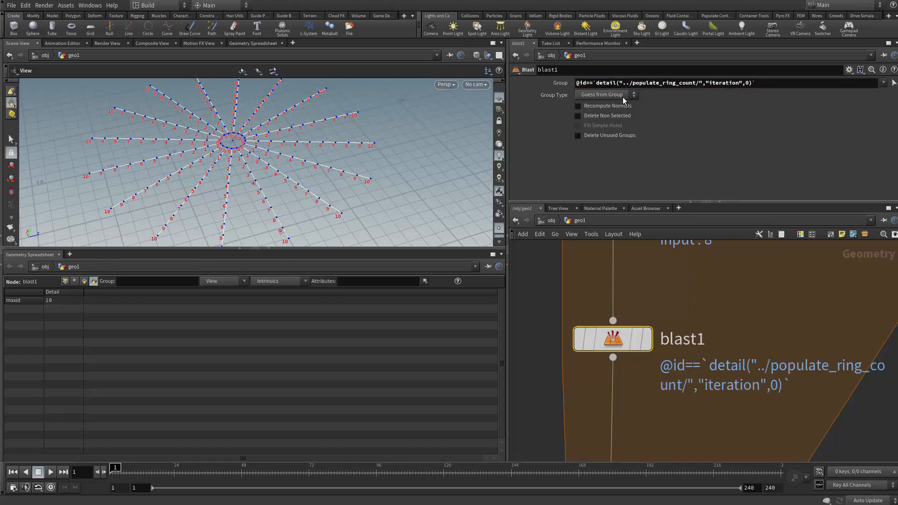
middle_drag(729, 369, 740, 333)
click(658, 303)
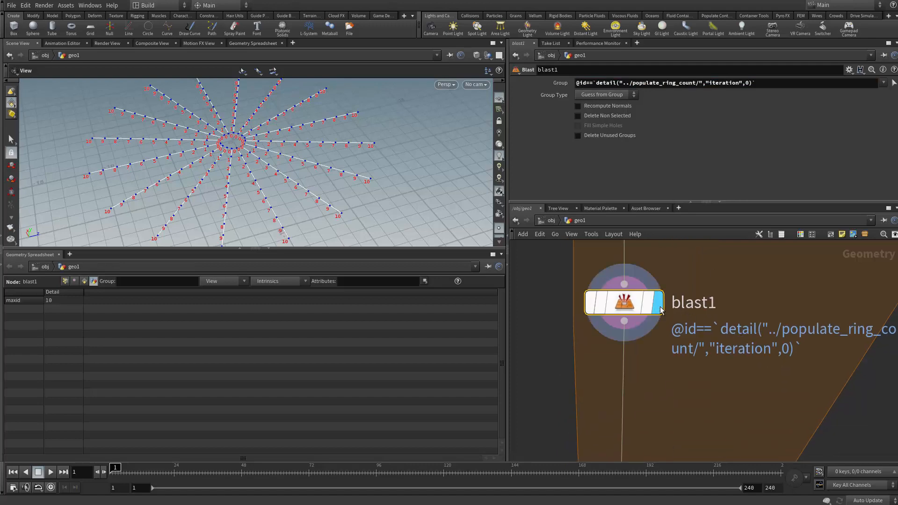
scroll(299, 135, up, 5)
middle_drag(311, 134, 349, 210)
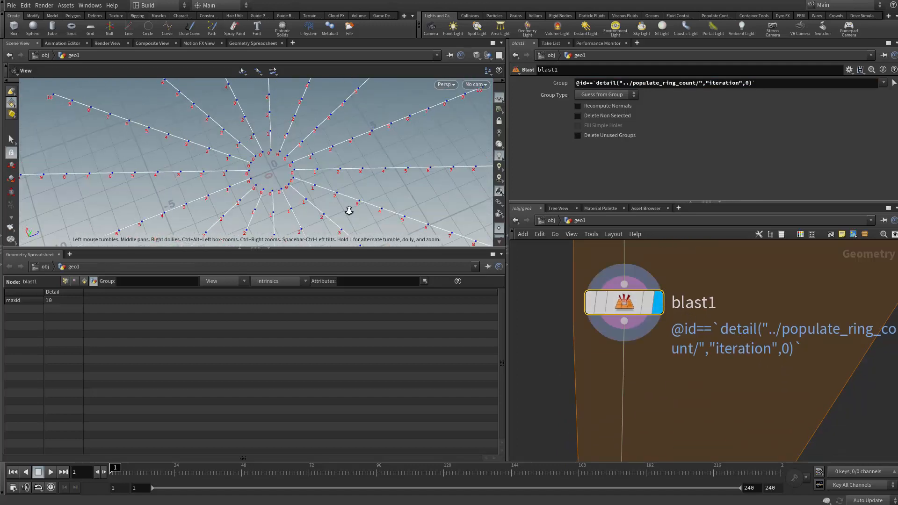
scroll(349, 211, up, 1)
Check the geometry information of blast1 and set its Group Type to Points
middle_drag(692, 389, 699, 331)
scroll(698, 330, down, 3)
middle_click(674, 264)
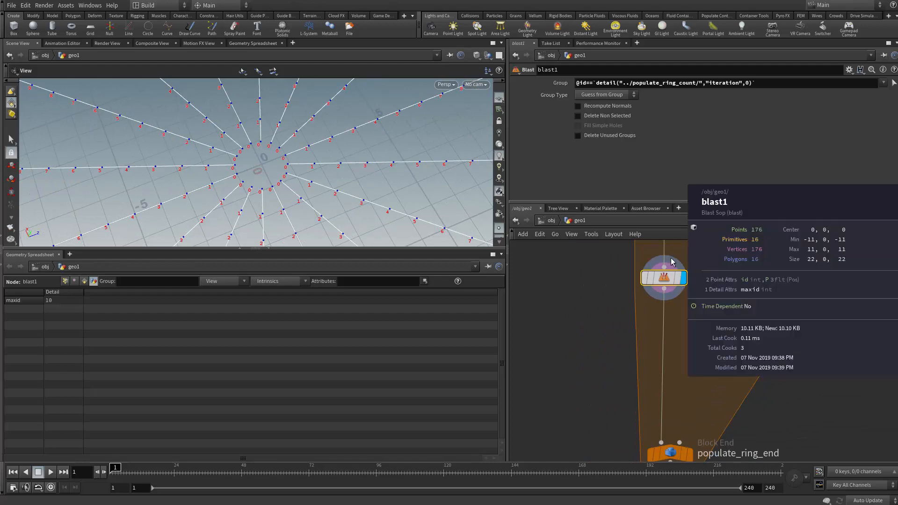
click(603, 95)
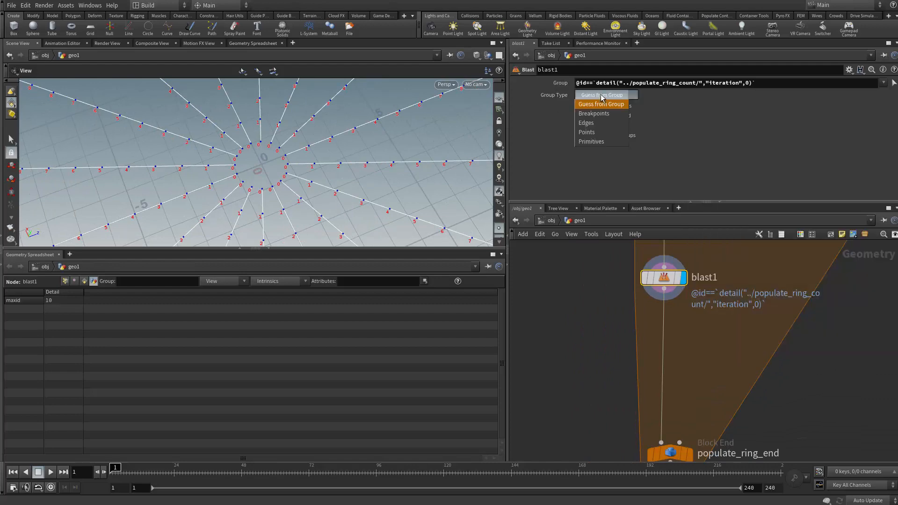
click(587, 131)
drag(311, 195, 375, 152)
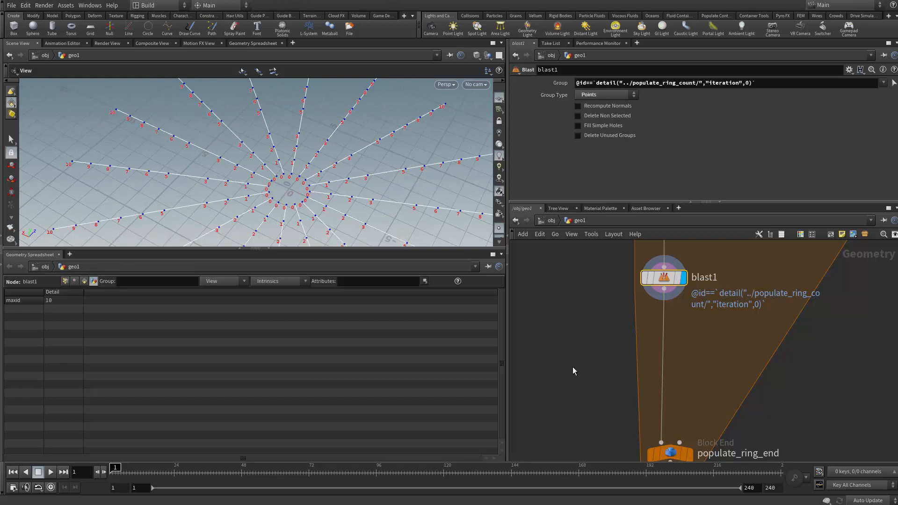
middle_drag(572, 366, 542, 392)
drag(354, 191, 387, 177)
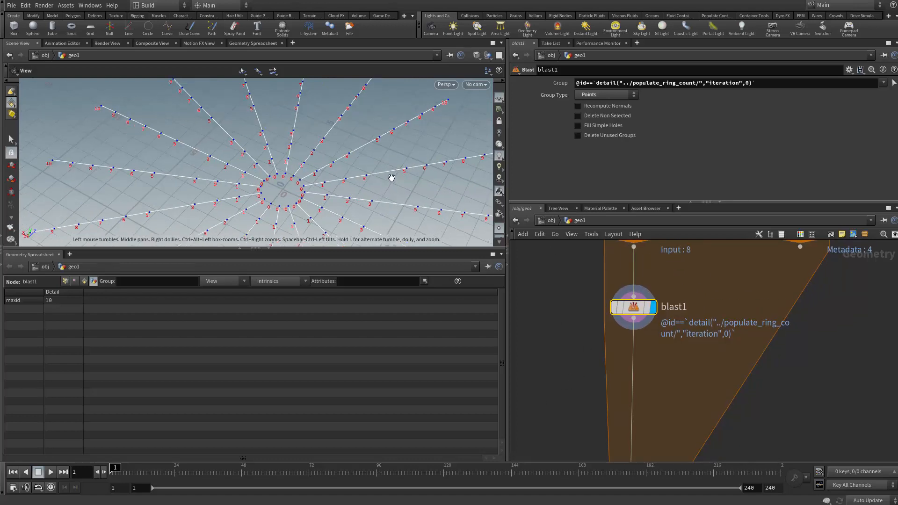
Compare the Single Pass setting of populate_ring_end with the iteration attribute of populate_ring_count
middle_drag(676, 445, 658, 352)
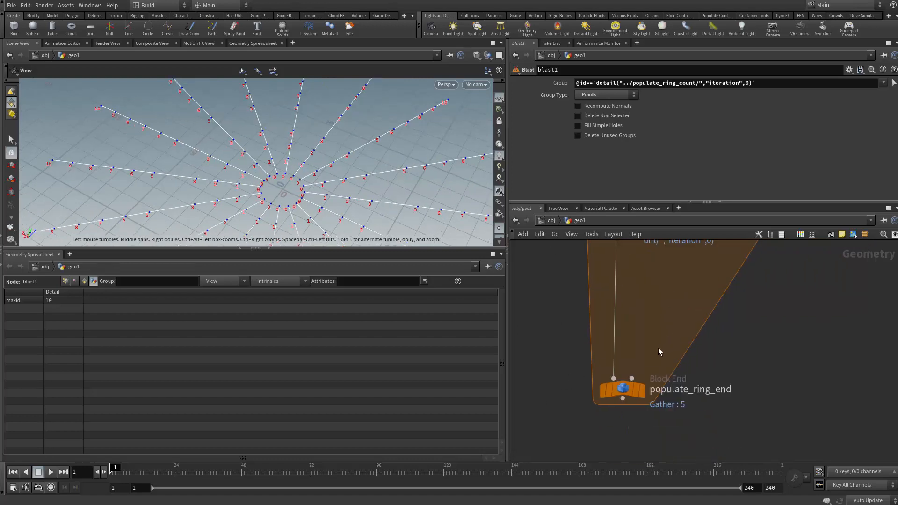
click(622, 388)
middle_drag(666, 274, 597, 453)
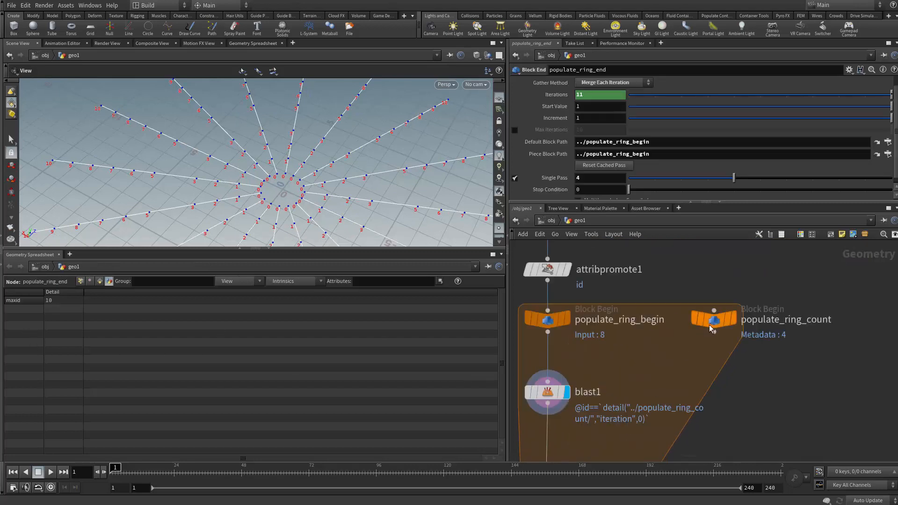
click(712, 325)
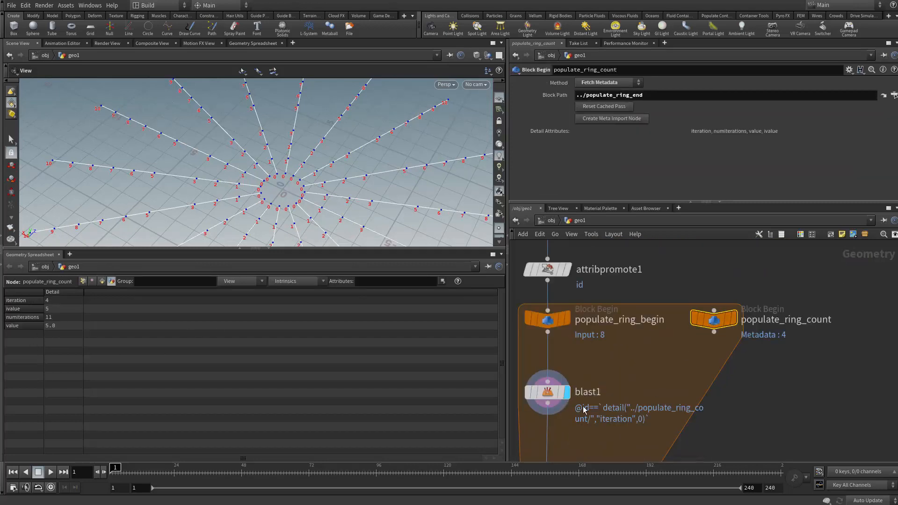
middle_drag(644, 430, 646, 323)
click(602, 378)
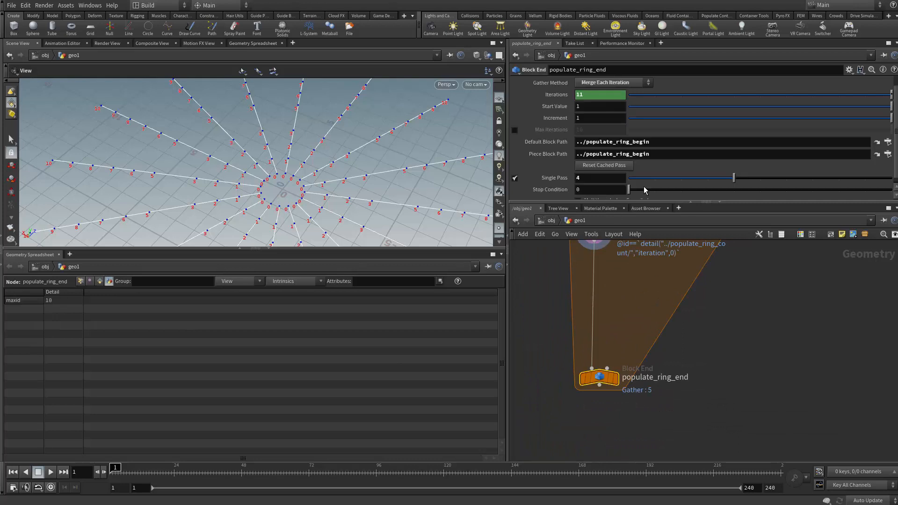
mouse_move(717, 181)
mouse_down()
mouse_move(653, 181)
mouse_move(814, 182)
mouse_move(701, 184)
mouse_move(790, 183)
mouse_move(733, 184)
mouse_up()
Enable Delete Non Selected on blast1 so only points matching the current iteration are kept
middle_drag(623, 302, 628, 403)
scroll(617, 385, up, 3)
middle_drag(660, 306, 689, 329)
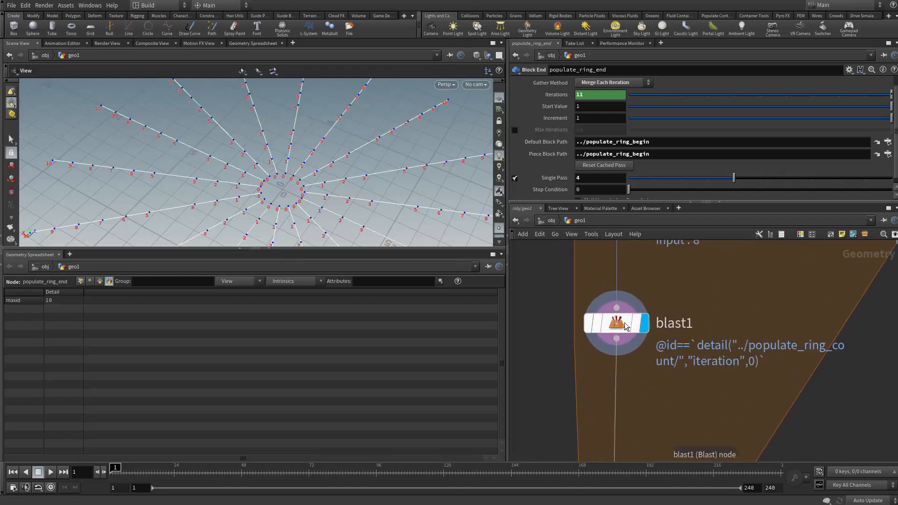
click(618, 323)
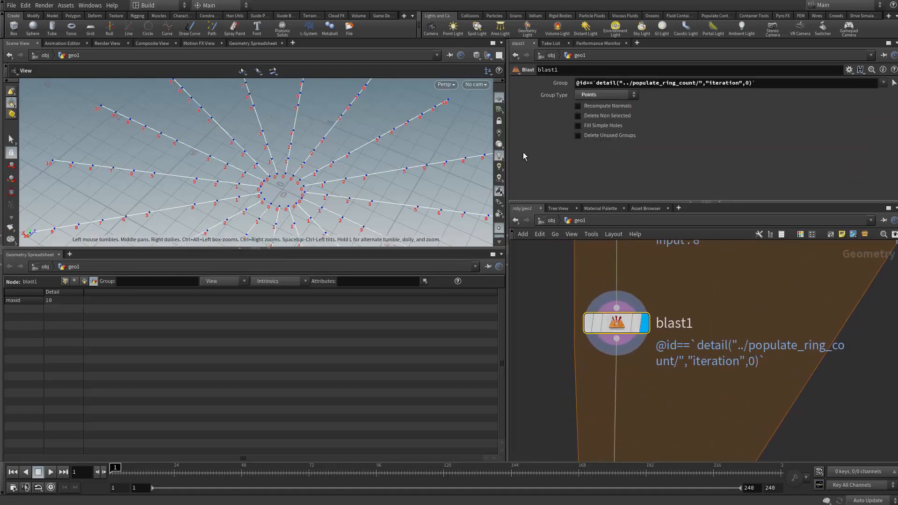
click(576, 117)
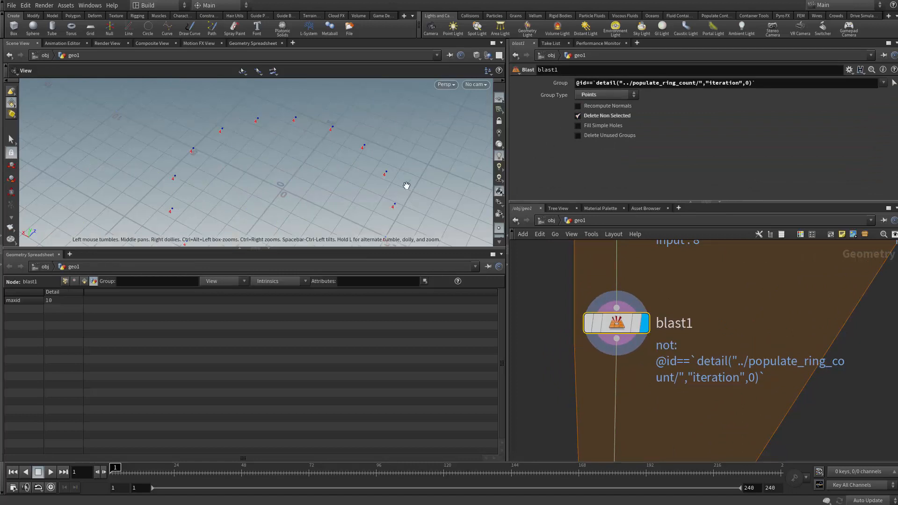
Set Single Pass on populate_ring_end to 3 and inspect the ring of points isolated by blast1
scroll(730, 457, down, 3)
middle_drag(713, 456, 694, 297)
click(654, 367)
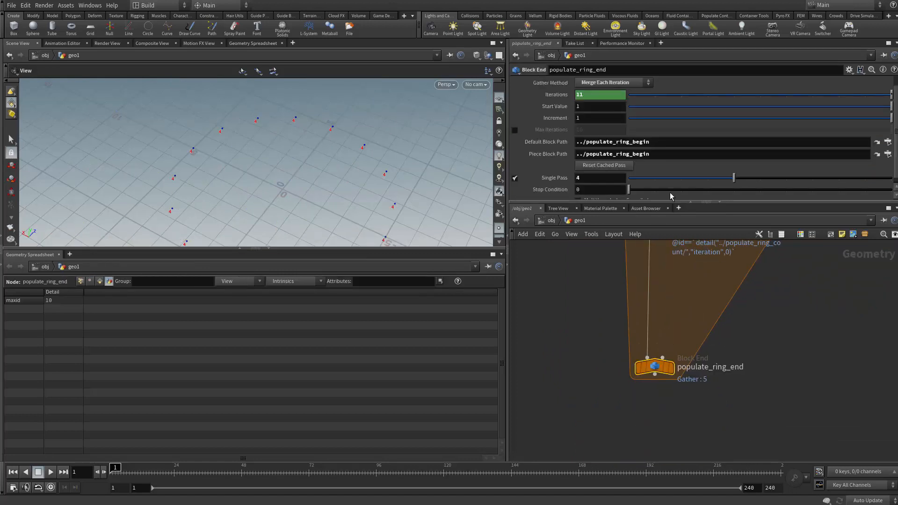
drag(730, 181, 707, 182)
middle_drag(696, 299, 683, 374)
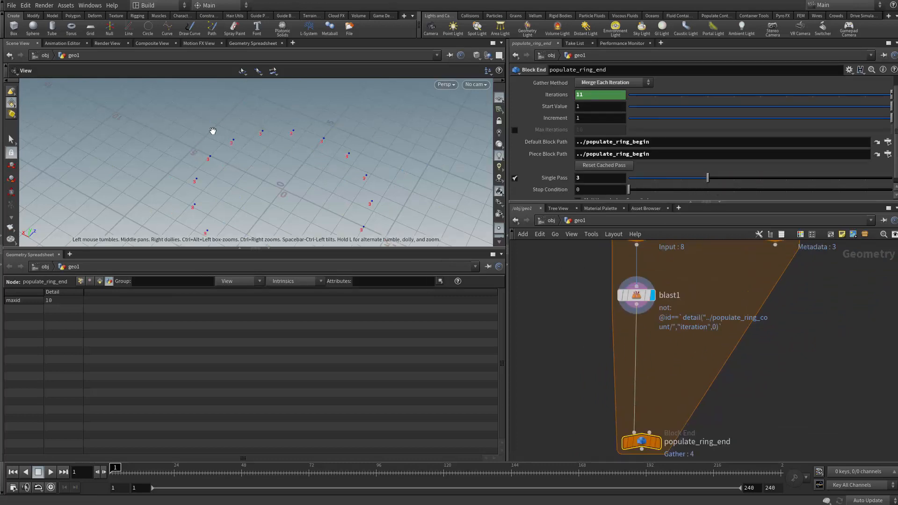
middle_drag(354, 158, 351, 135)
middle_drag(417, 172, 370, 160)
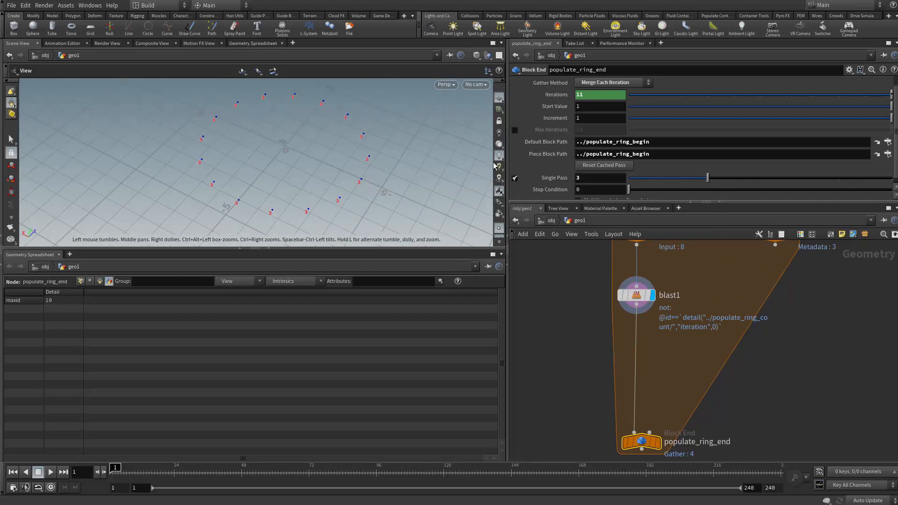
Turn on point number display in the viewport and view the numbering around the ring
click(499, 242)
click(499, 242)
click(499, 227)
drag(247, 161, 256, 175)
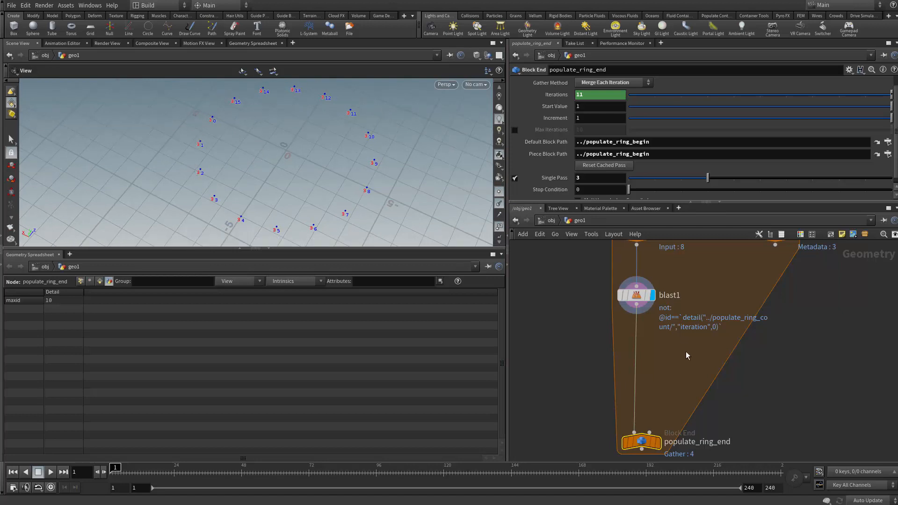
Insert an Add node between blast1 and populate_ring_end, aligned under blast1
middle_drag(686, 354, 664, 291)
drag(619, 379, 616, 416)
middle_drag(648, 320, 661, 367)
drag(605, 332, 658, 340)
key(Tab)
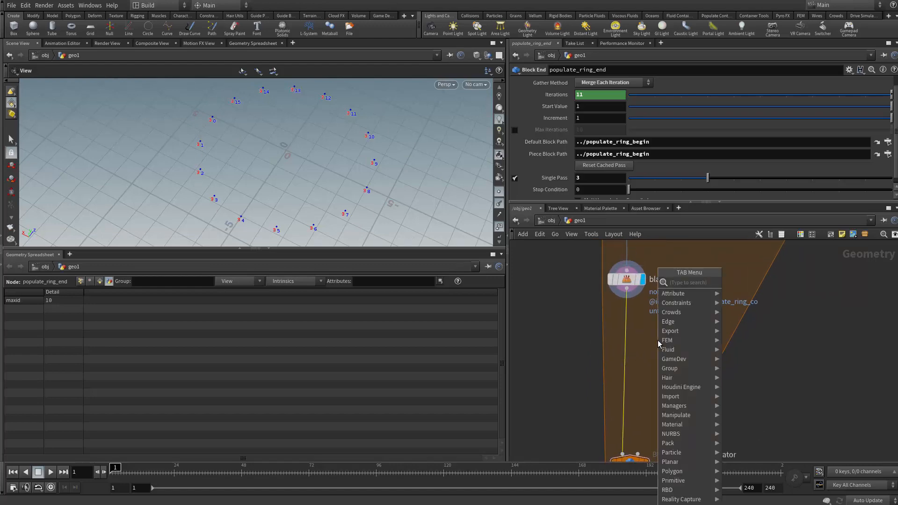
text(add)
key(Return)
click(632, 345)
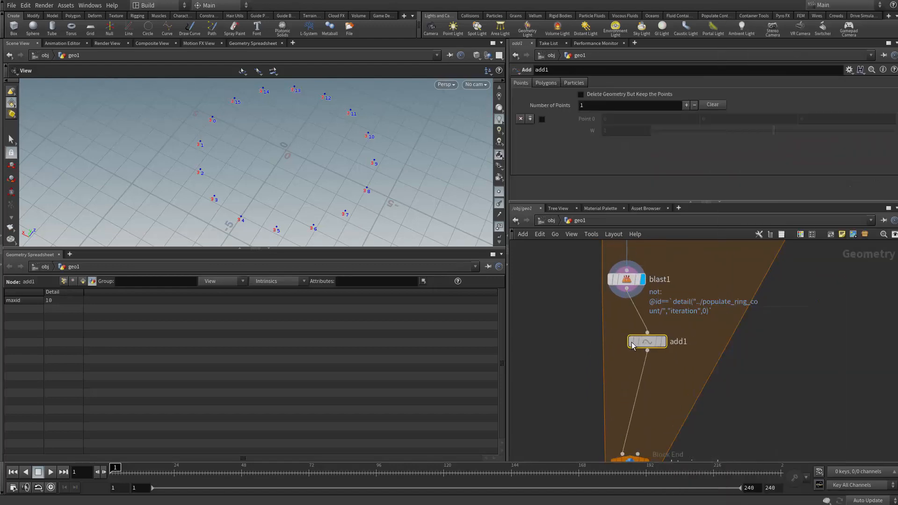
drag(632, 345, 611, 346)
Set add1 to build polygons By Group from all points with Closed enabled, and display its result
click(545, 83)
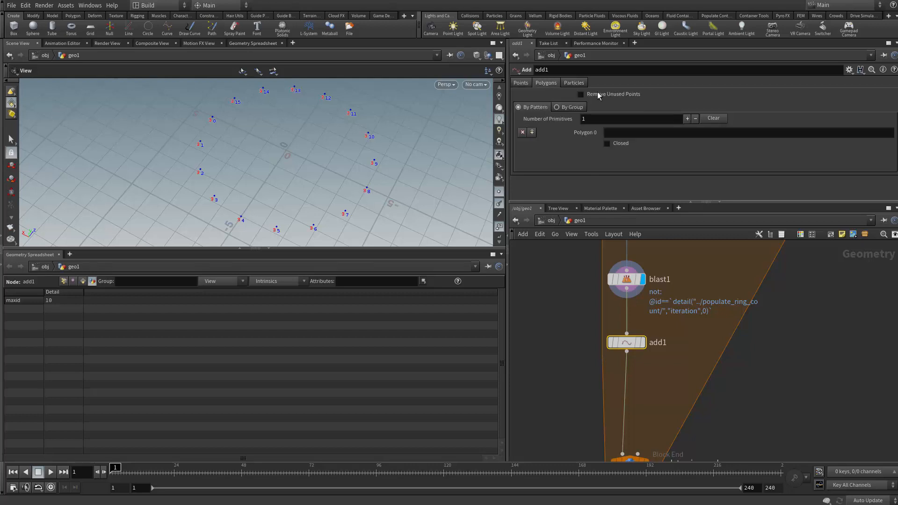
click(556, 107)
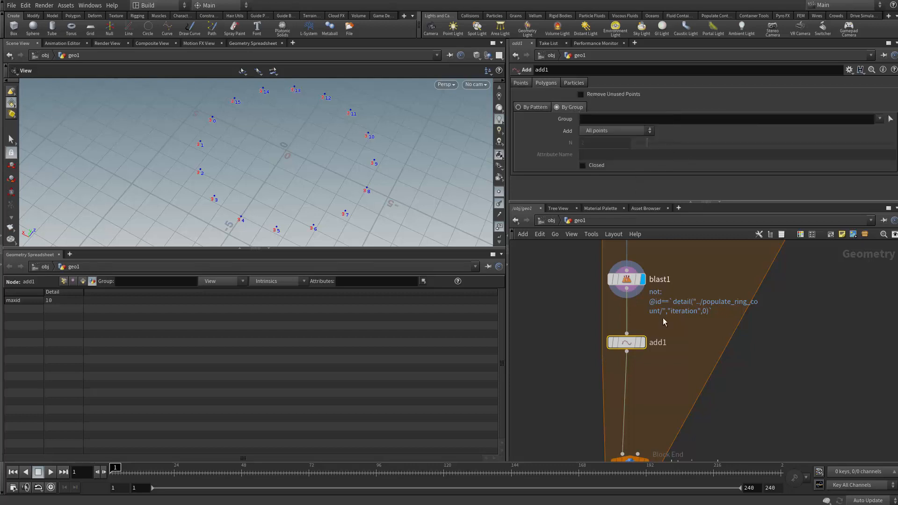
click(643, 343)
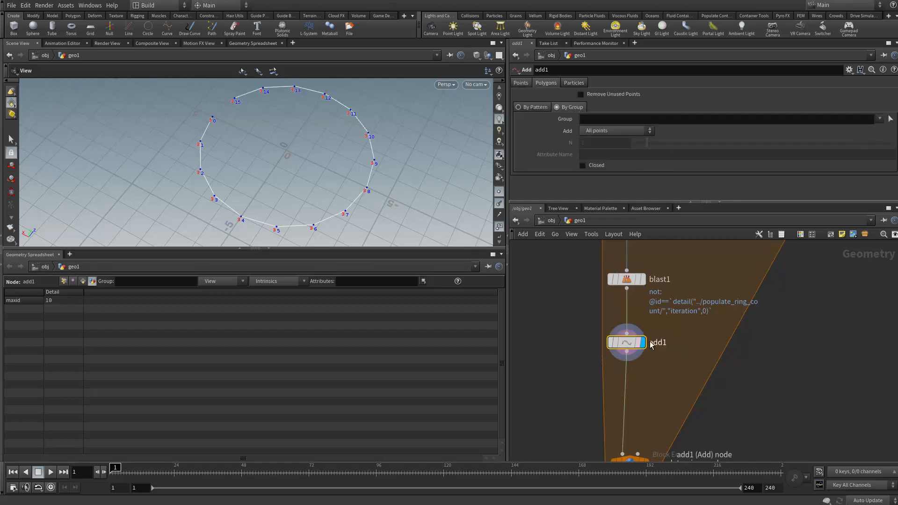
scroll(643, 346, up, 5)
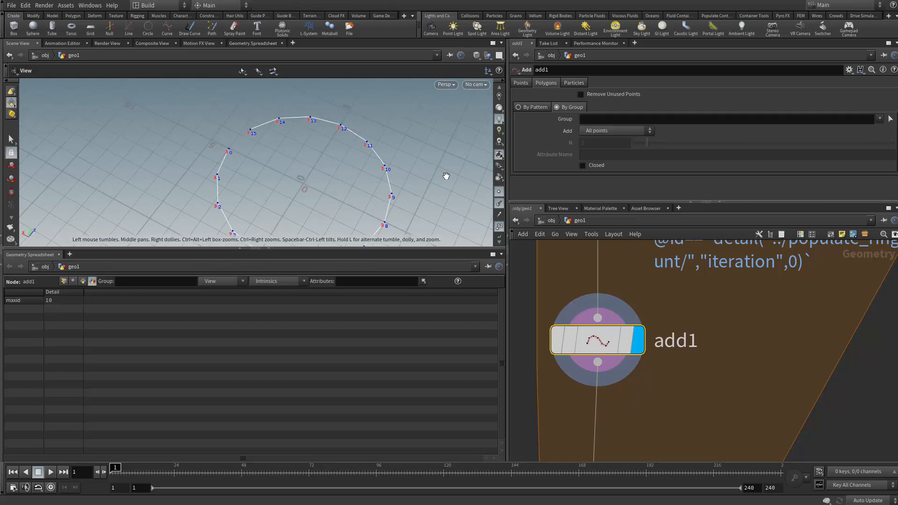
middle_drag(289, 144, 299, 120)
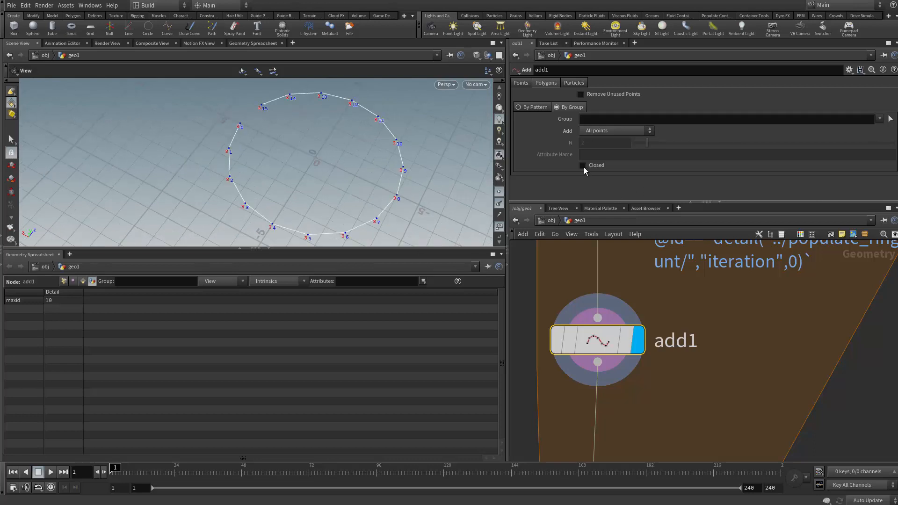
middle_drag(671, 419, 687, 337)
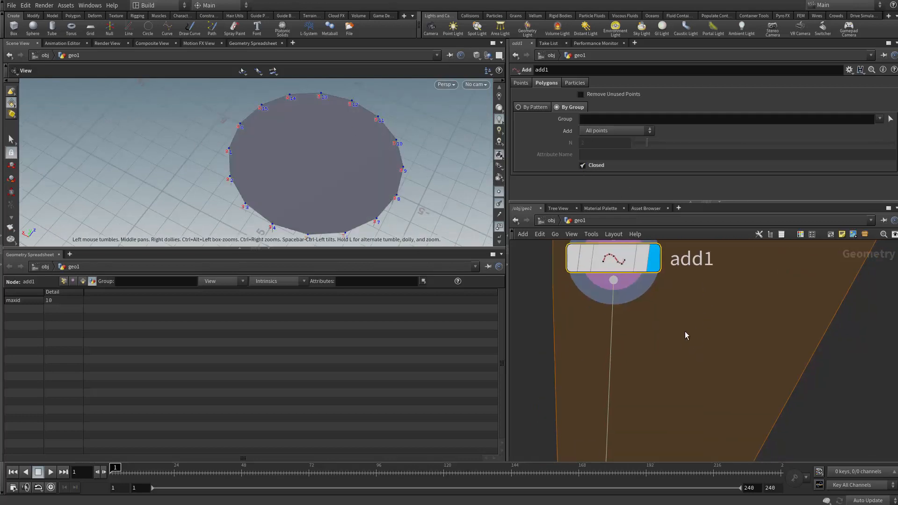
Insert a Convert Line node between add1 and populate_ring_end and display its result
click(609, 350)
key(Tab)
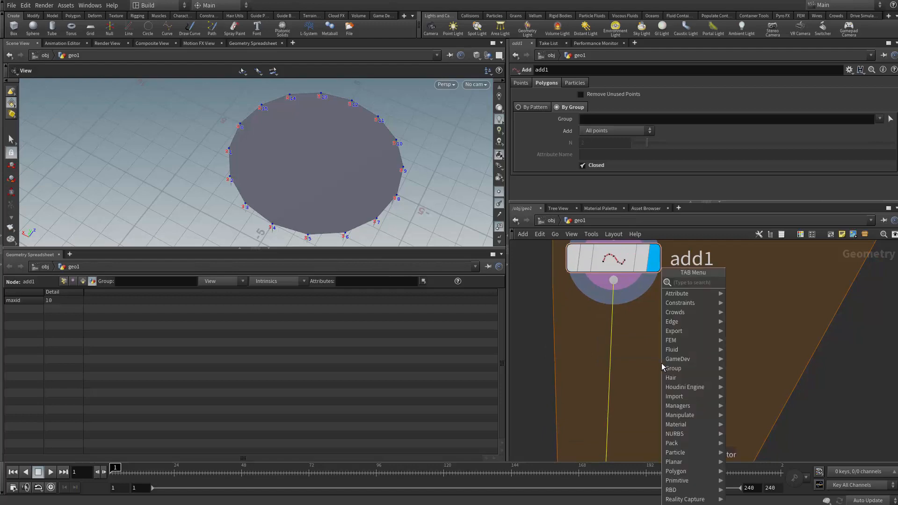
text(convert line)
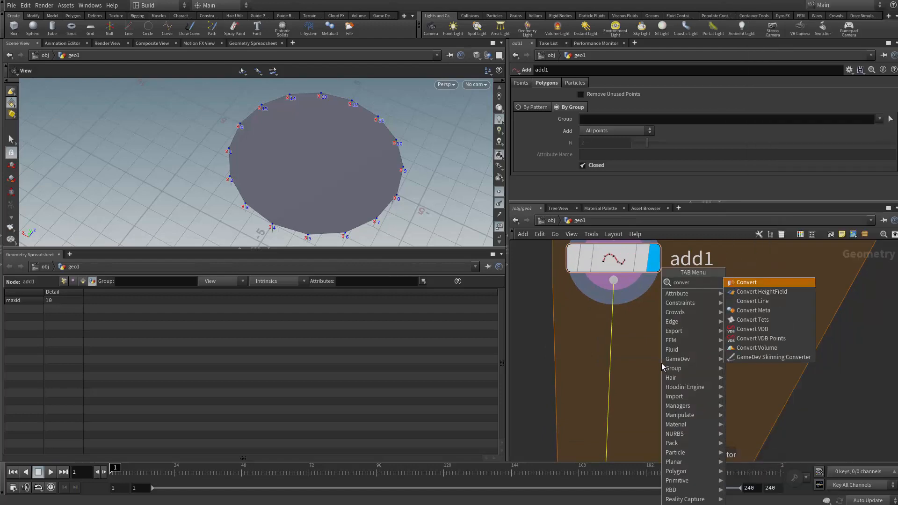
key(Return)
click(661, 367)
drag(661, 367, 609, 366)
drag(374, 150, 313, 180)
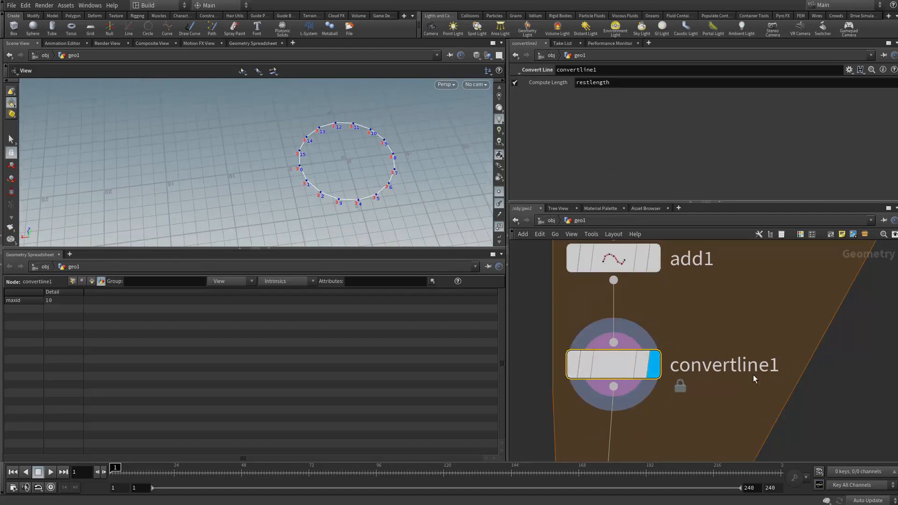
Turn off Single Pass on populate_ring_end and display the merged rings from all iterations
scroll(752, 375, down, 3)
middle_drag(715, 334, 684, 178)
drag(648, 320, 648, 358)
middle_drag(650, 306, 650, 422)
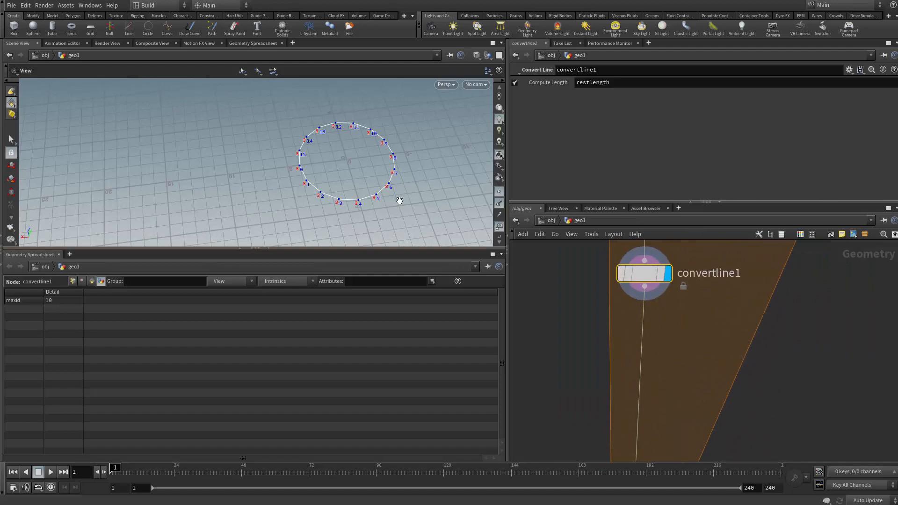
drag(313, 149, 325, 169)
scroll(325, 172, down, 3)
middle_drag(725, 352, 723, 244)
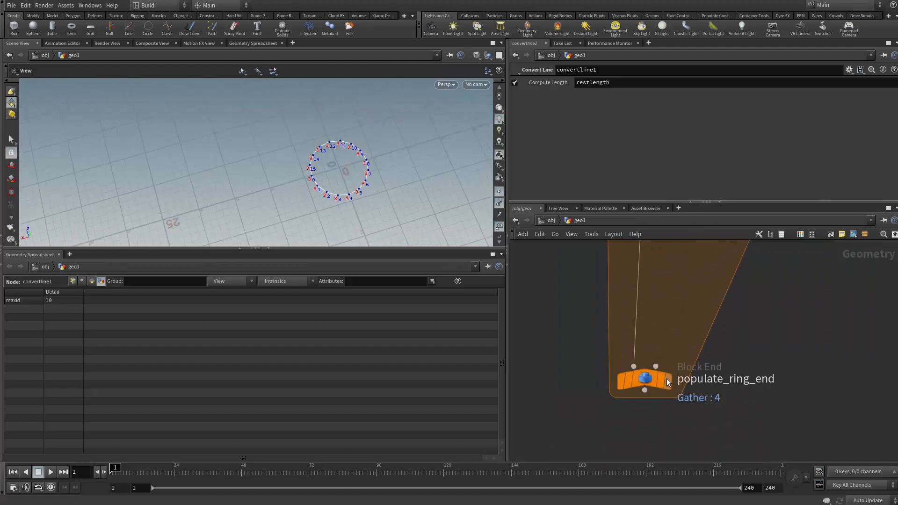
click(650, 378)
click(514, 178)
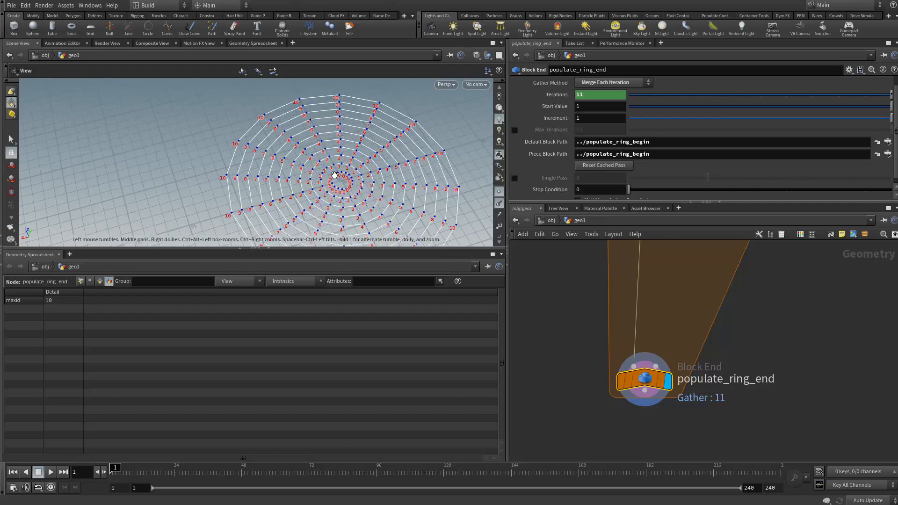
scroll(365, 192, up, 5)
drag(365, 192, 306, 155)
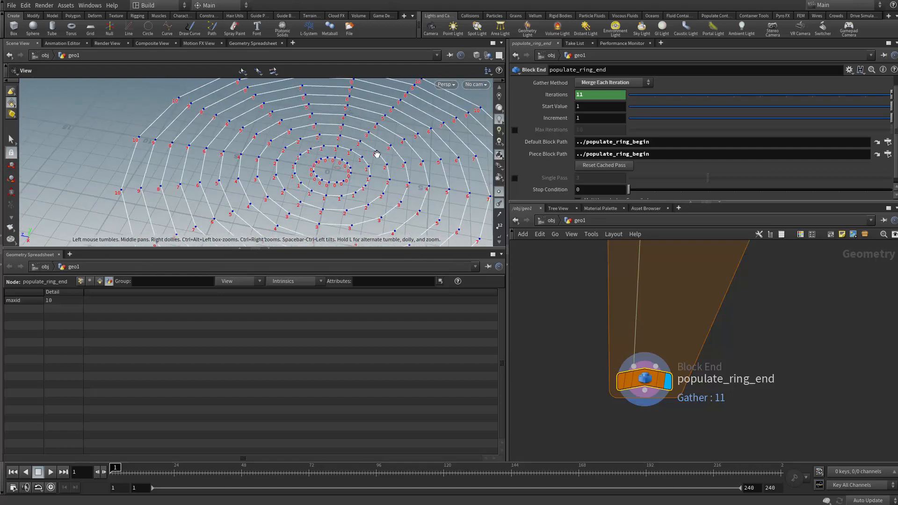
Insert an Attribute Wrangle node between convertline1 and populate_ring_end
middle_drag(673, 321, 679, 415)
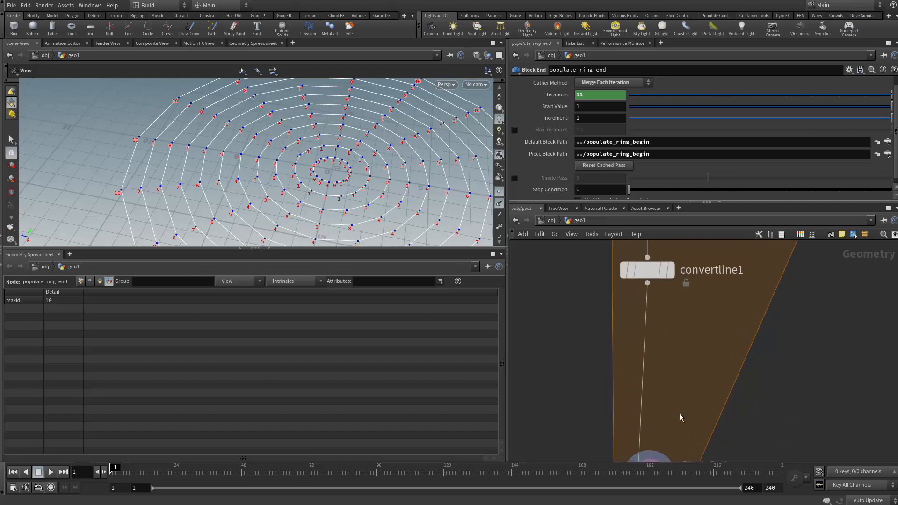
scroll(661, 419, up, 2)
key(Tab)
text(aw)
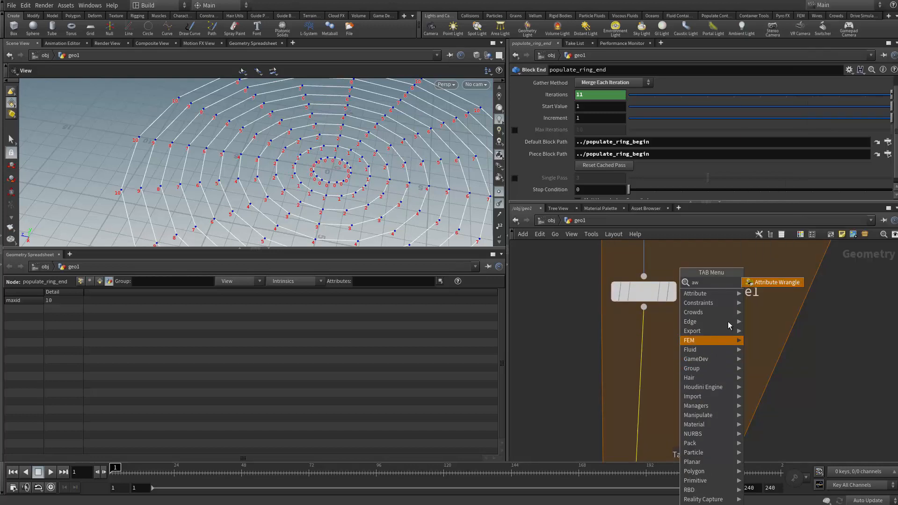
click(759, 283)
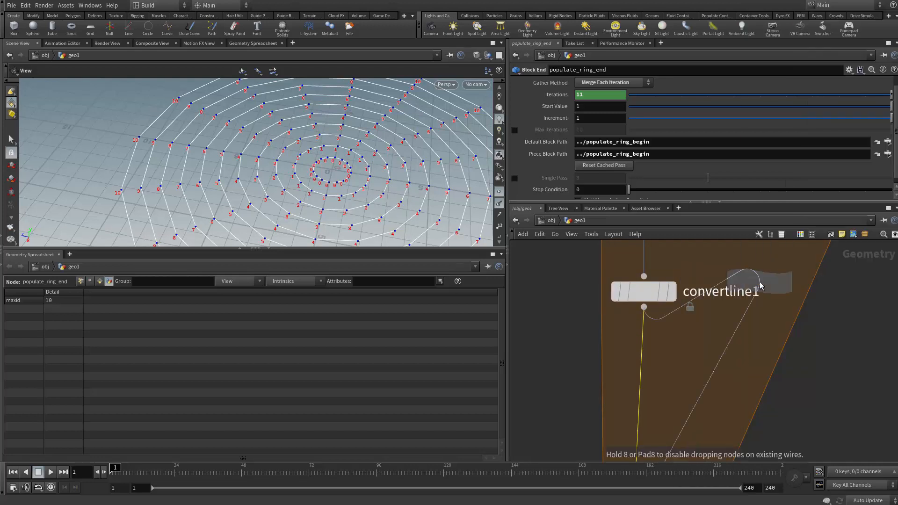
click(657, 376)
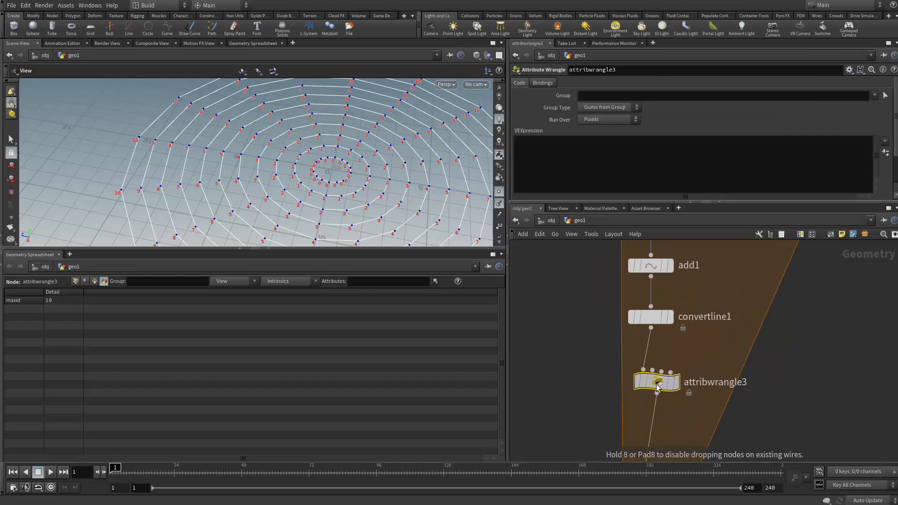
Start attribwrangle3's VEX expression with @P += normalize(@P) to offset points along their normalized position
scroll(669, 354, down, 2)
middle_drag(684, 330, 665, 388)
scroll(665, 388, down, 1)
middle_drag(687, 359, 697, 301)
scroll(648, 381, up, 3)
click(554, 157)
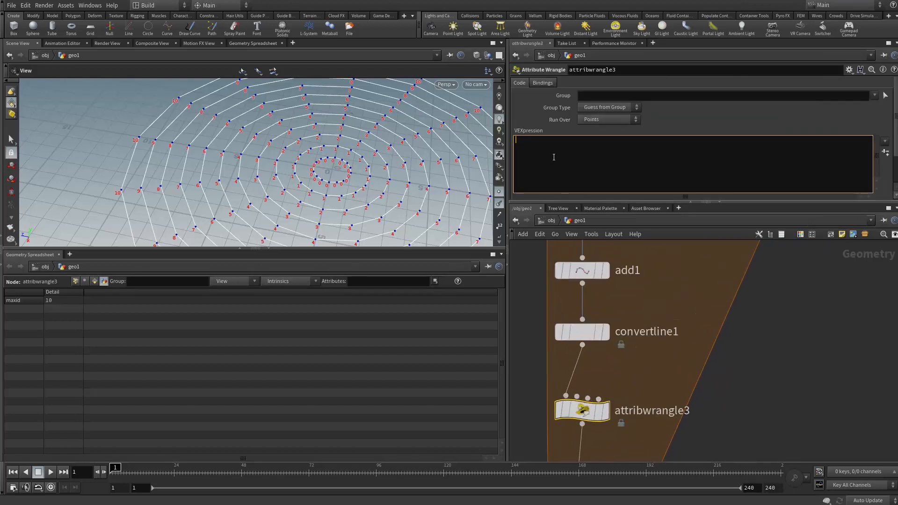
text(@P )
text(+= @)
text(normal)
text(ize(@P)
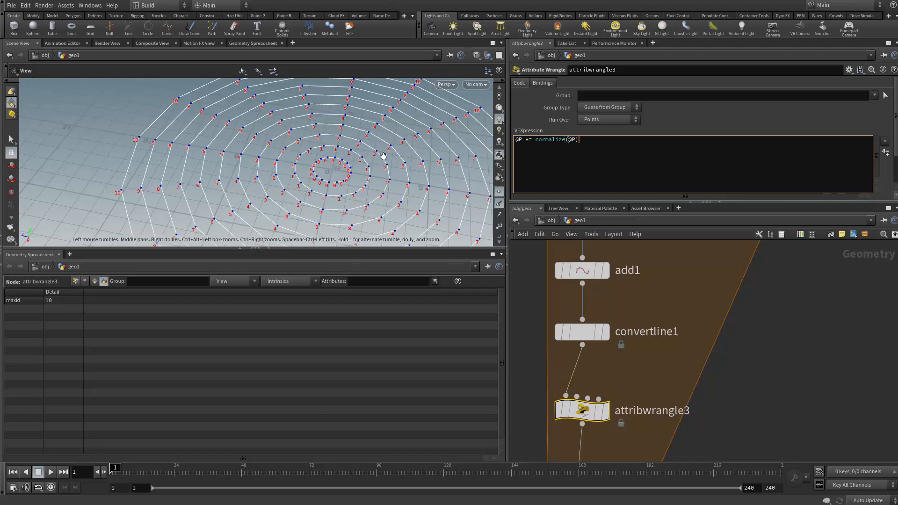
drag(580, 140, 534, 139)
click(588, 139)
text(*rand(ch("seed")+@ptnum+d)
text(etail)
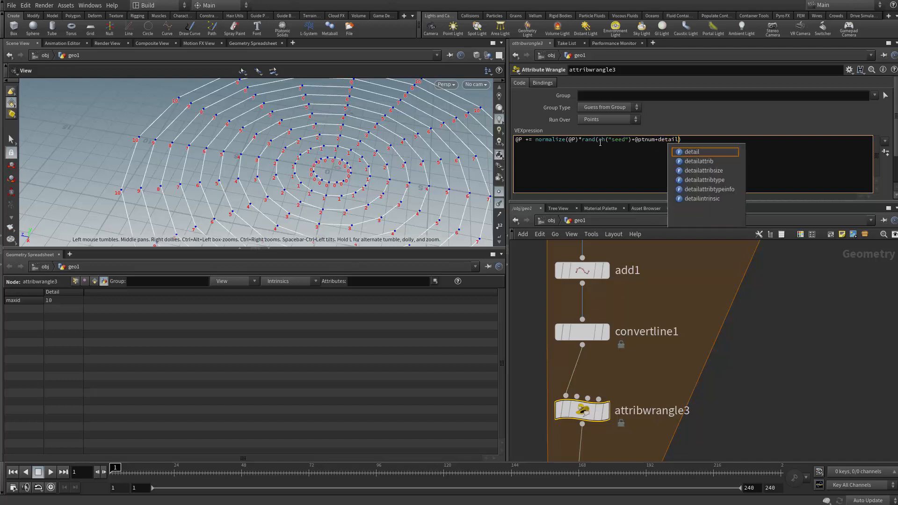
text(()
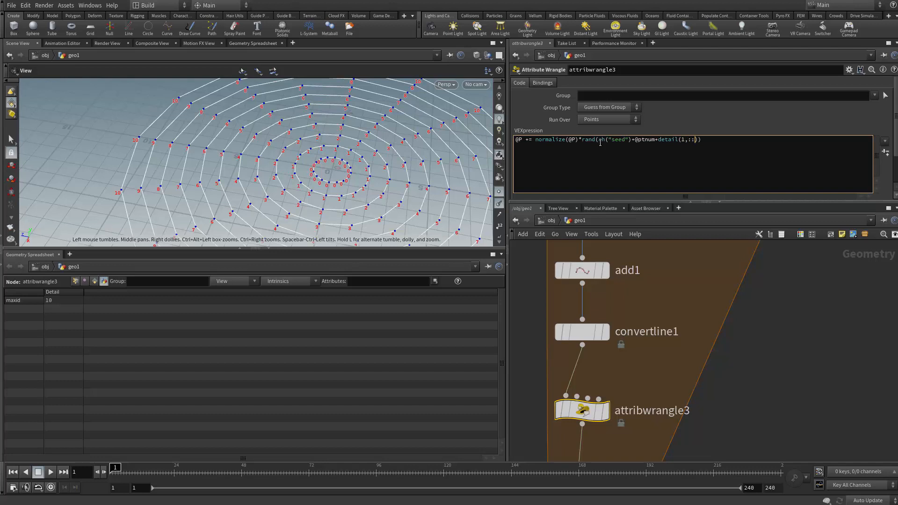
text(1,")
text(iteration)
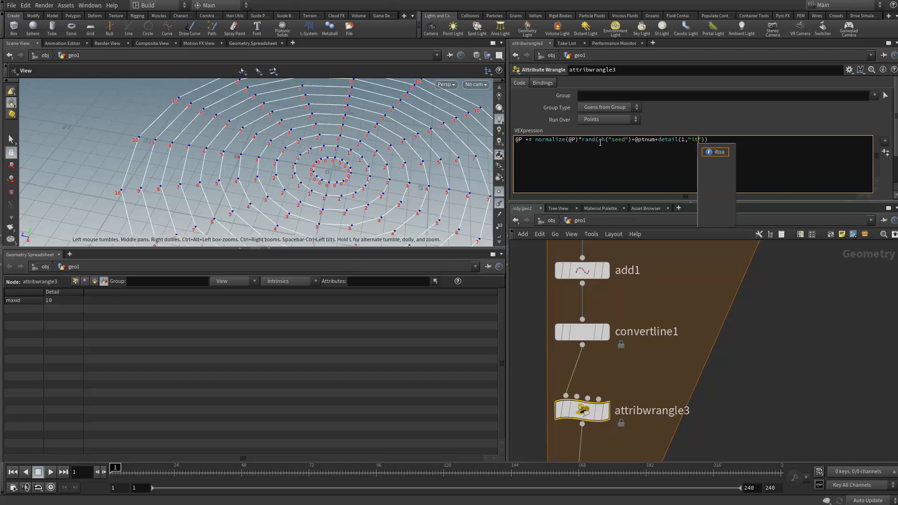
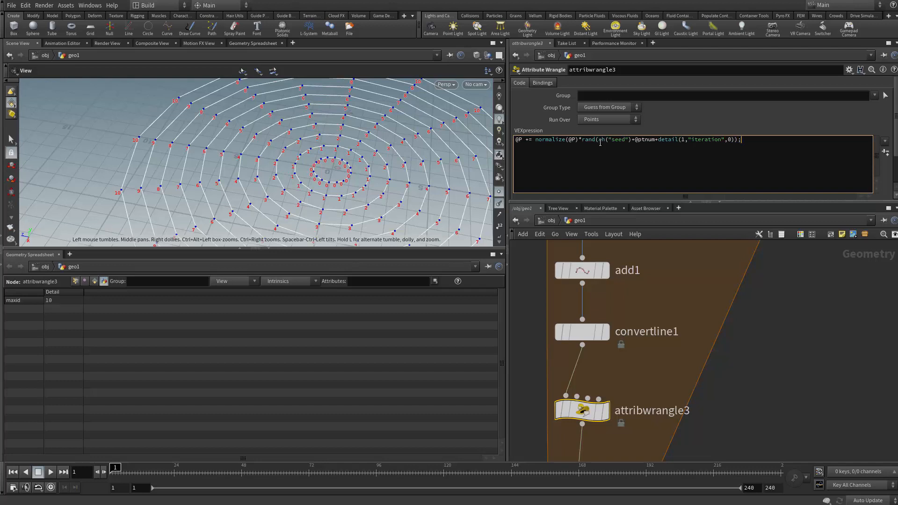
Wire the populate_ring_count node into attribwrangle3's second input and inspect the randomized rings
scroll(716, 364, down, 5)
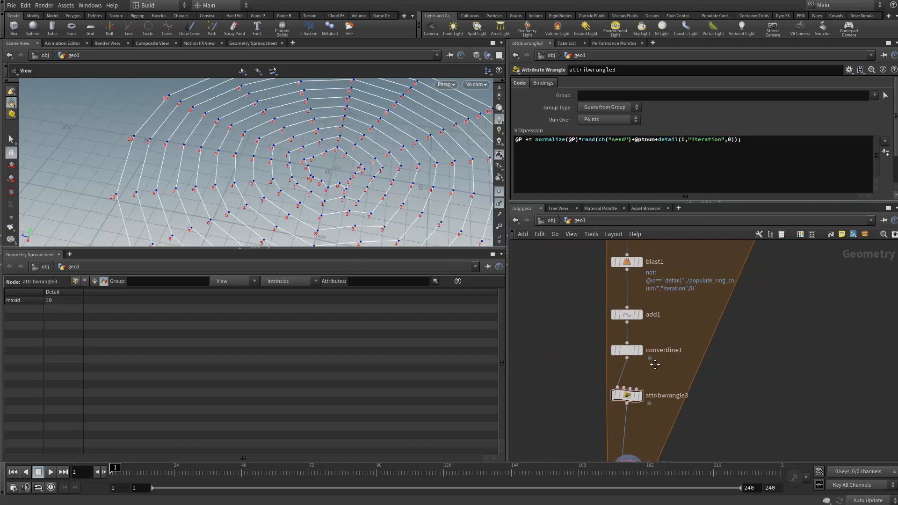
drag(672, 319, 593, 439)
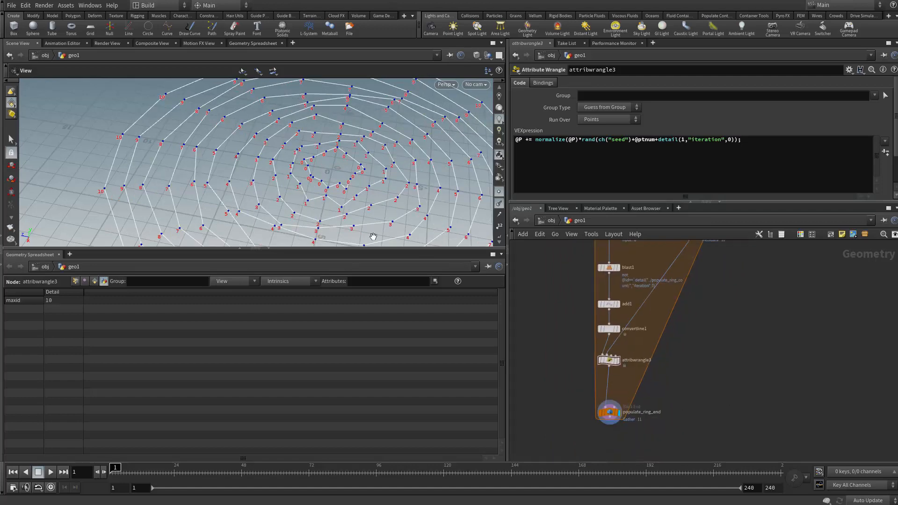
drag(218, 173, 329, 164)
scroll(328, 163, up, 1)
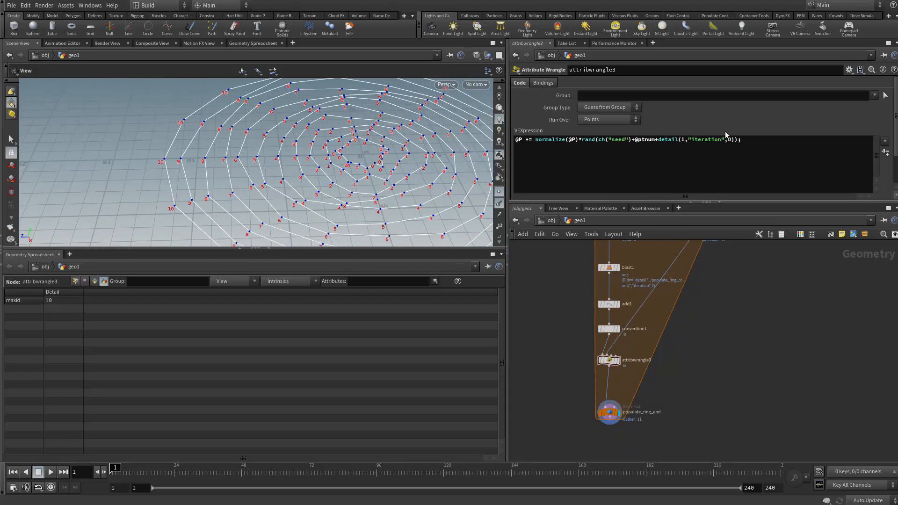
Wrap the rand call in fit01 with output range -ch("offset") to ch("offset")
click(582, 140)
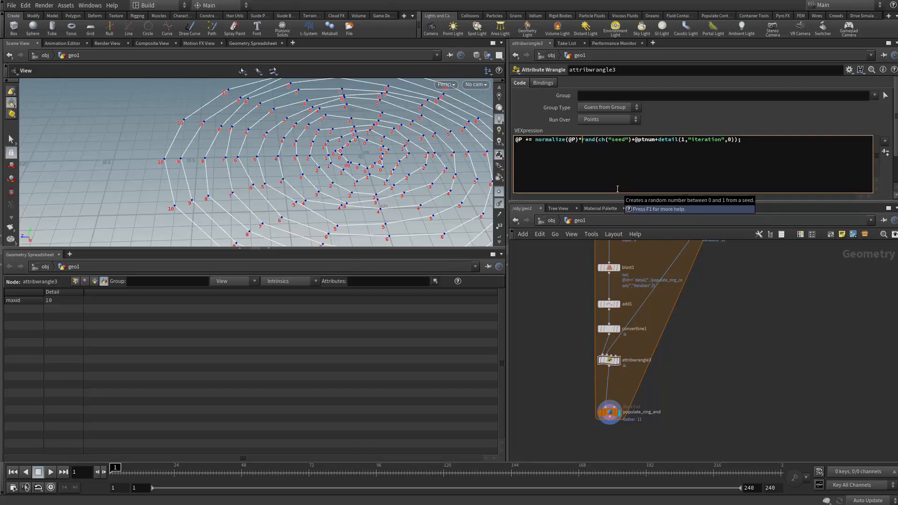
text(fit)
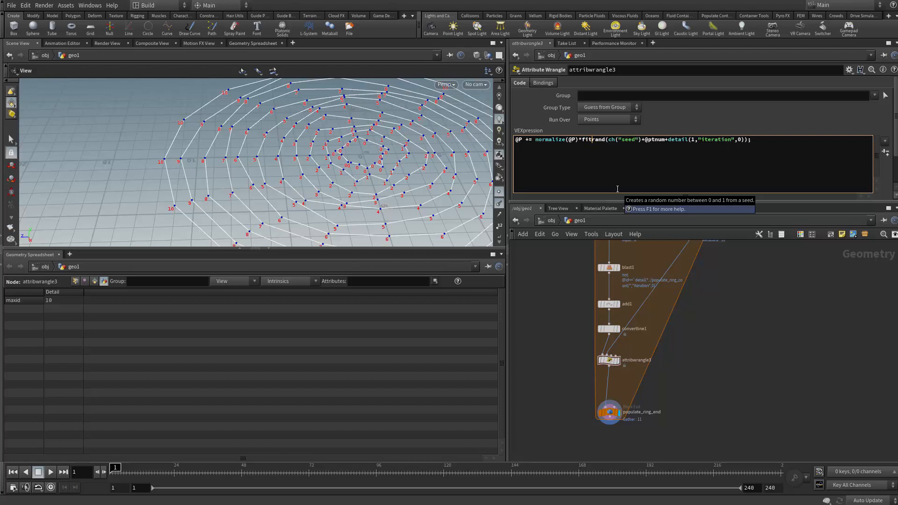
text(01)
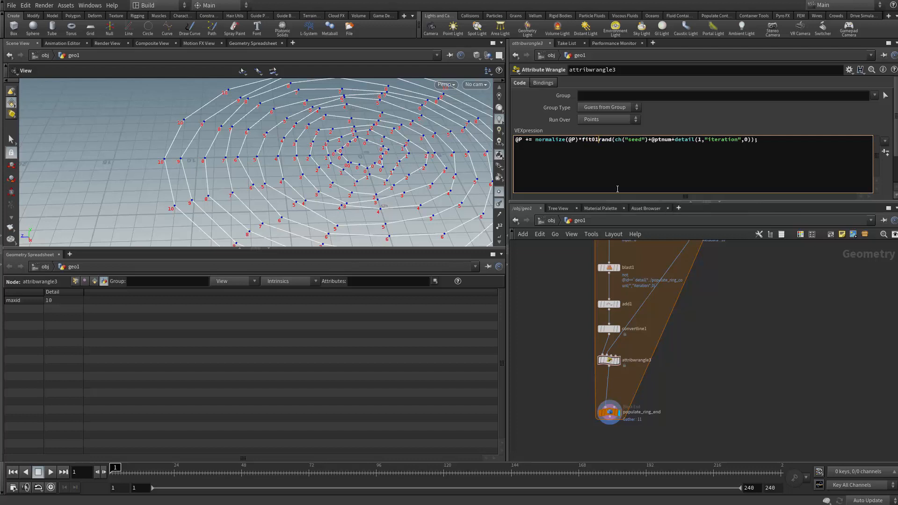
text(()
key(Right)
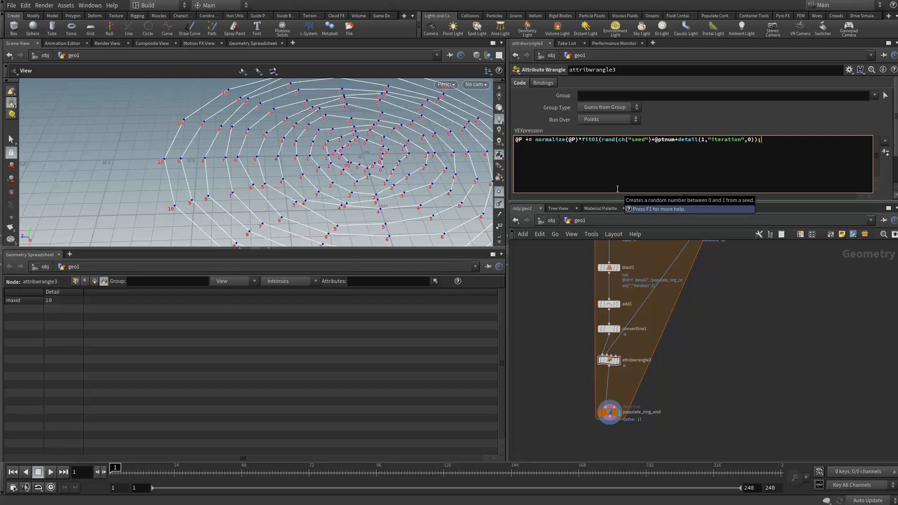
key(Left)
text(),)
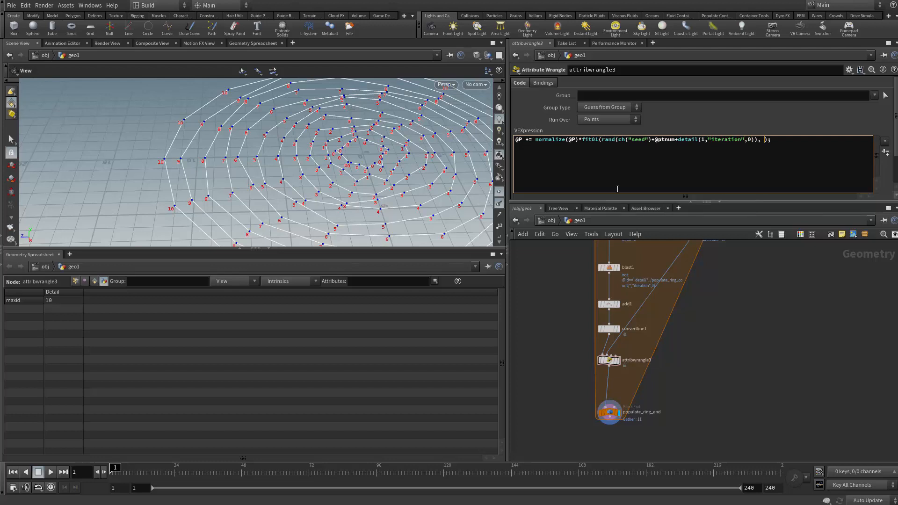
text( -ch("offset"), ch("offset)
key(ctrl+a)
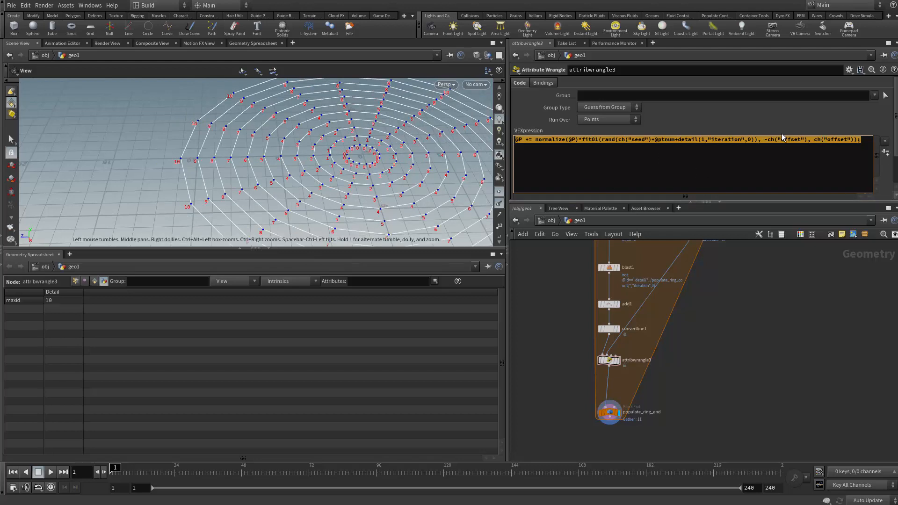
Create the Seed and Offset spare parameters from the wrangle's channel references and enlarge the parameter area to show them
double_click(839, 139)
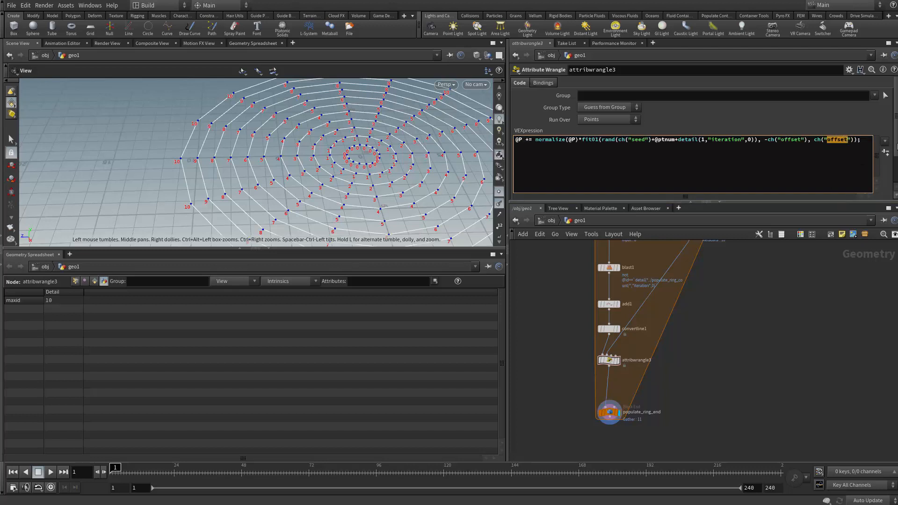
scroll(896, 147, down, 1)
scroll(896, 146, up, 1)
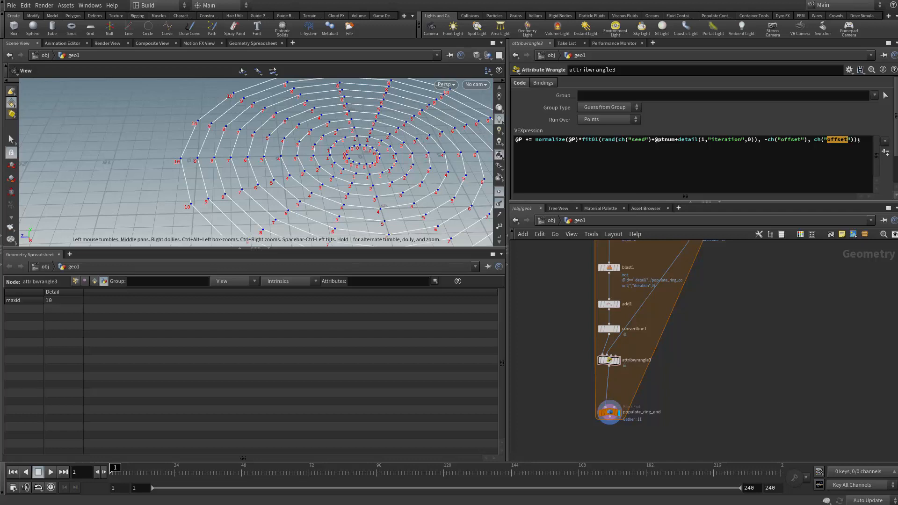
scroll(896, 148, down, 1)
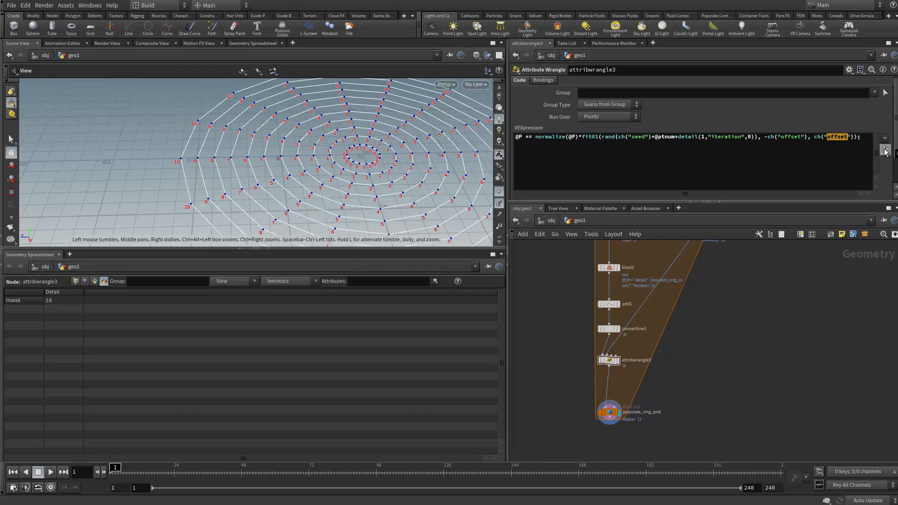
click(884, 150)
scroll(896, 130, down, 4)
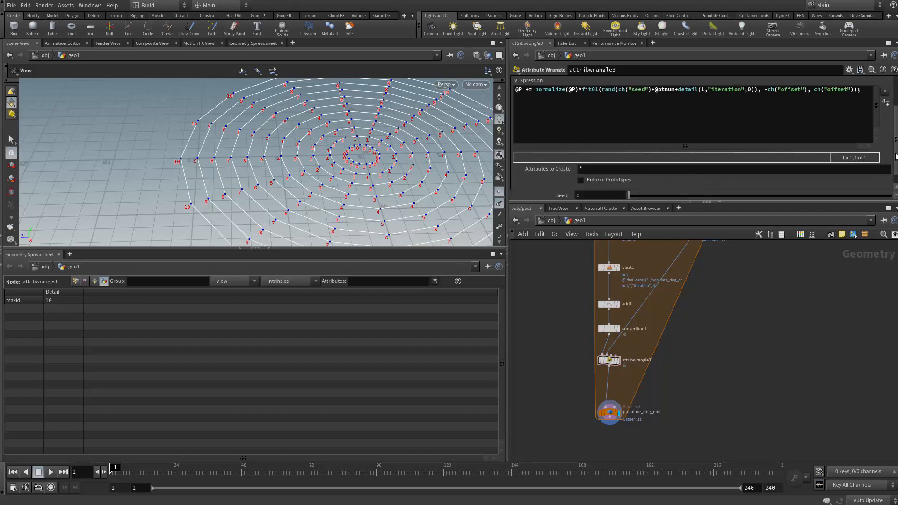
drag(736, 207, 735, 305)
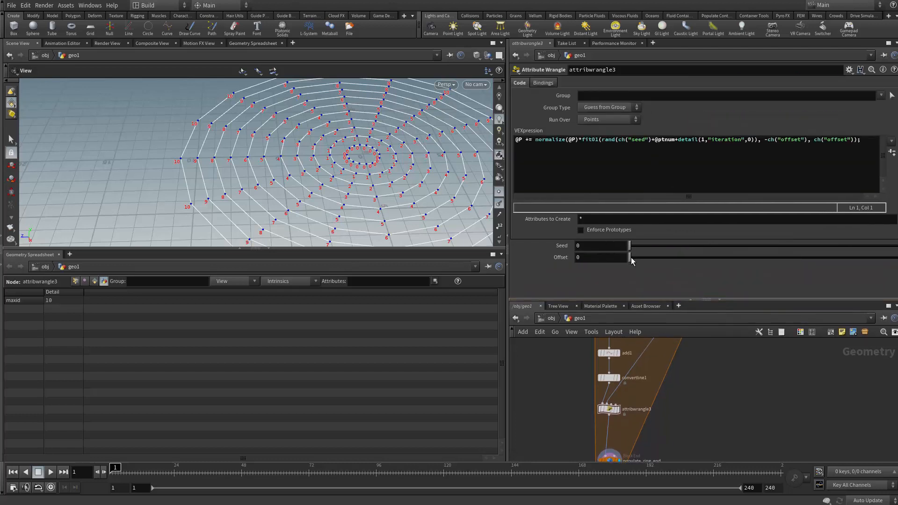
Set attribwrangle3's Seed to about 0.131 and Offset to about 0.233 while checking the ring irregularity
drag(629, 258, 664, 242)
right_drag(365, 172, 206, 182)
drag(206, 182, 220, 203)
right_drag(341, 162, 448, 178)
drag(718, 257, 692, 258)
mouse_move(381, 164)
right_down()
mouse_move(234, 126)
mouse_move(379, 171)
right_up()
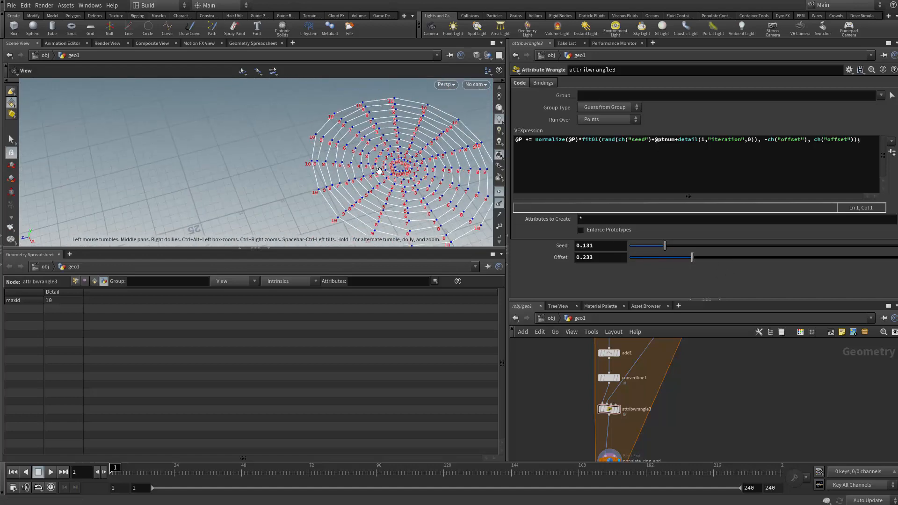
Set circle1's Divisions to 12 to change the number of radial lines in the web
middle_drag(379, 171, 332, 154)
scroll(703, 371, down, 6)
middle_drag(736, 383, 740, 438)
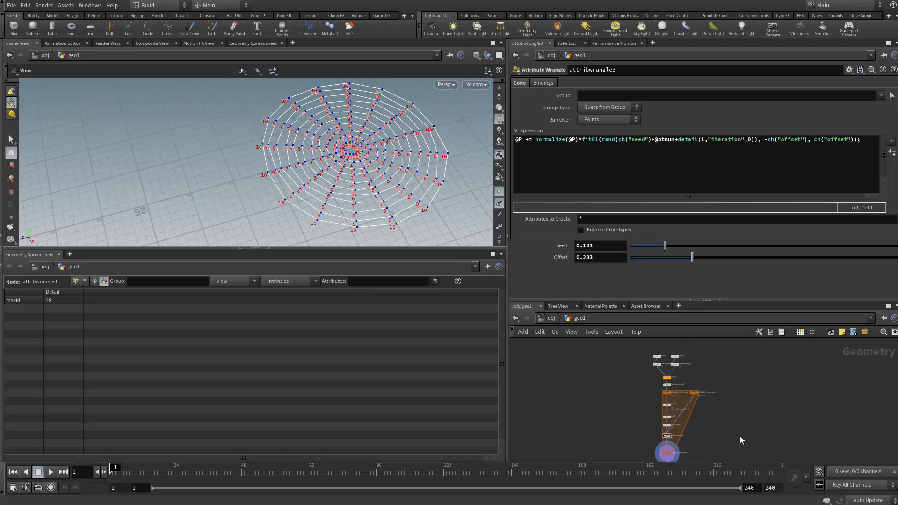
scroll(709, 386, up, 5)
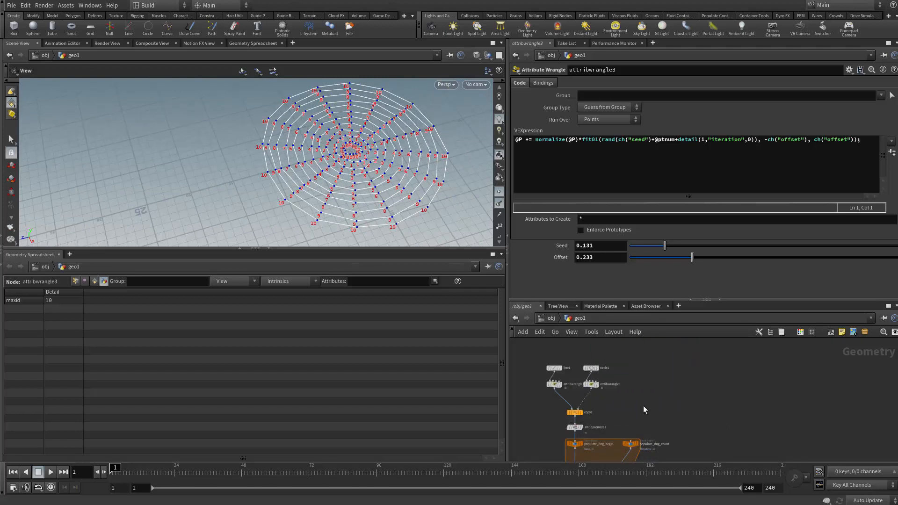
middle_drag(625, 417, 659, 399)
scroll(646, 397, up, 2)
middle_drag(646, 365, 652, 415)
scroll(625, 376, up, 3)
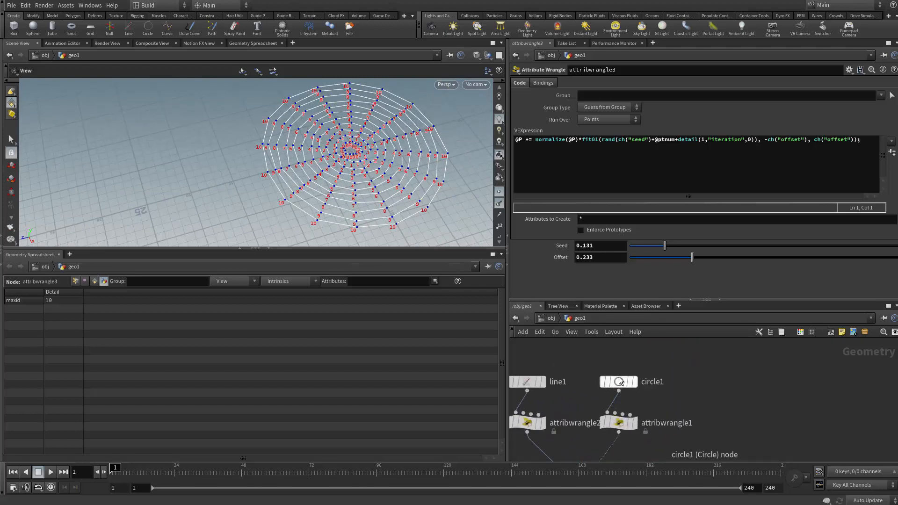
click(619, 381)
drag(702, 168, 690, 169)
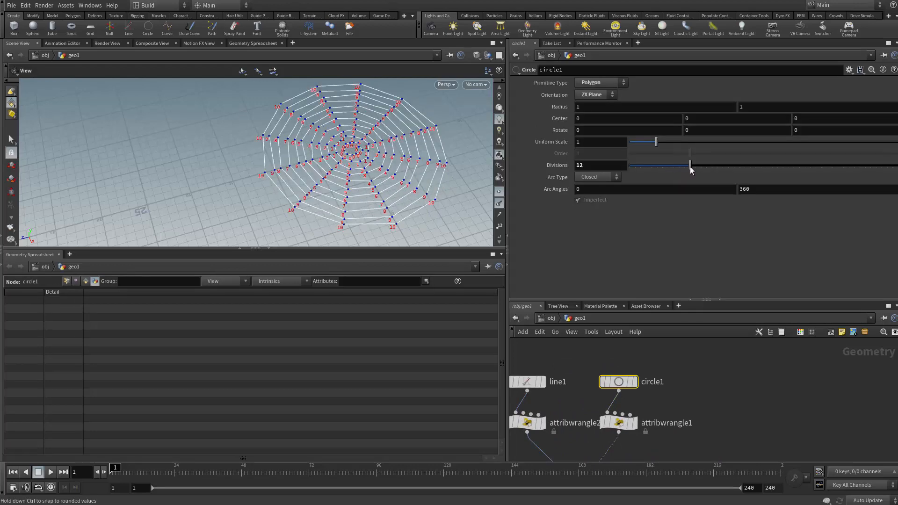
Set attribwrangle3's Offset to about 0.27, trying higher values along the way
middle_drag(705, 437, 692, 358)
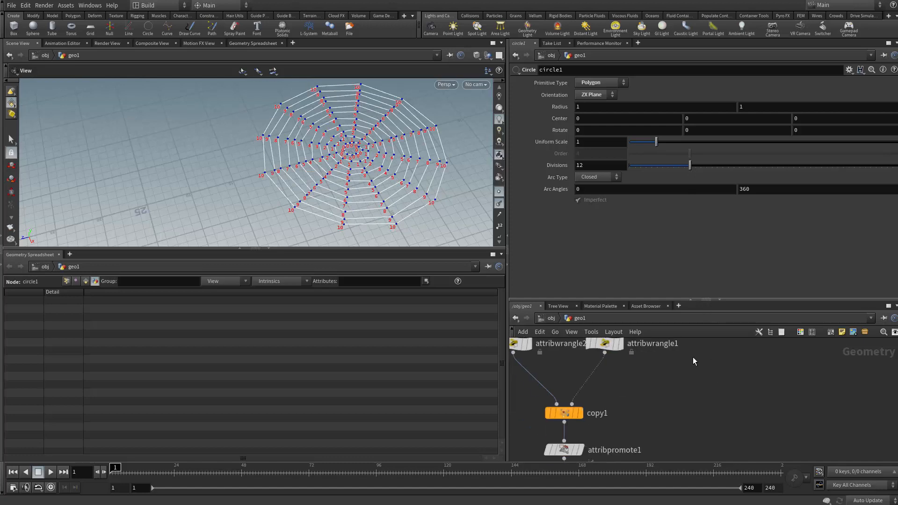
scroll(658, 391, up, 2)
middle_drag(641, 452, 688, 367)
scroll(657, 391, up, 1)
scroll(686, 405, down, 4)
middle_drag(683, 424, 673, 371)
scroll(673, 371, up, 3)
middle_drag(653, 431, 663, 347)
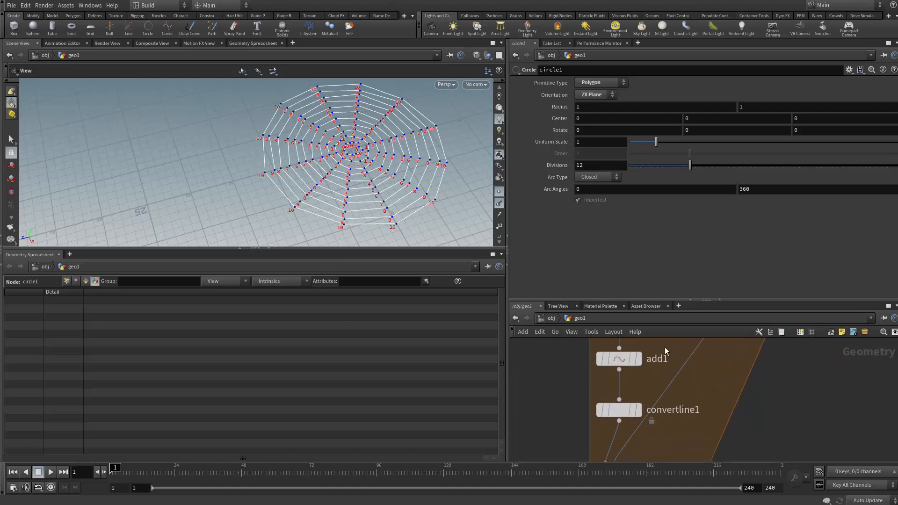
middle_drag(642, 390, 658, 326)
click(629, 410)
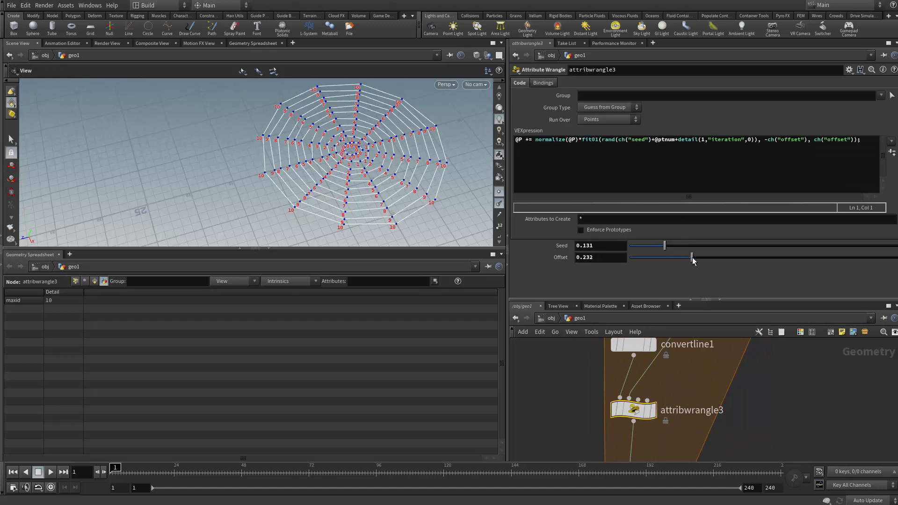
drag(692, 258, 744, 260)
drag(735, 263, 692, 262)
Turn off the id visualizer in the viewport's display options
scroll(730, 425, down, 3)
scroll(666, 413, up, 3)
scroll(665, 413, up, 2)
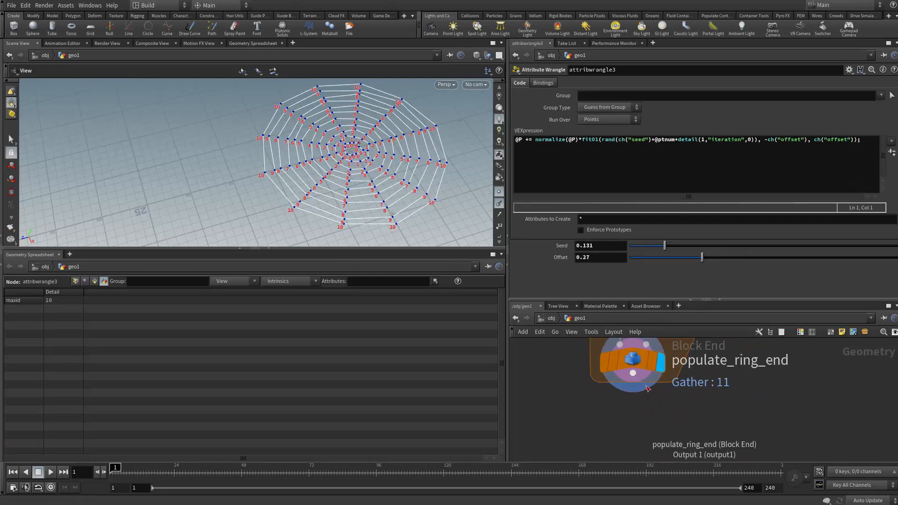
scroll(644, 404, down, 1)
middle_drag(367, 165, 369, 173)
drag(369, 173, 447, 191)
key(d)
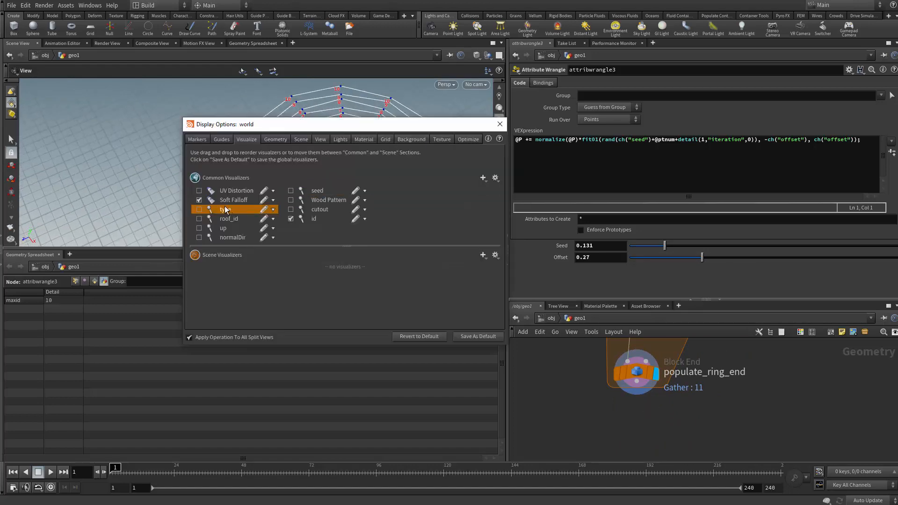
click(291, 218)
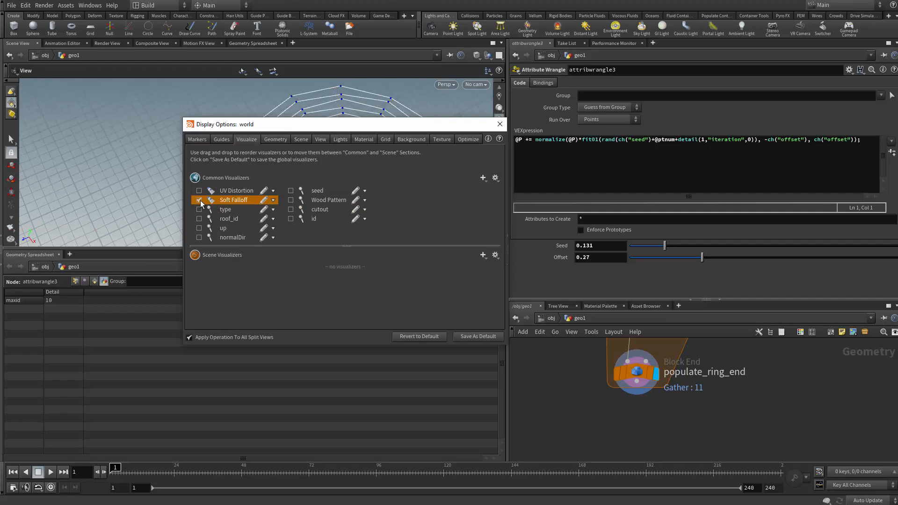
Close the display options and hide the point markers in the viewport
click(499, 123)
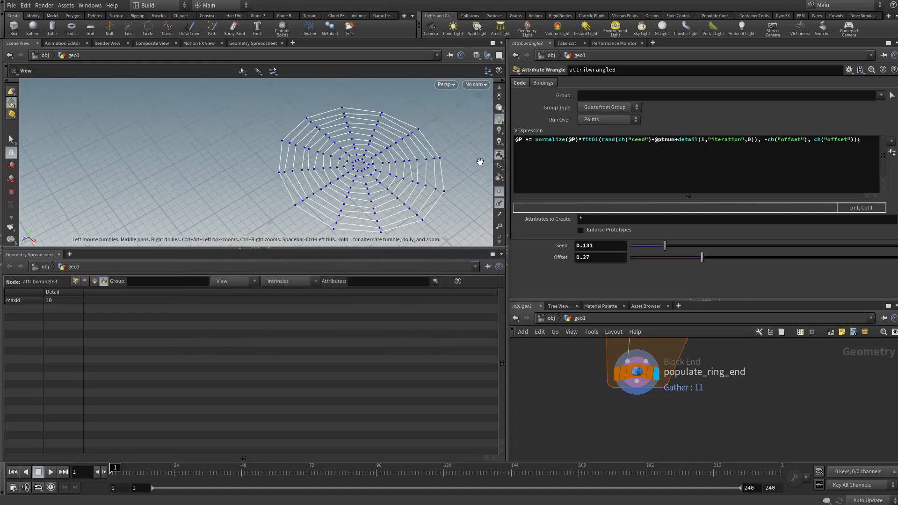
click(499, 191)
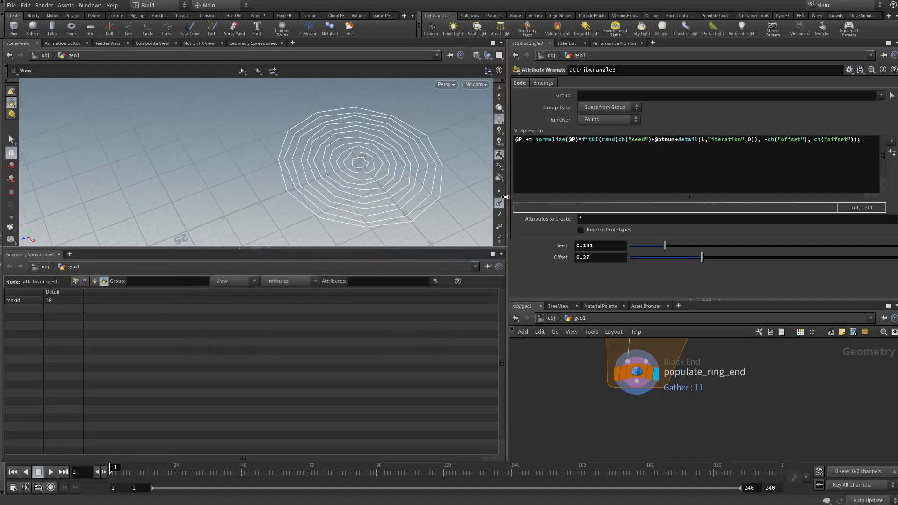
Branch a wire from attribpromote1's output and route it through network dots down beside the loop block
scroll(767, 425, down, 4)
scroll(626, 393, down, 5)
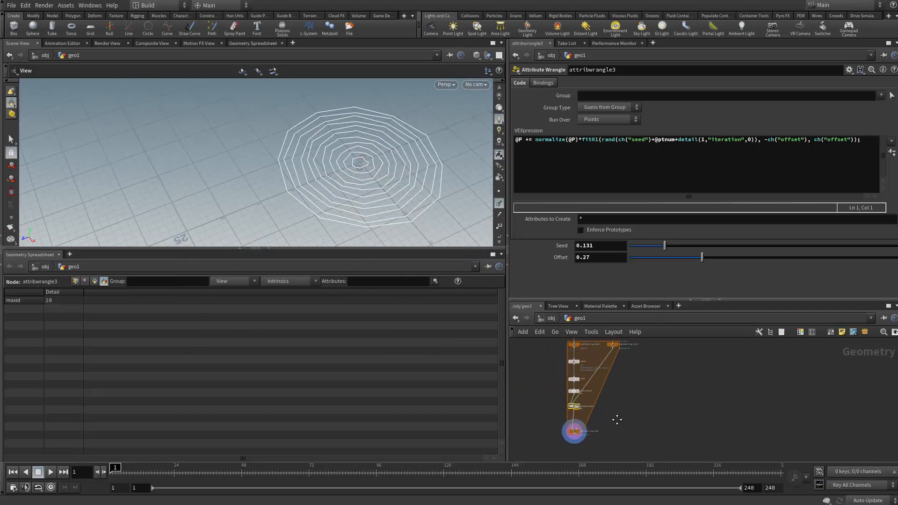
scroll(562, 372, up, 4)
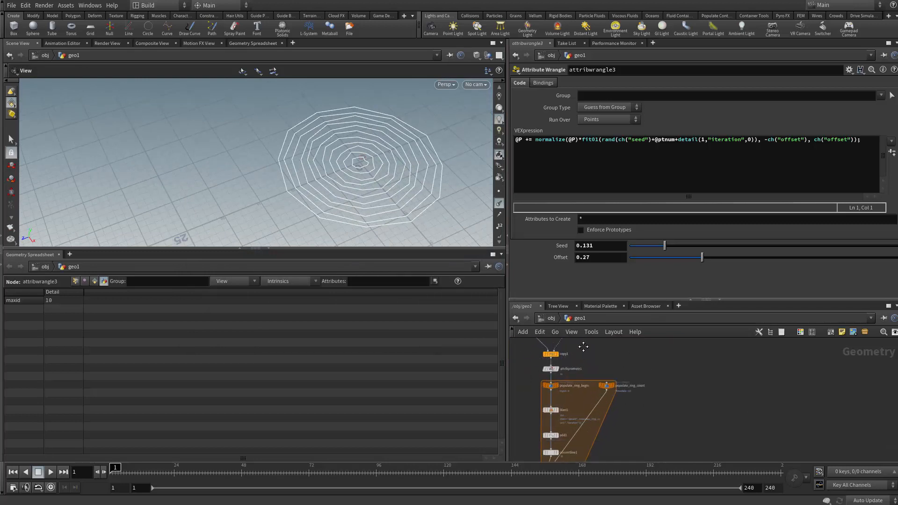
drag(556, 356, 661, 413)
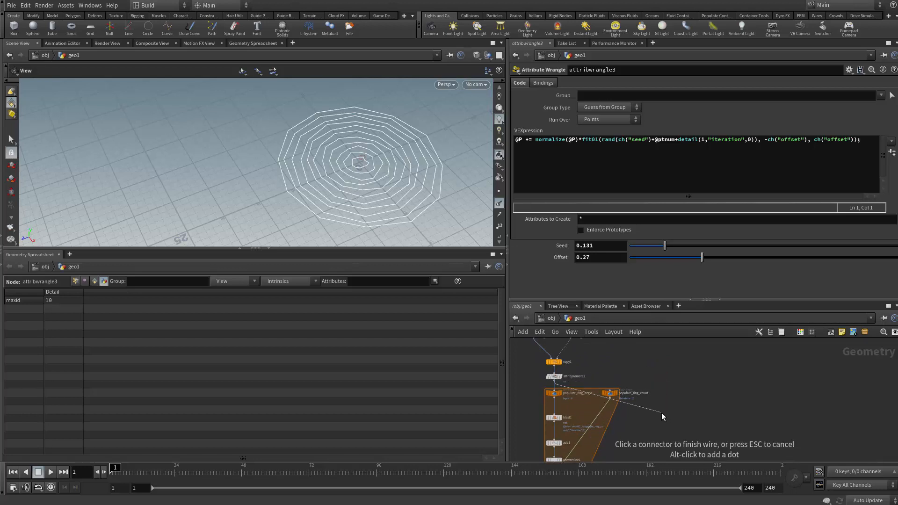
alt+click(662, 380)
middle_drag(654, 441, 660, 364)
middle_drag(628, 428, 686, 415)
key(Escape)
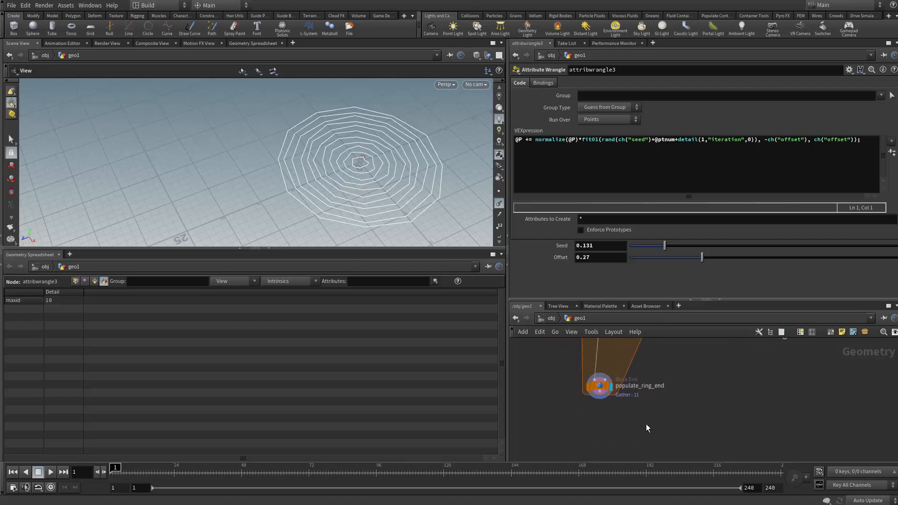
Add a Merge node below the loop block and connect populate_ring_end to it
scroll(695, 394, down, 3)
scroll(697, 395, up, 2)
middle_drag(628, 409, 574, 432)
middle_drag(663, 393, 678, 380)
scroll(668, 420, down, 4)
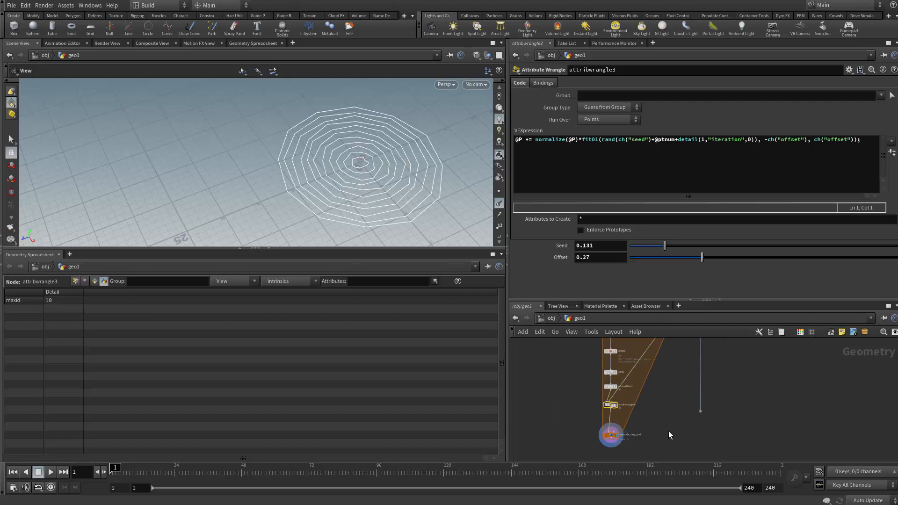
scroll(633, 412, up, 3)
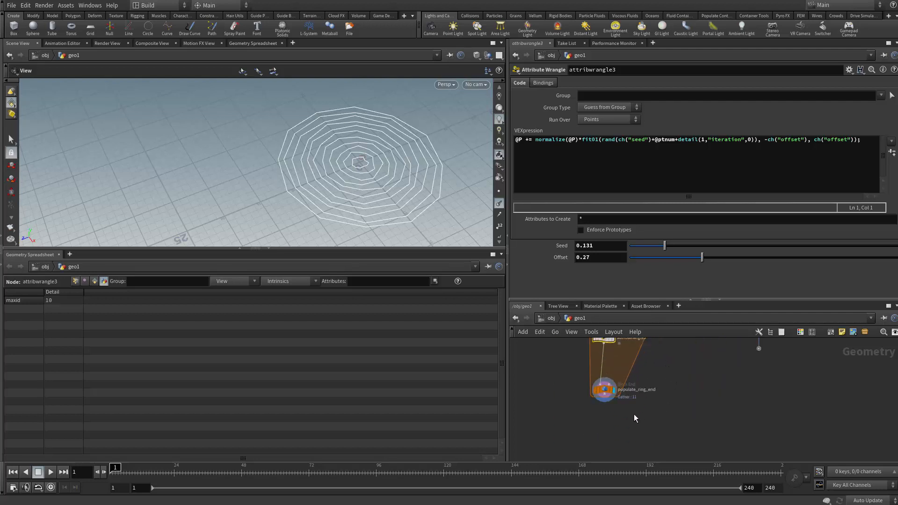
key(Tab)
text(merge)
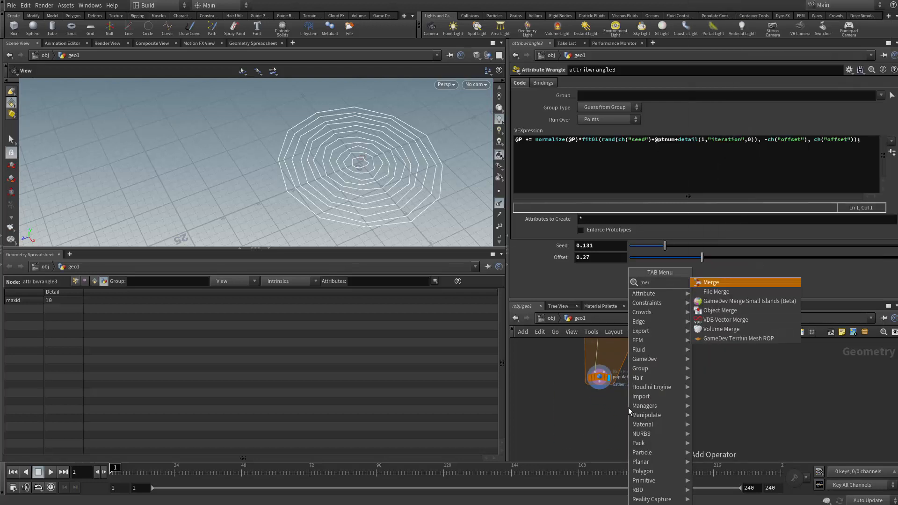
key(Return)
click(649, 424)
drag(594, 388, 649, 420)
middle_drag(650, 421, 602, 410)
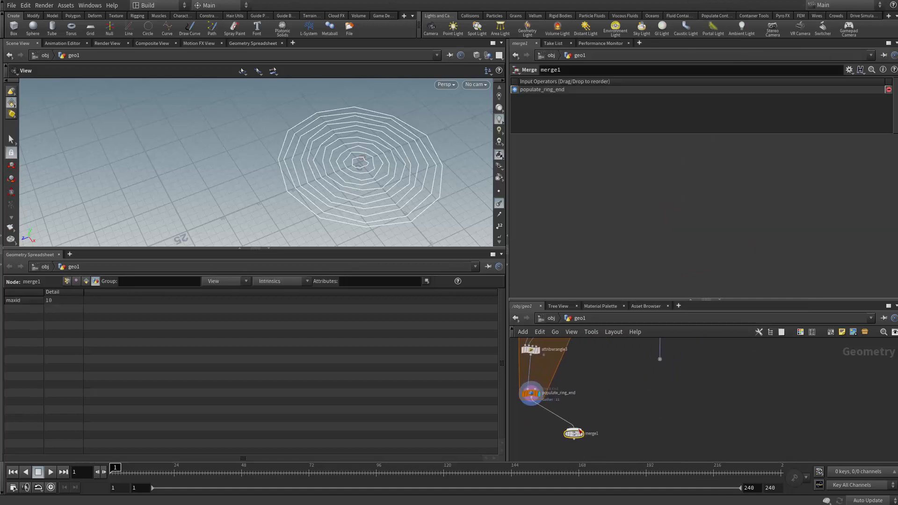
Connect the routed attribpromote1 wire to merge1 and display merge1 in the viewport
drag(660, 356, 582, 420)
scroll(576, 424, up, 2)
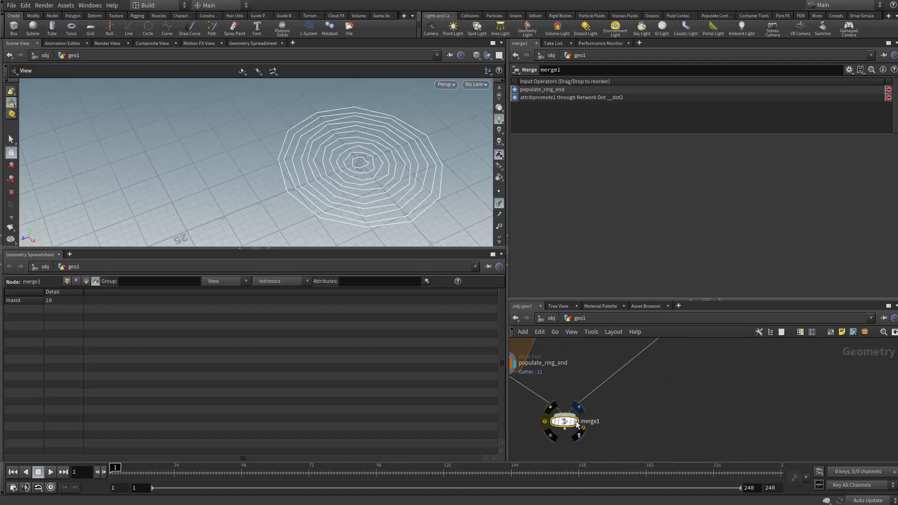
click(575, 421)
Examine the merged rings and radial lines from several angles, including the web's centre and outer edge
drag(357, 180, 285, 216)
scroll(378, 156, up, 4)
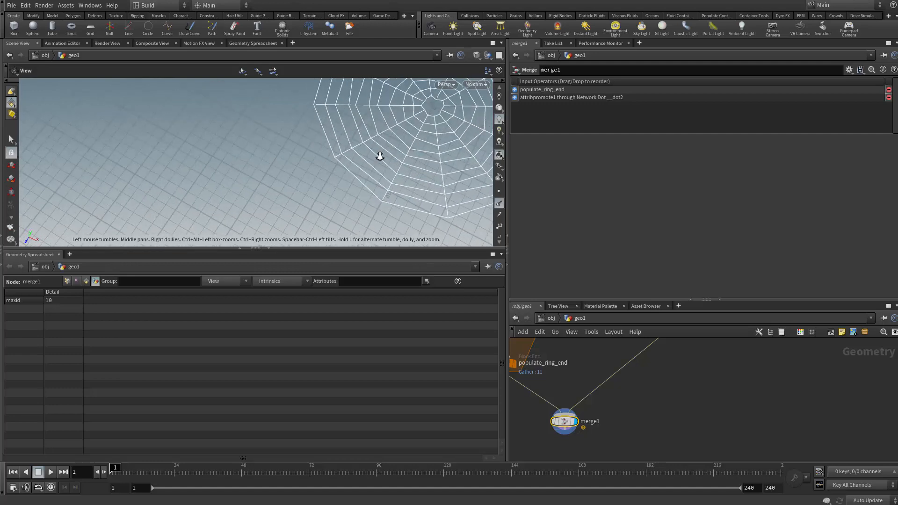
drag(378, 156, 255, 155)
scroll(315, 150, up, 3)
middle_drag(369, 135, 264, 159)
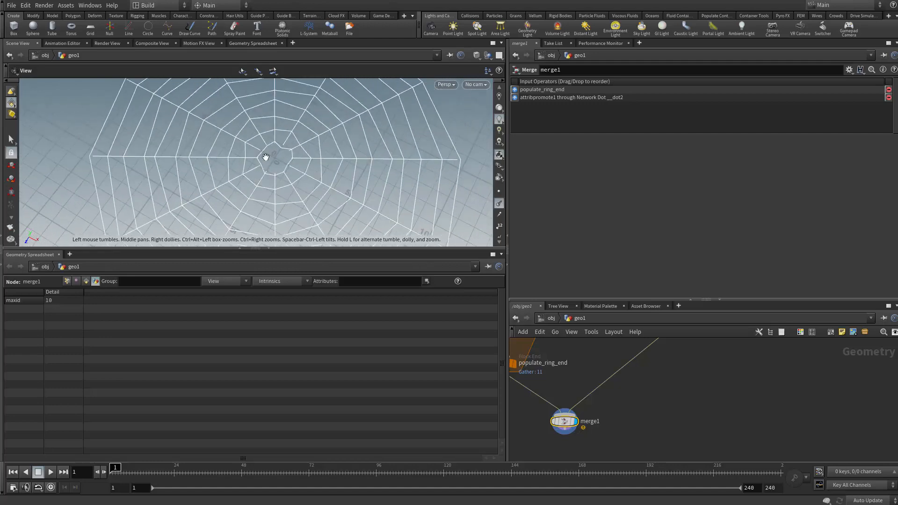
scroll(266, 157, up, 3)
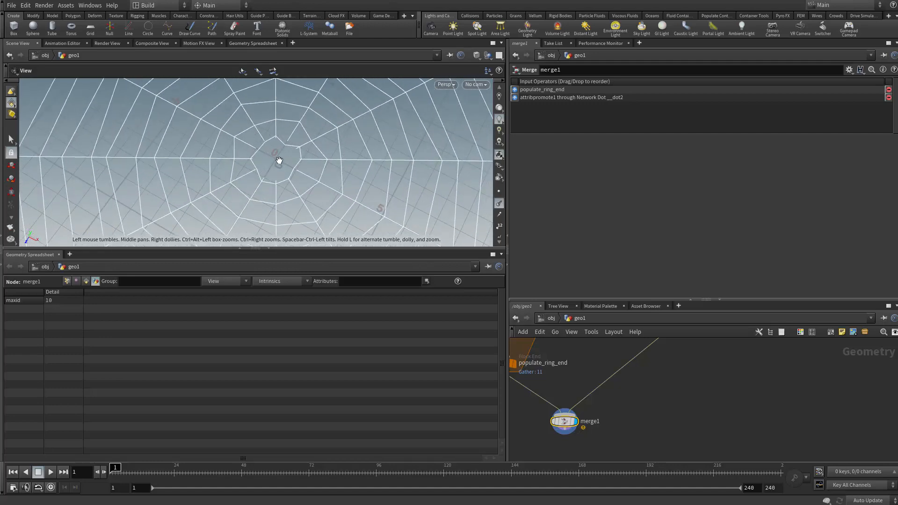
scroll(276, 158, down, 6)
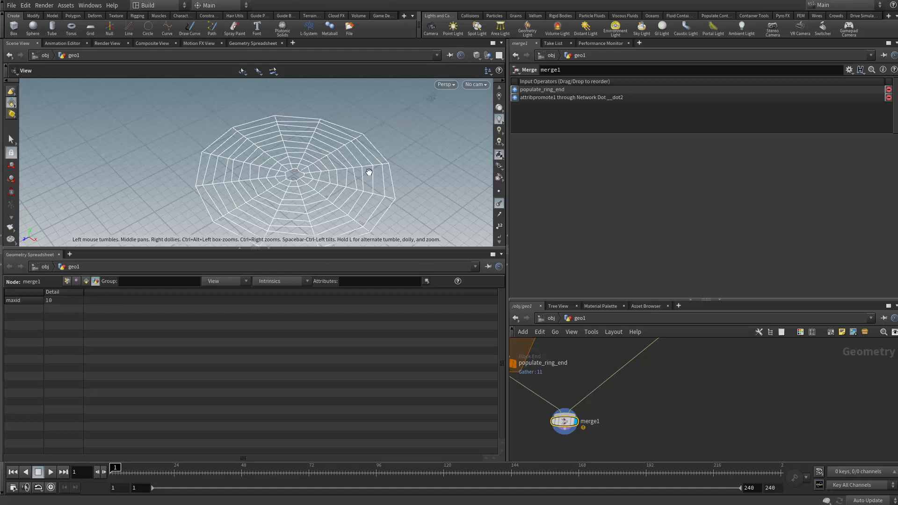
drag(382, 185, 417, 208)
scroll(408, 180, up, 3)
drag(407, 175, 382, 112)
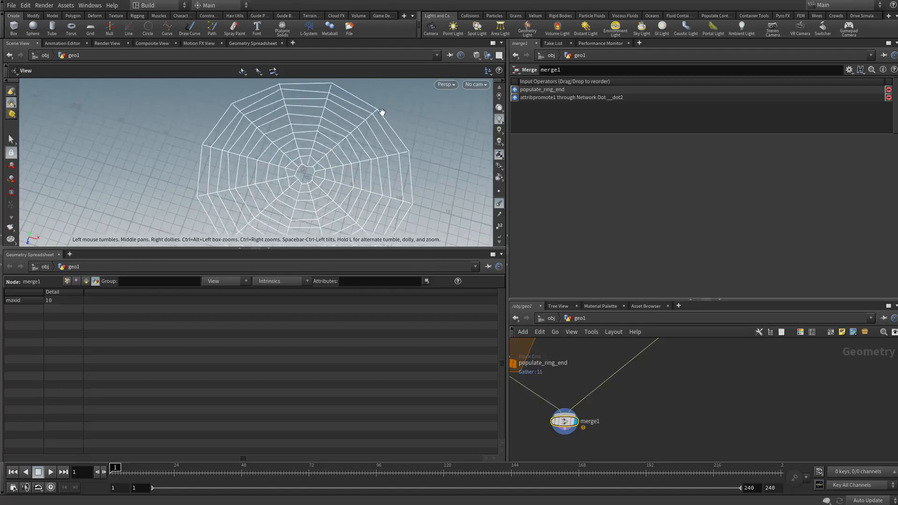
Remove the +1 from populate_ring_end's Iterations so it reads detail(opinputpath("../populate_ring_begin/",0),"maxid",0)
middle_drag(599, 382, 657, 387)
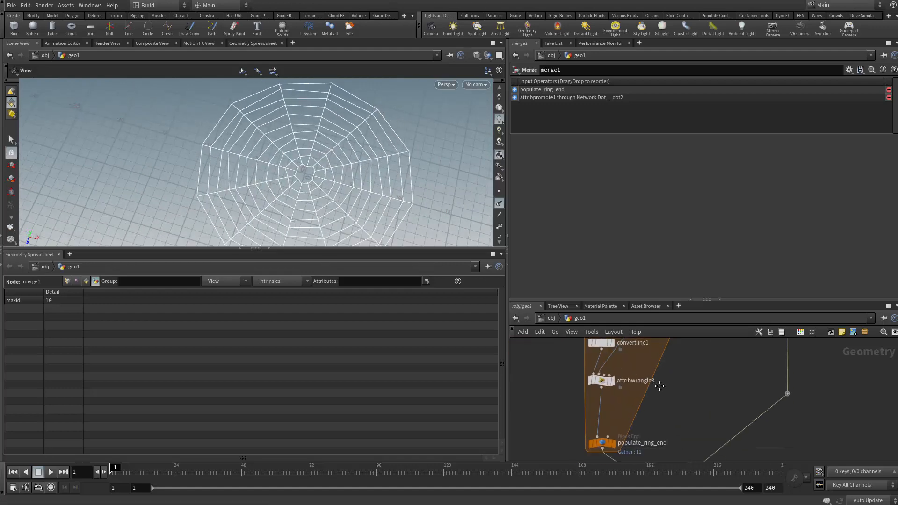
scroll(595, 427, up, 3)
click(581, 429)
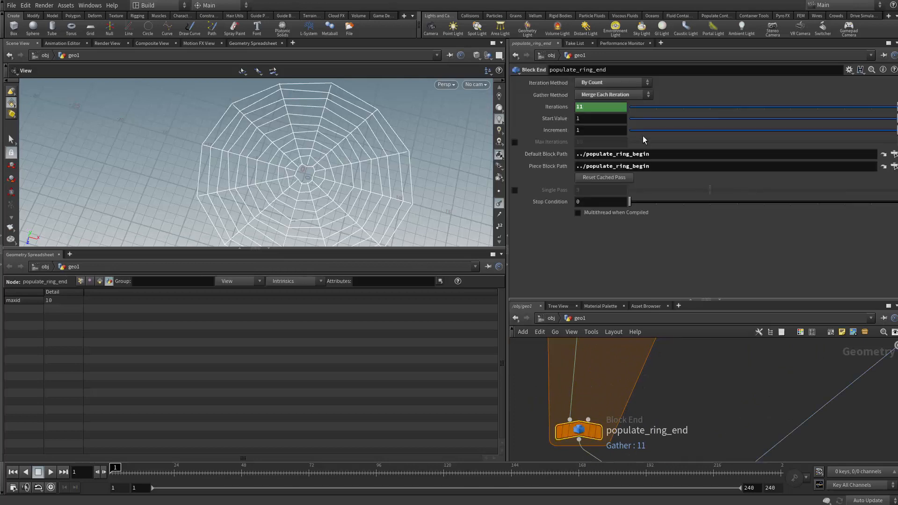
click(581, 106)
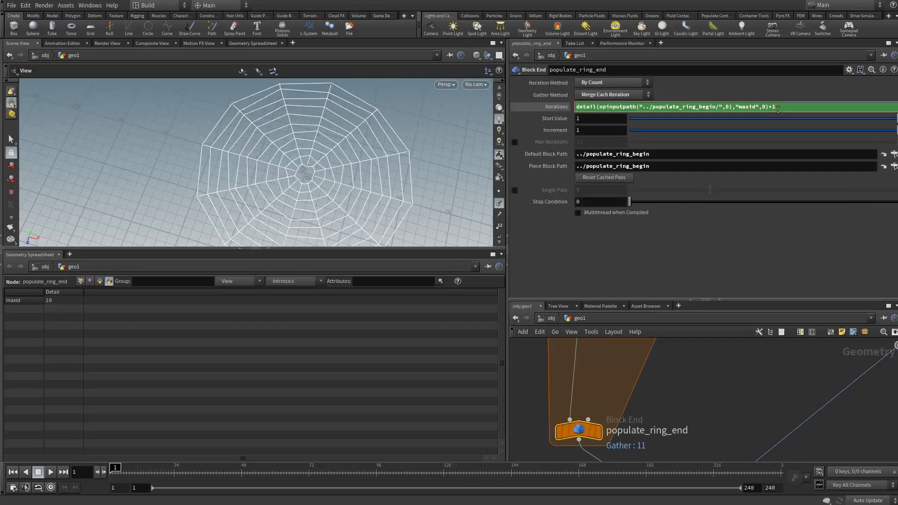
key(Return)
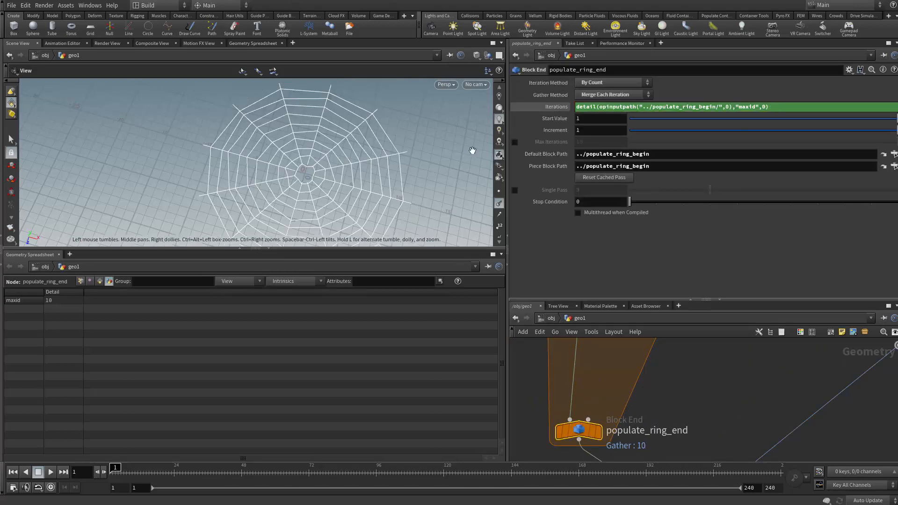
Examine how the radial lines meet the innermost and outermost rings of the web
drag(470, 150, 406, 139)
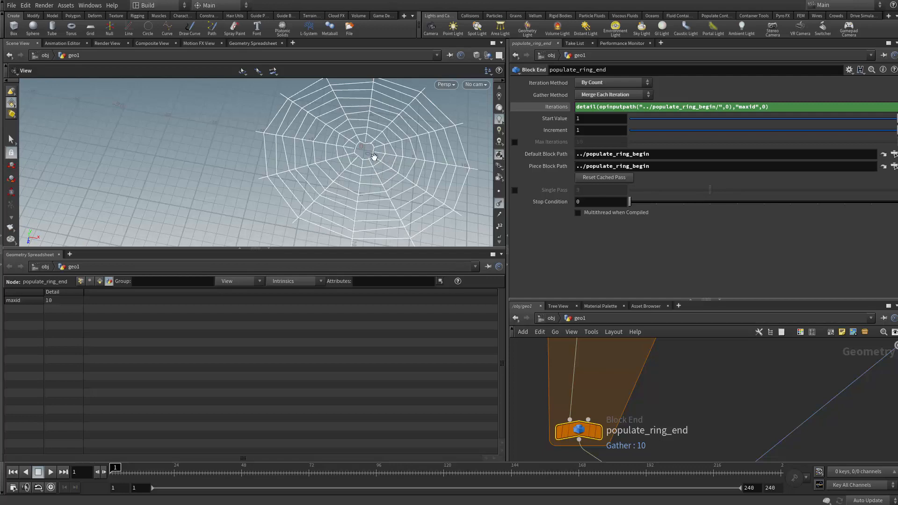
scroll(373, 156, up, 5)
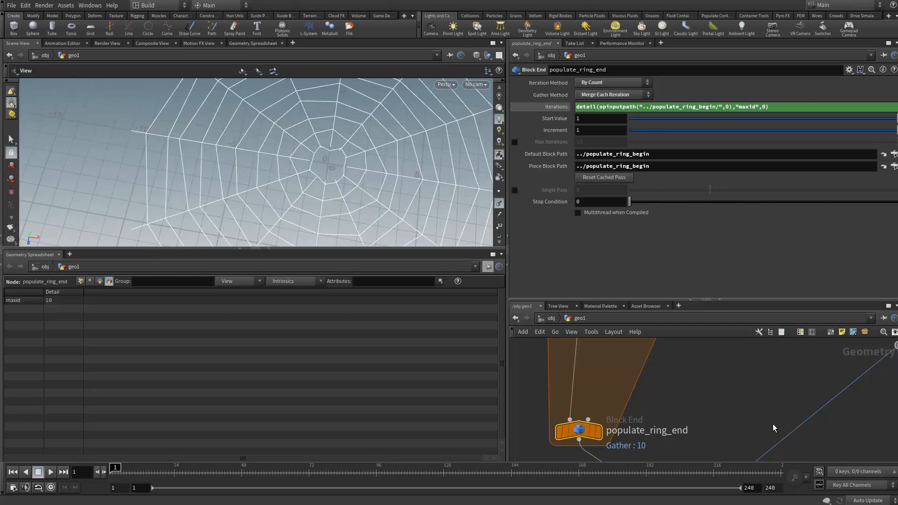
scroll(772, 418, down, 1)
middle_drag(772, 409, 699, 439)
scroll(748, 411, down, 3)
scroll(332, 166, up, 2)
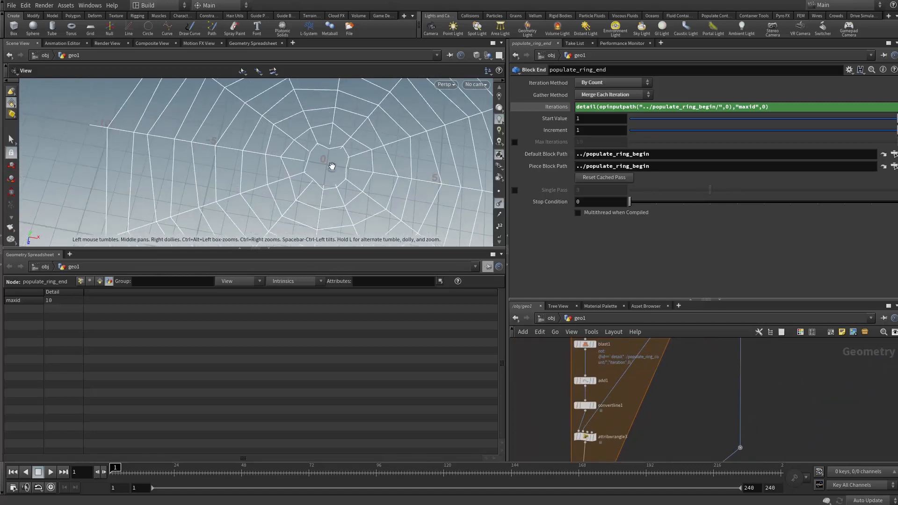
scroll(332, 166, up, 5)
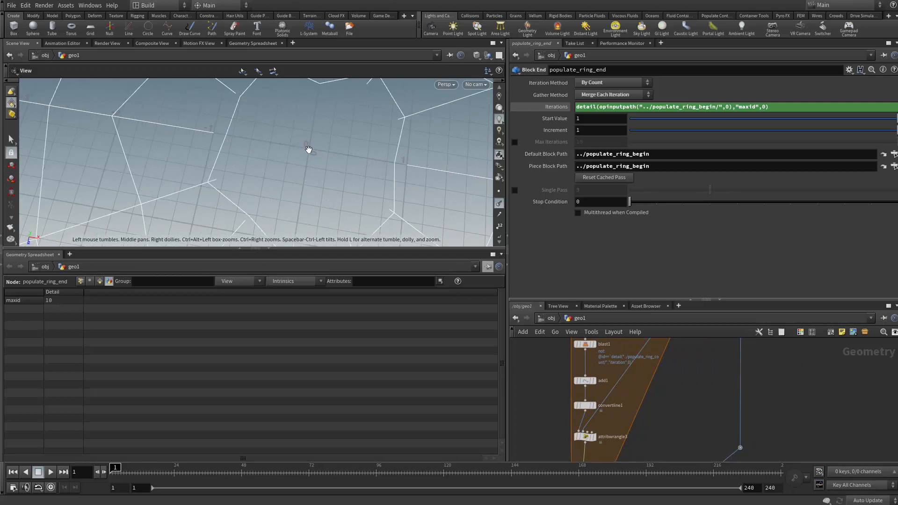
scroll(309, 149, down, 2)
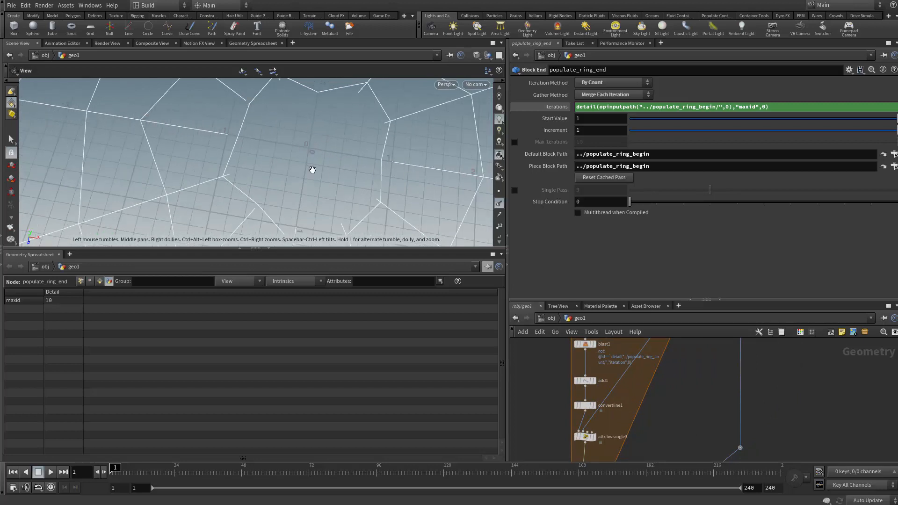
scroll(280, 182, down, 2)
scroll(715, 400, down, 3)
scroll(680, 410, up, 4)
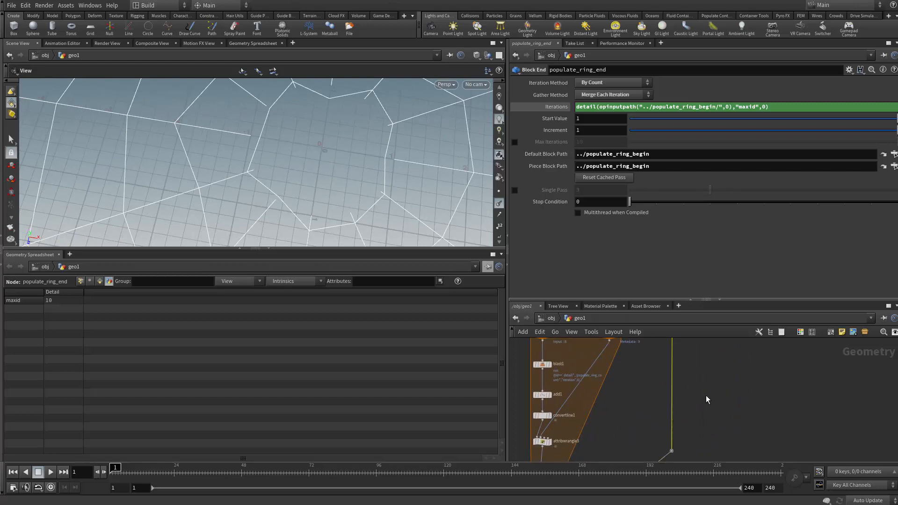
key(Tab)
text(aw)
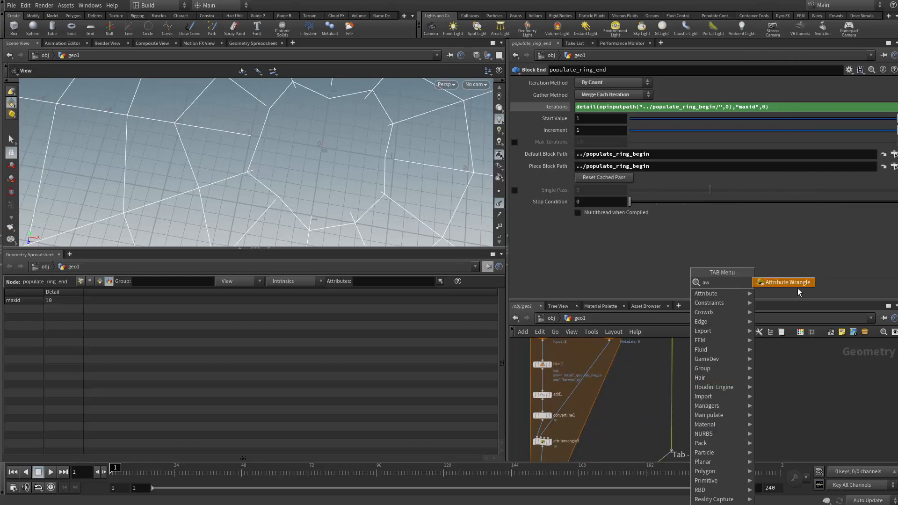
click(796, 286)
click(675, 377)
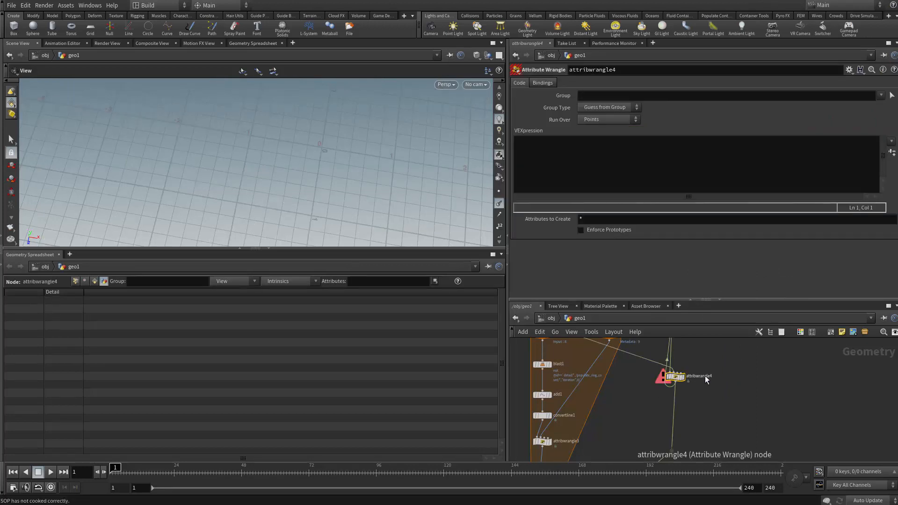
scroll(708, 369, down, 2)
key(ctrl+z)
Insert an Attribute Wrangle into the routed wire between attribpromote1 and merge1
scroll(692, 375, up, 2)
key(Tab)
text(aw)
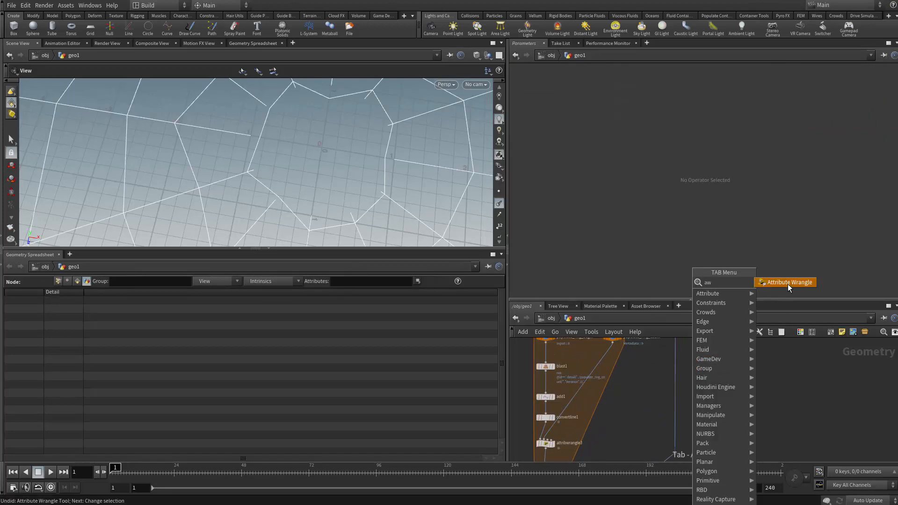
click(787, 284)
click(703, 386)
drag(703, 385, 665, 388)
scroll(683, 384, up, 2)
scroll(681, 386, up, 2)
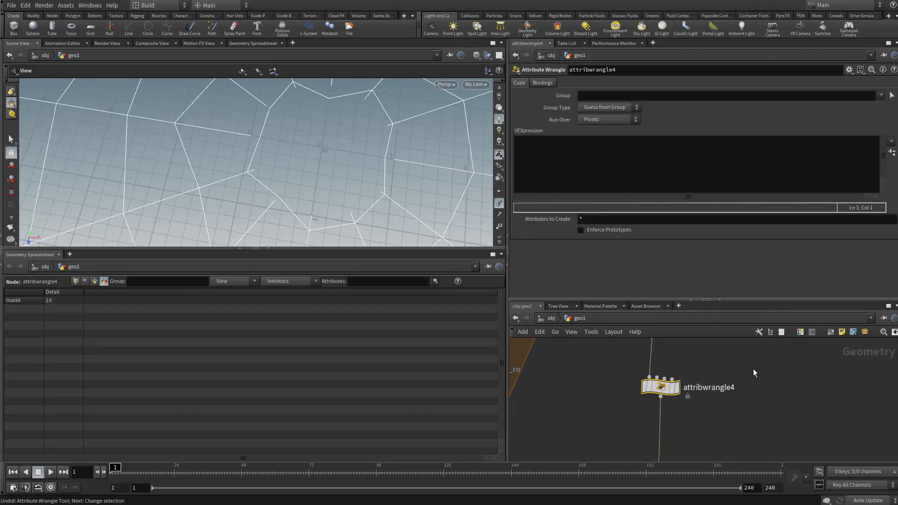
Move attribwrangle4 slightly down its branch, lining it up beneath the upper routing dot
scroll(729, 372, down, 2)
scroll(716, 386, down, 4)
middle_drag(717, 387, 719, 414)
scroll(718, 411, up, 3)
drag(687, 412, 687, 424)
scroll(700, 402, down, 3)
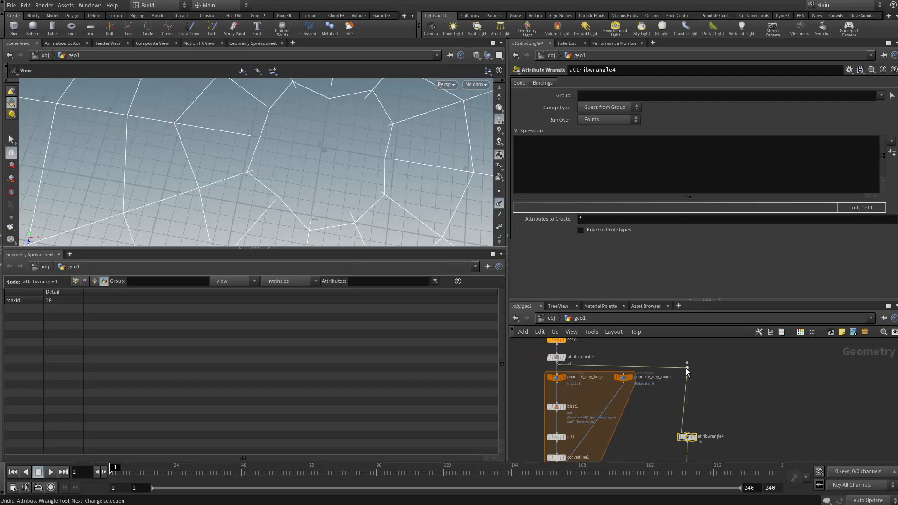
scroll(691, 367, up, 5)
scroll(695, 371, down, 3)
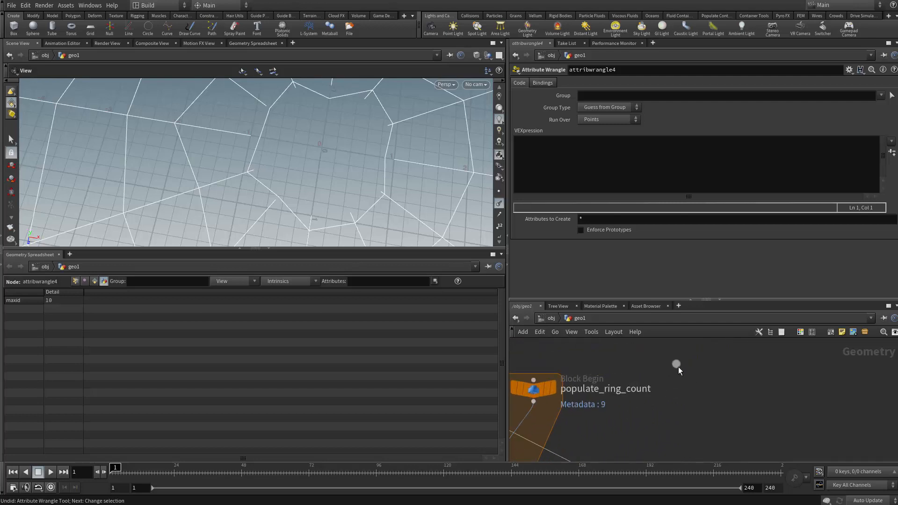
scroll(680, 374, down, 3)
key(ctrl+z)
key(ctrl+z)
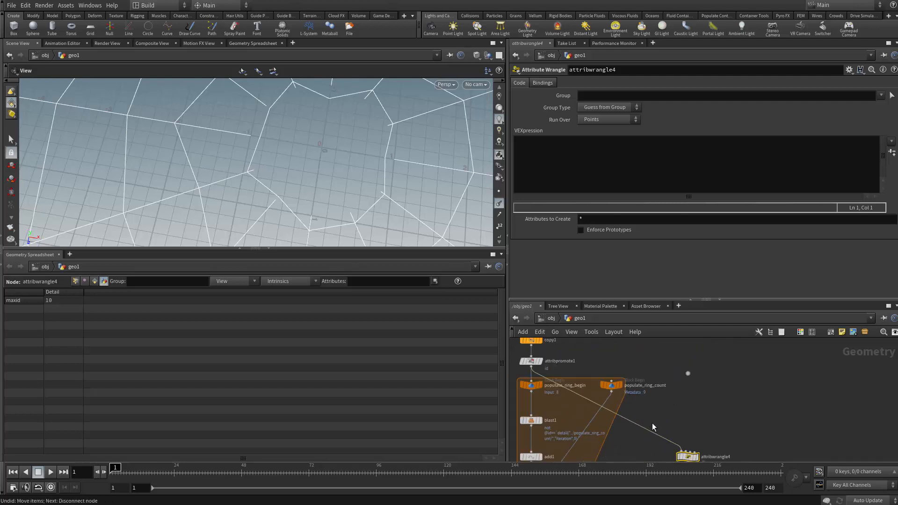
key(ctrl+z)
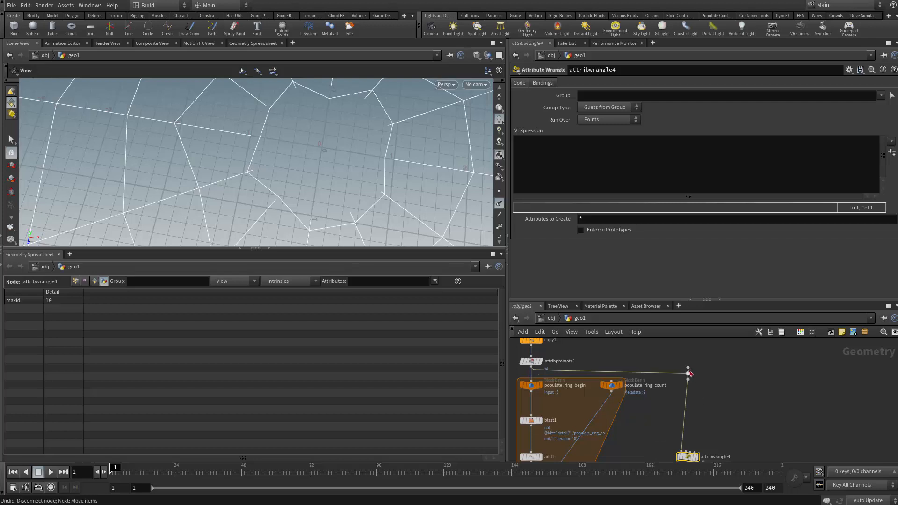
scroll(696, 378, down, 4)
middle_drag(719, 396, 725, 326)
scroll(722, 340, up, 2)
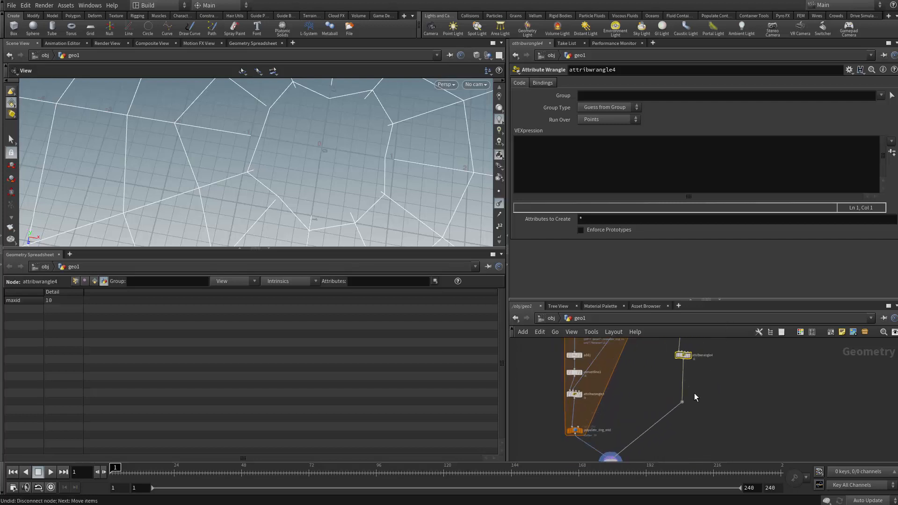
Move the routing dot beneath attribwrangle4 slightly further down its branch
scroll(694, 392, up, 1)
drag(681, 404, 679, 436)
middle_drag(729, 420, 719, 496)
scroll(691, 391, up, 1)
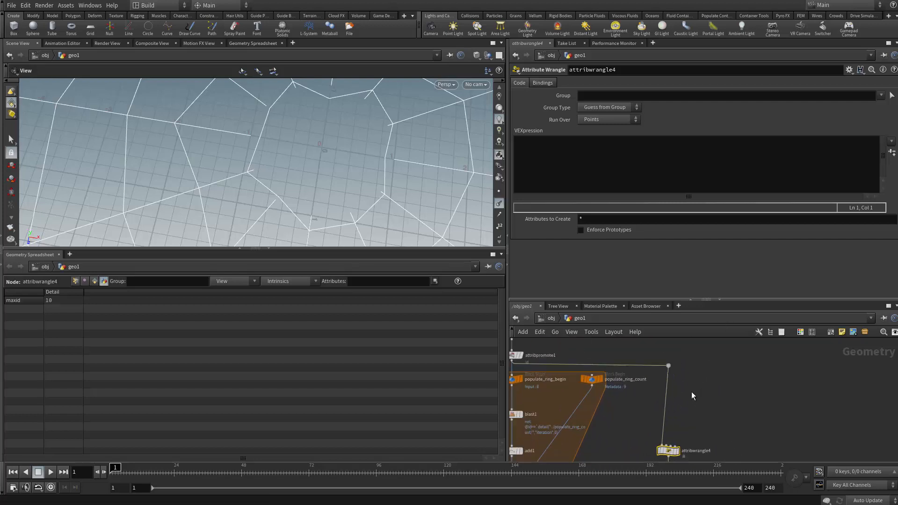
scroll(691, 391, up, 1)
Turn on point display in the viewport and examine the points around the web's innermost ring
click(568, 172)
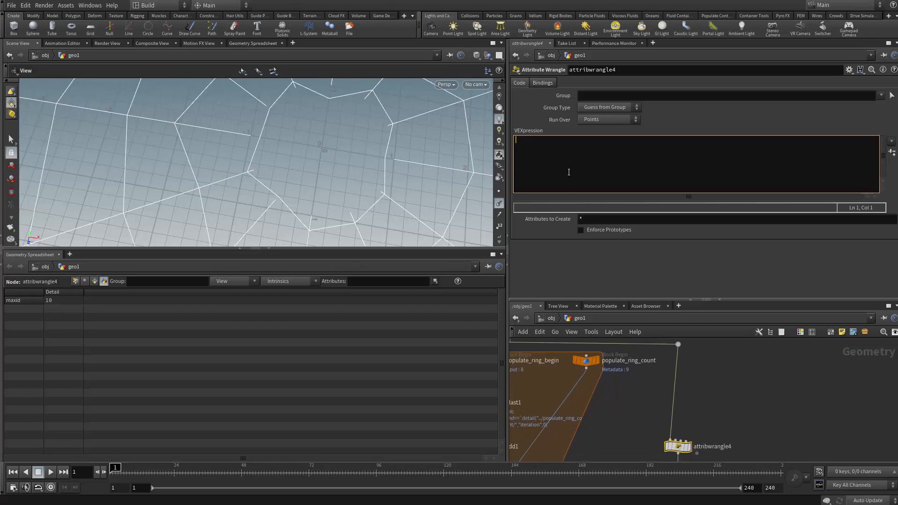
scroll(628, 377, down, 2)
middle_drag(644, 403, 634, 390)
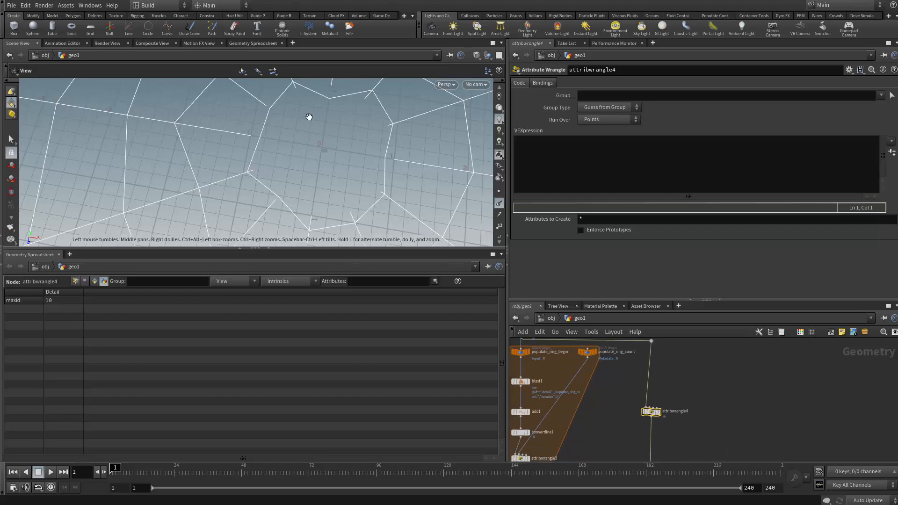
scroll(305, 117, down, 1)
scroll(303, 146, down, 1)
middle_drag(694, 392, 693, 422)
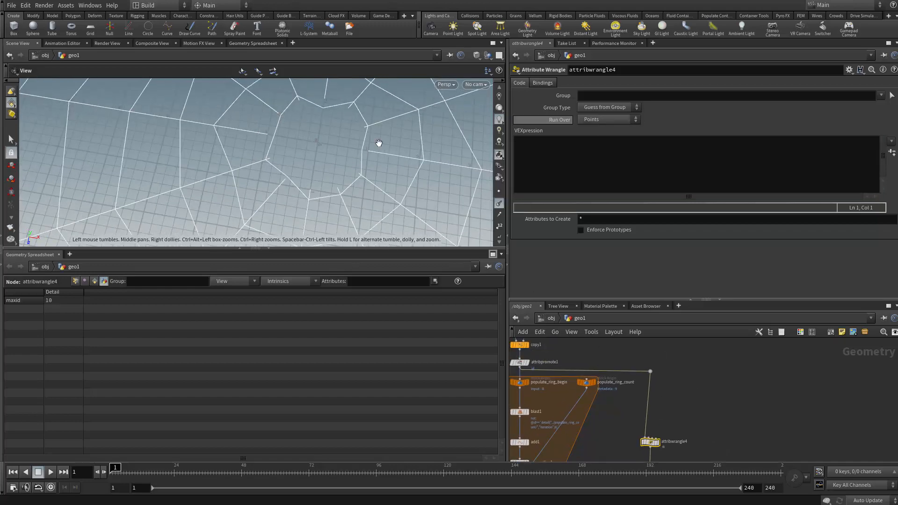
scroll(307, 180, down, 10)
scroll(305, 159, down, 1)
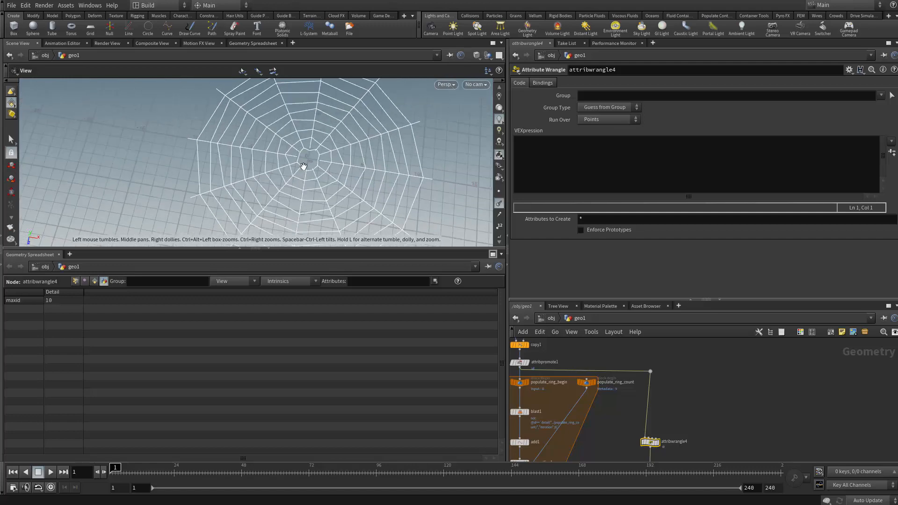
drag(304, 173, 357, 158)
click(498, 192)
scroll(346, 159, up, 7)
scroll(337, 160, up, 3)
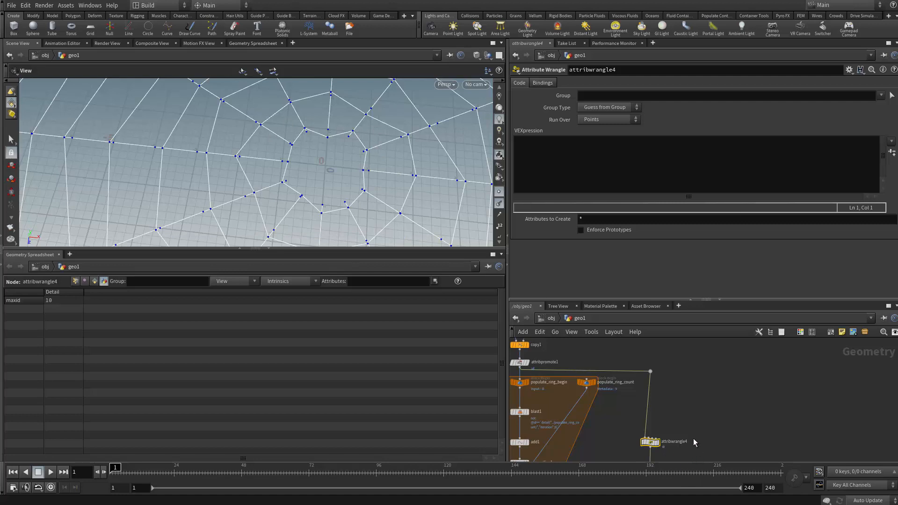
middle_drag(693, 438, 644, 414)
click(558, 171)
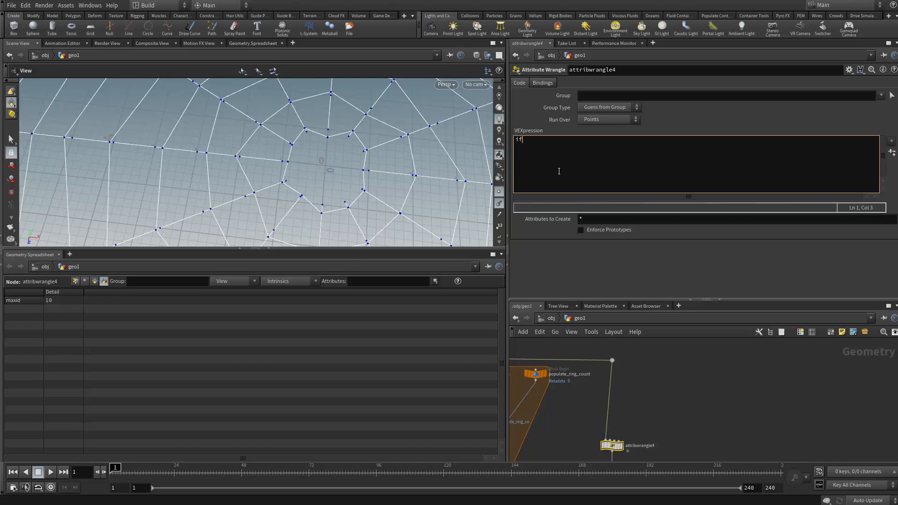
text(if(@id =)
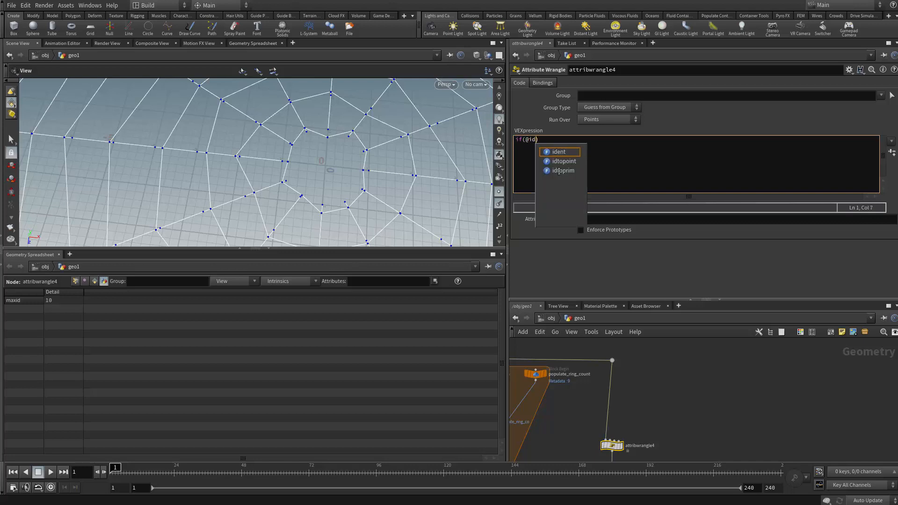
text(=)
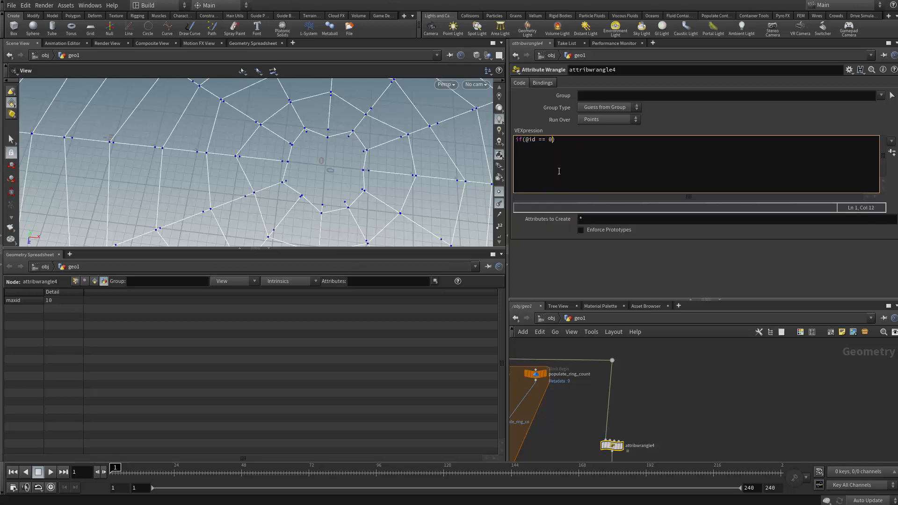
key(Return)
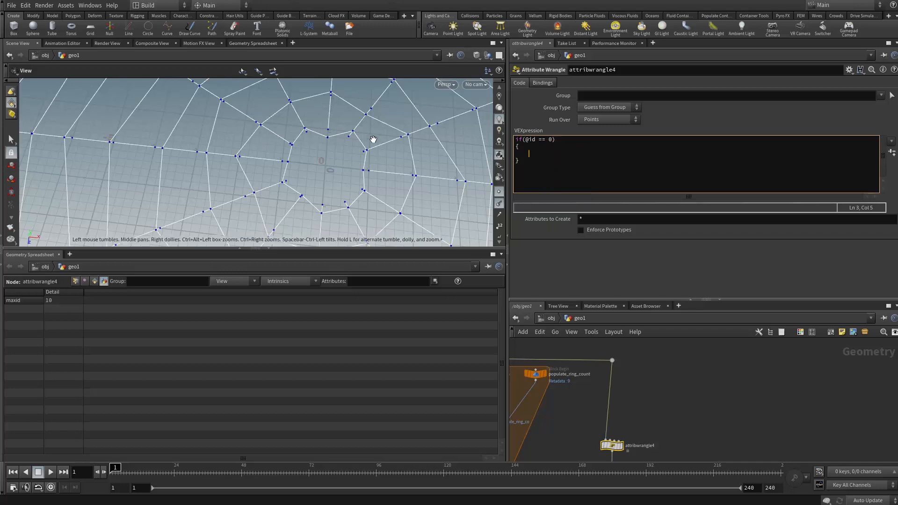
Enable the common id visualizer in the display options to label the web's points
key(d)
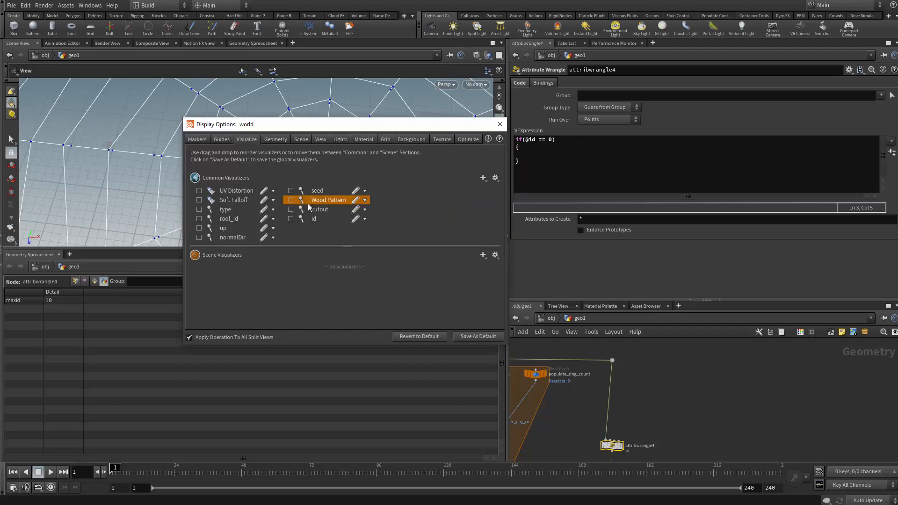
click(290, 218)
key(Escape)
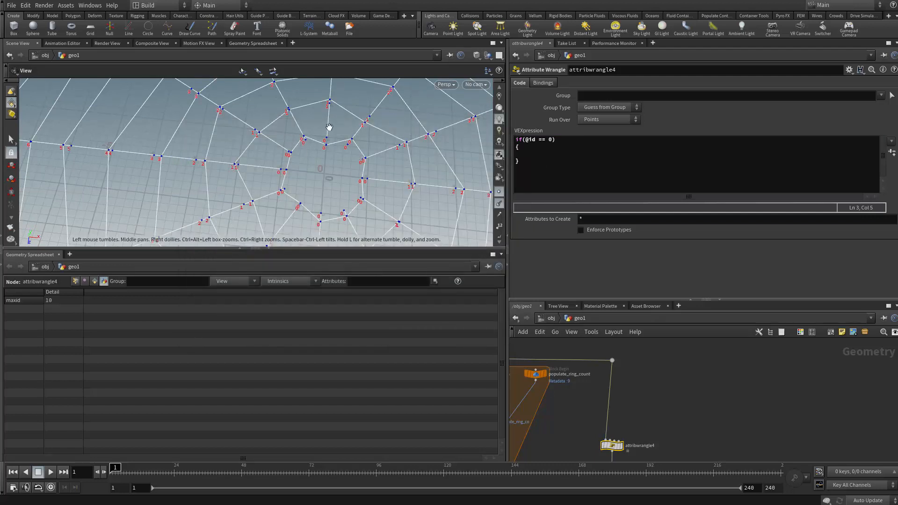
Inside the if block, write the line int newPt = add(0,{0,0,0}); and apply the code
click(547, 168)
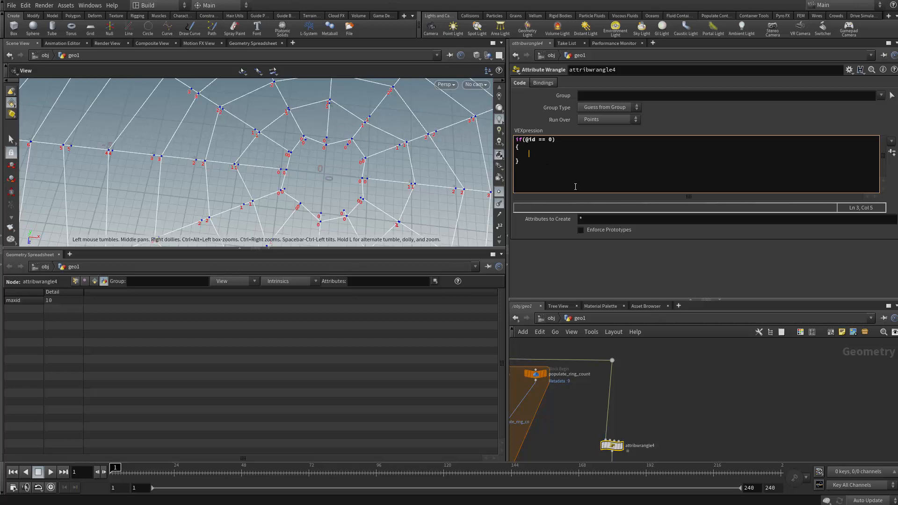
text(ad)
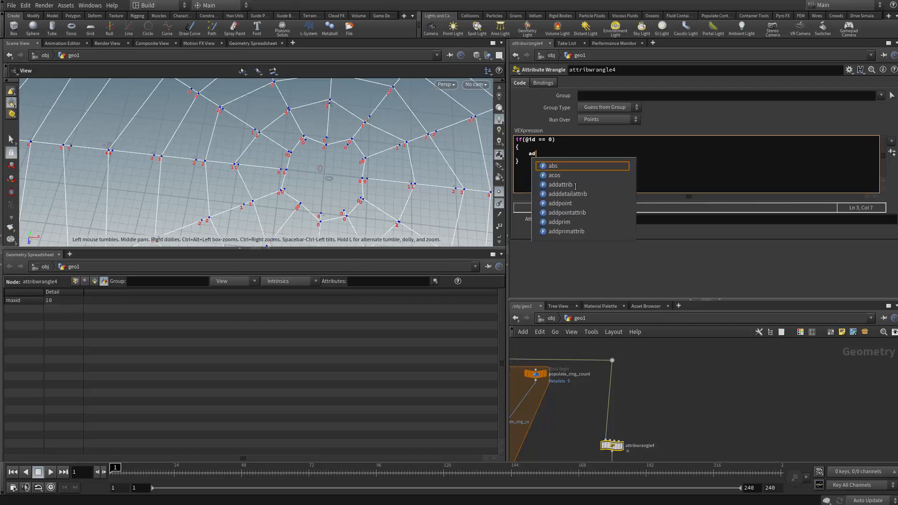
key(BackSpace)
key(BackSpace)
text(int newPt =)
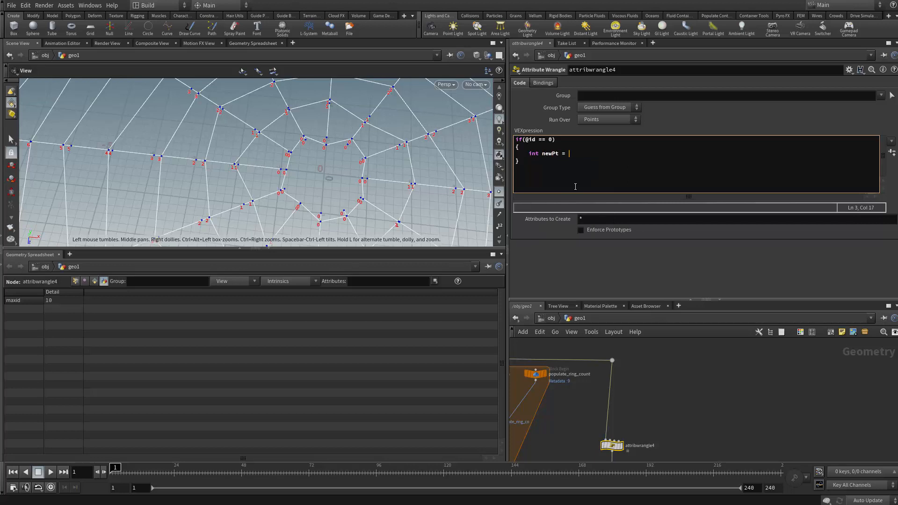
text( add())
text(set)
text(()
key(BackSpace)
key(BackSpace)
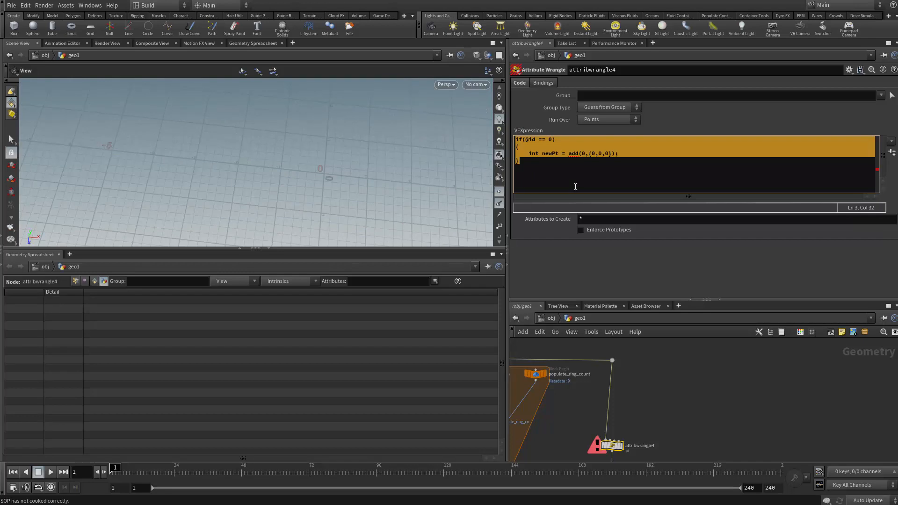
Correct the function name so the line reads int newPt = addpoint(0,{0,0,0}); and apply the code
click(580, 155)
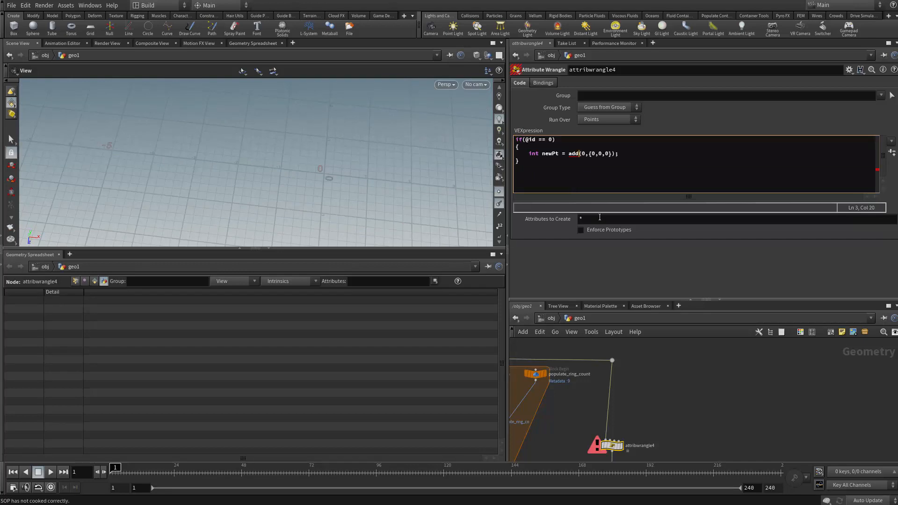
text(point)
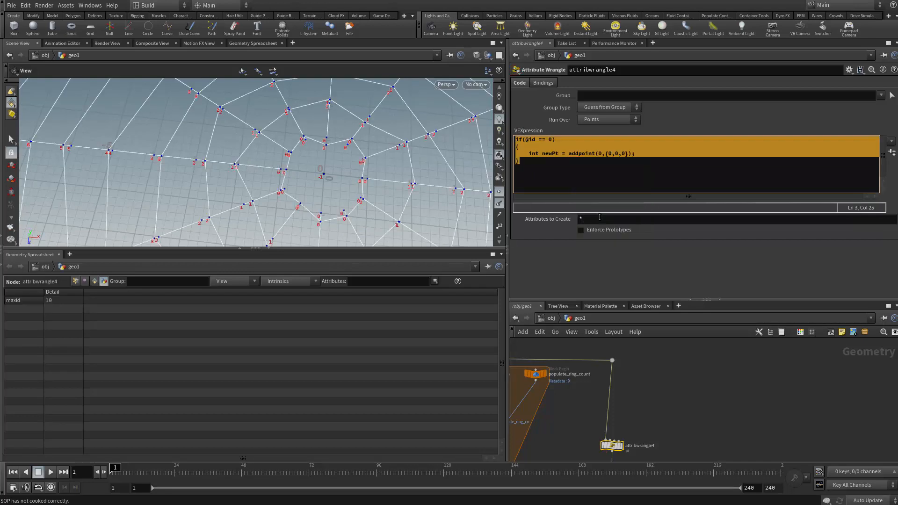
click(650, 155)
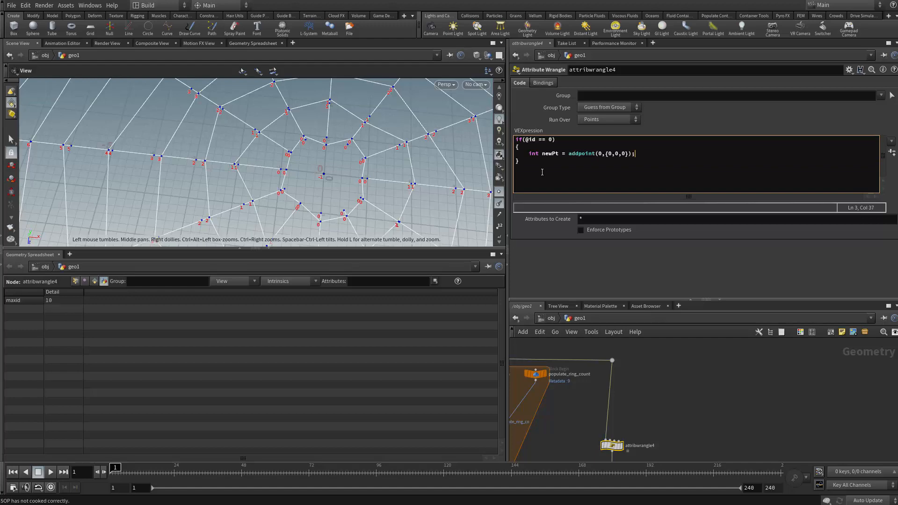
scroll(317, 180, up, 10)
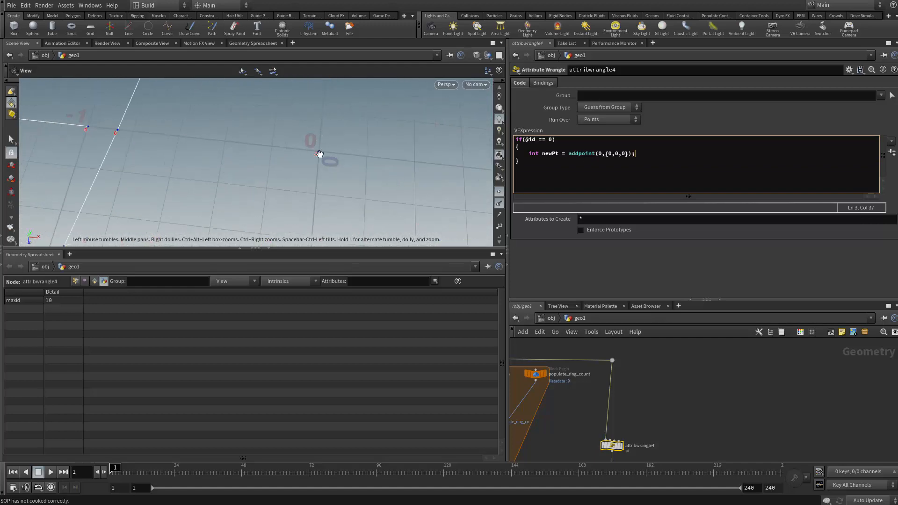
scroll(318, 154, down, 6)
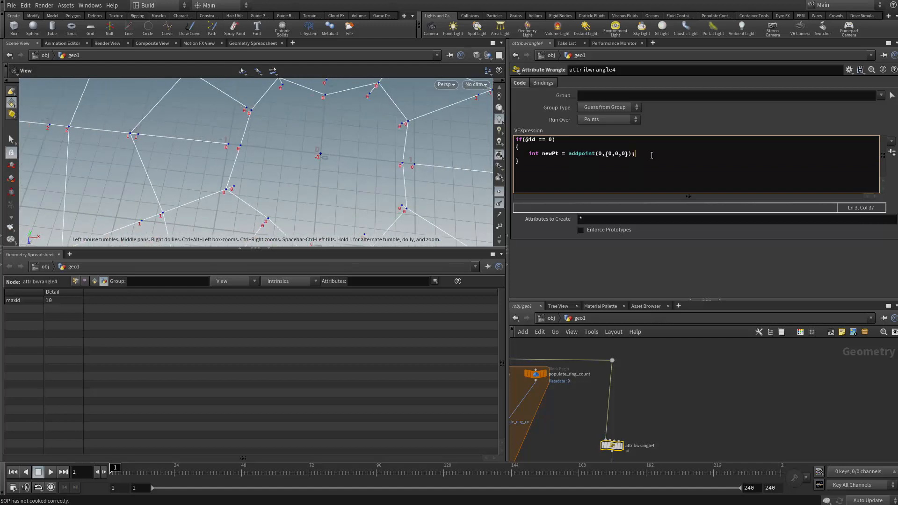
scroll(358, 159, down, 5)
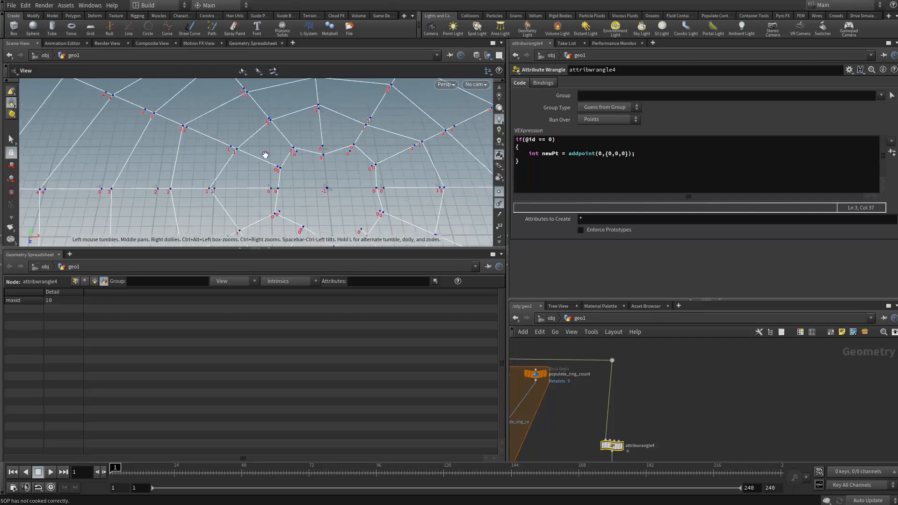
click(667, 156)
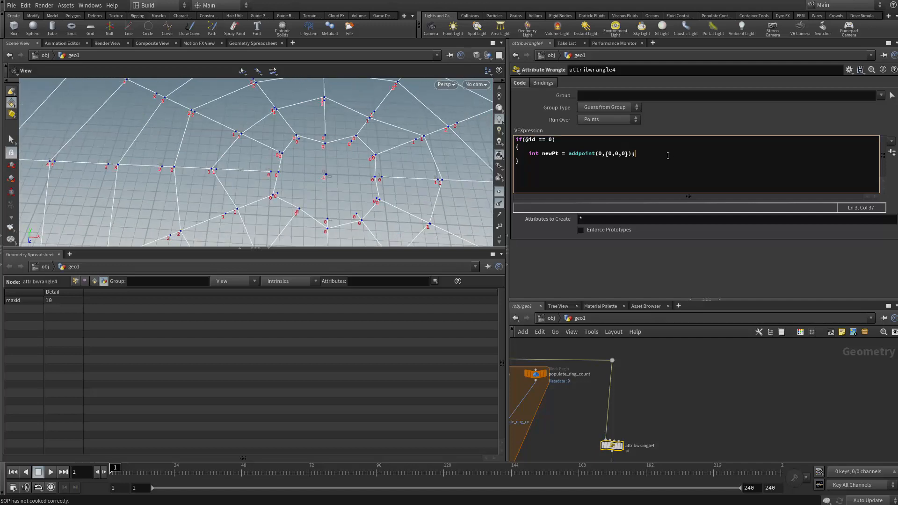
key(Return)
text(addprim)
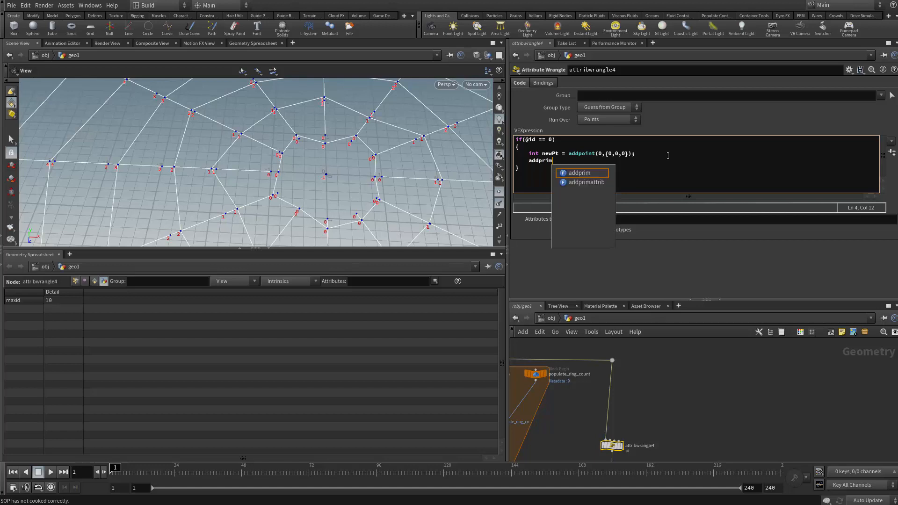
text(()
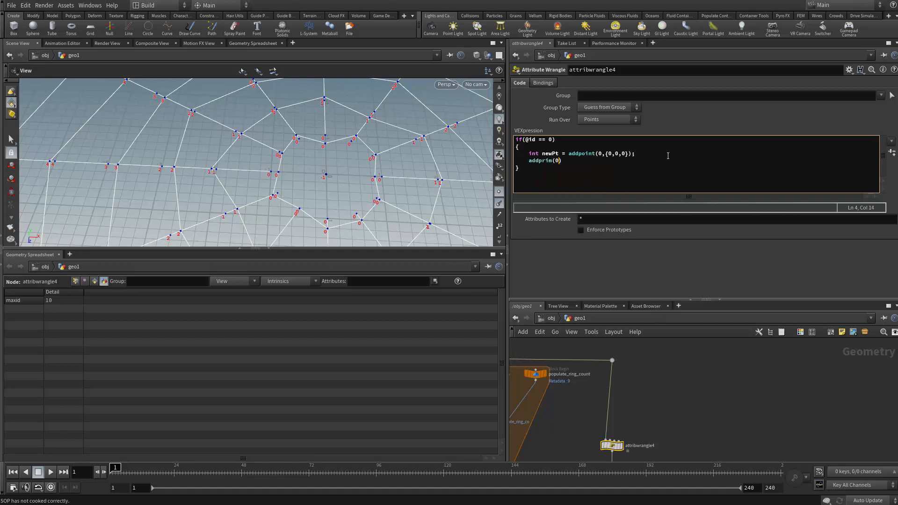
text(0,"")
text(polyline)
text(,@ptnu)
text(m,newPt);)
Review the addpoint expression and the addprim point arguments, and check the lines drawn to the web's centre
click(543, 153)
drag(568, 153, 638, 152)
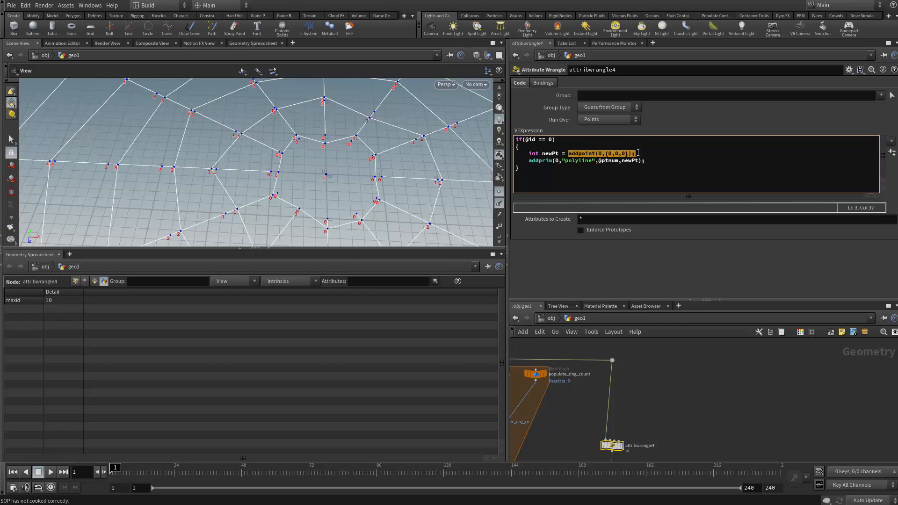
double_click(609, 161)
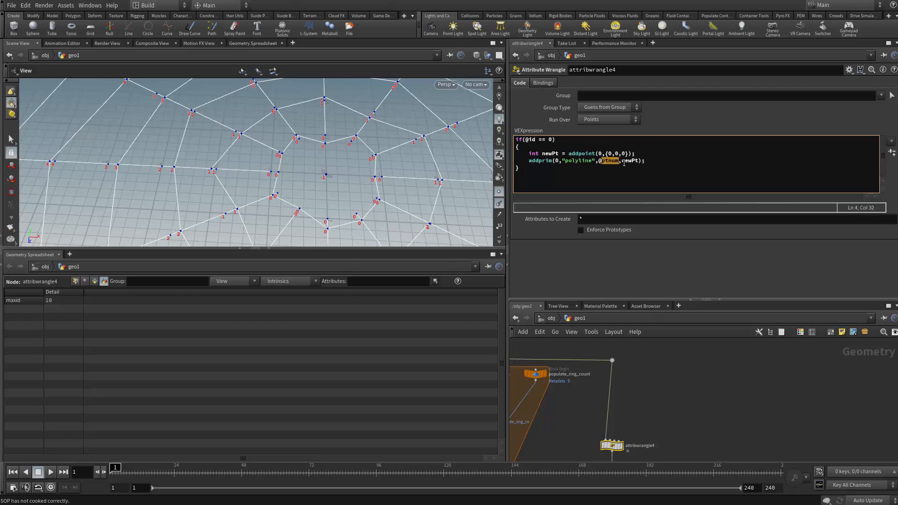
double_click(625, 162)
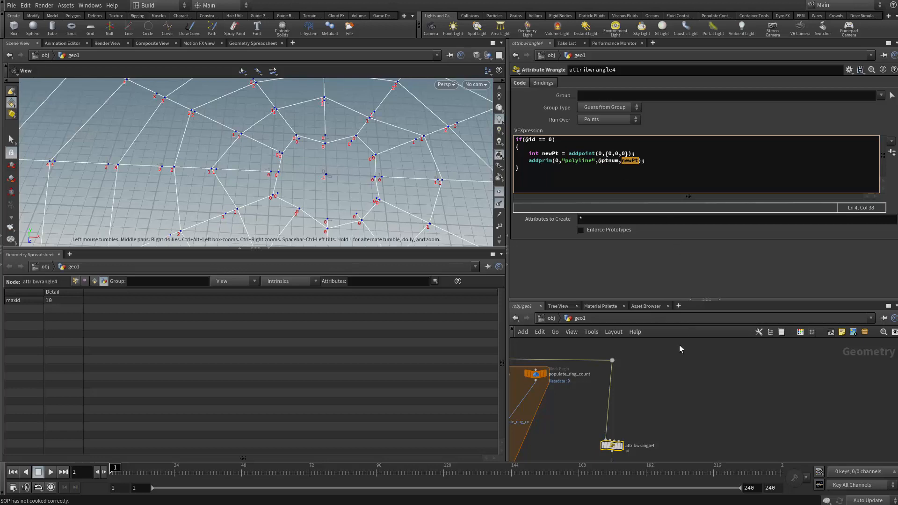
middle_drag(676, 406, 667, 367)
scroll(667, 366, up, 1)
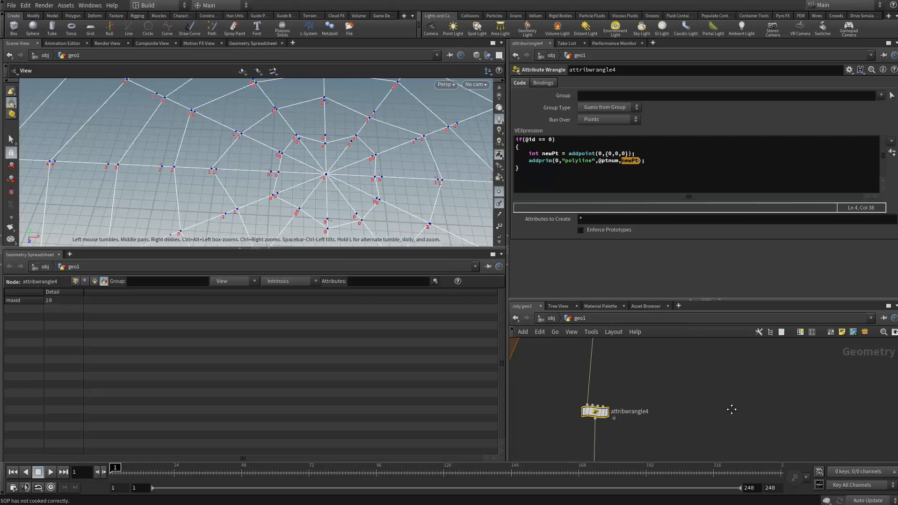
middle_drag(732, 407, 660, 391)
Add setpointattrib(0,"id",newPt,-2); below the addprim line and apply the code to give the centre point its own id
click(665, 164)
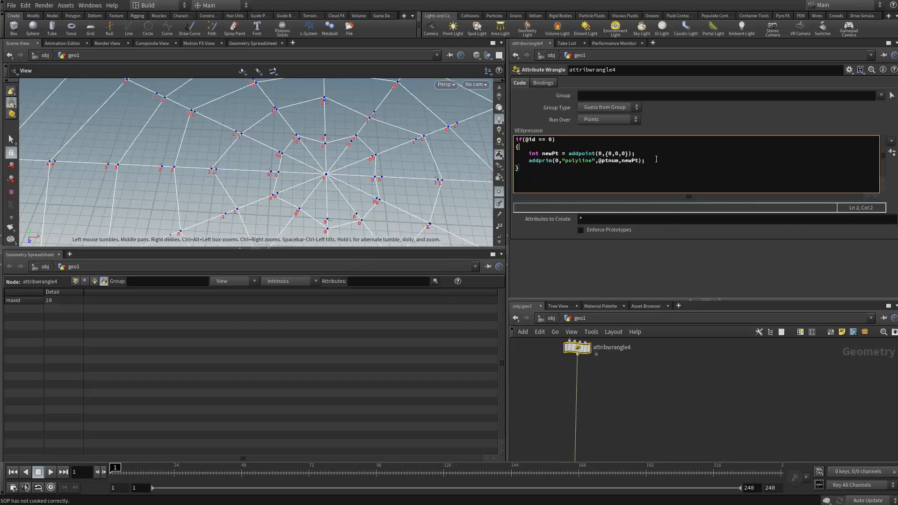
key(Return)
right_drag(361, 184, 388, 194)
click(542, 168)
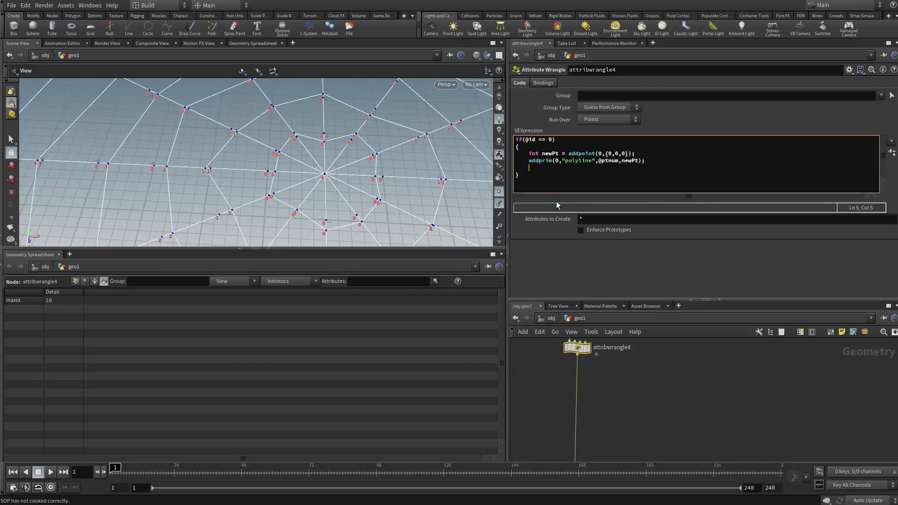
text(setpointattrib)
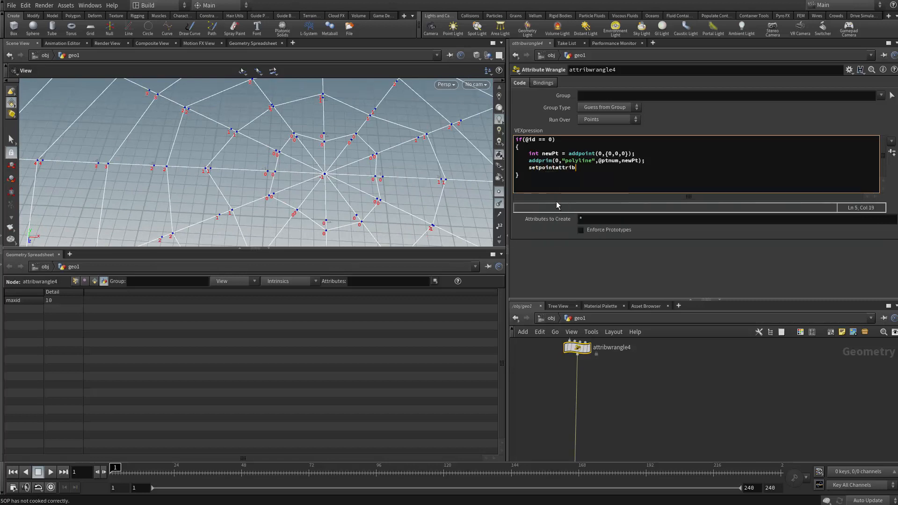
text((0)
text(,"")
key(Left)
text(id,newpt,-1)
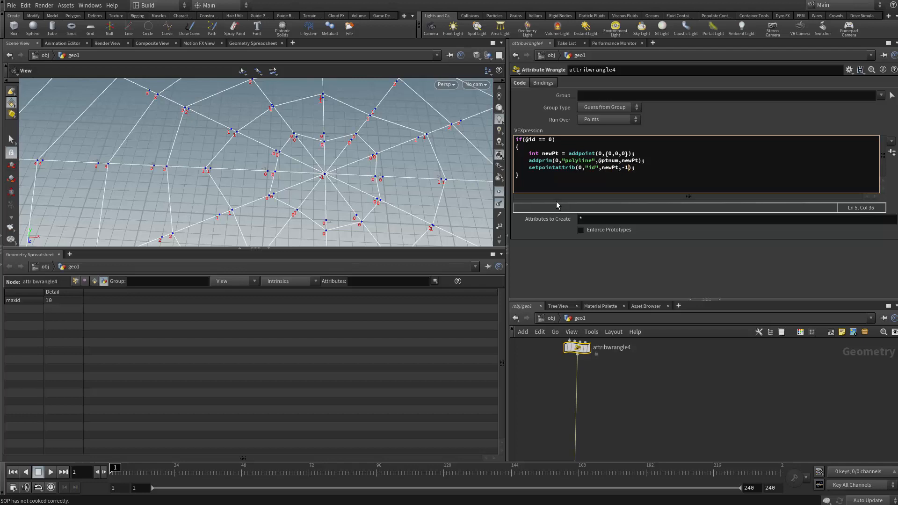
key(ctrl+a)
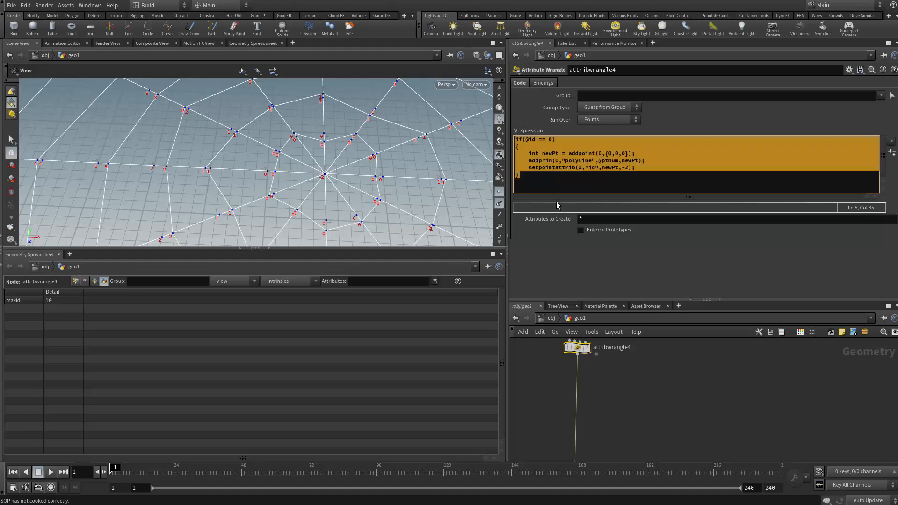
Examine the id numbers across the web, and display attribwrangle4's output to check the spokes on their own
drag(307, 187, 348, 117)
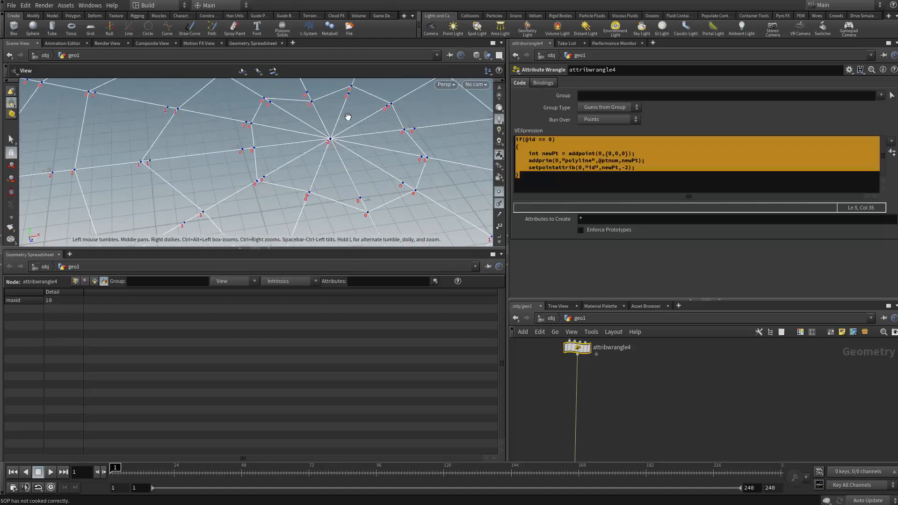
scroll(337, 150, down, 8)
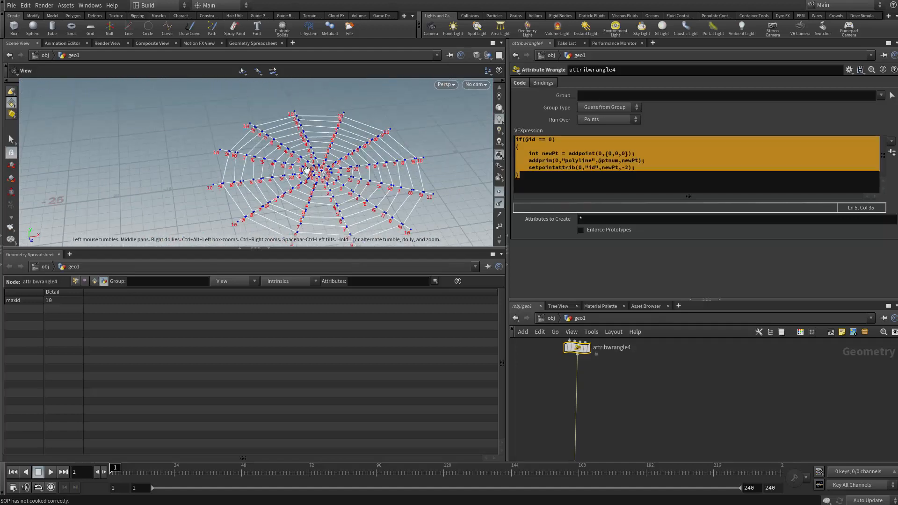
scroll(306, 169, up, 3)
scroll(658, 384, down, 3)
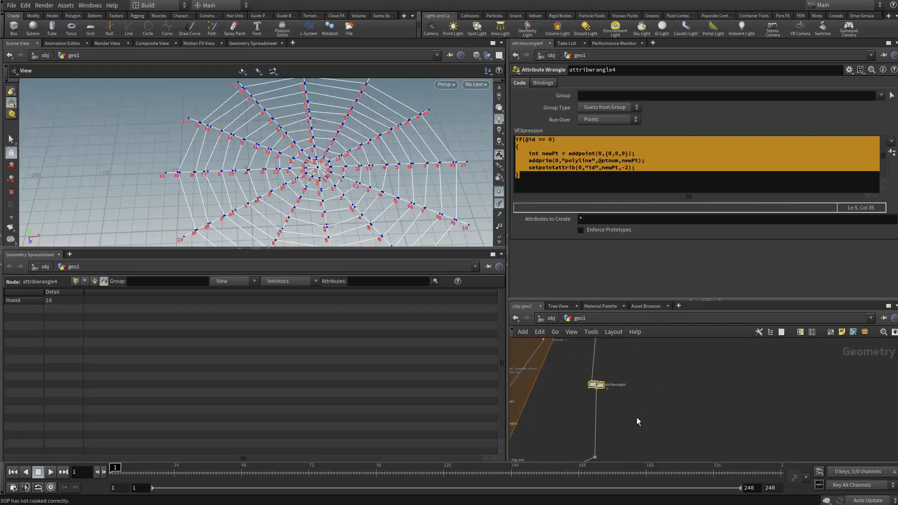
scroll(624, 406, up, 5)
click(573, 355)
scroll(590, 392, down, 3)
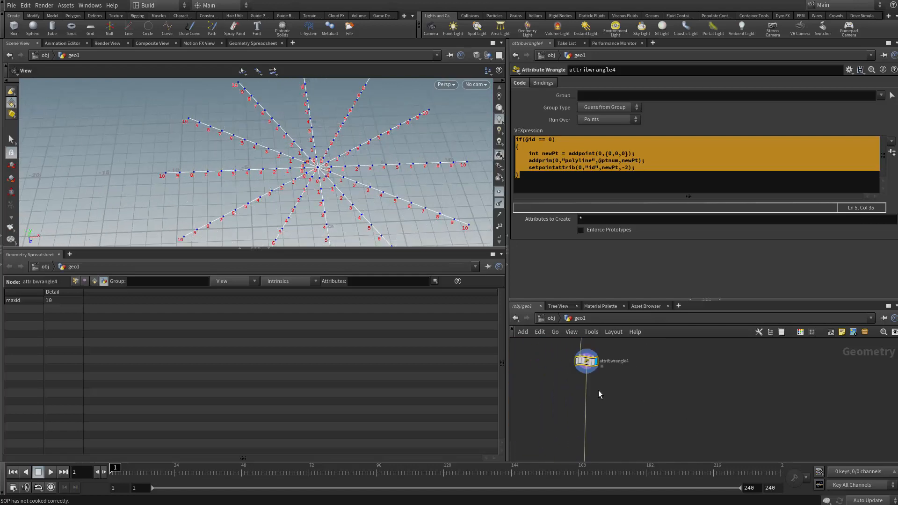
scroll(600, 394, down, 1)
Display merge1 and examine how the ring points and spoke points with matching ids sit along each spoke
middle_drag(580, 440, 580, 405)
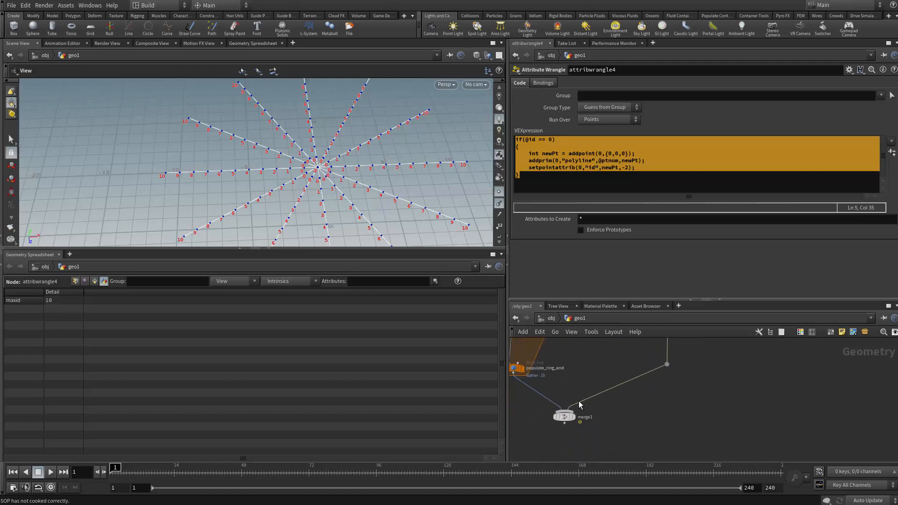
click(573, 416)
middle_drag(611, 355, 609, 397)
scroll(293, 196, up, 5)
drag(360, 184, 383, 173)
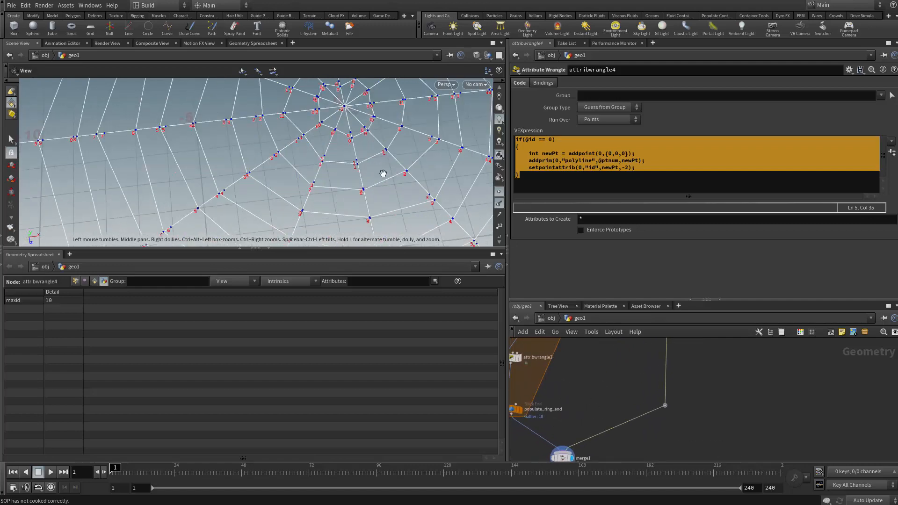
drag(414, 114, 382, 140)
drag(453, 188, 310, 184)
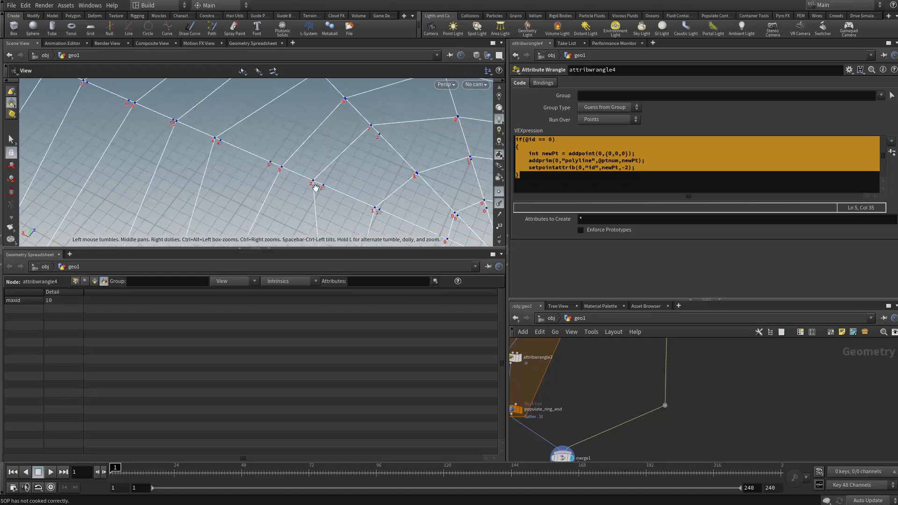
middle_drag(640, 342, 632, 418)
middle_drag(630, 344, 619, 390)
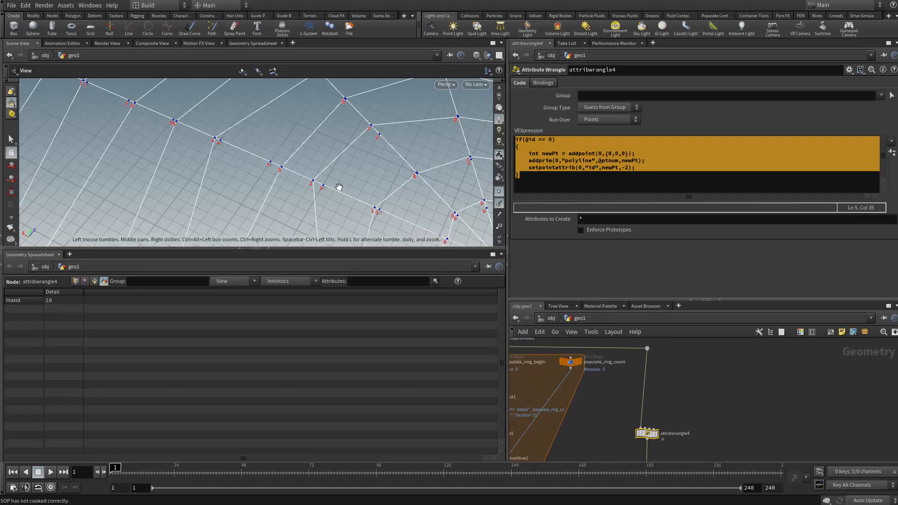
drag(335, 183, 329, 187)
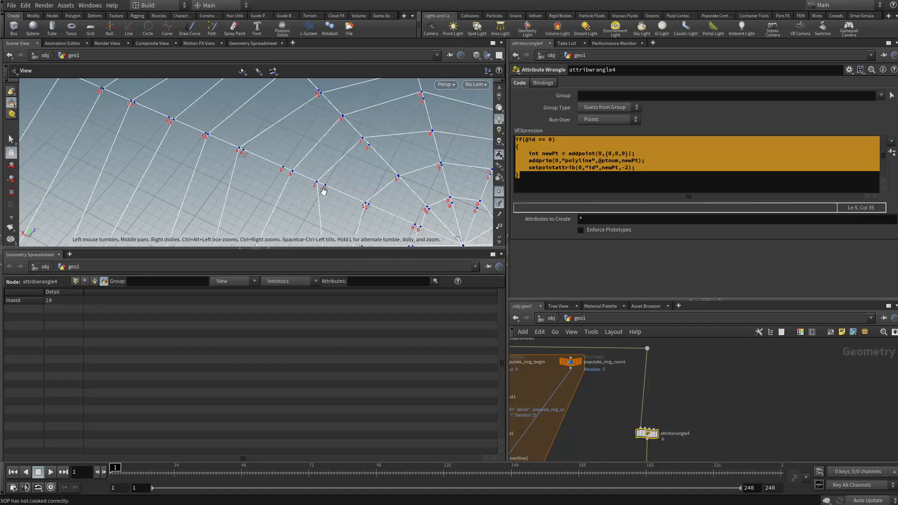
drag(323, 189, 239, 162)
scroll(748, 369, down, 4)
scroll(720, 426, up, 3)
Insert a new Attribute Wrangle on the spoke branch between the wire dot and merge1
middle_drag(719, 427, 640, 383)
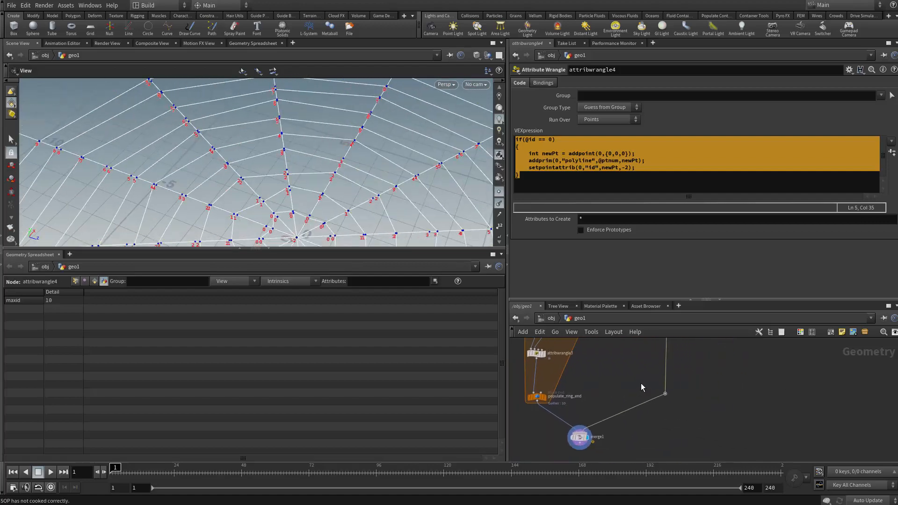
middle_drag(677, 410, 667, 391)
key(Tab)
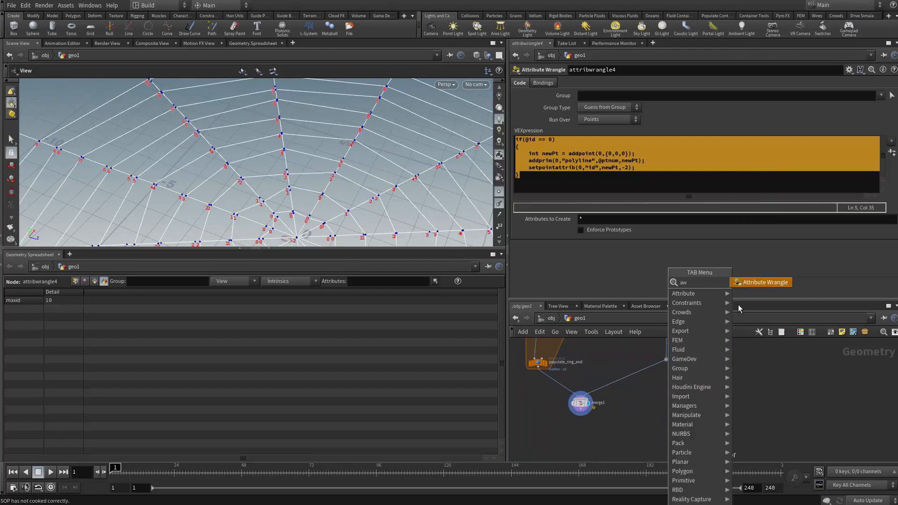
click(637, 378)
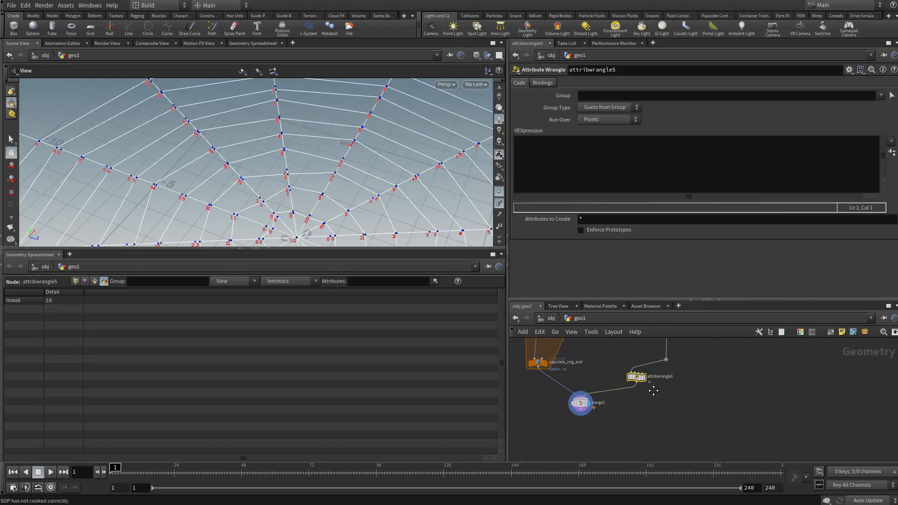
scroll(638, 381, up, 3)
middle_drag(638, 381, 621, 397)
drag(620, 393, 633, 397)
Connect the output of populate_ring_end to the second input of attribwrangle5
scroll(609, 392, down, 3)
middle_drag(595, 386, 614, 379)
scroll(612, 378, up, 2)
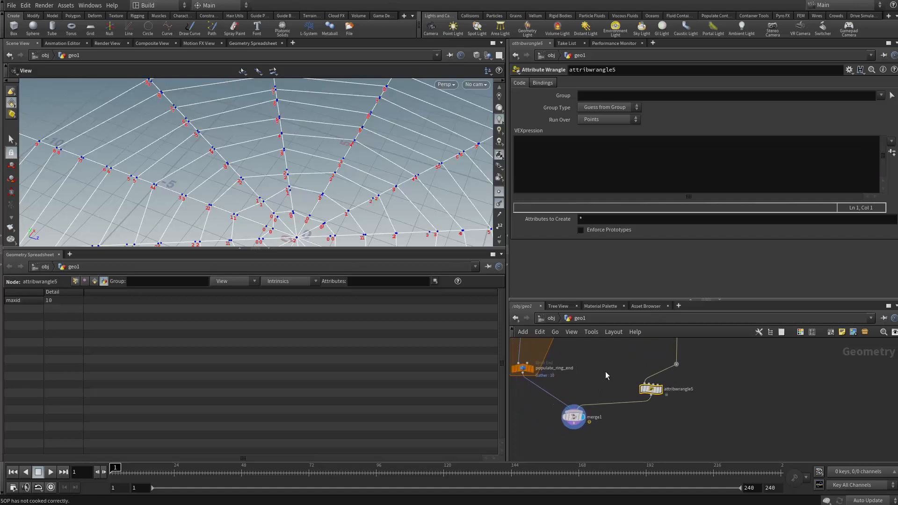
scroll(652, 389, up, 1)
scroll(653, 391, up, 1)
middle_drag(558, 388, 622, 399)
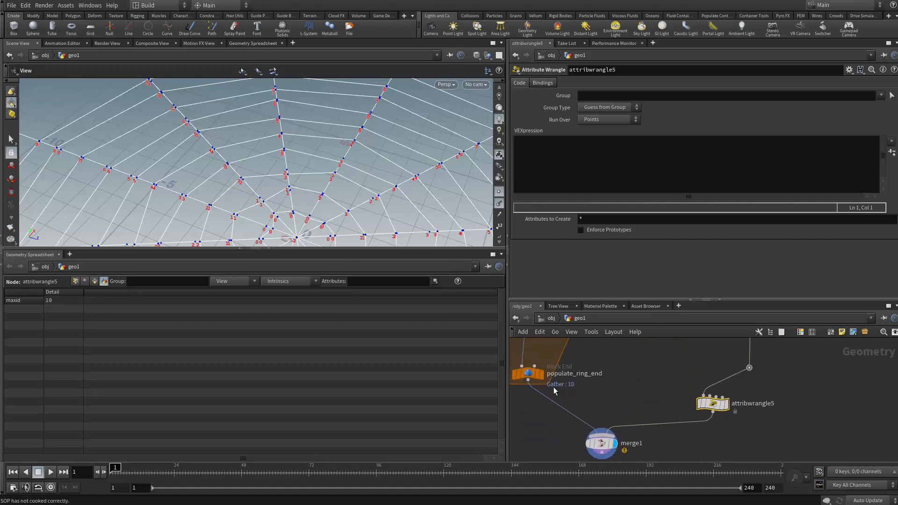
click(528, 381)
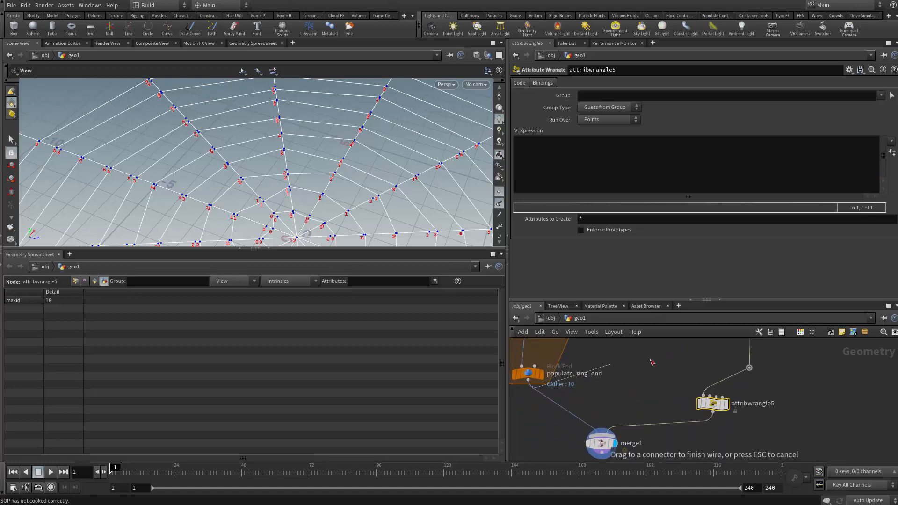
click(706, 389)
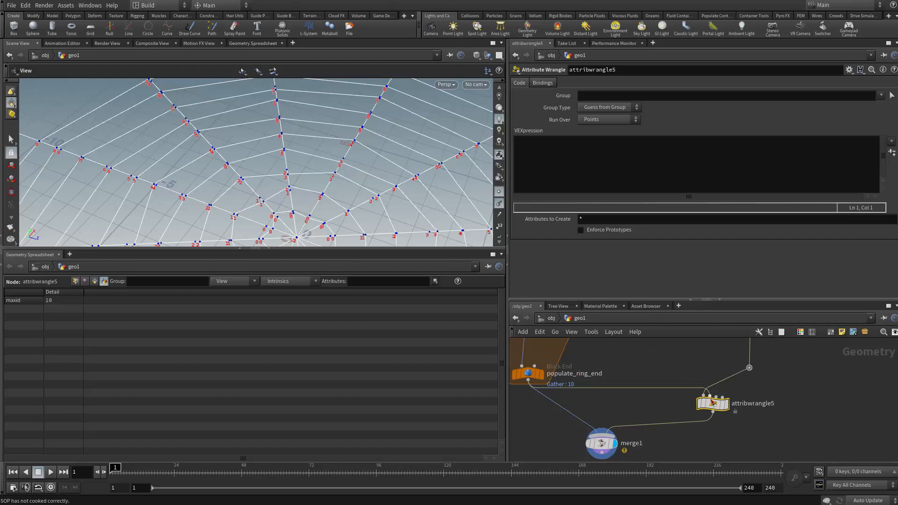
Show populate_ring_end as a template and examine the gaps between ring points and spoke points sharing an id
click(538, 373)
drag(370, 181, 419, 178)
scroll(419, 177, up, 5)
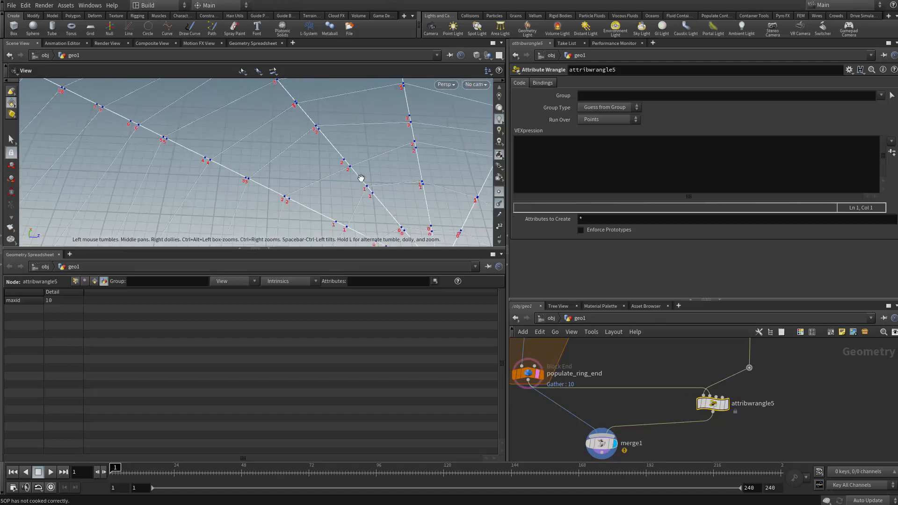
scroll(404, 186, up, 2)
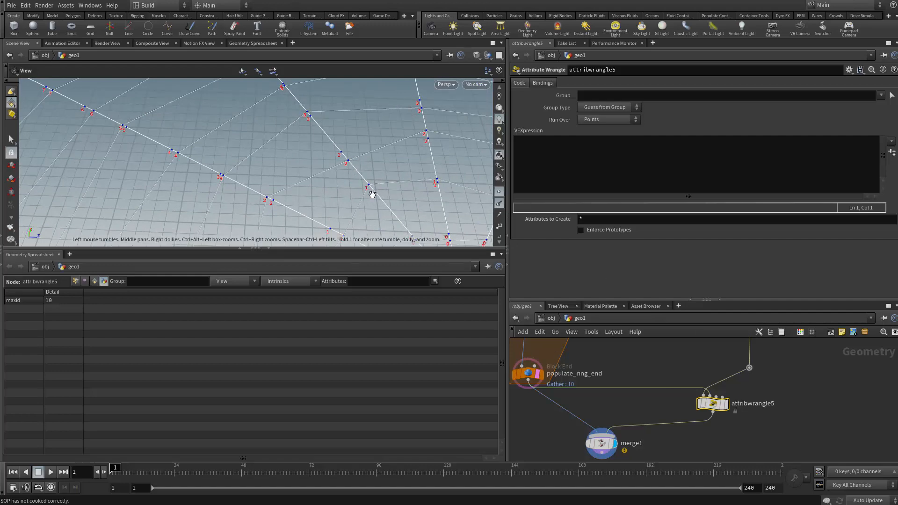
scroll(374, 193, up, 3)
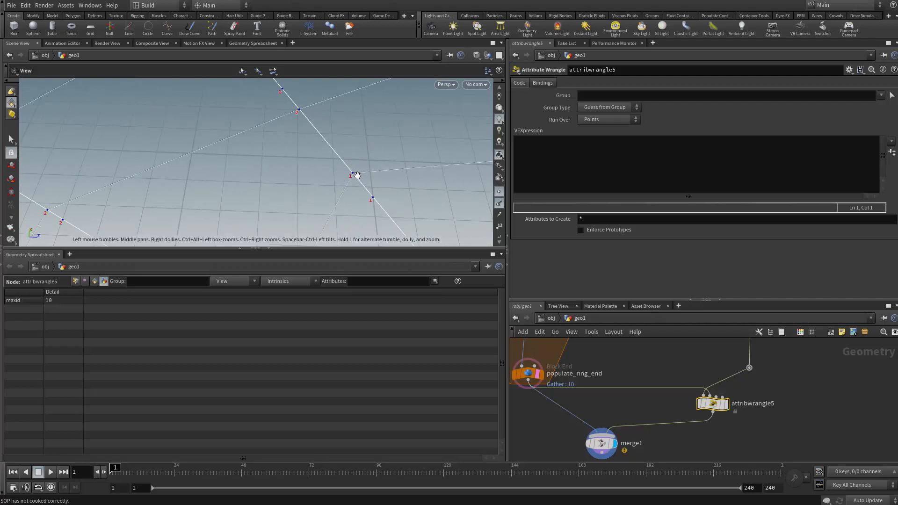
scroll(357, 176, down, 5)
scroll(363, 175, up, 3)
scroll(363, 175, down, 5)
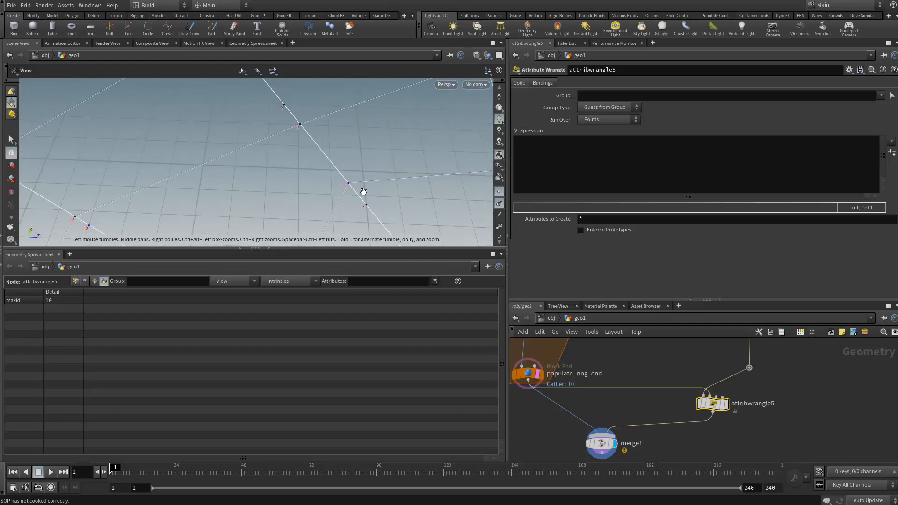
In attribwrangle5, write the VEX line int ptsNearBy[] = pcfind(1,"P",@P,1,1); to find nearby ring points
scroll(358, 181, up, 4)
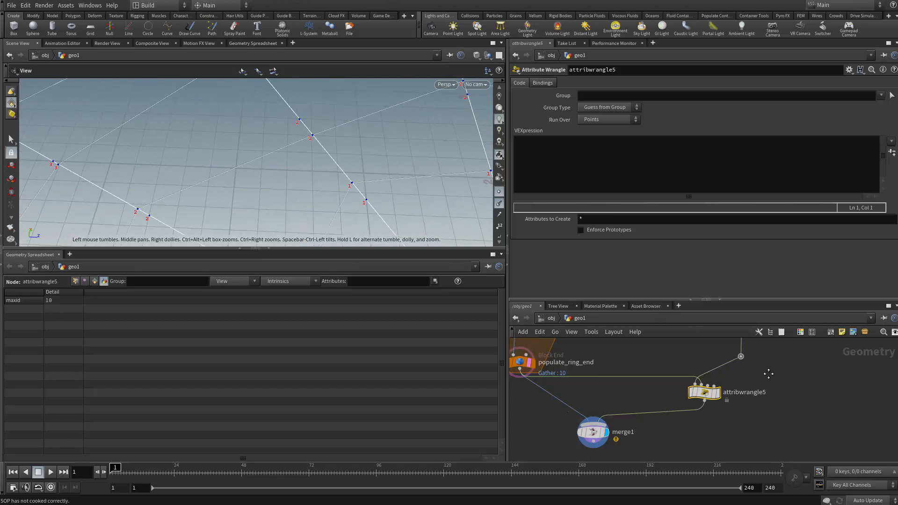
click(544, 167)
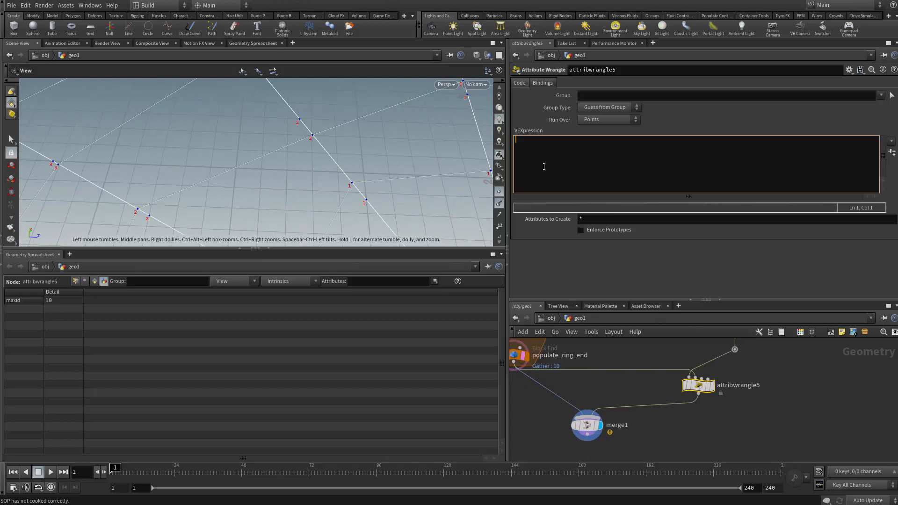
text(int ptsNearBy[] = pcf)
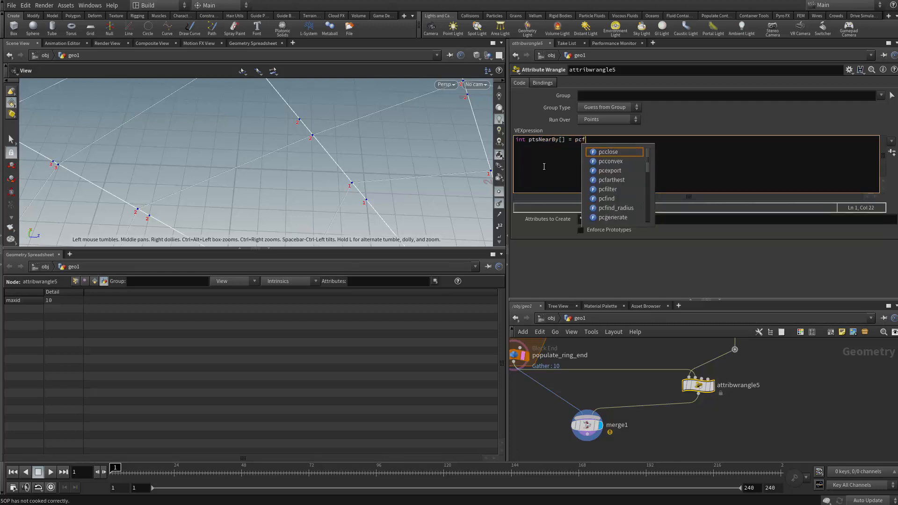
text(ind())
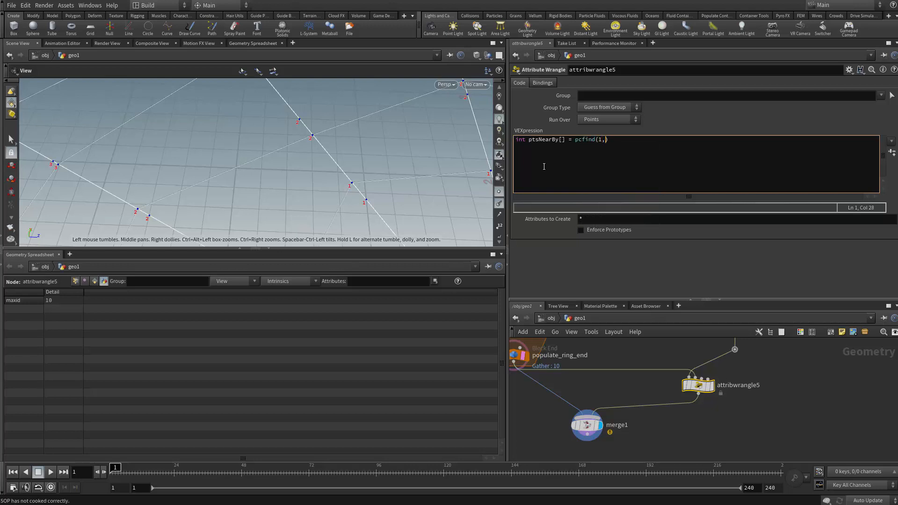
text(")
key(Left)
key(Left)
text(P")
text(;)
key(ctrl+a)
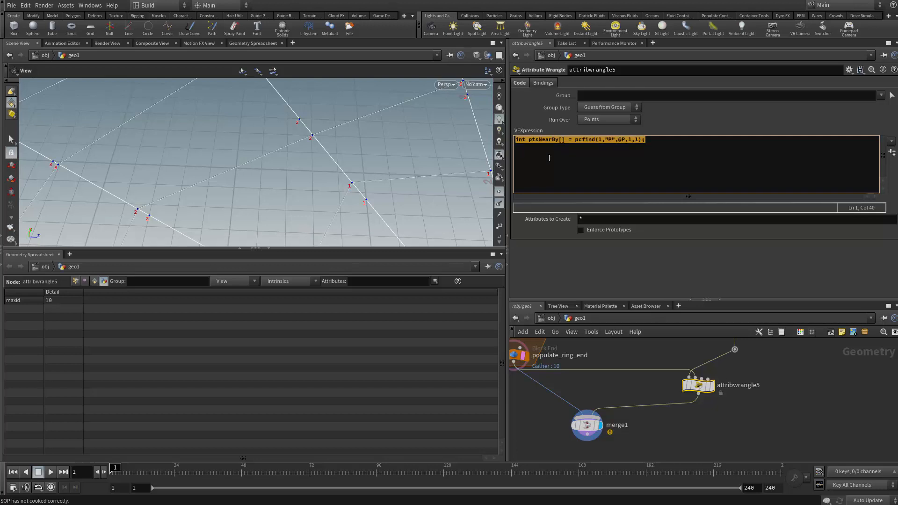
Review the pcfind search radius and maximum point arguments against the point spacing along the spokes
click(601, 139)
drag(631, 139, 625, 140)
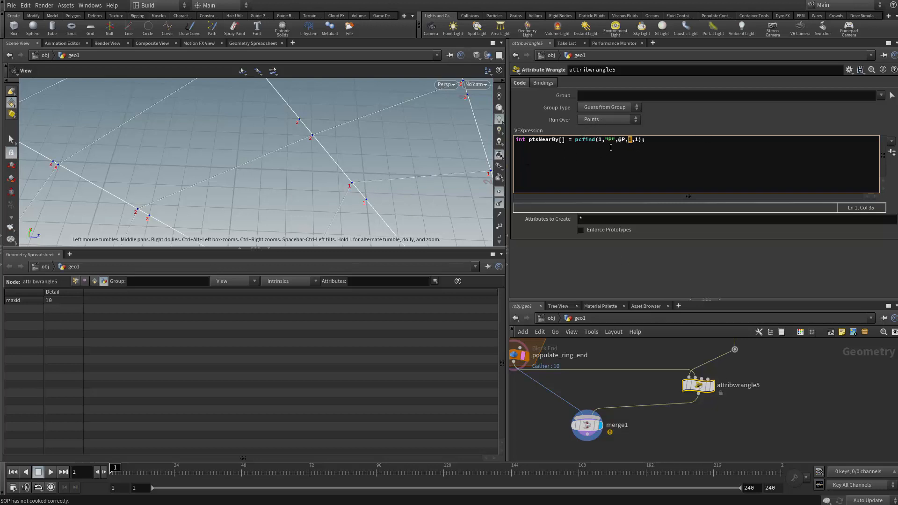
click(636, 140)
right_drag(244, 224, 345, 130)
middle_drag(345, 131, 358, 91)
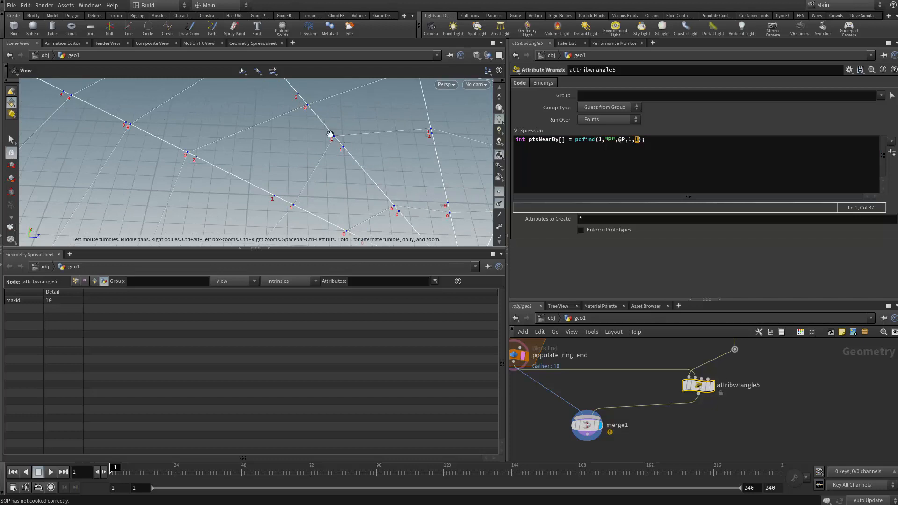
scroll(336, 143, up, 5)
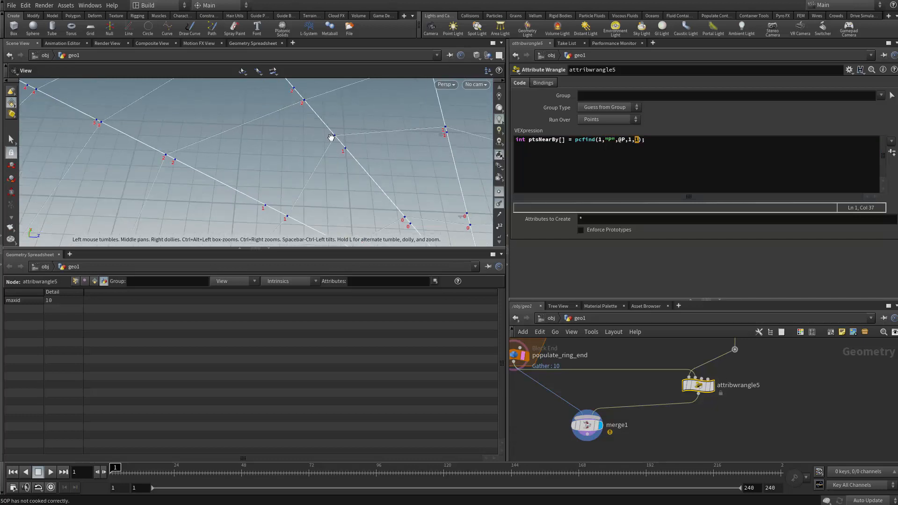
Start an if statement on a new line below the pcfind line
click(702, 147)
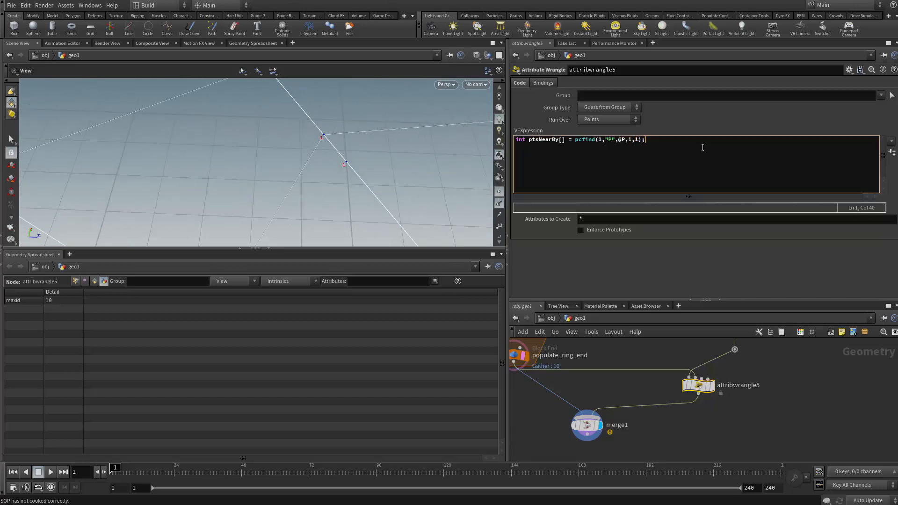
key(Return)
text(if)
text(()
text(@P)
key(BackSpace)
key(BackSpace)
text(@id =)
text(= ))
key(BackSpace)
key(BackSpace)
key(BackSpace)
key(BackSpace)
key(BackSpace)
key(BackSpace)
key(BackSpace)
key(BackSpace)
Complete the if condition as len(ptsNearBy)>0 and open an empty braced block beneath it
text(())
text(len())
double_click(548, 140)
key(ctrl+c)
click(539, 146)
key(ctrl+v)
text(>0)
key(Right)
key(Return)
text({)
key(Return)
key(Return)
Inside the if block, declare int otherId = point(1,"id",ptsNearBy[0]); to read the nearest ring point's id
scroll(381, 181, down, 8)
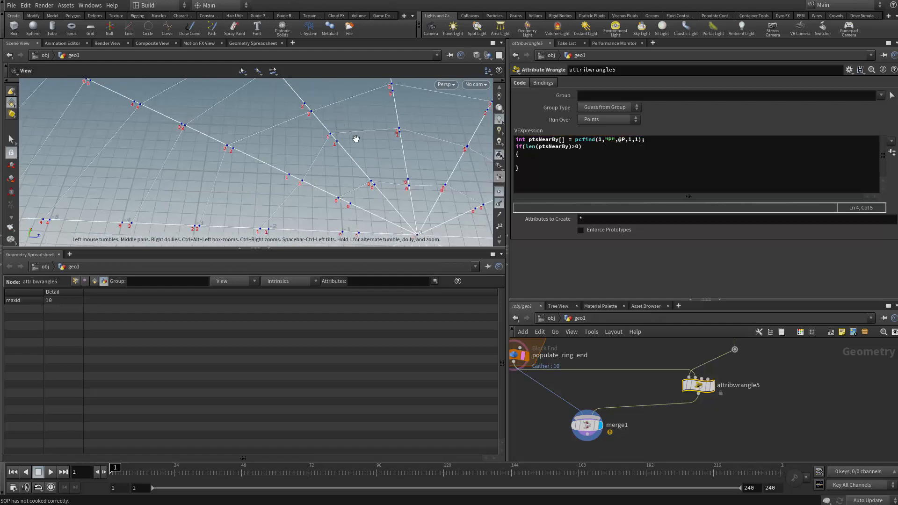
drag(356, 139, 305, 182)
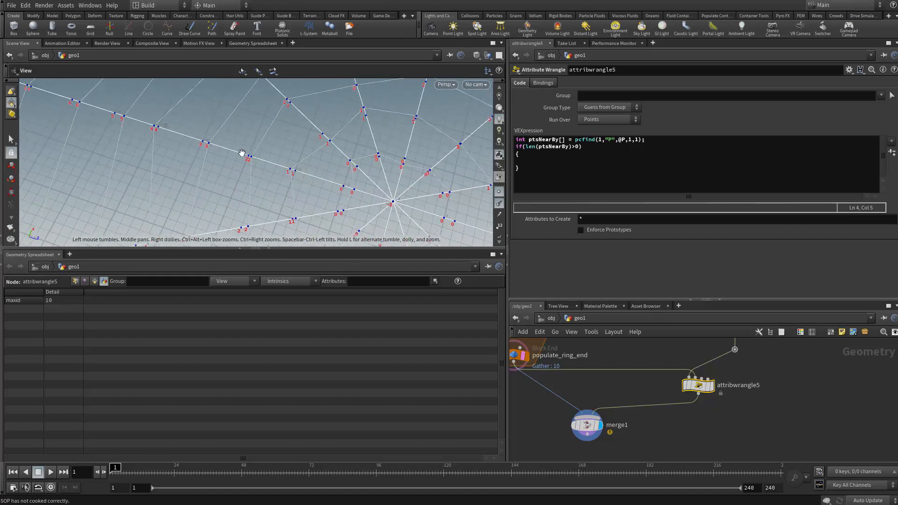
click(603, 169)
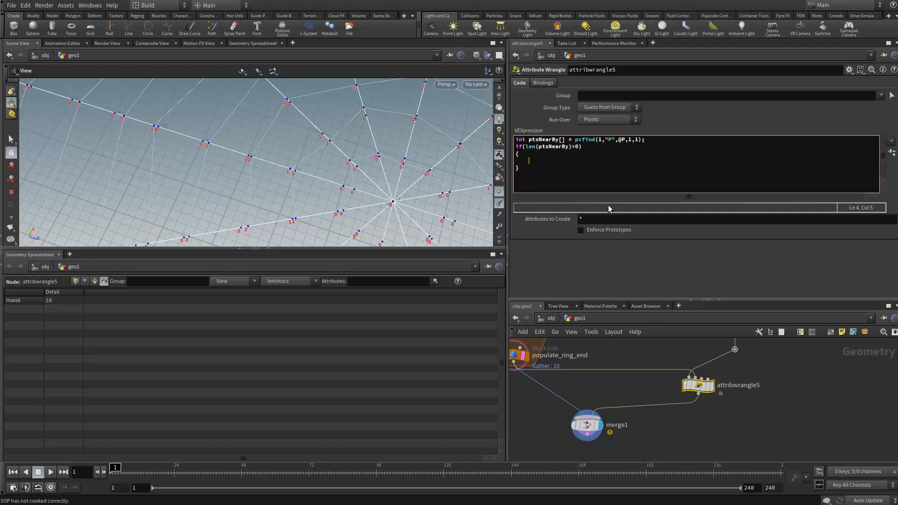
text(int otherId = ptsNearBy[0)
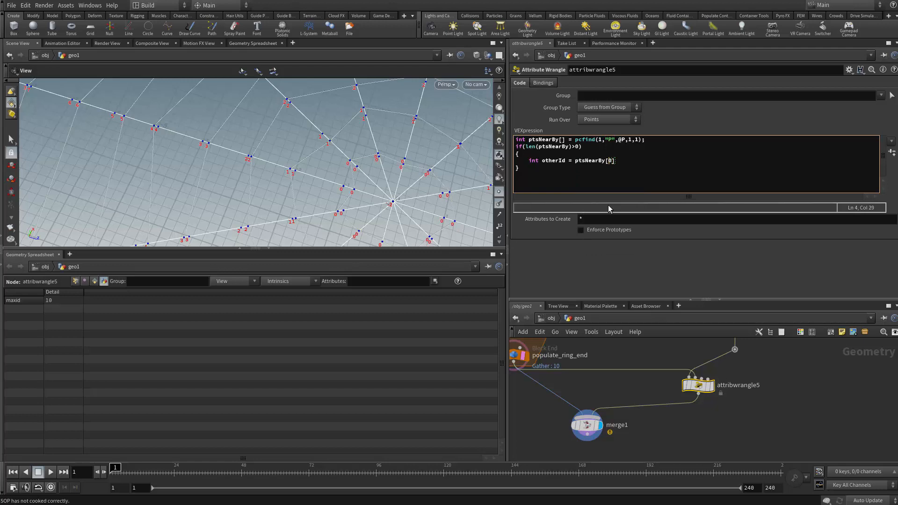
text(point)
text(()
text(1,)
text(")
text(id")
text(,)
key(Right)
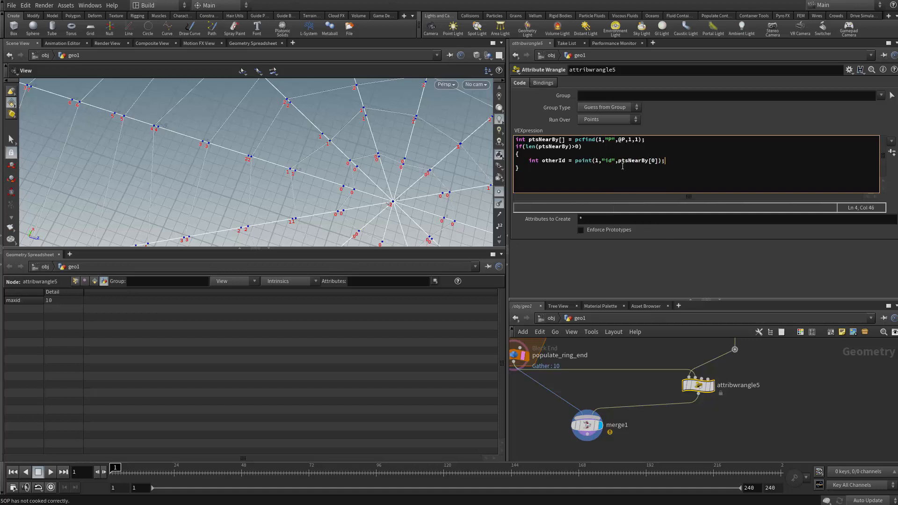
drag(574, 139, 659, 138)
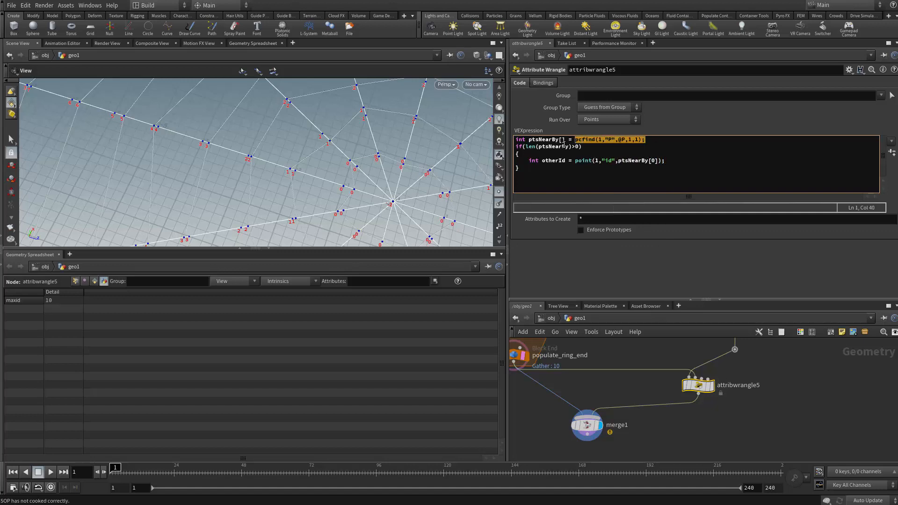
click(598, 139)
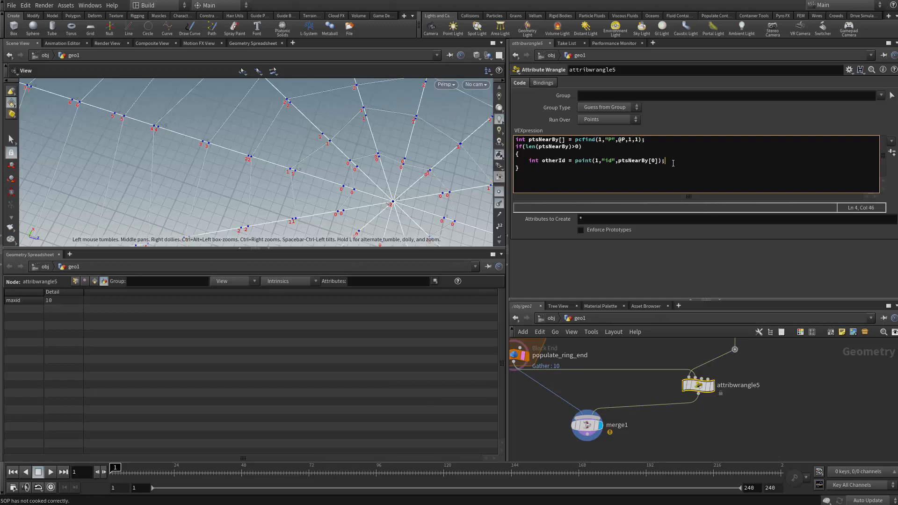
key(Return)
text(if ()@id == otherId)
key(End)
key(Return)
text({})
key(Return)
key(Return)
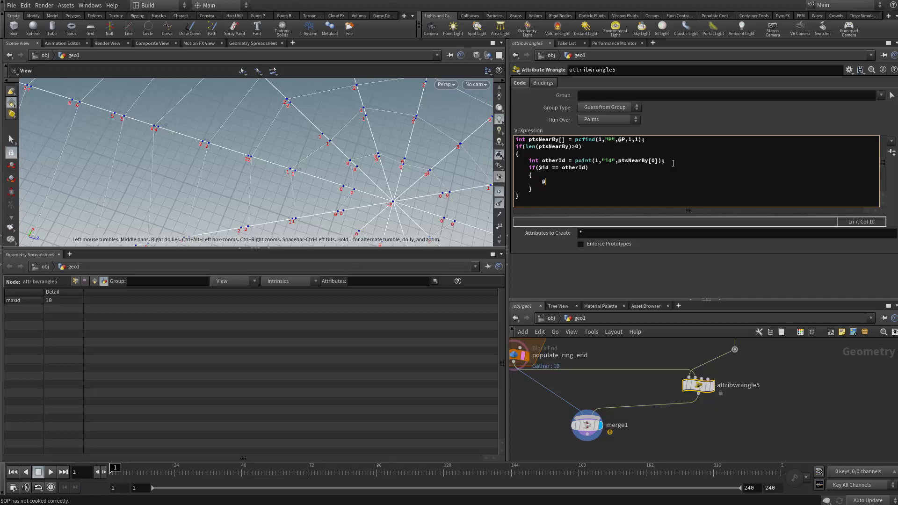
In the nested block, write vector pos = point(1,"P",ptsNearBy[0]); followed by @P = pos; and apply the code
text(vector pos = point)
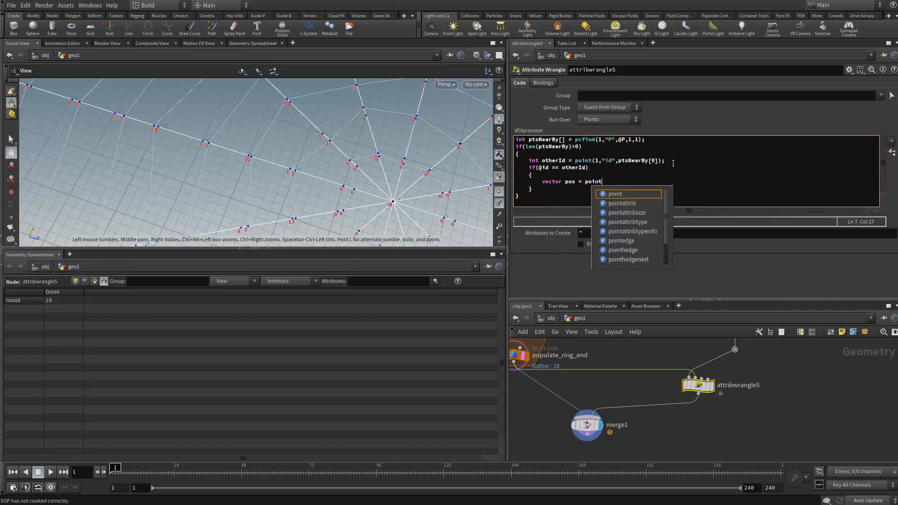
text(()
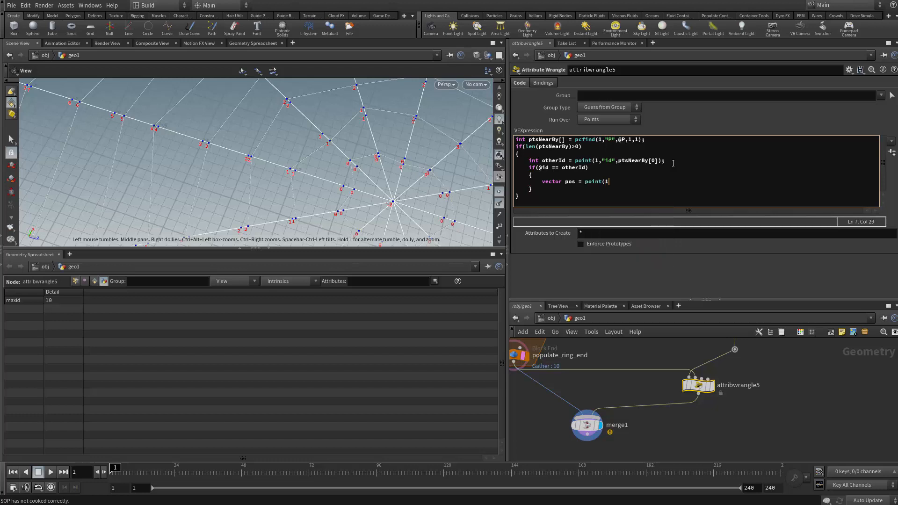
text(1,"")
drag(658, 161, 618, 163)
key(ctrl+c)
click(632, 178)
key(ctrl+v)
text(;)
key(Return)
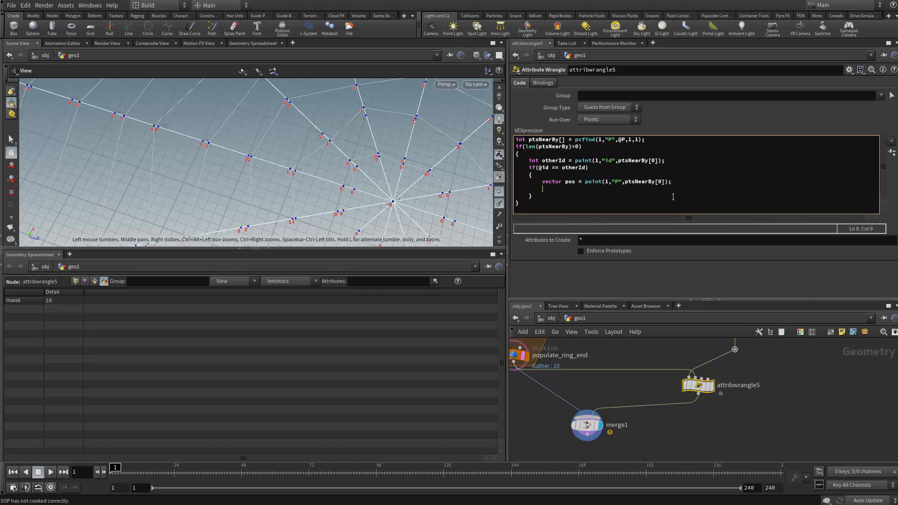
text(@P = pos;)
key(ctrl+a)
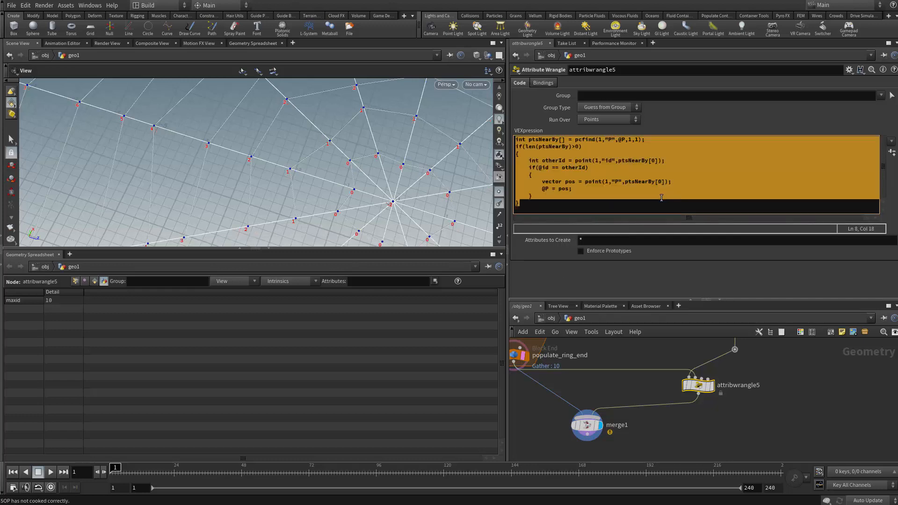
Examine the merged web from several angles, checking that spoke points coincide with the ring points of the same id
scroll(218, 186, down, 5)
mouse_move(218, 186)
mouse_down()
mouse_move(282, 163)
mouse_move(282, 170)
mouse_move(234, 177)
mouse_up()
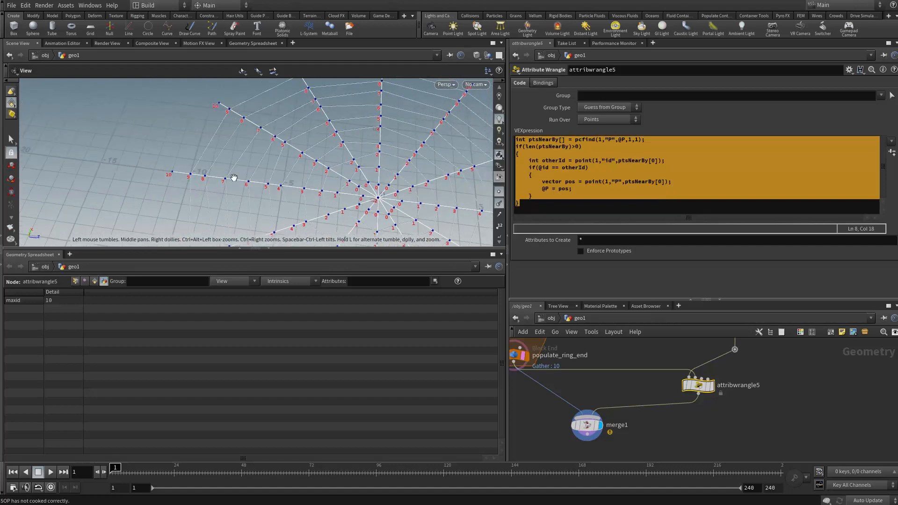
middle_drag(625, 391, 695, 395)
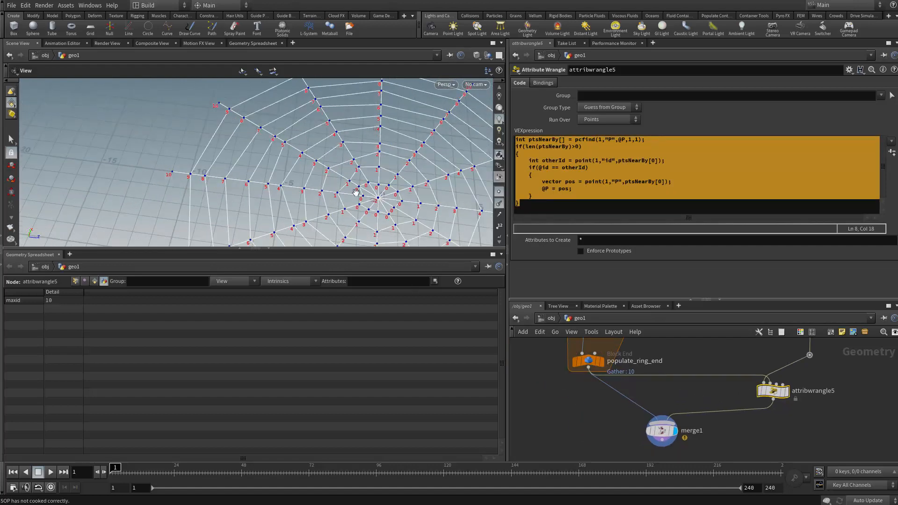
scroll(356, 192, up, 8)
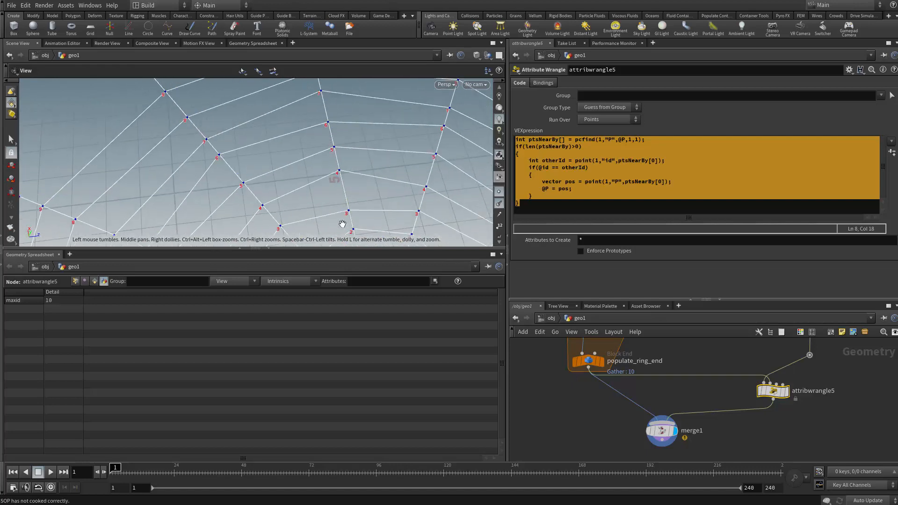
scroll(311, 160, down, 8)
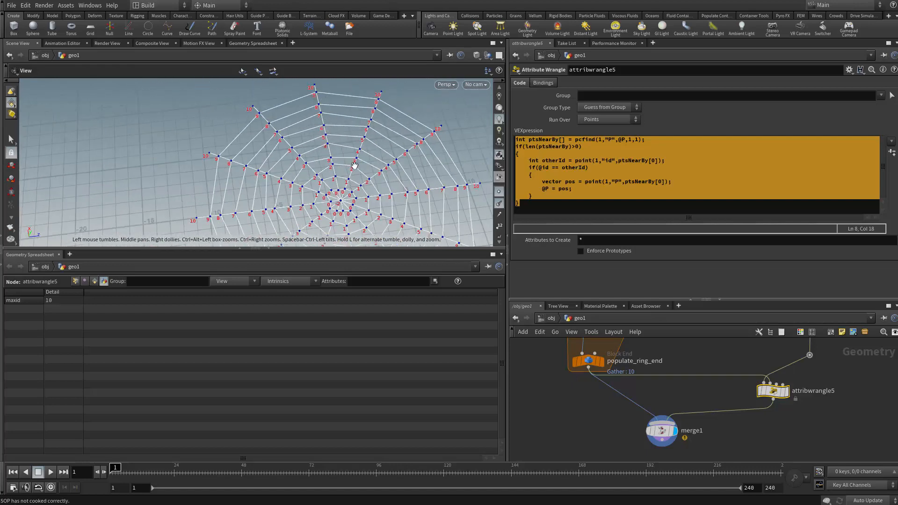
middle_drag(409, 206, 399, 161)
scroll(399, 161, up, 8)
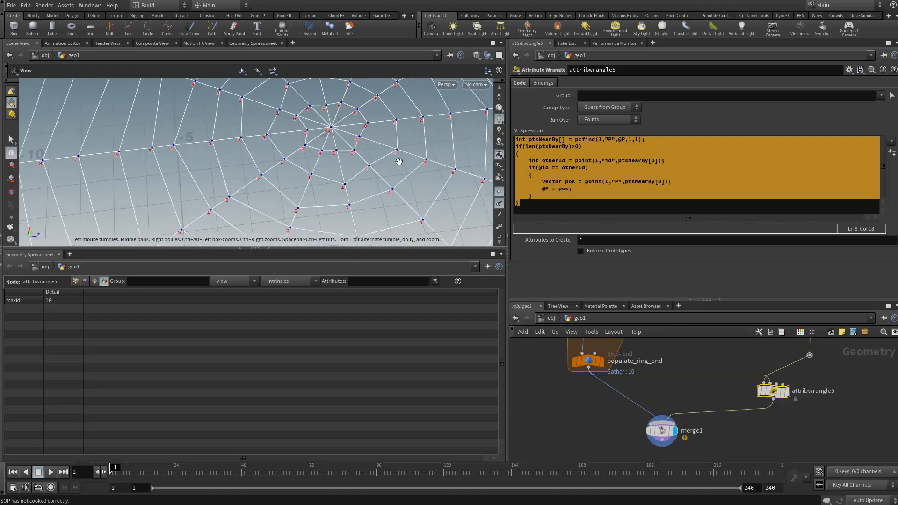
drag(398, 162, 362, 139)
middle_drag(363, 139, 358, 176)
drag(359, 177, 375, 201)
right_drag(374, 200, 387, 145)
middle_drag(387, 145, 393, 175)
right_drag(392, 175, 265, 191)
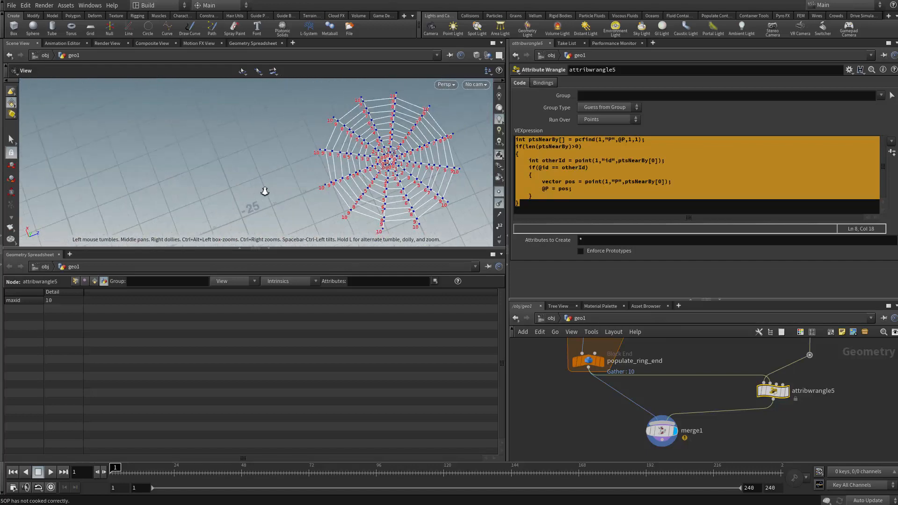
drag(266, 191, 427, 173)
right_drag(427, 173, 419, 156)
middle_drag(419, 156, 335, 174)
mouse_move(335, 174)
mouse_down()
mouse_move(304, 167)
mouse_move(342, 174)
mouse_up()
right_drag(342, 175, 425, 173)
middle_drag(425, 173, 418, 181)
drag(417, 182, 392, 193)
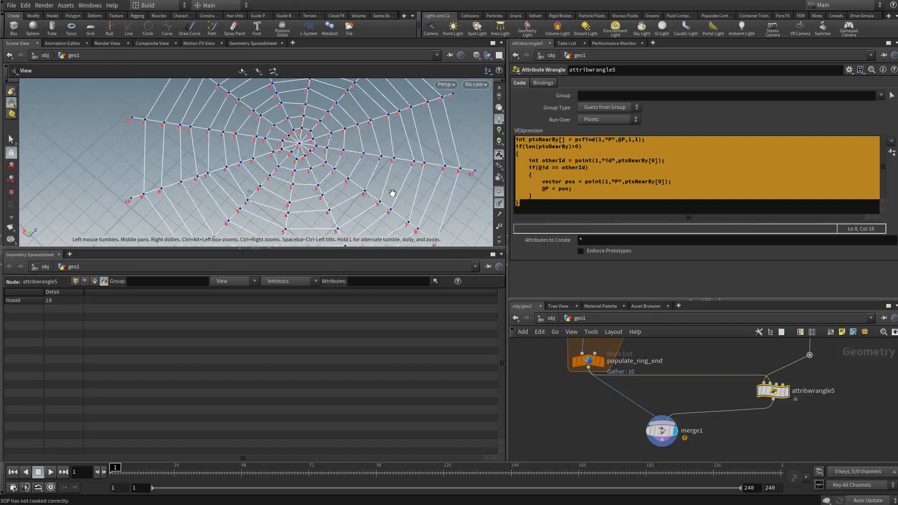
Set the Offset parameter of attribwrangle3, below convertline1 in the ring loop, to 0.326
scroll(689, 387, down, 1)
scroll(689, 387, up, 1)
middle_drag(677, 417, 627, 362)
scroll(627, 365, up, 2)
middle_drag(681, 389, 669, 407)
scroll(669, 406, down, 2)
drag(619, 399, 619, 417)
middle_drag(629, 346, 687, 441)
scroll(631, 382, up, 1)
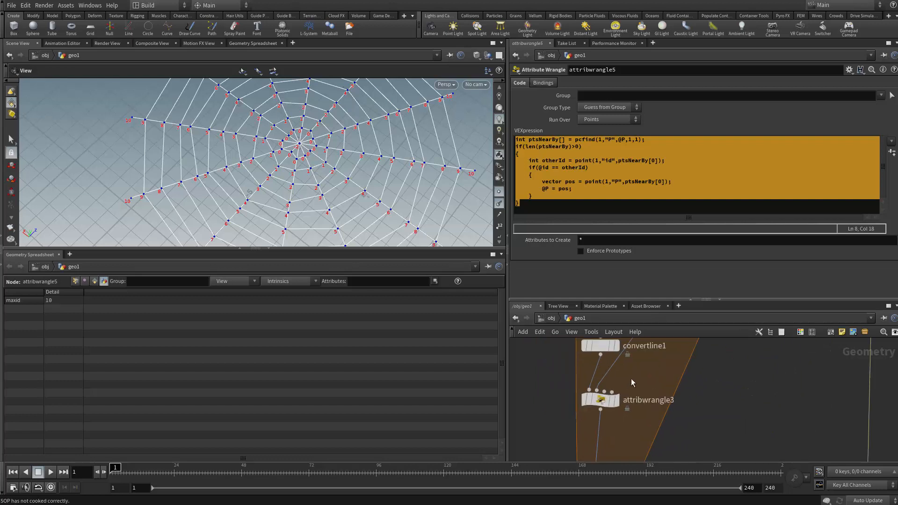
click(600, 399)
drag(694, 257, 717, 257)
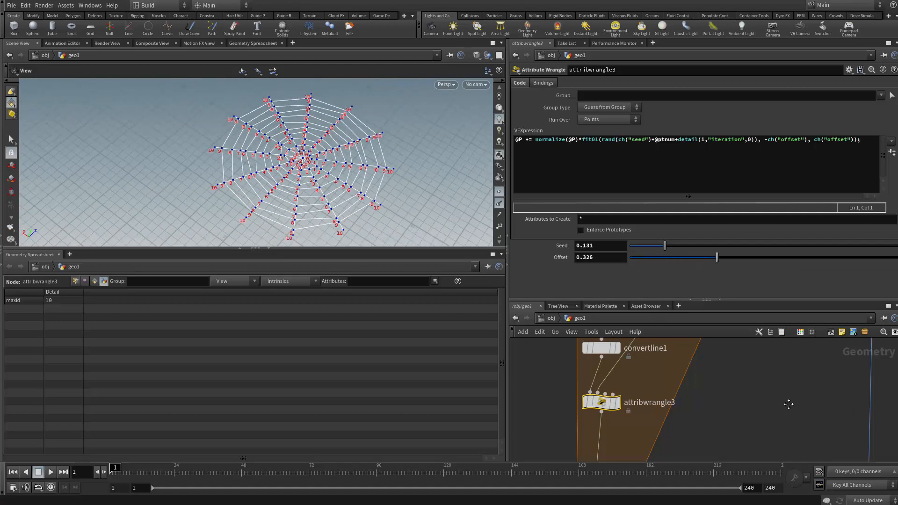
Add a Fuse node after merge1, connect it to the merge output, and display the fused web
middle_drag(791, 400, 734, 350)
middle_drag(736, 423, 722, 343)
scroll(707, 404, up, 3)
middle_drag(661, 429, 661, 385)
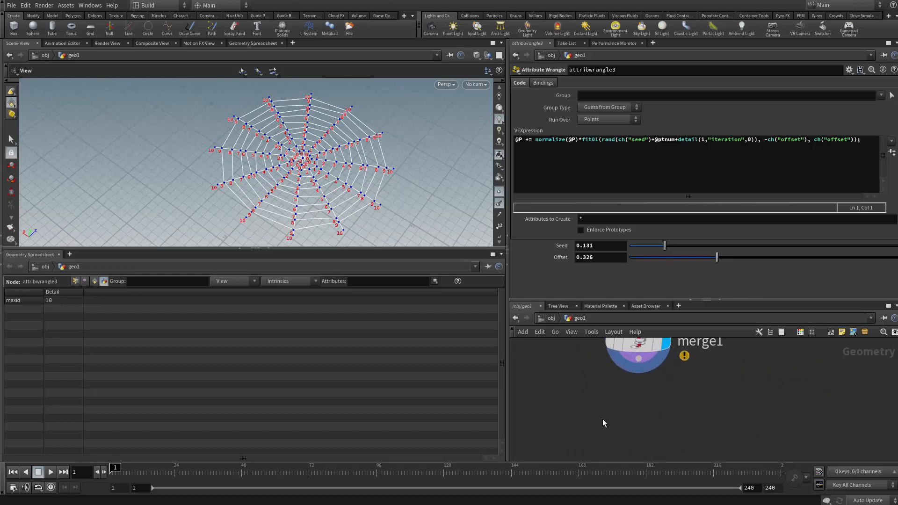
key(Tab)
text(fuse)
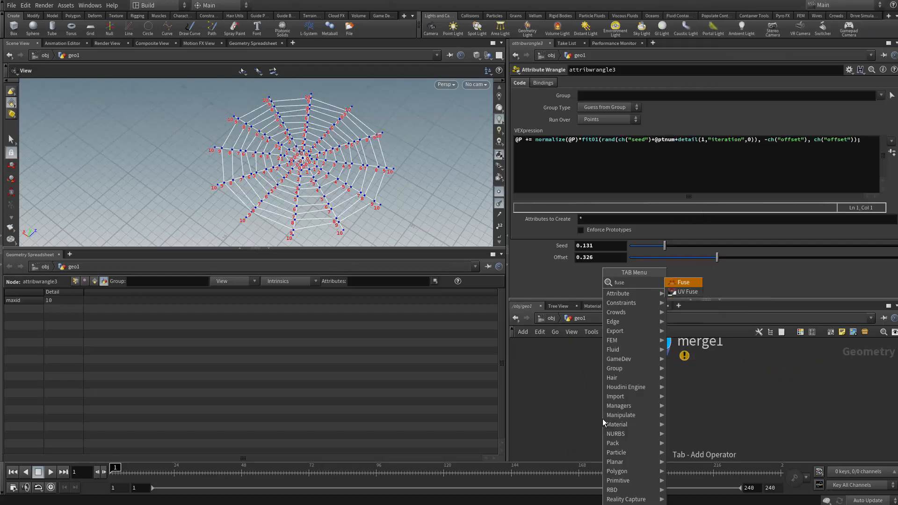
key(Return)
click(639, 406)
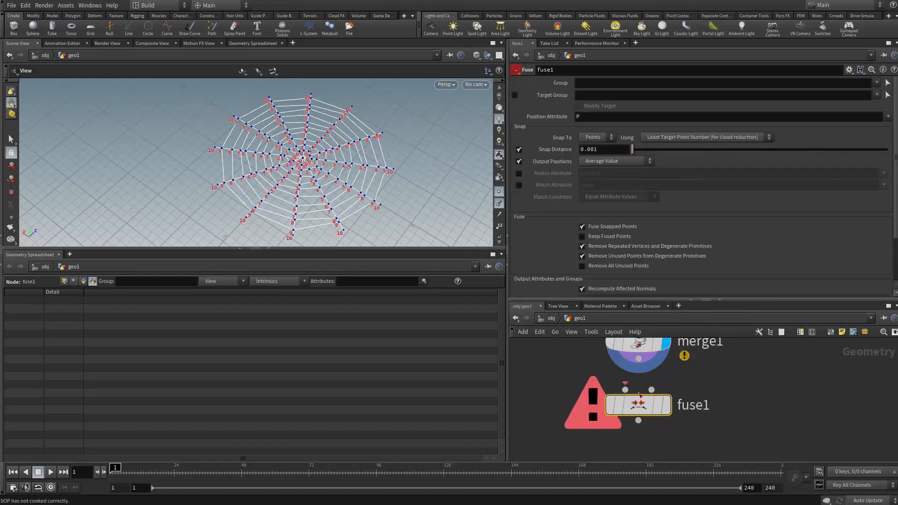
click(668, 406)
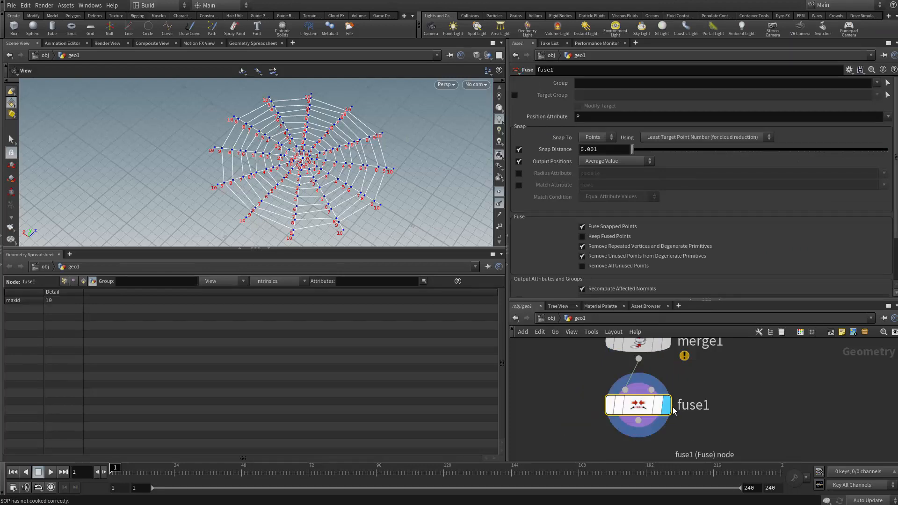
drag(350, 159, 361, 183)
right_drag(361, 183, 505, 192)
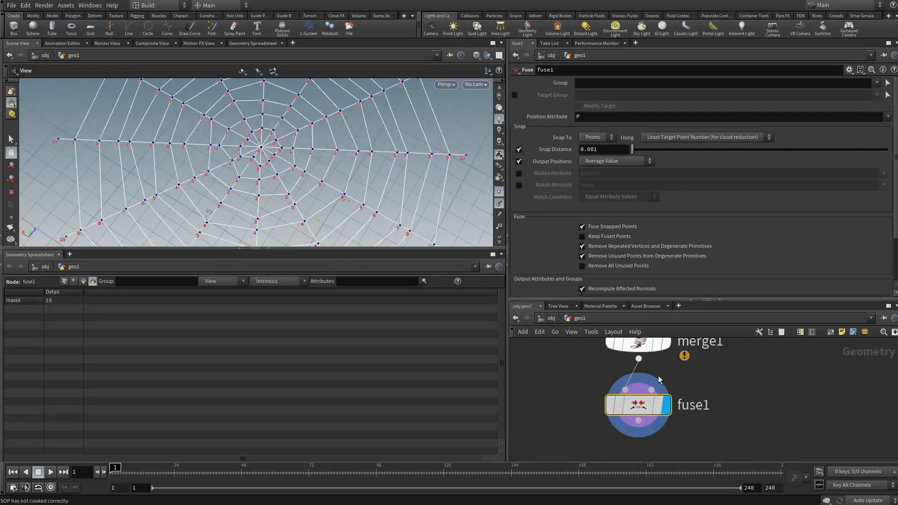
Examine the fused web up close and as a whole, checking the points where the spokes and rings meet
right_drag(398, 159, 437, 154)
drag(437, 154, 374, 145)
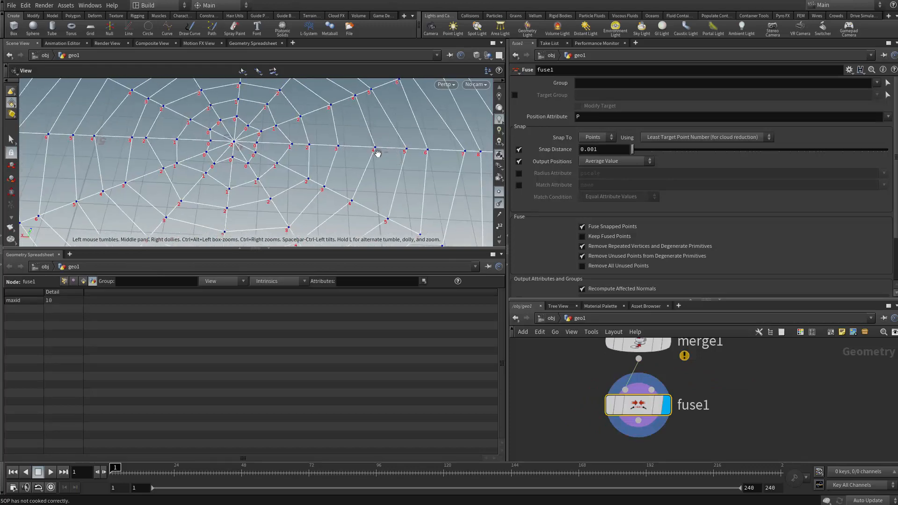
middle_drag(377, 150, 298, 171)
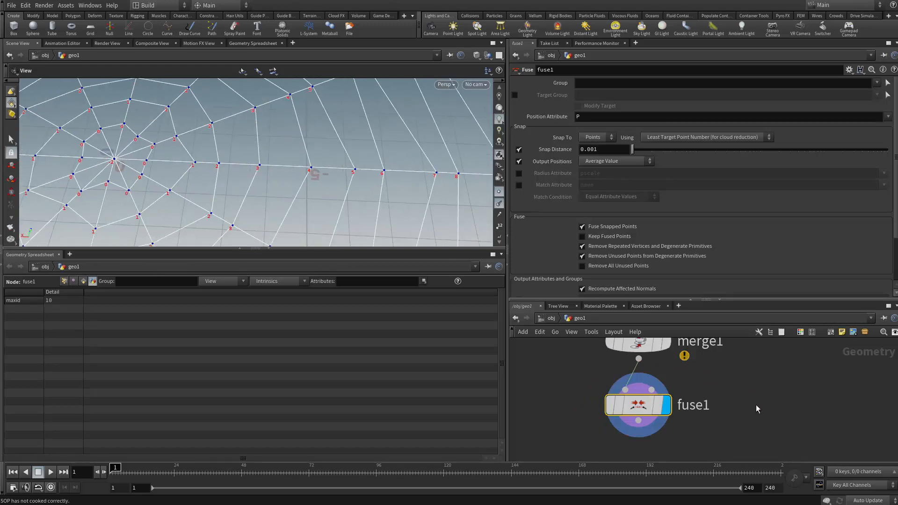
scroll(743, 379, down, 6)
middle_drag(655, 372, 578, 420)
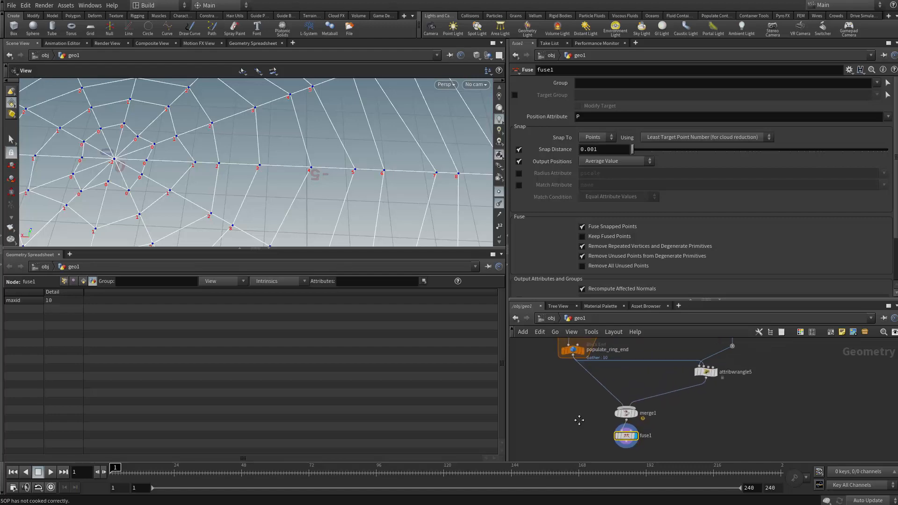
scroll(577, 420, down, 3)
scroll(358, 187, down, 6)
drag(256, 186, 342, 152)
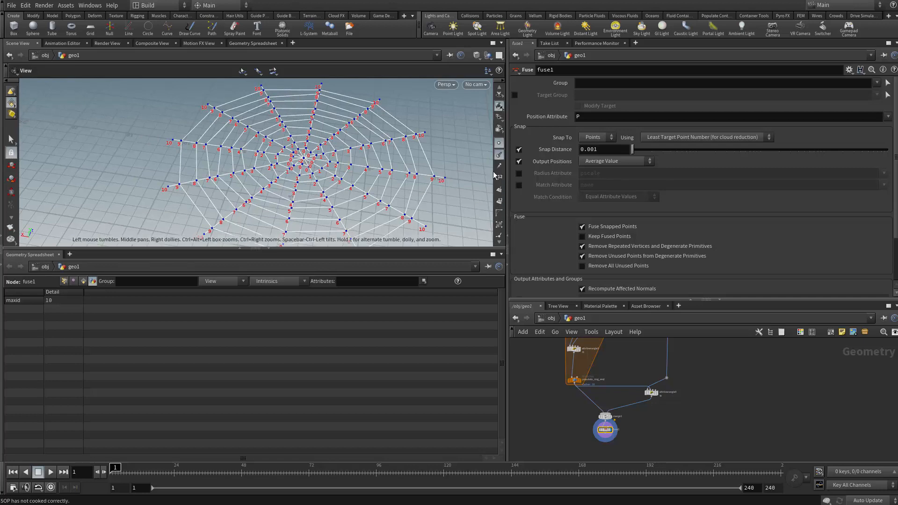
Turn off the id visualizer and examine the unlabelled web from several angles
key(d)
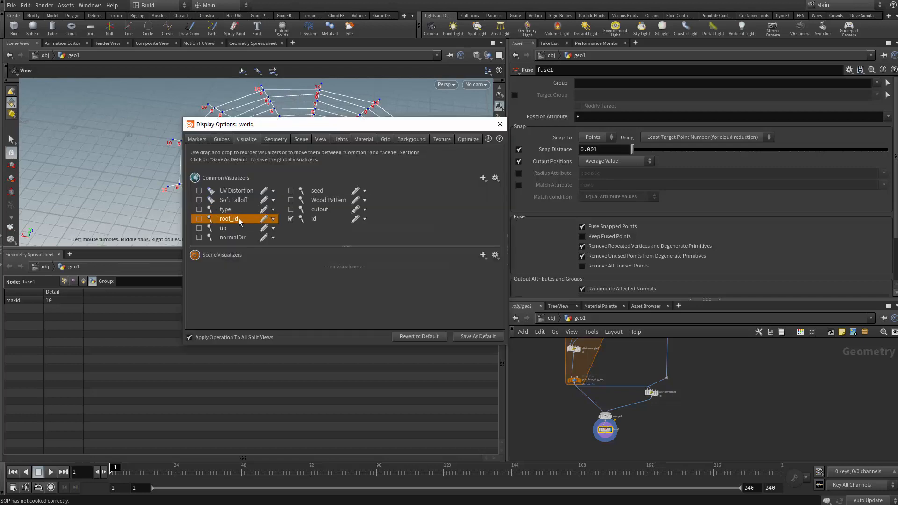
click(500, 124)
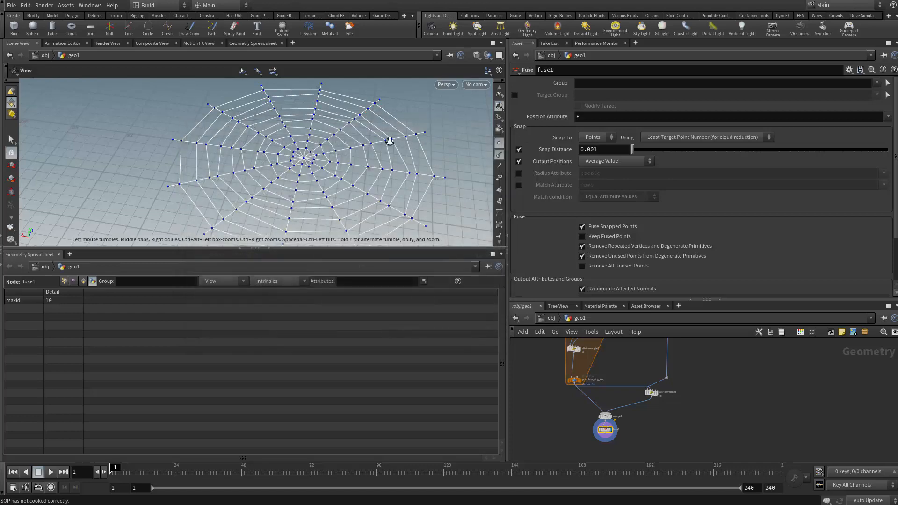
drag(361, 115, 281, 207)
right_drag(280, 207, 305, 212)
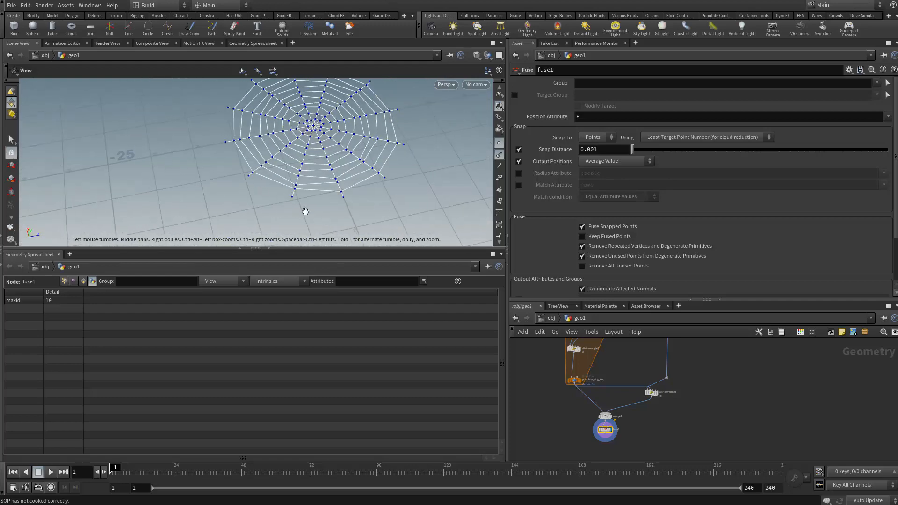
drag(307, 200, 306, 169)
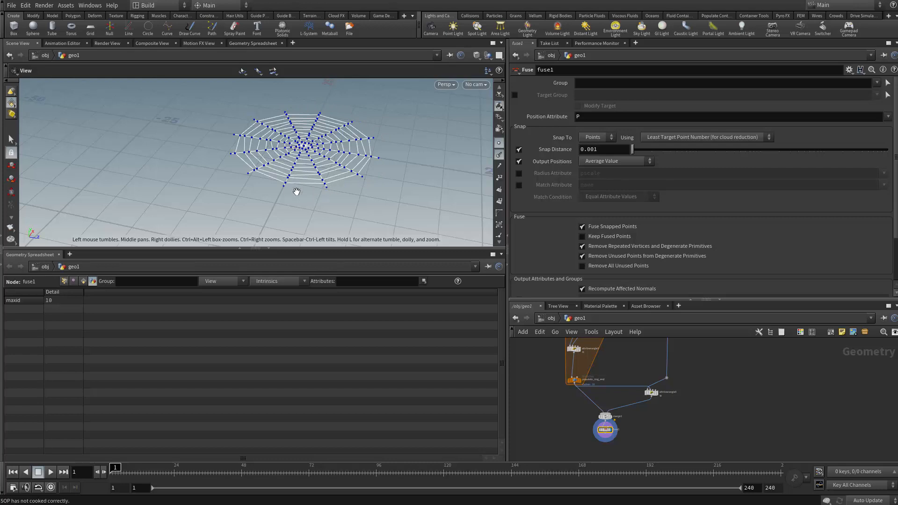
drag(225, 161, 234, 126)
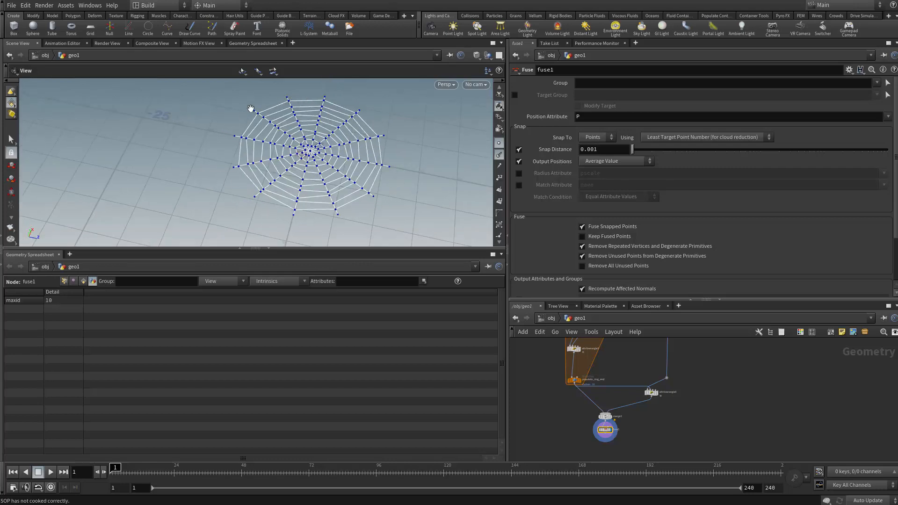
drag(413, 189, 413, 141)
Turn the id visualizer on again so the web's points carry their id labels
key(d)
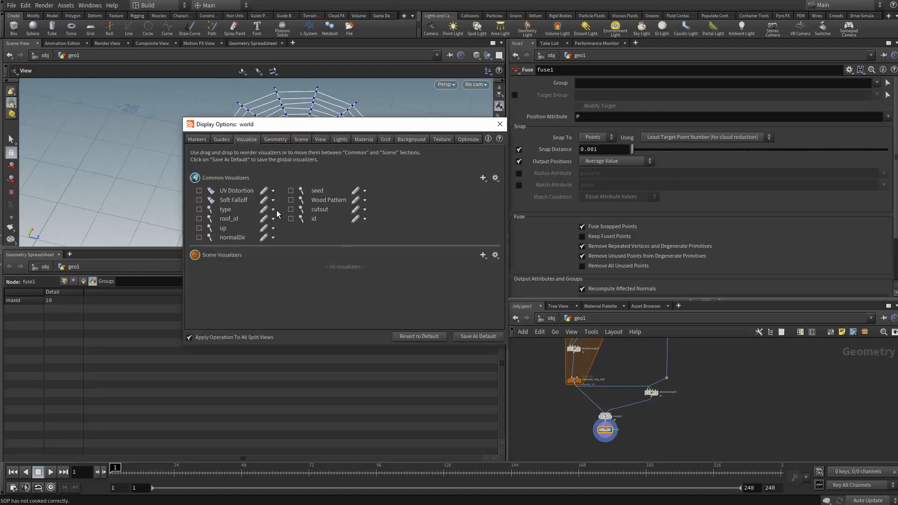
click(290, 218)
click(499, 124)
scroll(392, 184, up, 10)
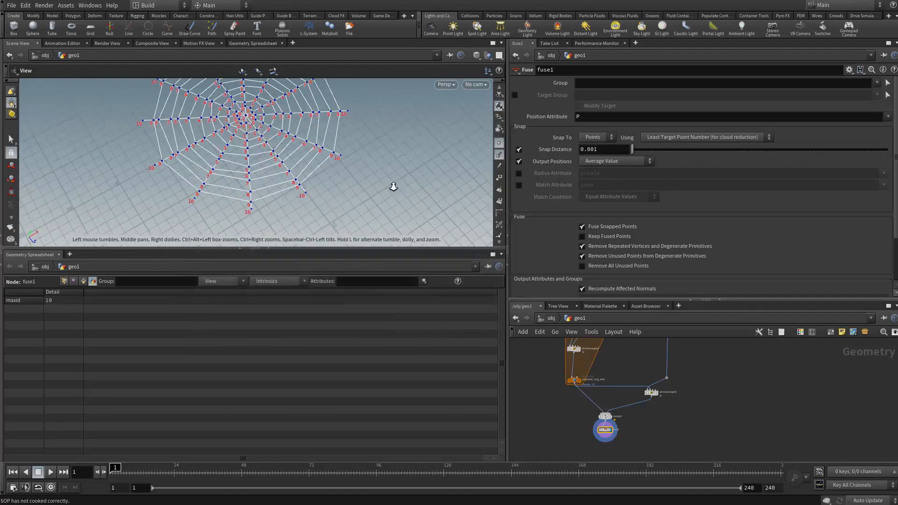
Add an Attribute Wrangle after fuse1, connected to its output, and display it
scroll(656, 391, down, 3)
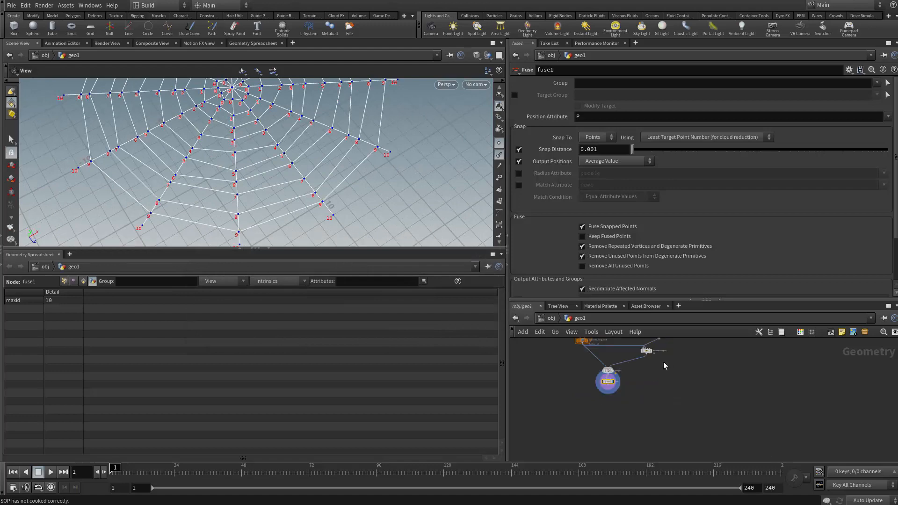
key(Tab)
text(aw)
click(678, 282)
click(590, 398)
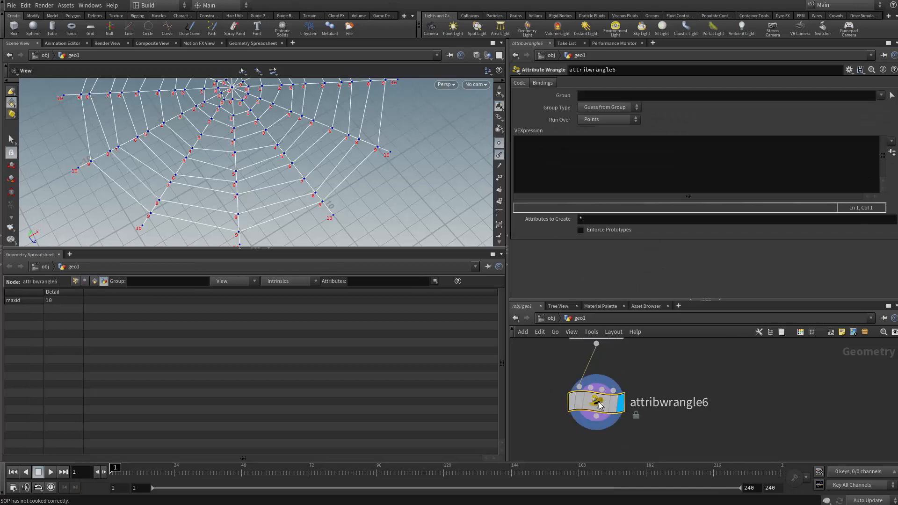
click(578, 171)
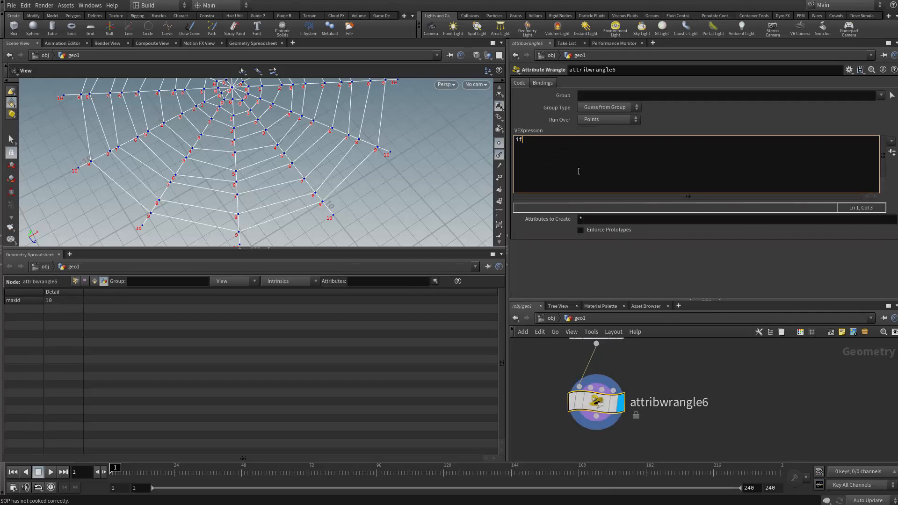
text(if(@id==10)
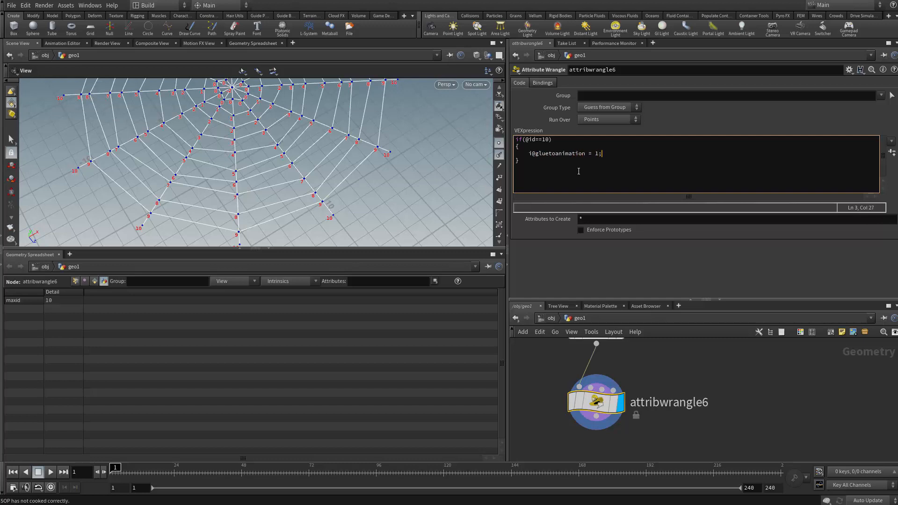
key(ctrl+a)
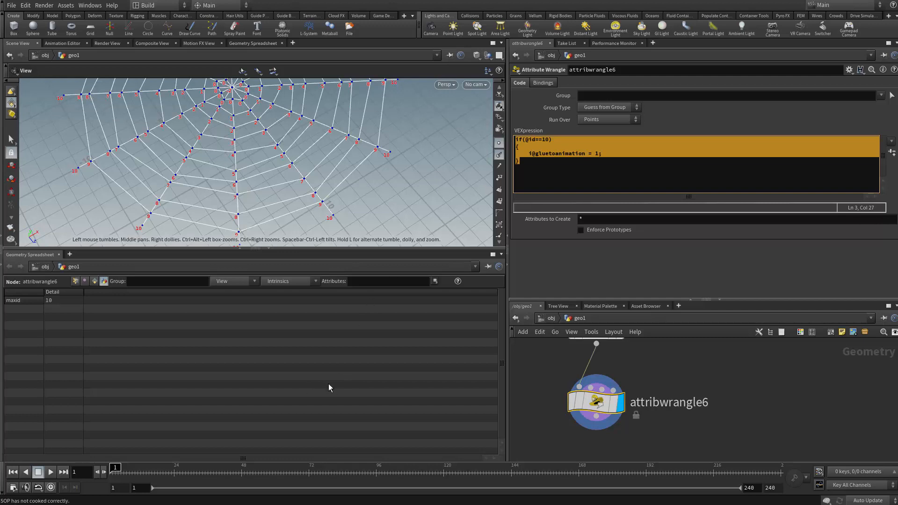
List the point attributes sorted by gluetoanimation, widen that column, and compare the flagged points with the web's outer points
click(75, 282)
click(189, 292)
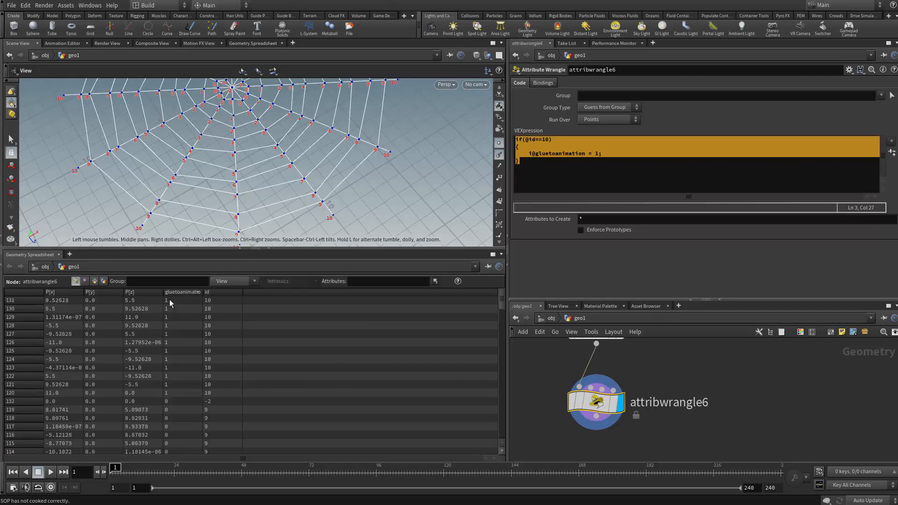
drag(203, 291, 231, 291)
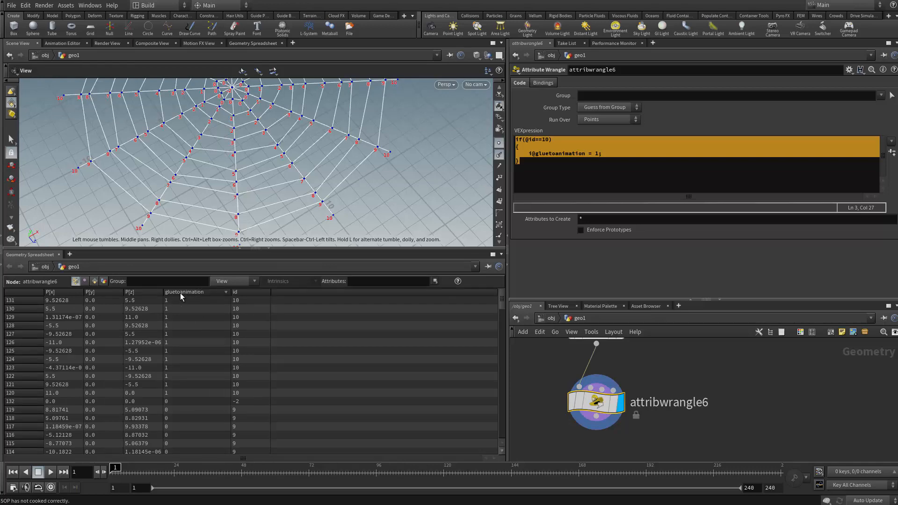
drag(177, 383, 177, 393)
scroll(196, 168, down, 5)
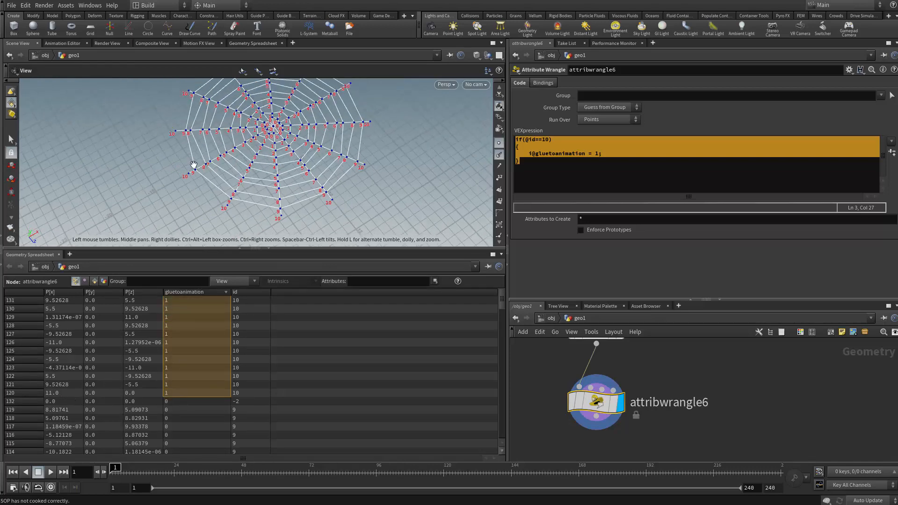
scroll(281, 202, up, 8)
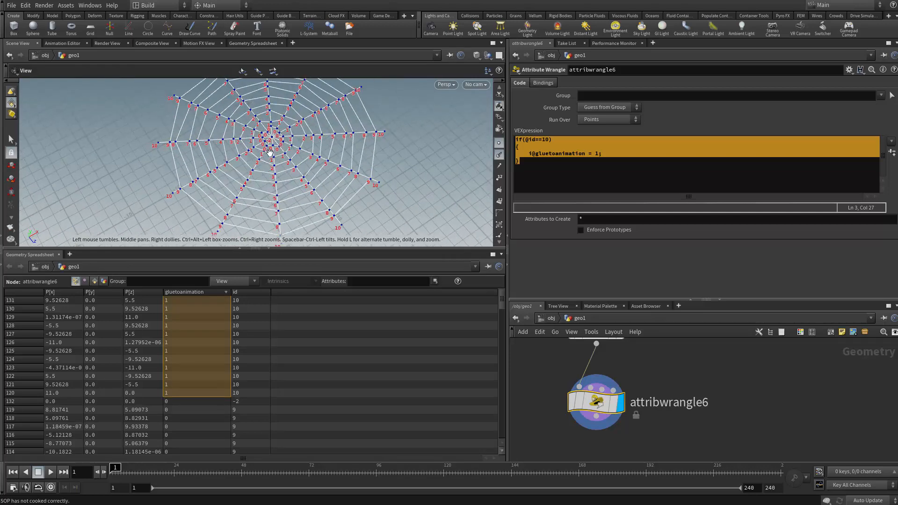
scroll(286, 141, down, 6)
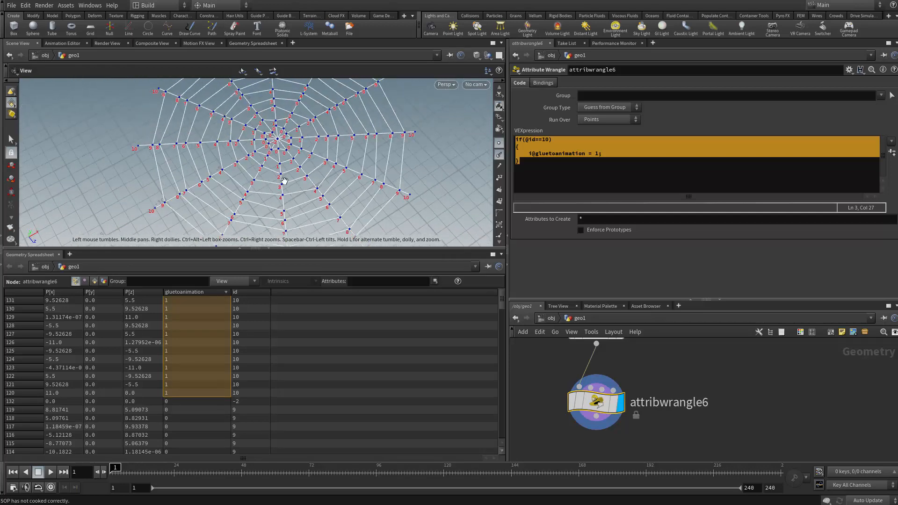
Add a Null node below attribwrangle6, connected to its output
middle_drag(649, 431, 638, 380)
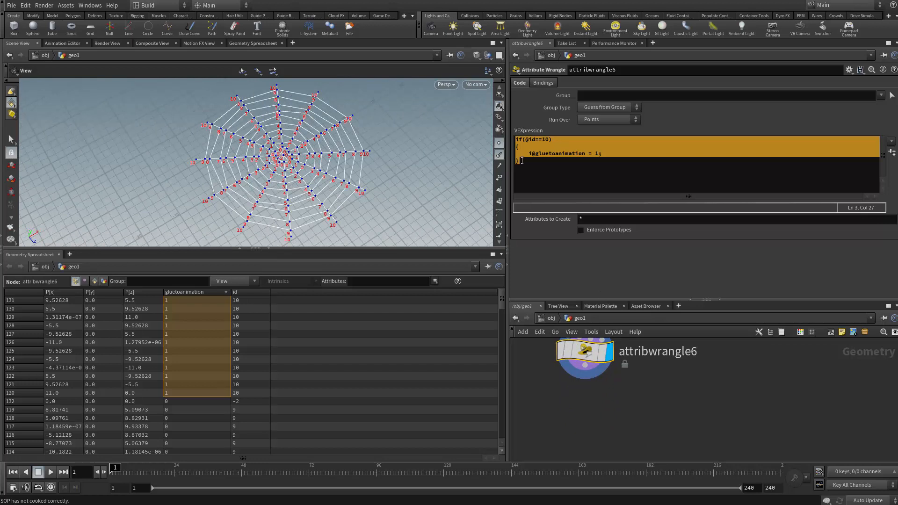
scroll(599, 383, up, 3)
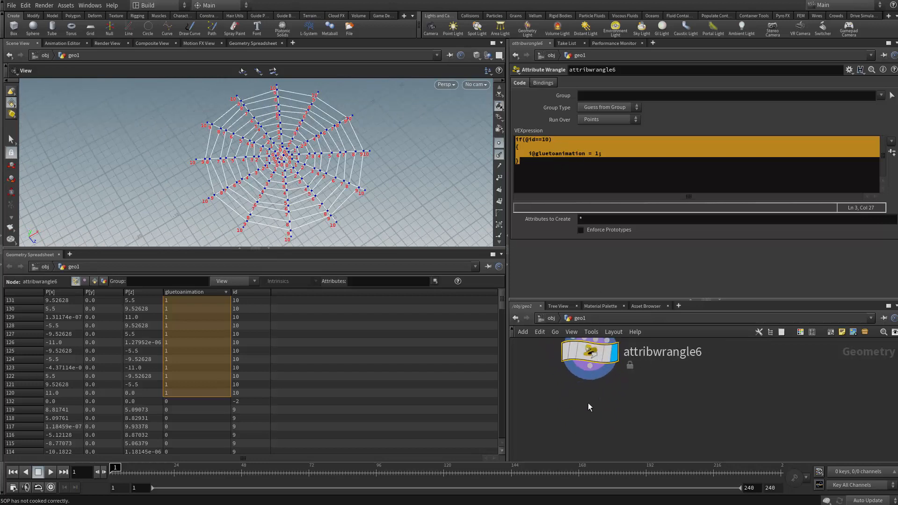
key(Tab)
text(nu)
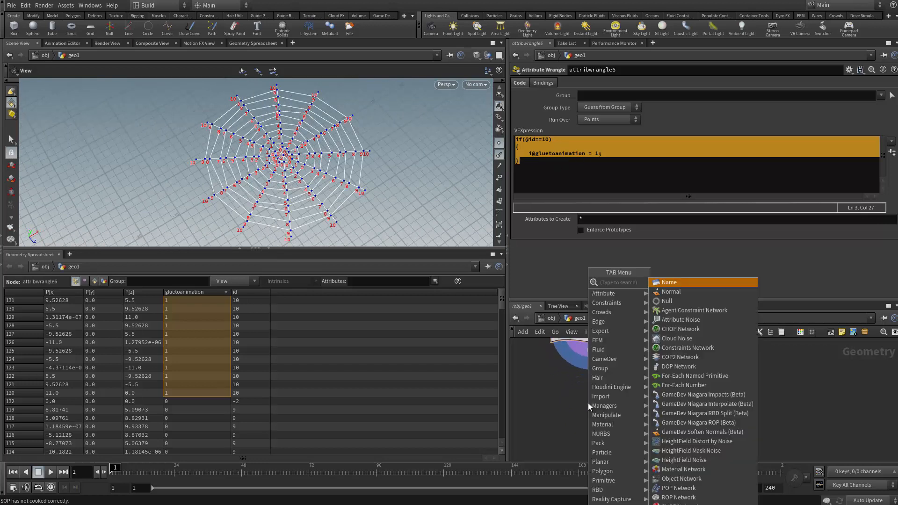
key(Return)
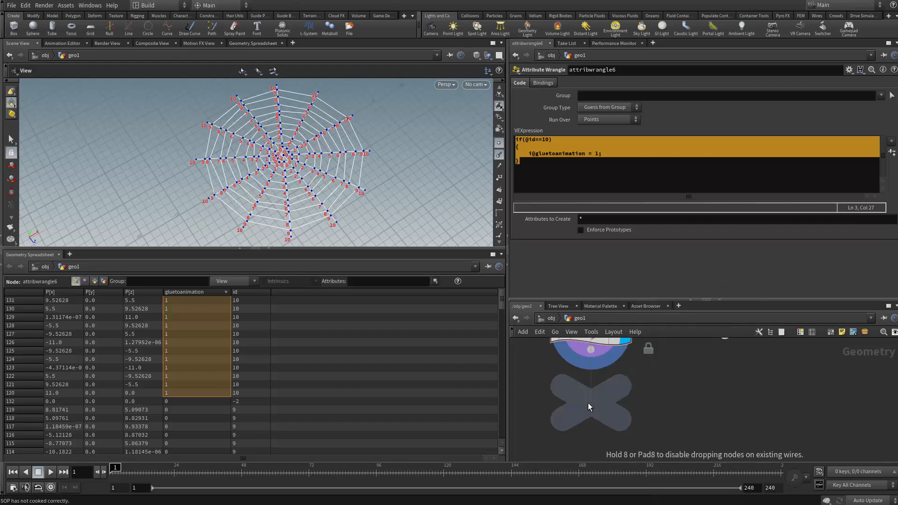
click(587, 403)
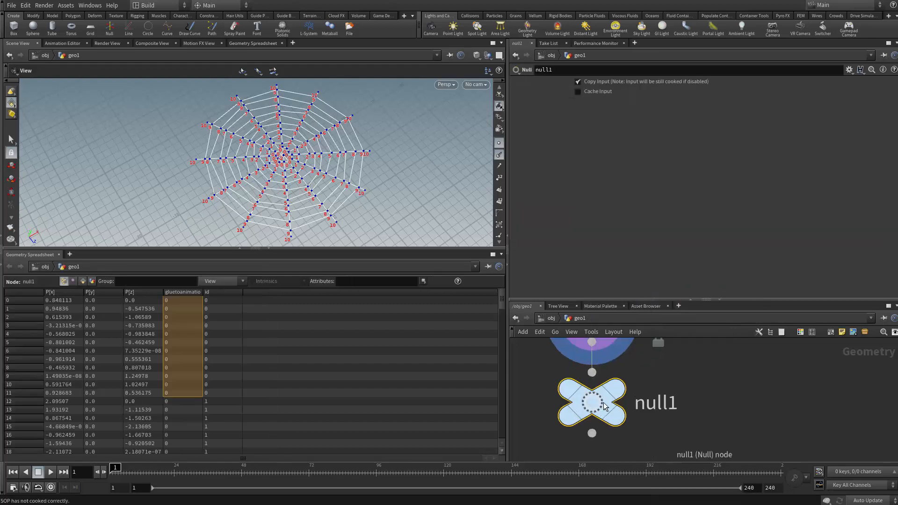
Rename the Null node as web_for_sim
double_click(680, 396)
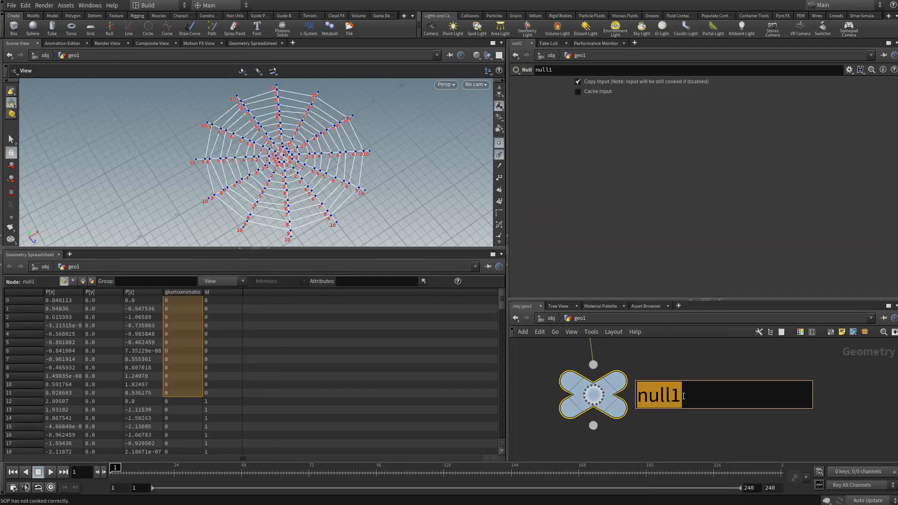
click(649, 371)
scroll(649, 370, down, 4)
scroll(639, 372, up, 3)
drag(614, 396, 610, 395)
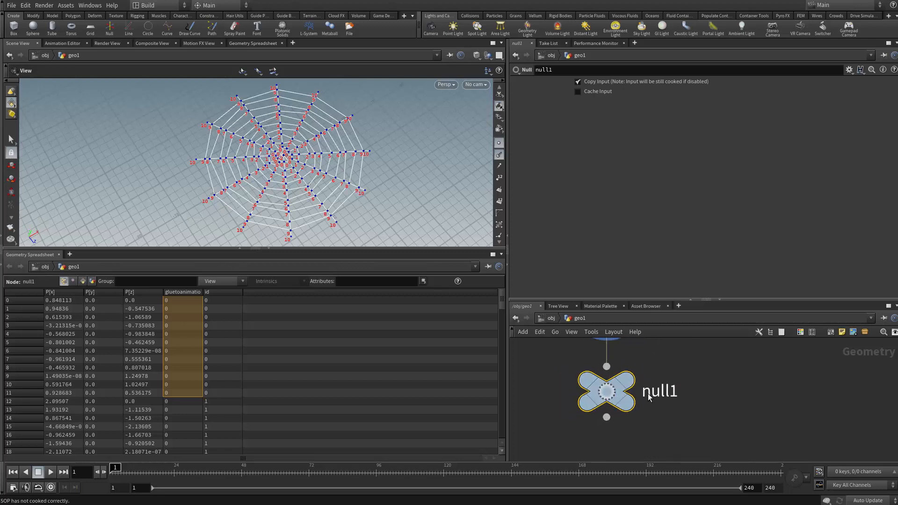
double_click(648, 393)
double_click(647, 393)
text(we)
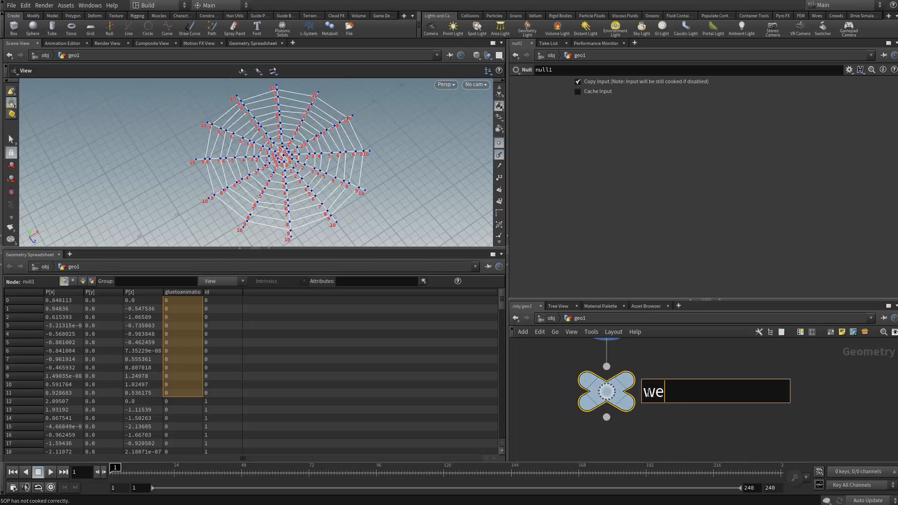
text(b_for_sim)
key(Return)
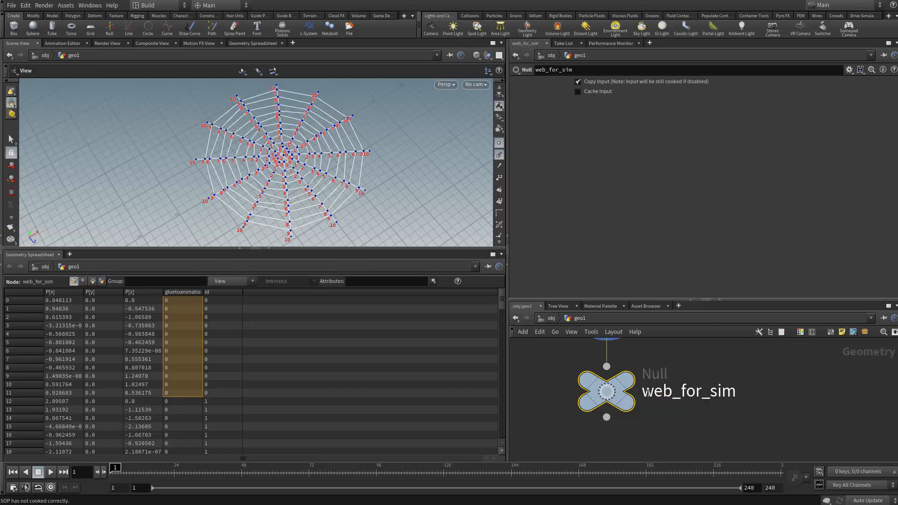
Insert a Transform node between attribwrangle6 and web_for_sim, and activate its handles around the web in the viewport
scroll(593, 421, down, 6)
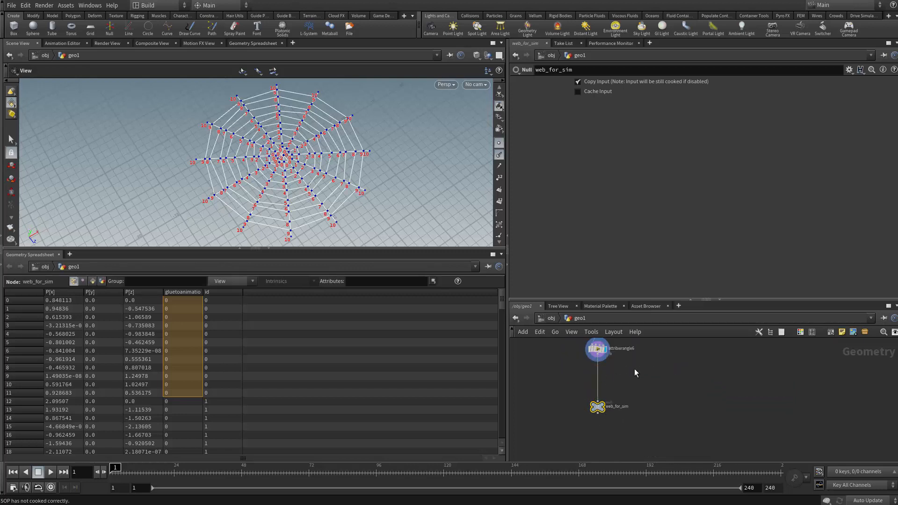
scroll(632, 376, up, 5)
key(Tab)
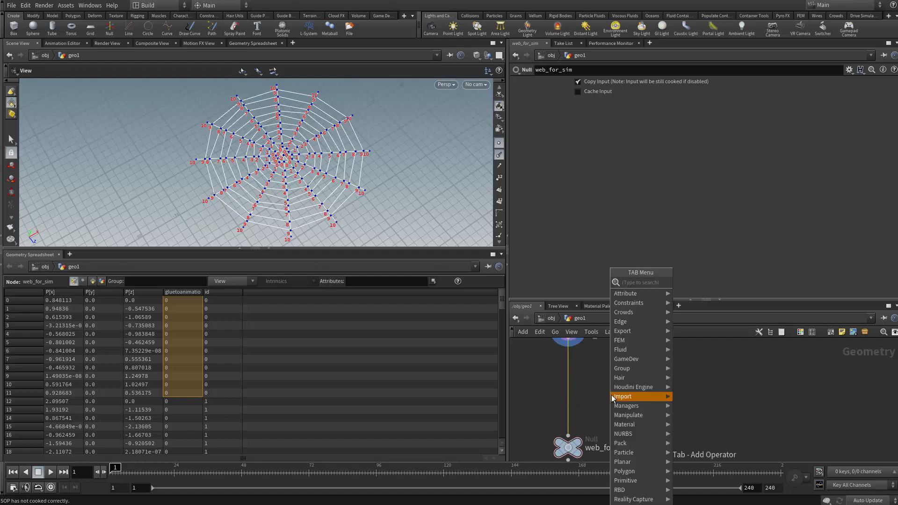
click(704, 301)
click(575, 389)
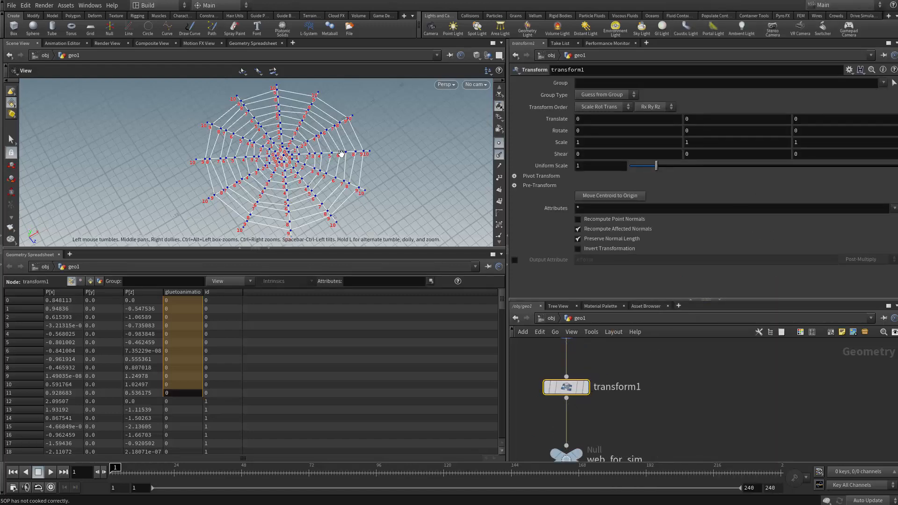
drag(351, 156, 327, 157)
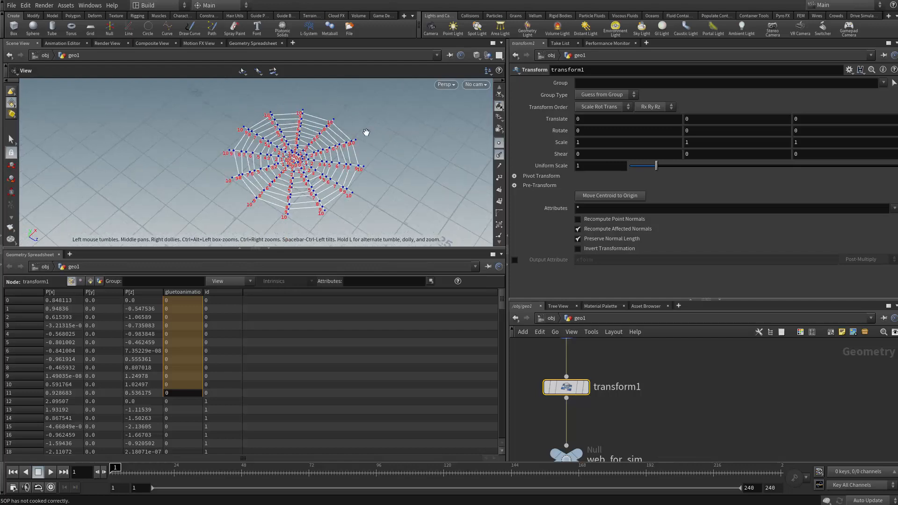
key(Return)
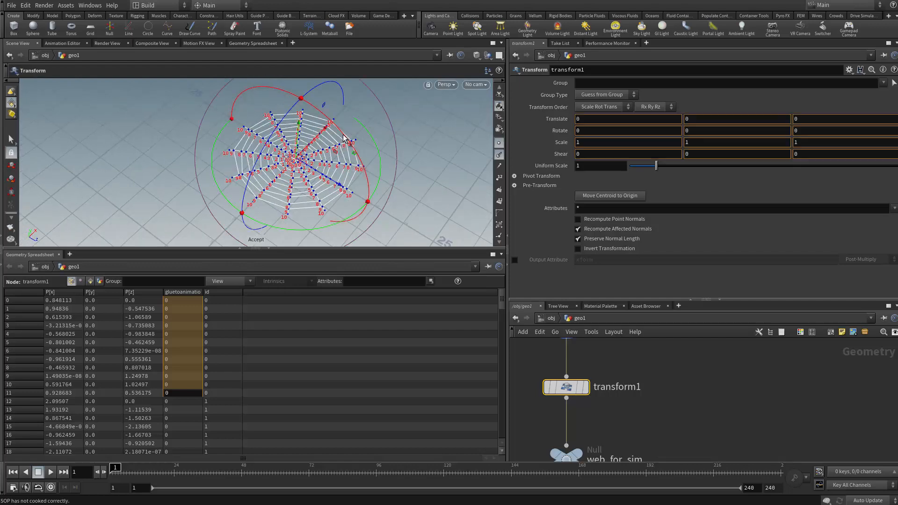
Rotate the web about 28.5 degrees around the X axis with transform1's handle and display web_for_sim
drag(348, 140, 366, 174)
middle_drag(657, 387, 648, 368)
scroll(587, 398, up, 2)
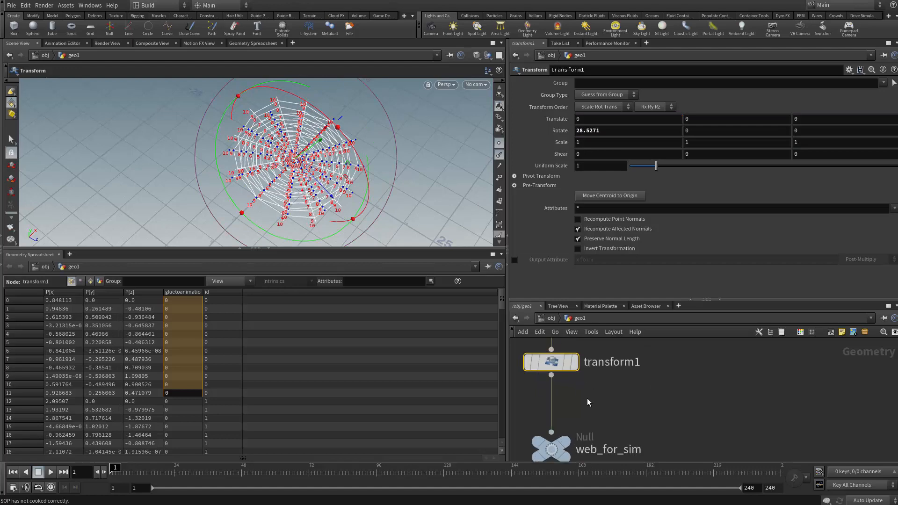
middle_drag(587, 398, 608, 342)
click(585, 383)
Hide the point markers and turn off the id visualizer in the display options
alt+drag(344, 188, 471, 194)
click(502, 144)
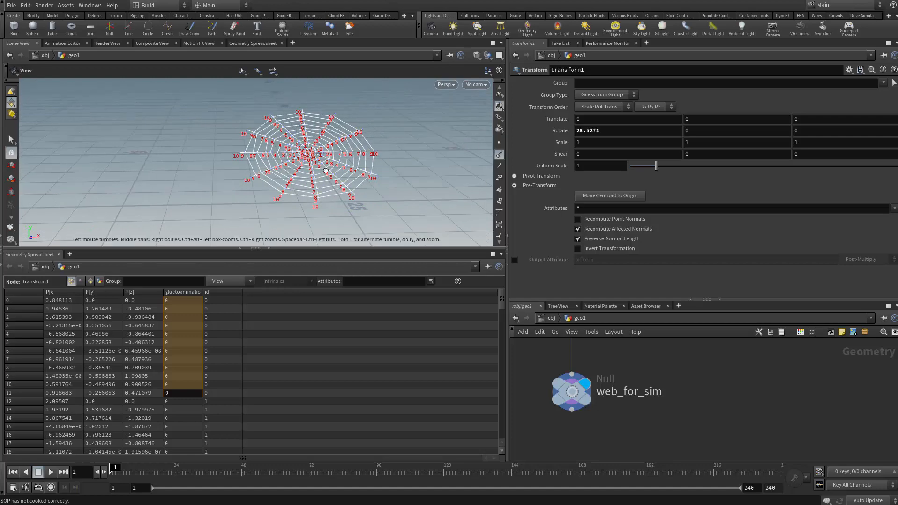
alt+drag(327, 170, 408, 162)
key(d)
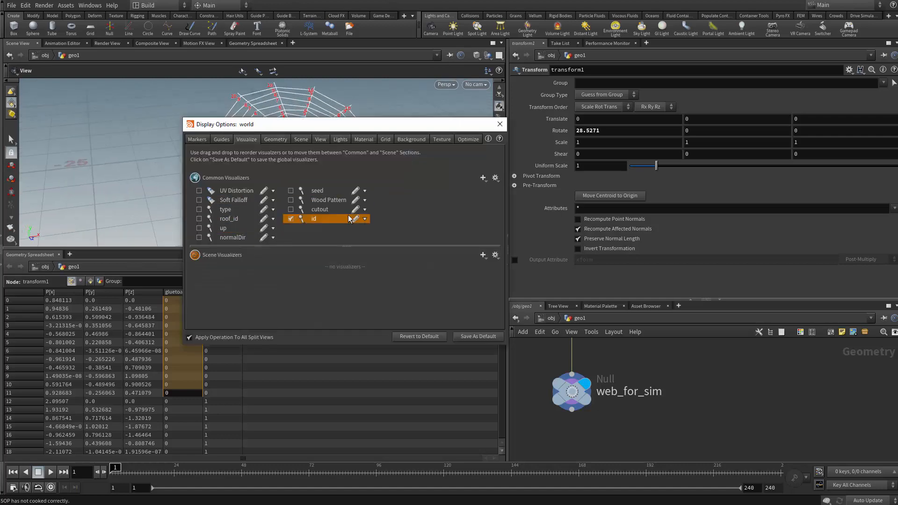
click(291, 219)
click(499, 124)
alt+right_drag(363, 137, 293, 141)
drag(293, 141, 297, 110)
Add a DOP Network node below web_for_sim and connect web_for_sim to its first input
scroll(542, 401, down, 3)
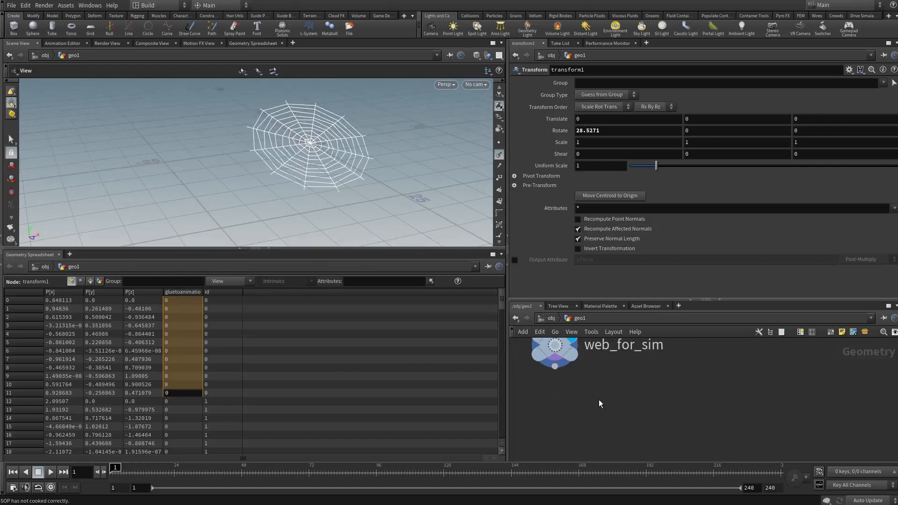
key(Tab)
text(do)
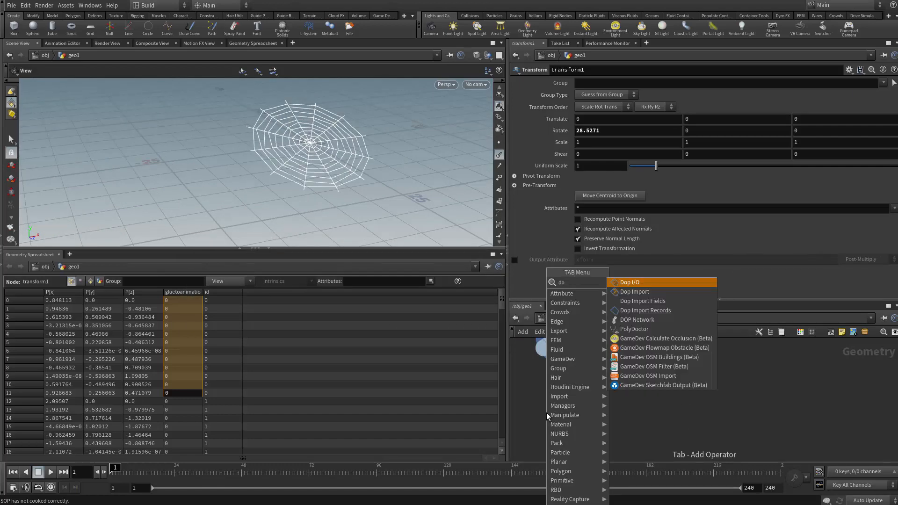
key(Down)
key(Down)
key(Down)
key(Down)
key(Return)
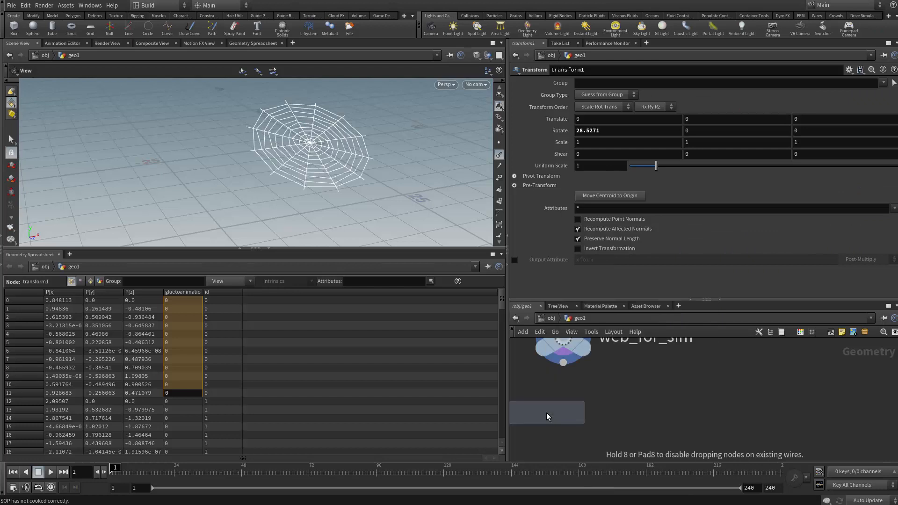
click(548, 412)
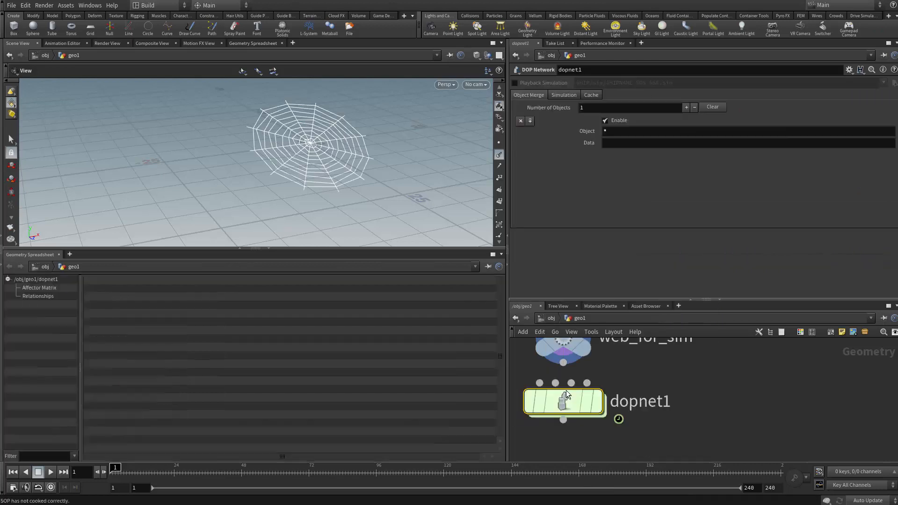
click(565, 363)
click(541, 383)
Enter dopnet1 and add a Wire Object node above the output node
scroll(603, 388, up, 3)
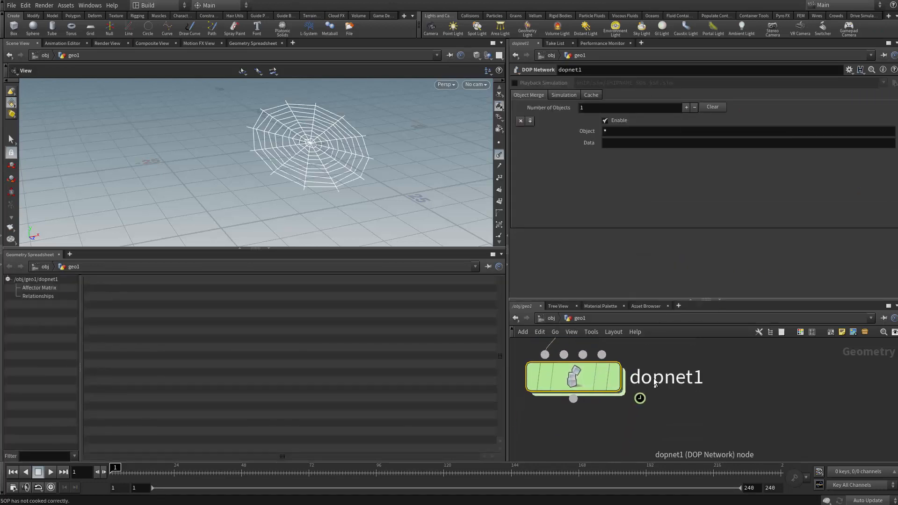
double_click(604, 389)
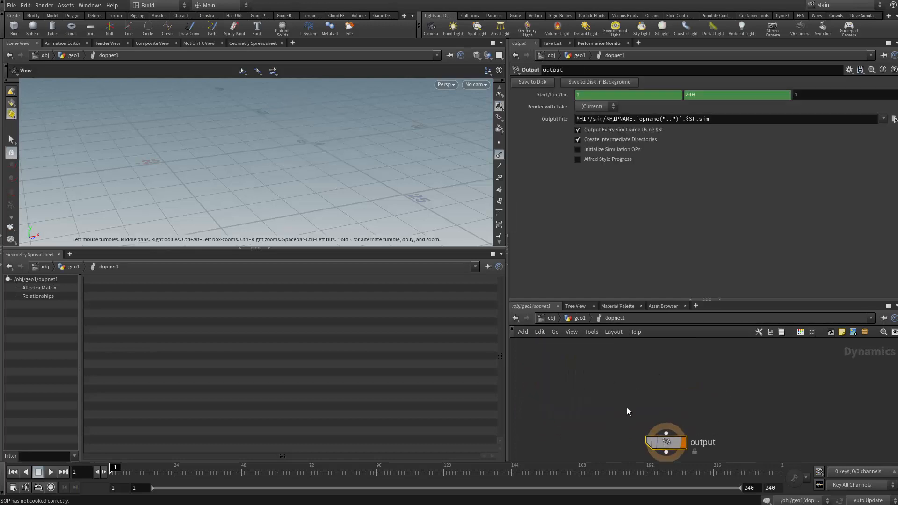
key(Tab)
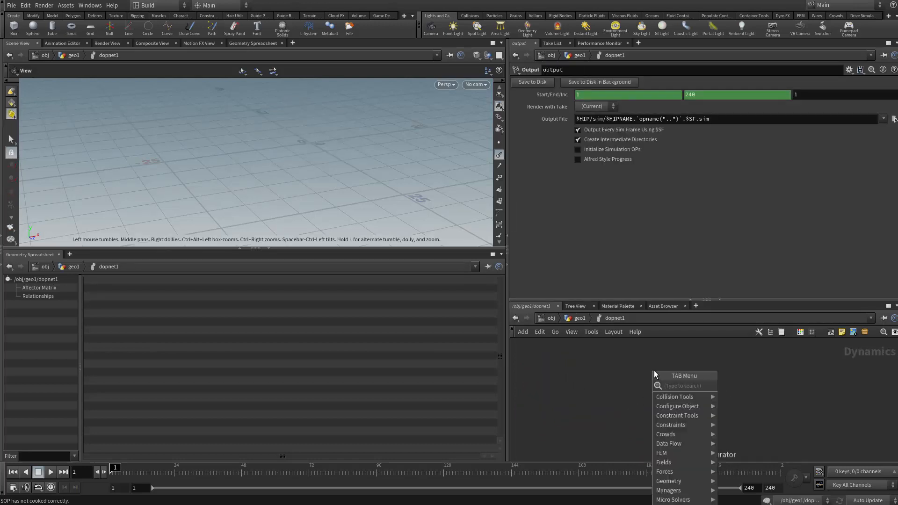
text(wir)
key(Down)
key(Down)
key(Down)
key(Down)
key(Down)
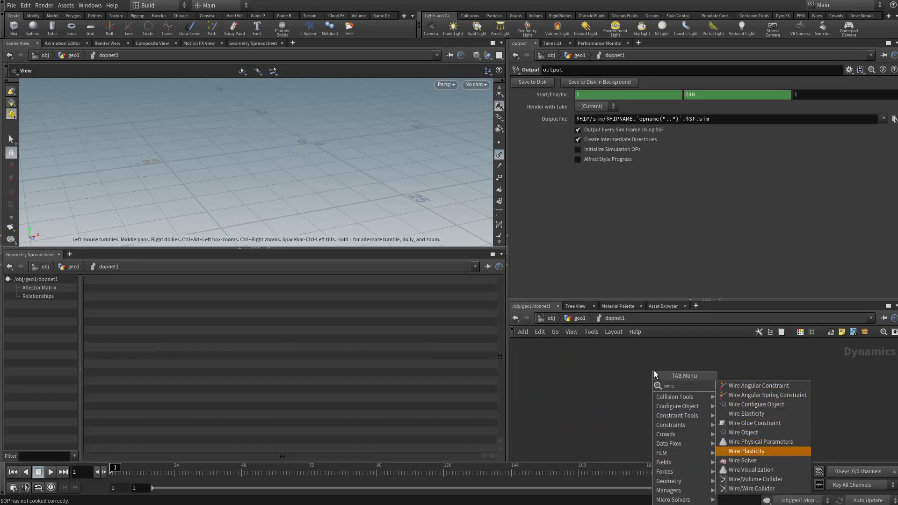
key(Up)
key(Up)
key(Escape)
click(655, 374)
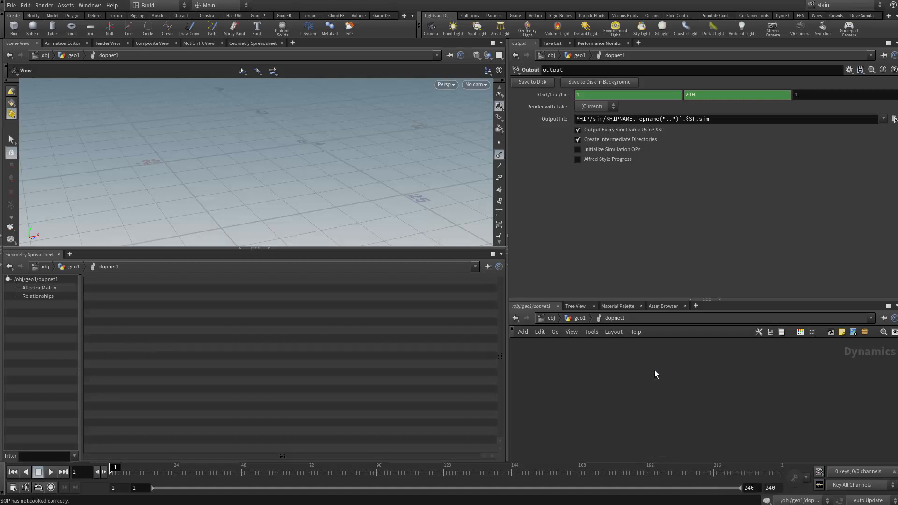
Set wireobject1's SOP Path to the web_for_sim node as a relative path
click(887, 149)
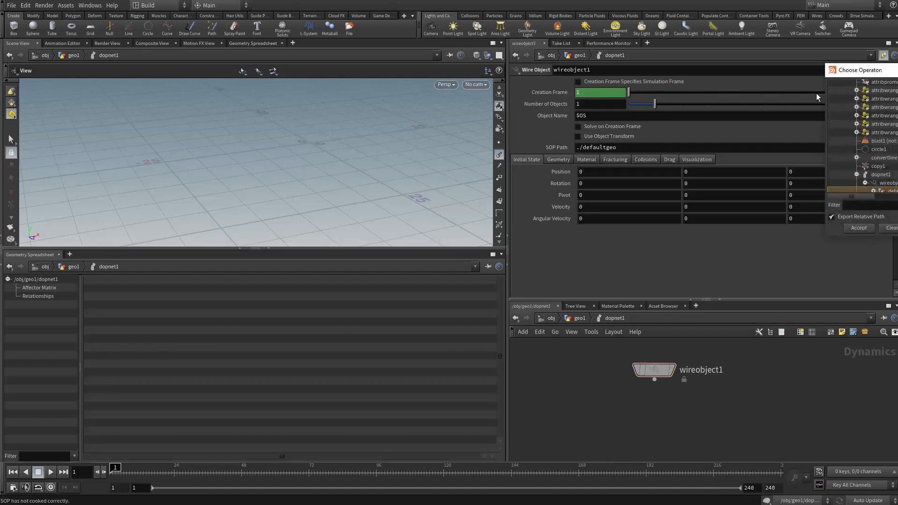
drag(842, 73, 559, 100)
scroll(602, 185, up, 2)
scroll(598, 155, down, 5)
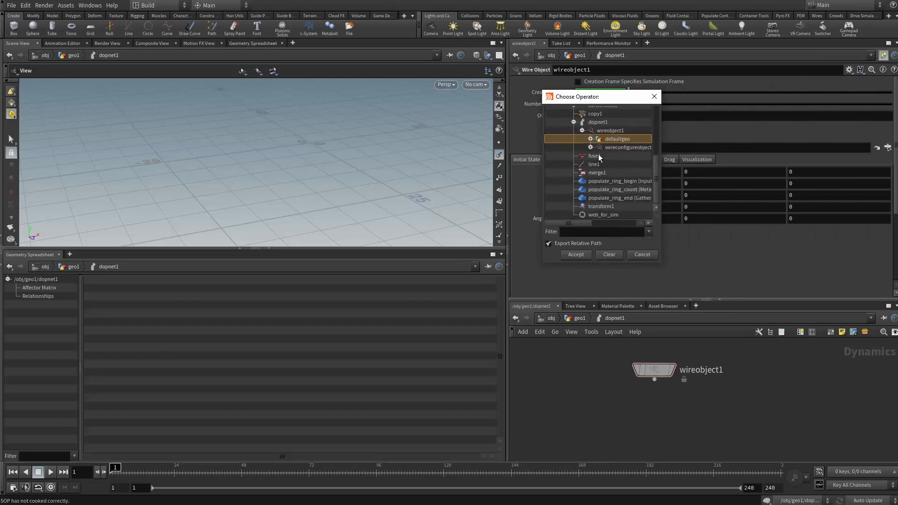
click(596, 216)
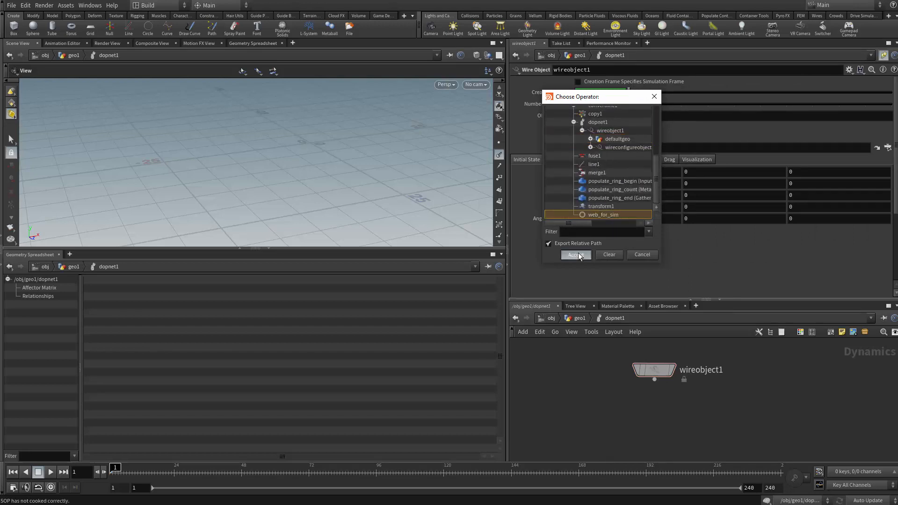
click(578, 256)
Add a Wire Solver node below wireobject1 and connect wireobject1 to its objects input
key(Tab)
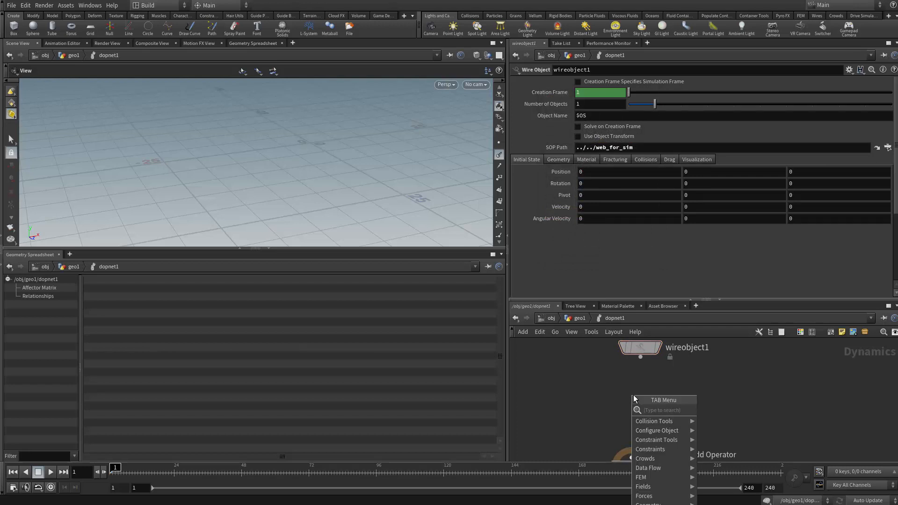
text(wireso)
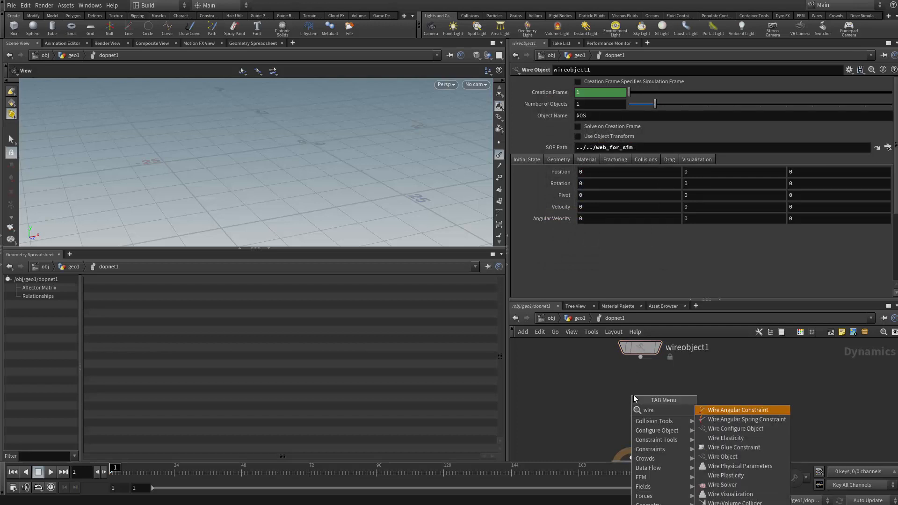
key(Return)
click(634, 398)
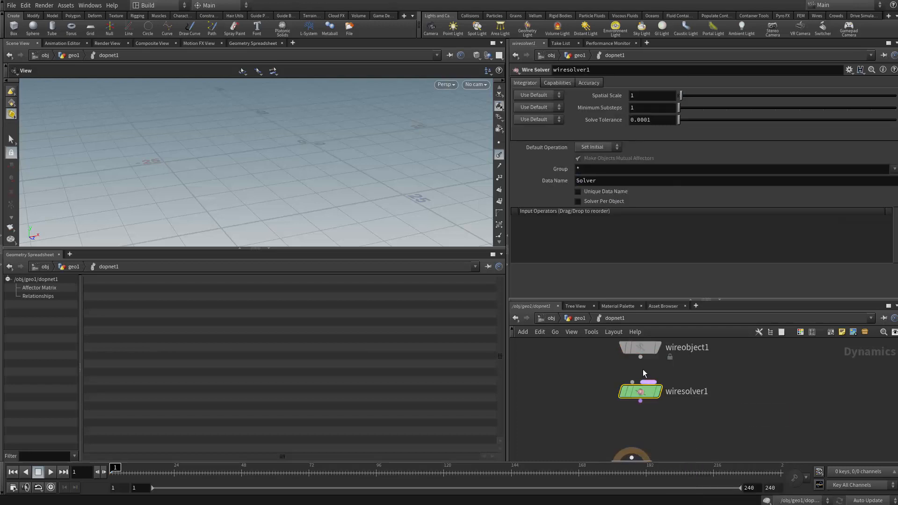
scroll(640, 400, up, 2)
Add a Gravity Force node between wiresolver1 and output, wire it to both, and align the output node under it
key(Tab)
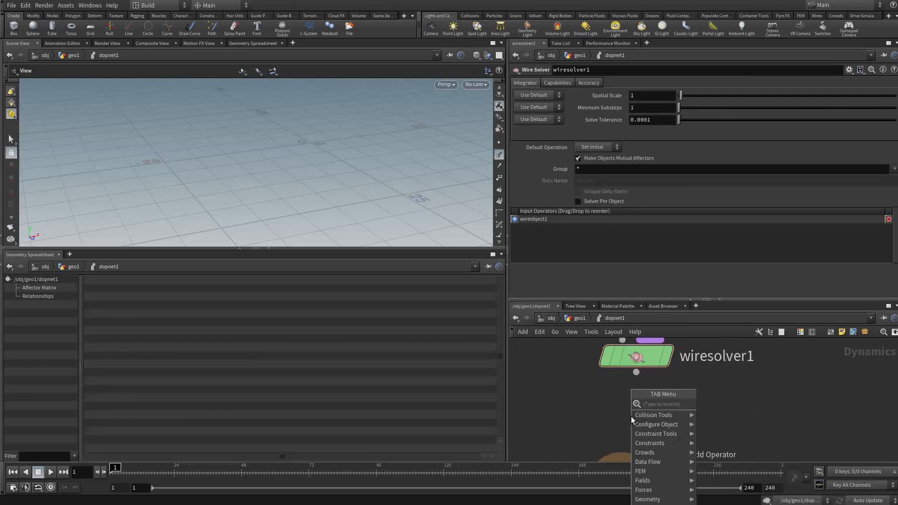
text(gra)
key(Return)
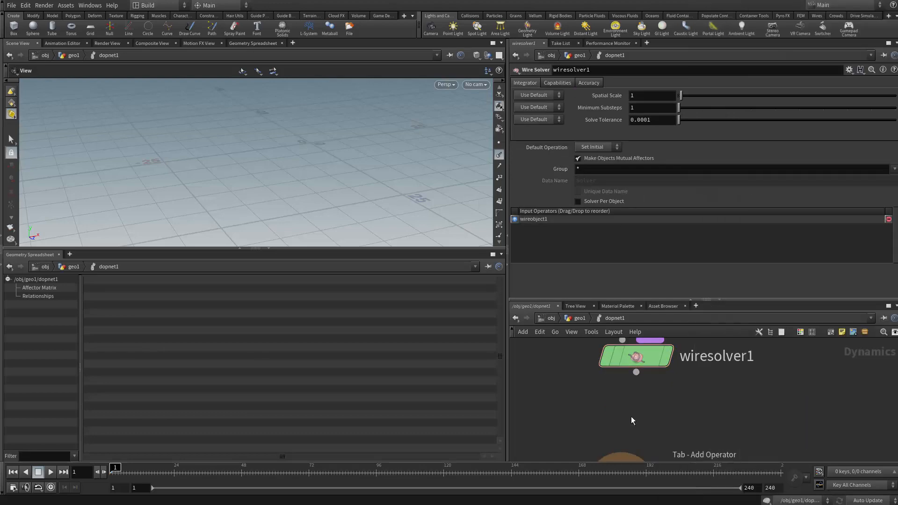
click(635, 415)
drag(637, 372, 623, 399)
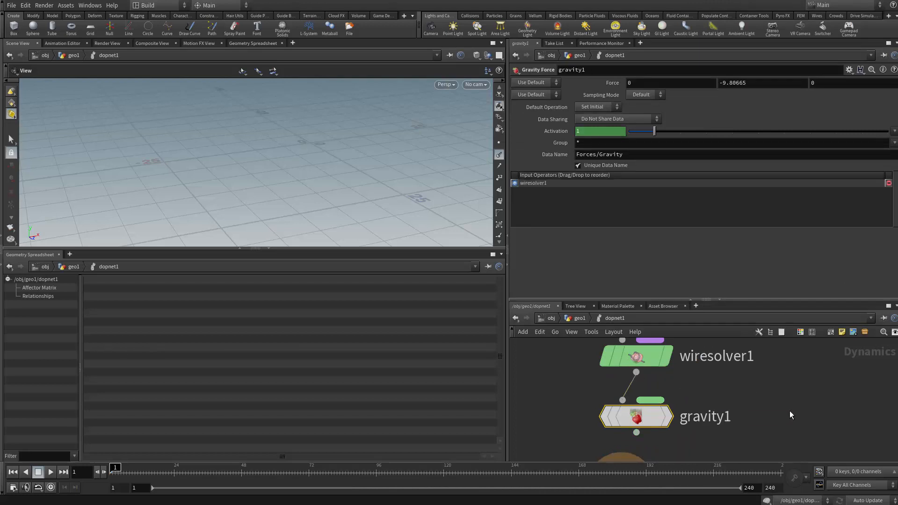
middle_drag(789, 415, 791, 362)
drag(637, 380, 622, 417)
scroll(711, 410, down, 2)
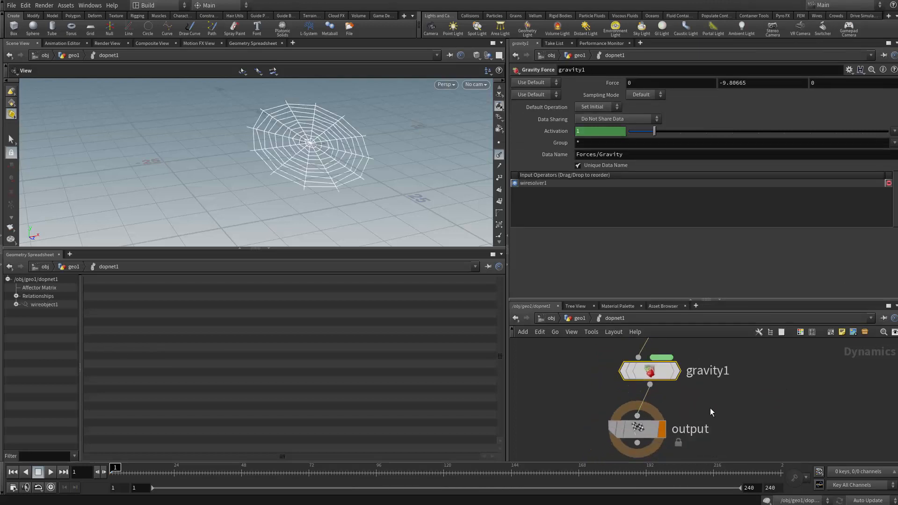
middle_drag(713, 411, 727, 400)
drag(674, 417, 685, 428)
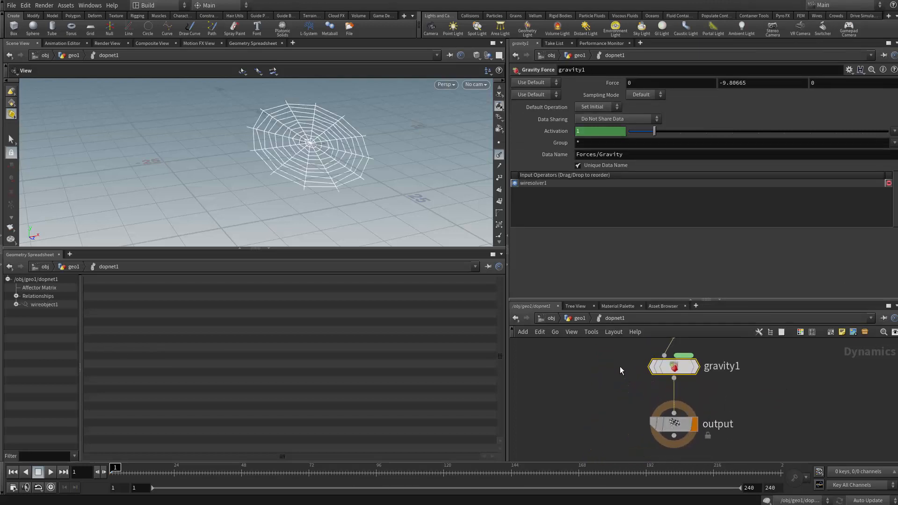
Return to geo1, play the dopnet1 simulation, and examine how the web hangs from its outer points
click(578, 318)
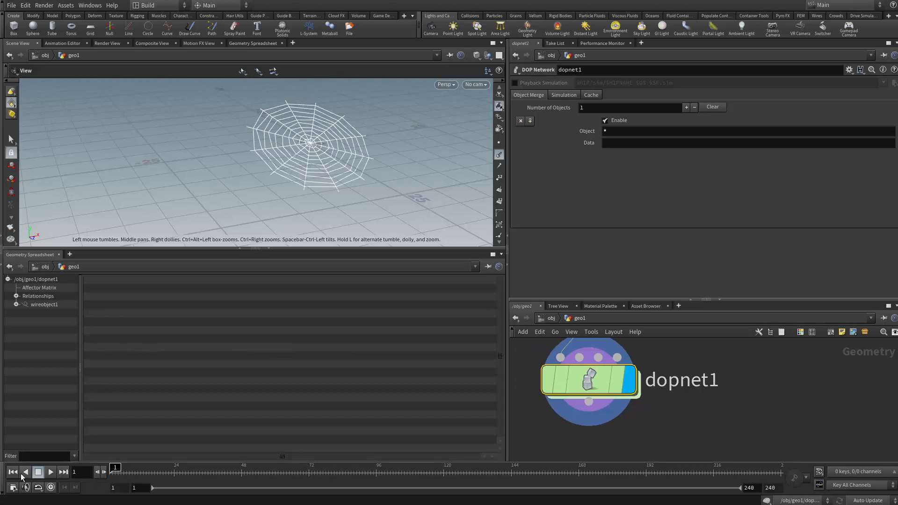
click(50, 472)
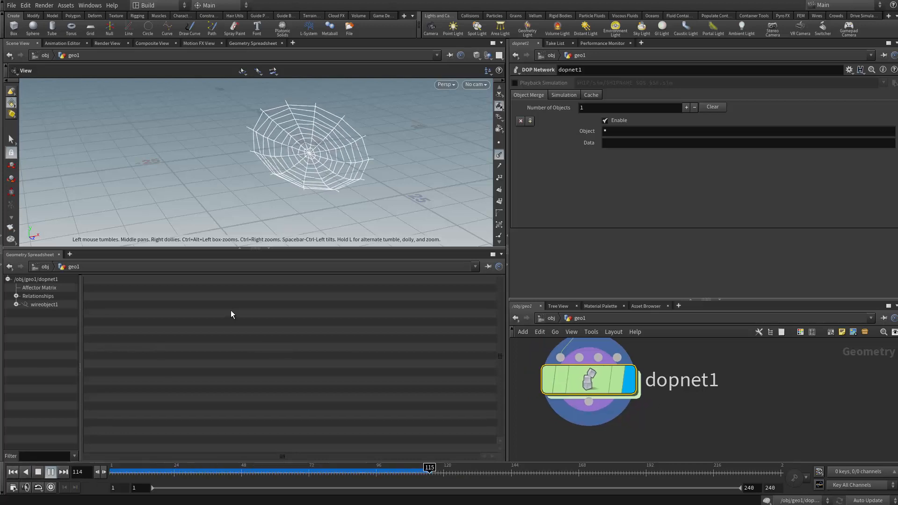
drag(234, 173, 262, 187)
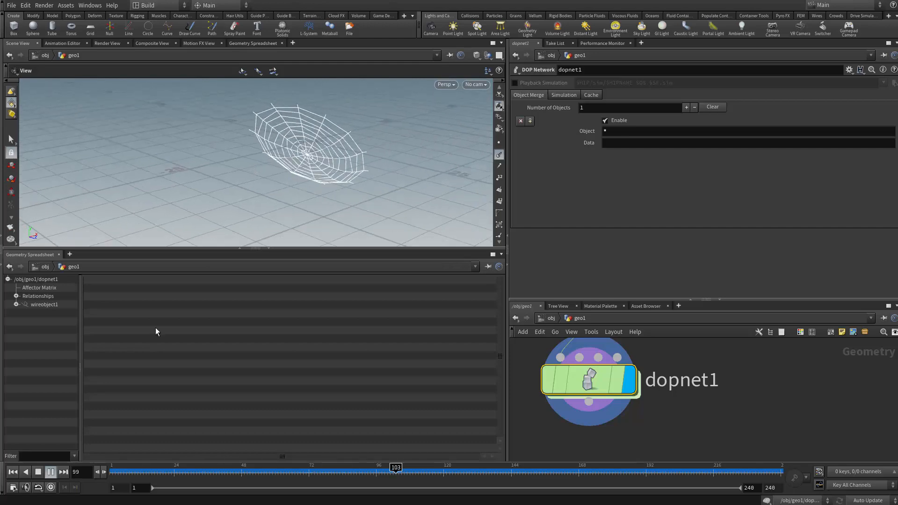
click(50, 471)
drag(234, 234, 247, 210)
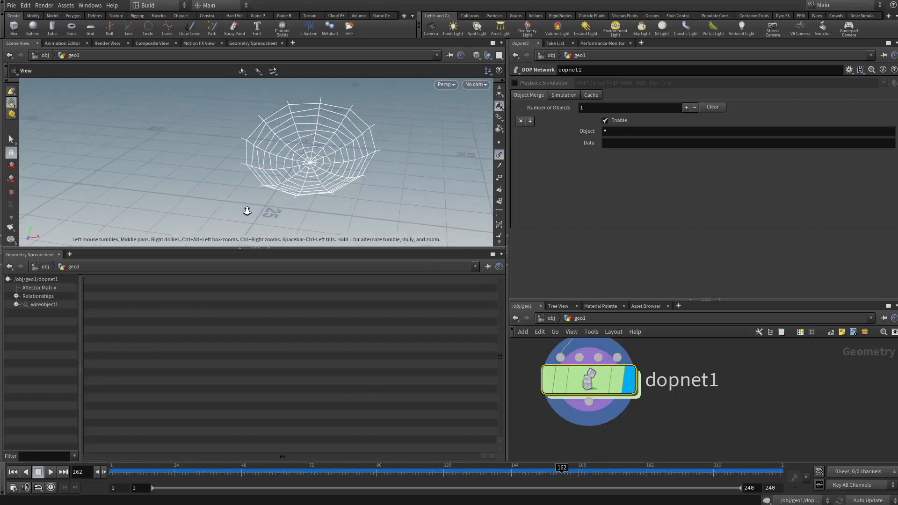
right_drag(246, 210, 290, 208)
drag(289, 209, 262, 163)
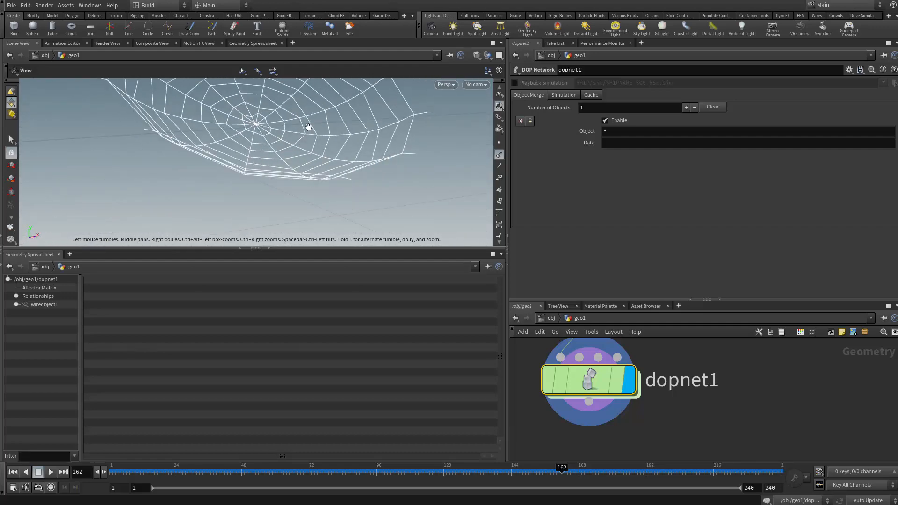
Move dopnet1 slightly down and display web_for_sim to compare the unsimulated web
middle_drag(309, 127, 310, 183)
scroll(701, 426, down, 4)
middle_drag(652, 410, 635, 374)
drag(635, 375, 636, 408)
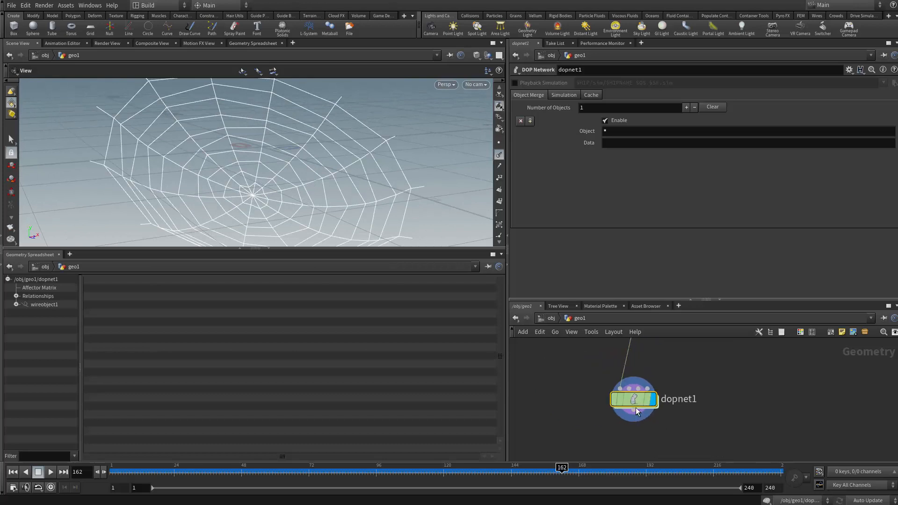
middle_drag(636, 408, 638, 427)
middle_drag(660, 344, 660, 436)
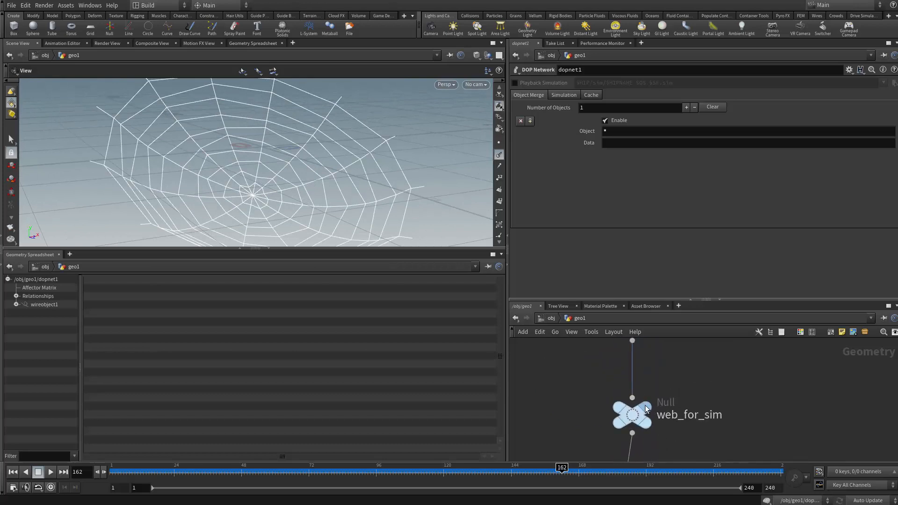
click(646, 408)
Move transform1, web_for_sim and dopnet1 down together to free space below attribwrangle6
middle_drag(632, 334, 620, 380)
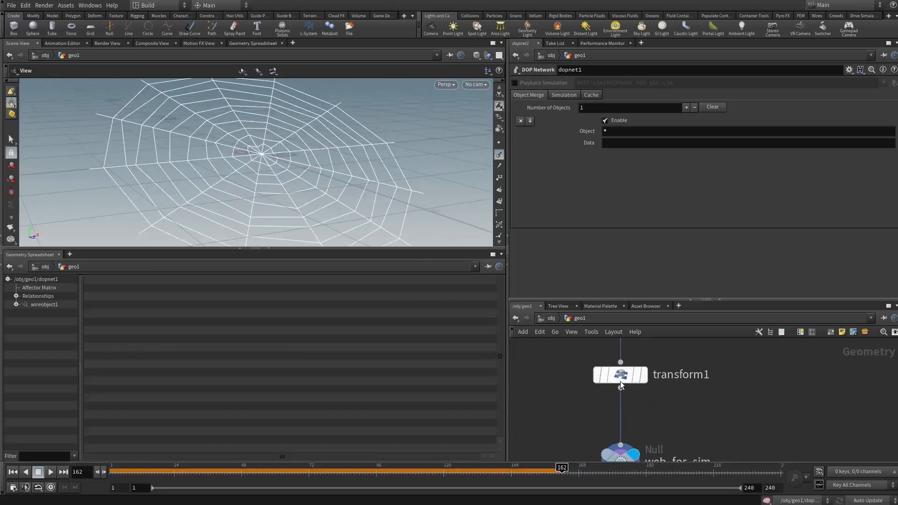
scroll(645, 383, down, 3)
drag(584, 363, 672, 443)
scroll(628, 388, down, 3)
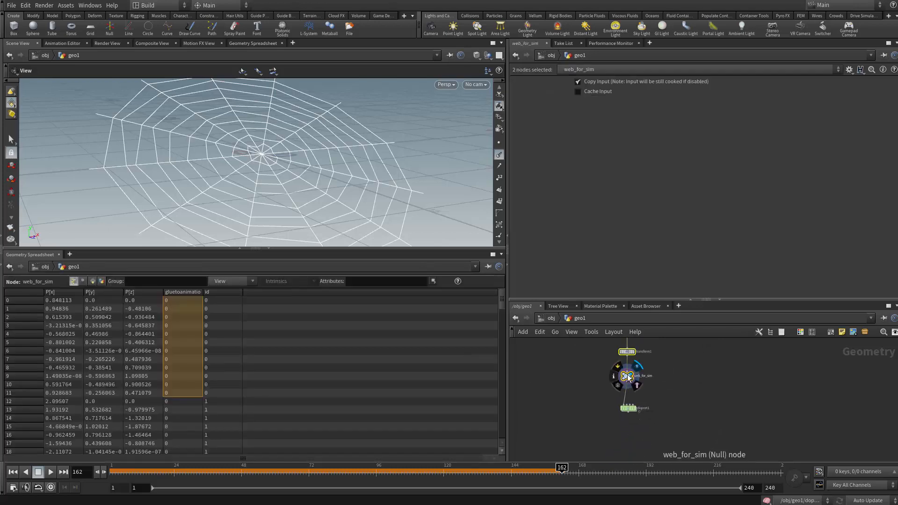
drag(627, 376, 627, 387)
drag(601, 359, 627, 449)
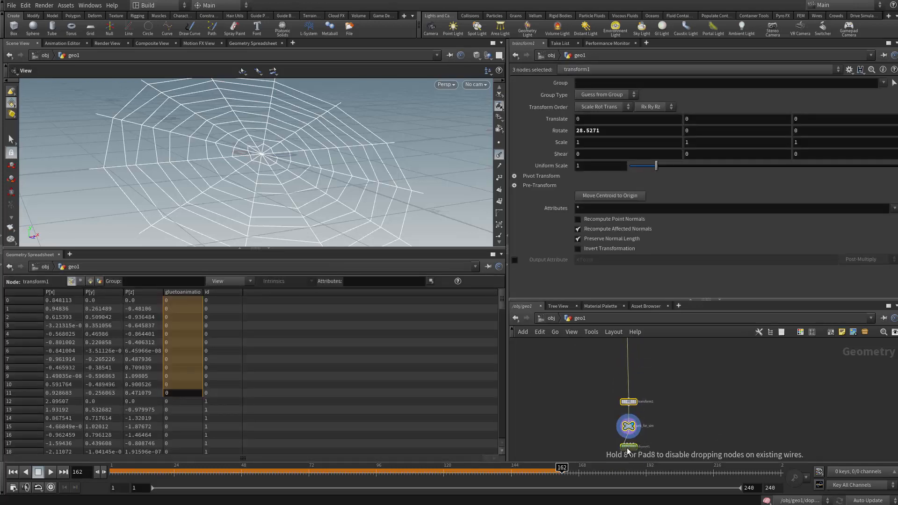
middle_drag(645, 342, 639, 398)
Display attribwrangle6 with point markers shown and examine the points along the web's threads
scroll(632, 388, up, 5)
click(637, 388)
drag(323, 190, 262, 192)
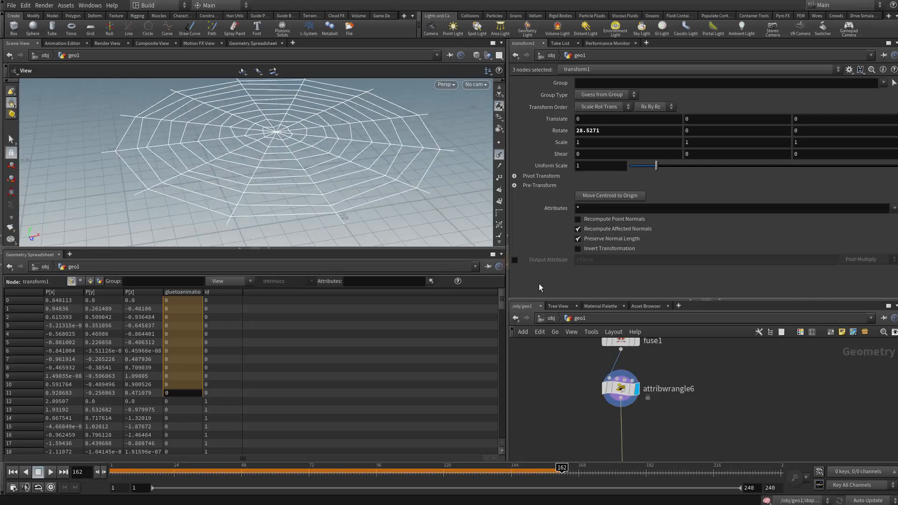
click(499, 142)
scroll(304, 151, up, 3)
drag(313, 146, 280, 181)
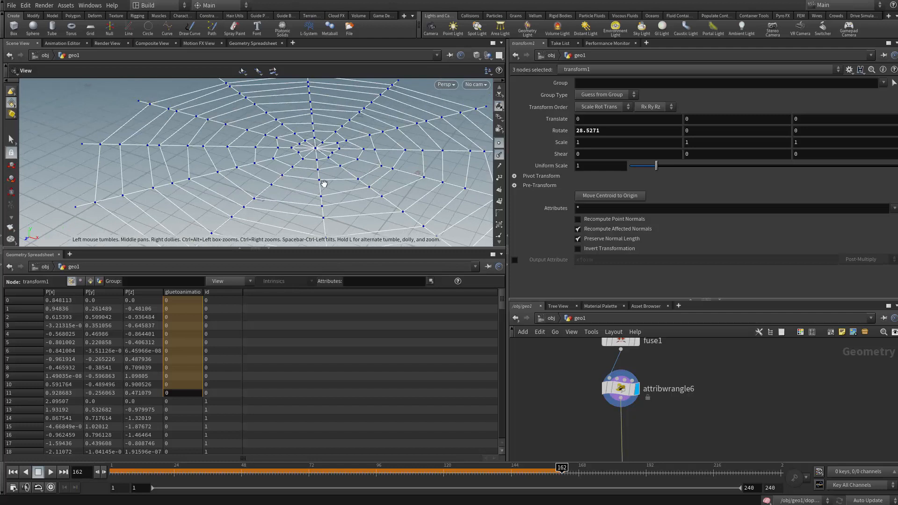
Move transform1, web_for_sim and dopnet1 further down together to leave more room below attribwrangle6
scroll(653, 403, down, 3)
middle_drag(656, 424, 604, 375)
scroll(635, 372, up, 2)
scroll(625, 383, down, 2)
scroll(619, 370, down, 3)
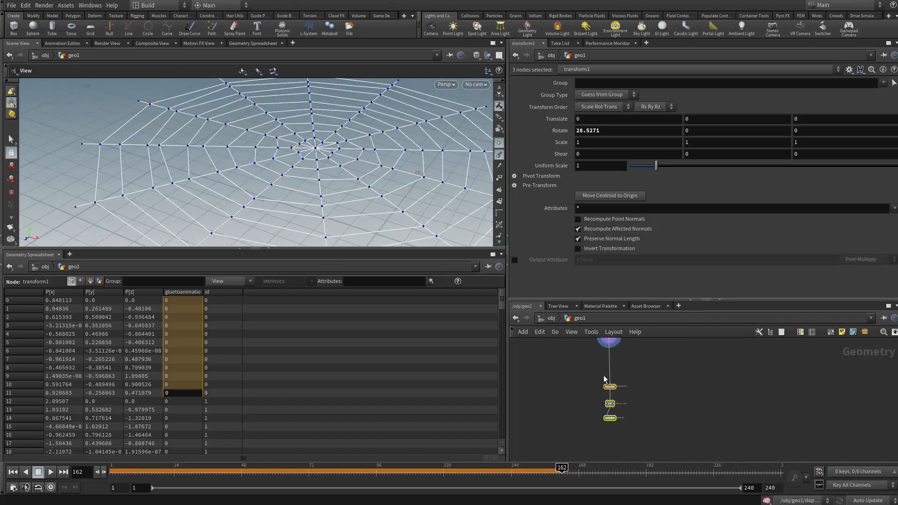
drag(608, 387, 609, 406)
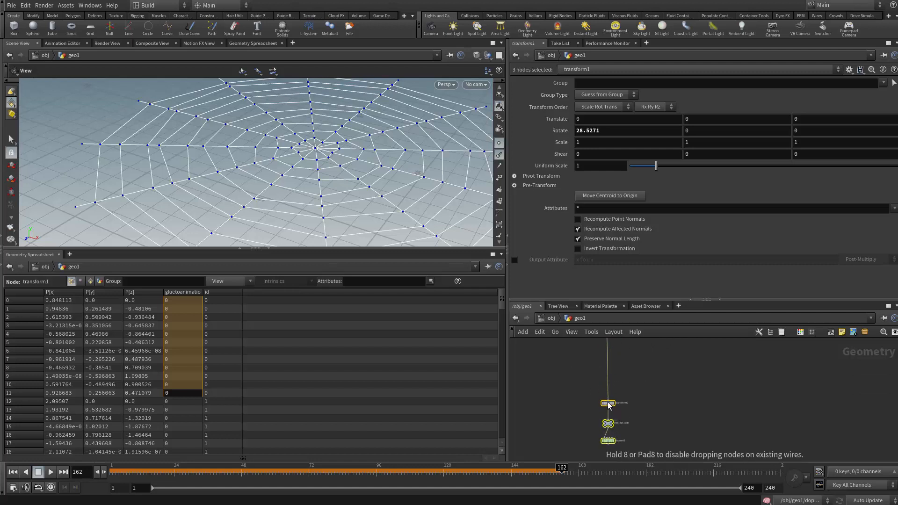
middle_drag(622, 358, 620, 402)
scroll(620, 402, up, 2)
scroll(617, 406, up, 3)
click(587, 383)
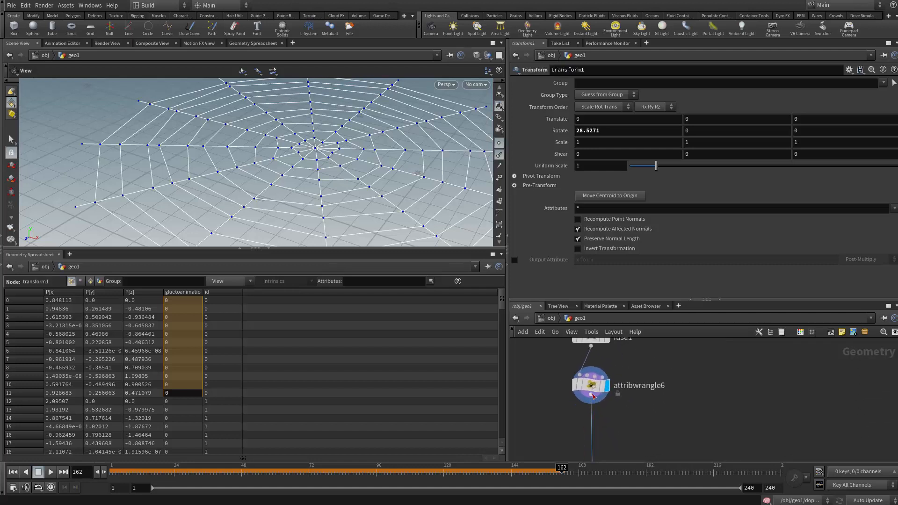
mouse_move(579, 425)
middle_down()
mouse_move(579, 388)
mouse_move(576, 413)
middle_up()
key(Tab)
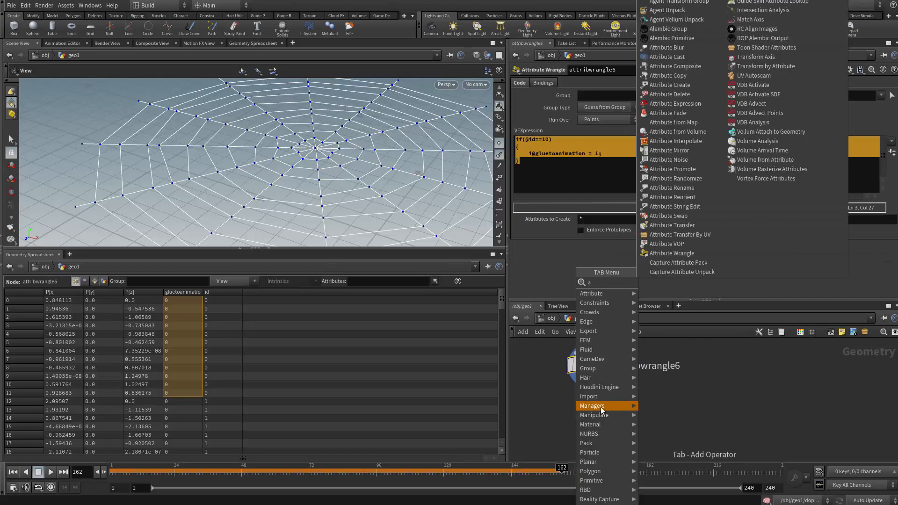
text(aw)
click(688, 282)
click(629, 417)
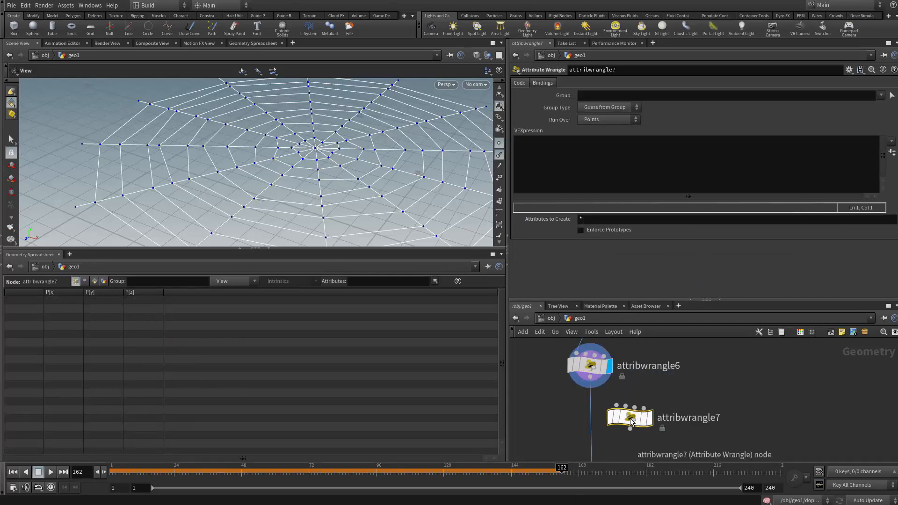
key(ctrl+z)
Add a Resample node and wire it between attribwrangle6 and transform1
key(Tab)
text(aw)
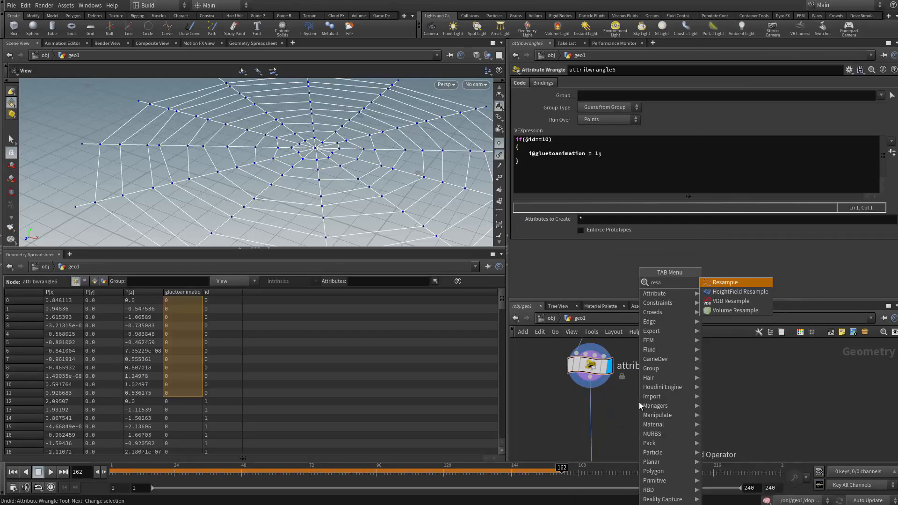
key(Return)
click(638, 402)
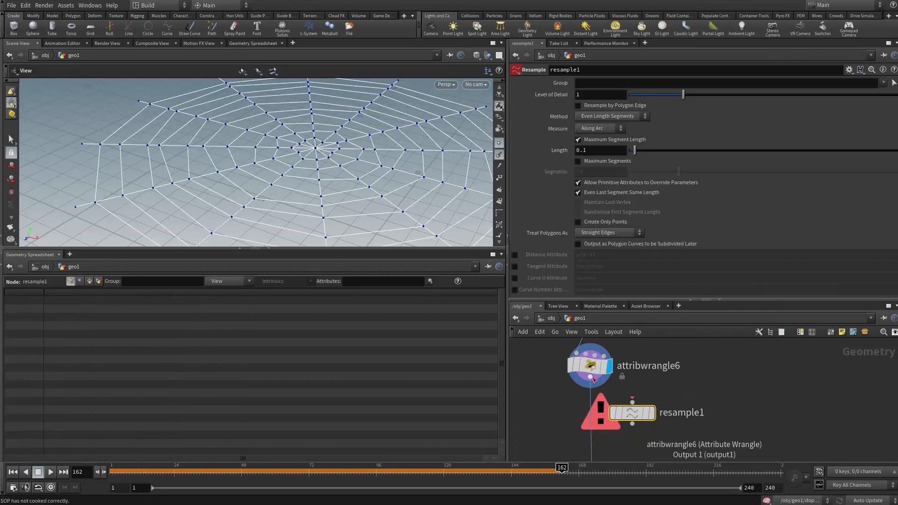
middle_drag(710, 389, 711, 342)
scroll(708, 354, down, 2)
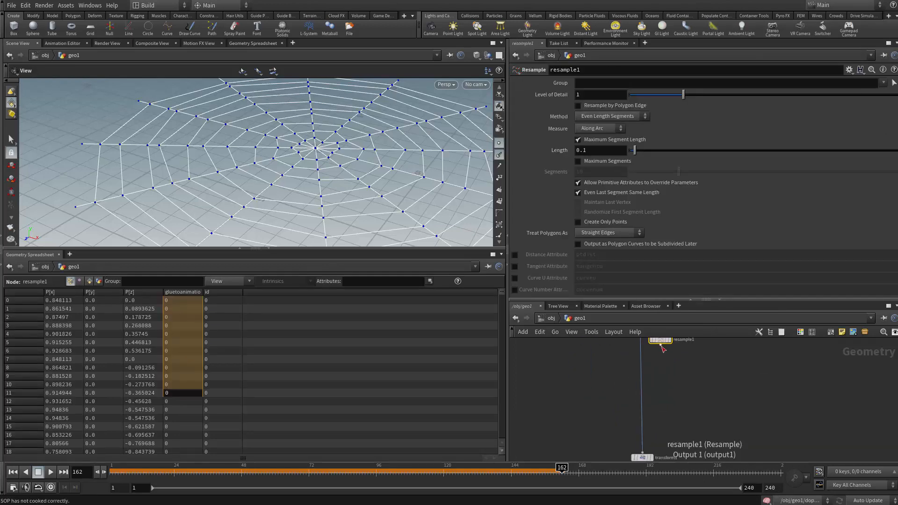
drag(660, 345, 642, 452)
middle_drag(682, 376, 680, 420)
scroll(680, 419, up, 2)
middle_drag(645, 370, 603, 399)
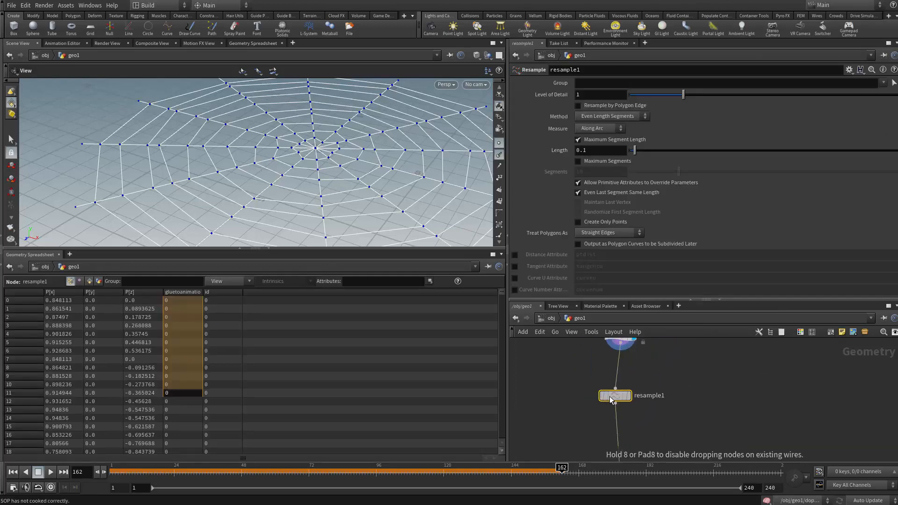
Display resample1 and enable Resample by Polygon Edge so the web threads are subdivided per edge
scroll(645, 400, up, 3)
click(634, 402)
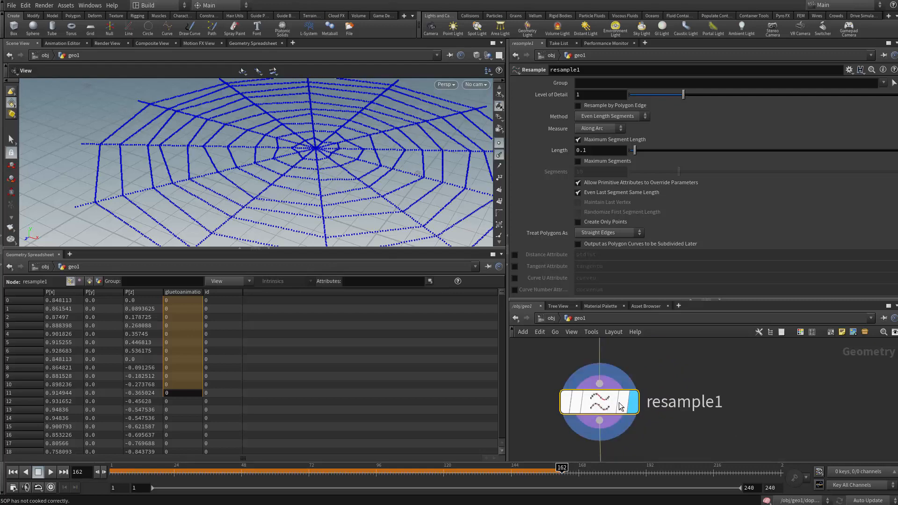
drag(383, 220, 353, 203)
scroll(353, 203, up, 5)
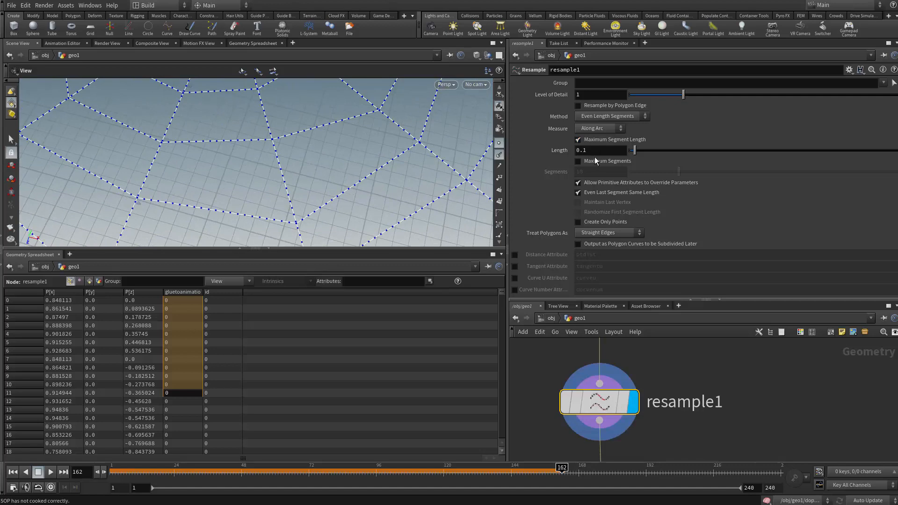
click(584, 107)
drag(400, 150, 370, 220)
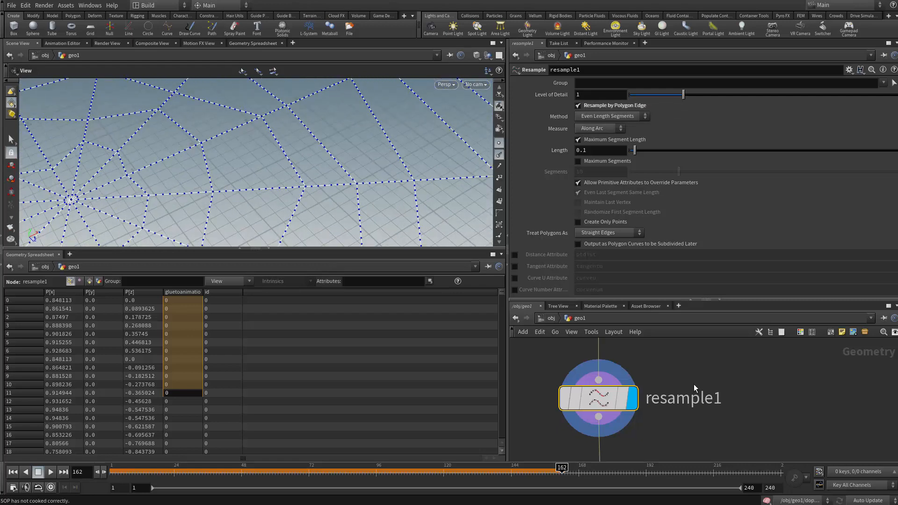
Insert a Fuse node between resample1 and transform1 and align it directly below resample1
middle_drag(695, 388, 658, 345)
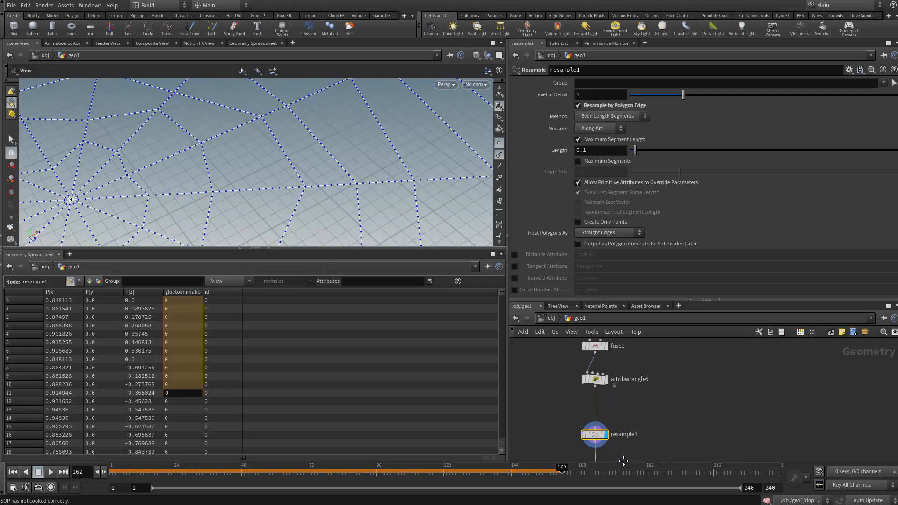
key(Tab)
text(f)
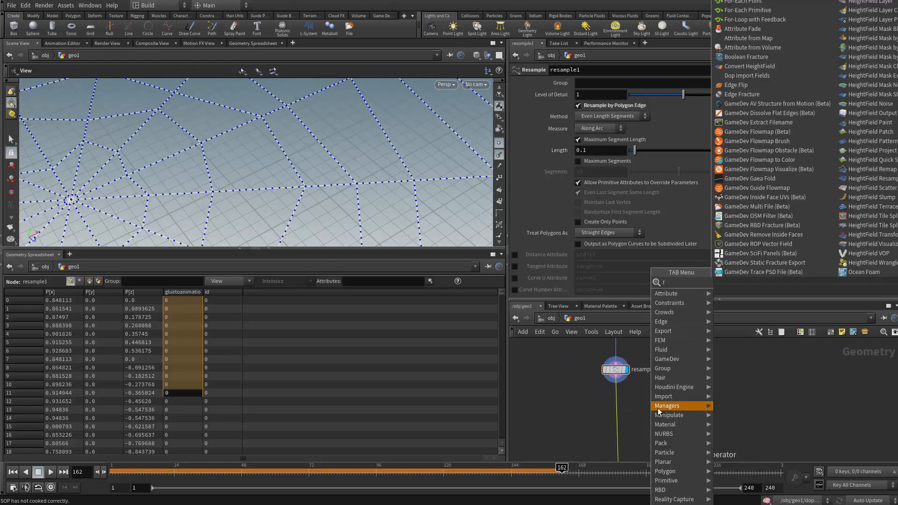
key(Return)
click(658, 410)
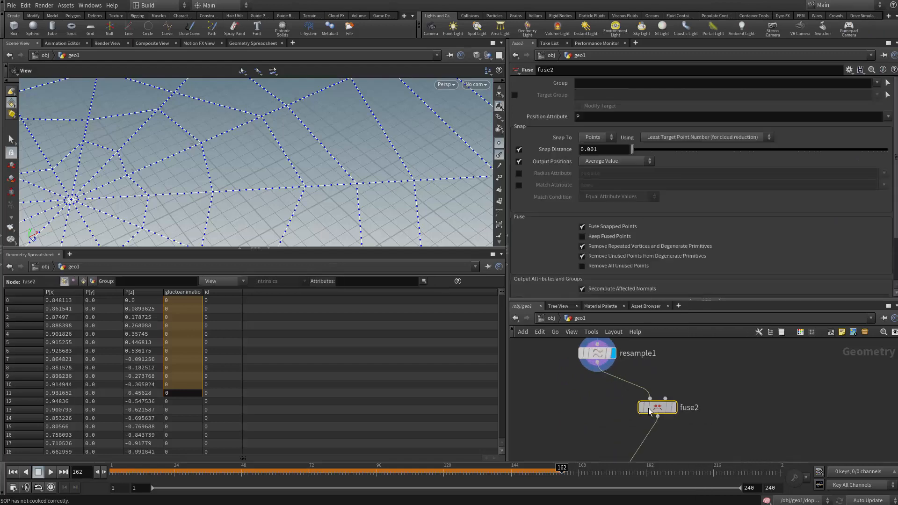
drag(651, 406, 595, 412)
middle_drag(636, 389, 633, 395)
scroll(369, 154, down, 12)
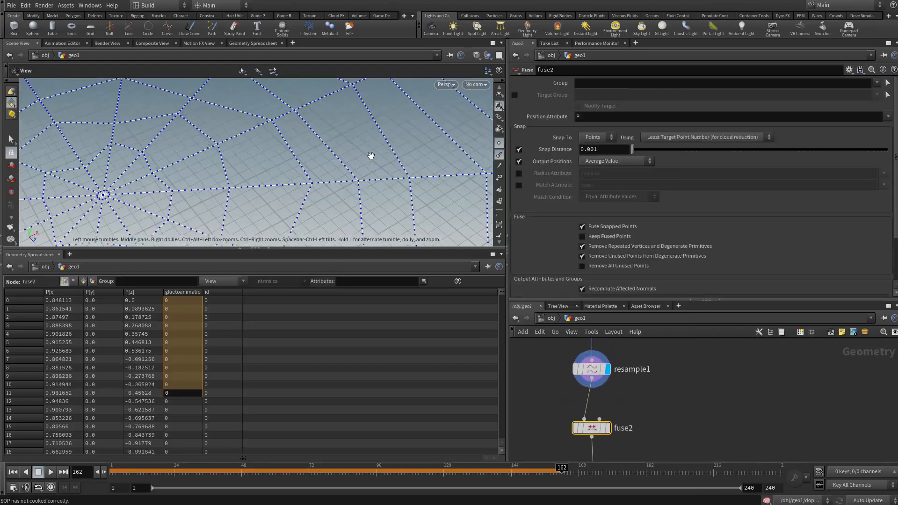
Play the dopnet1 simulation from the first frame with point markers hidden, and examine how the resampled web sags
middle_drag(704, 459, 697, 339)
middle_drag(647, 417, 665, 335)
click(630, 389)
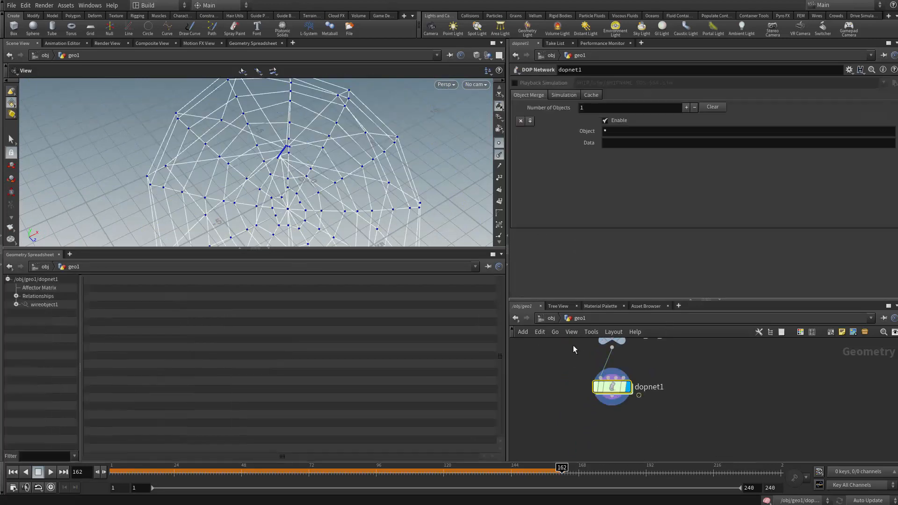
click(13, 472)
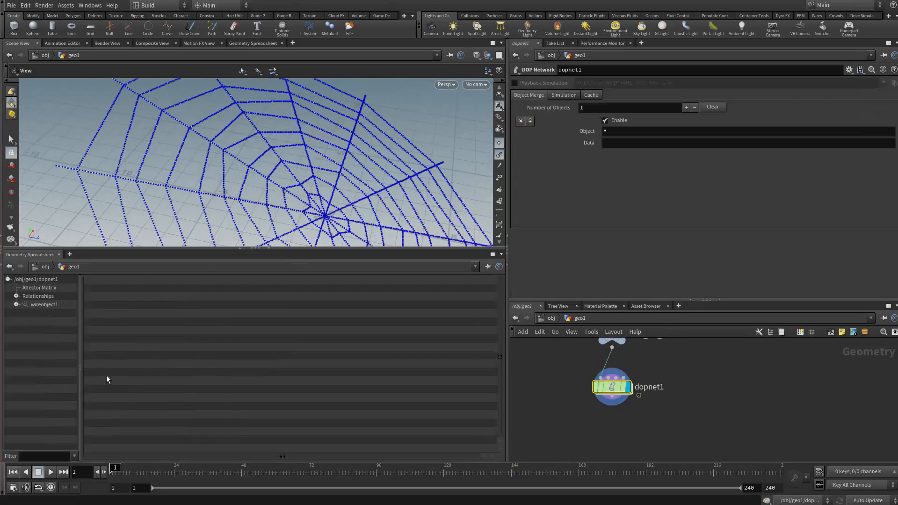
scroll(321, 187, down, 5)
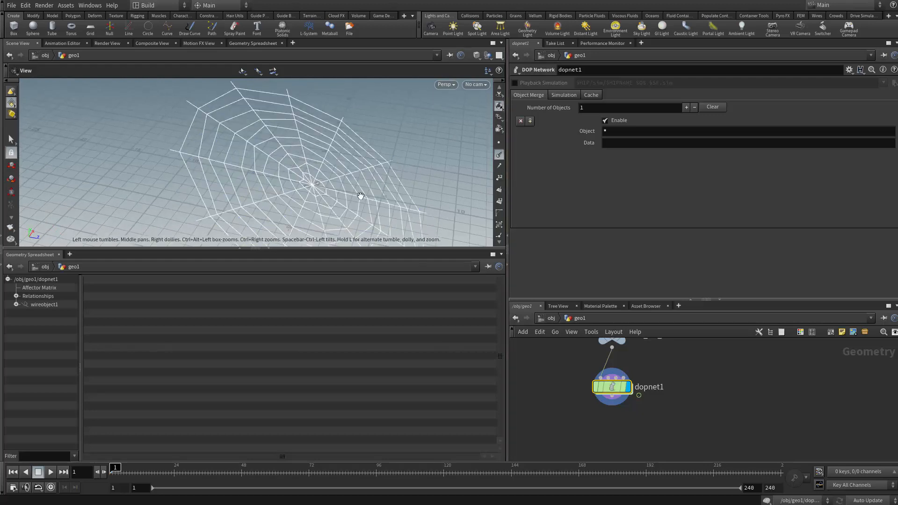
scroll(325, 187, down, 3)
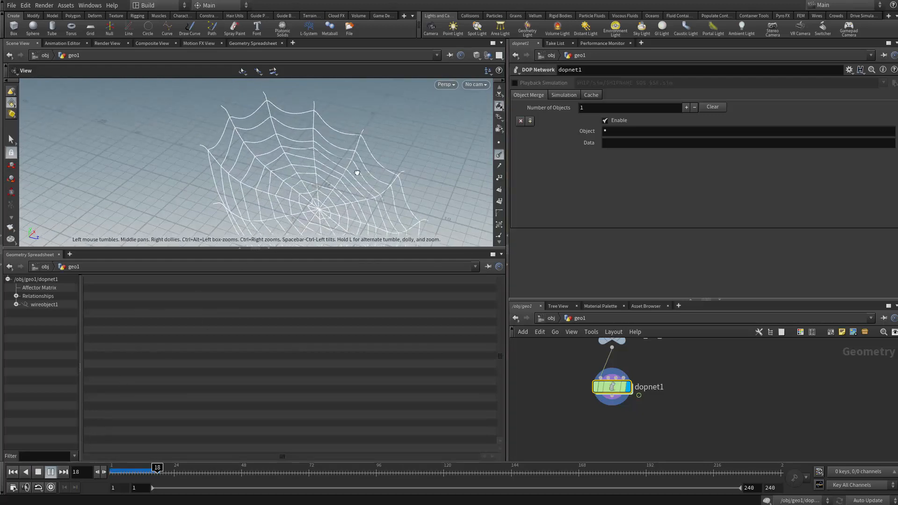
drag(356, 173, 322, 148)
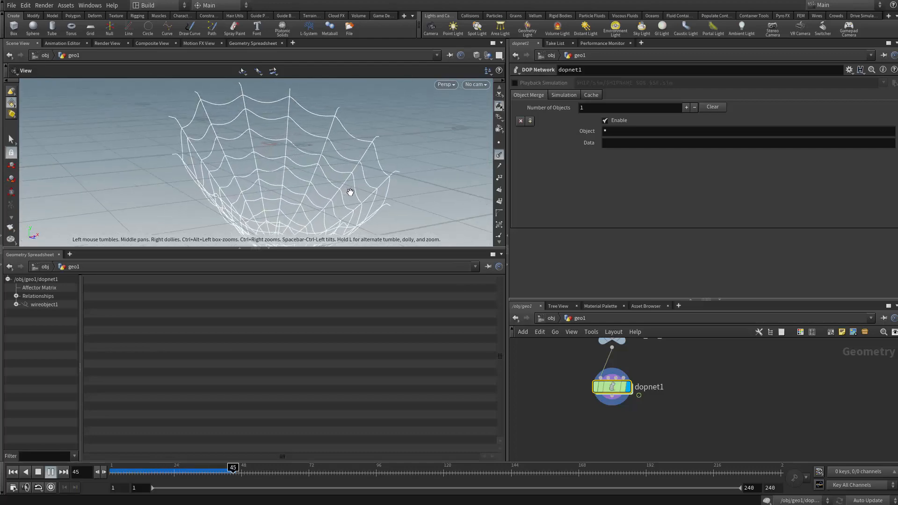
drag(328, 188, 286, 157)
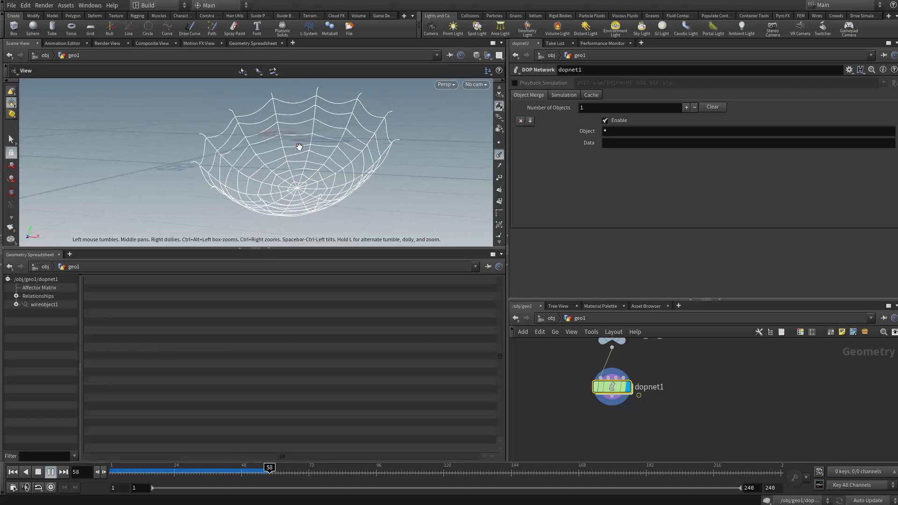
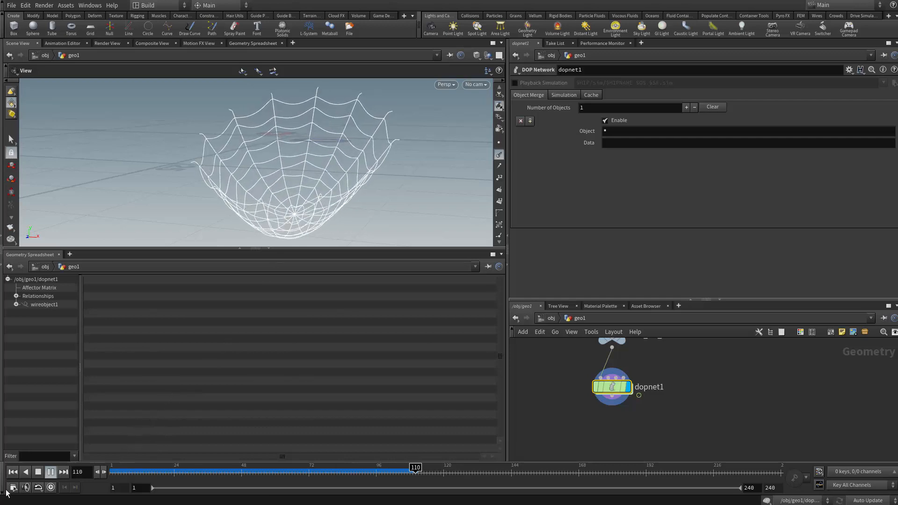
click(38, 473)
right_drag(277, 209, 467, 235)
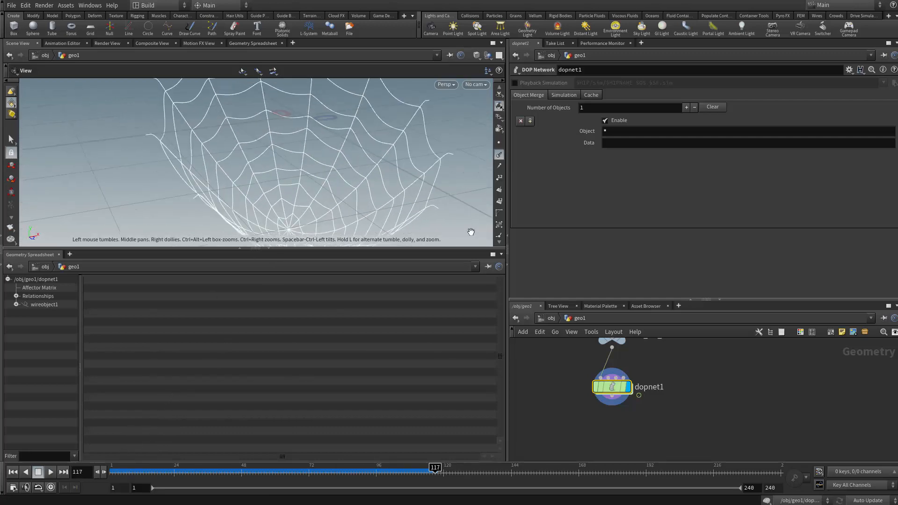
Return to the first frame and select resample1 with point markers shown to inspect the point spacing
middle_drag(620, 348, 624, 437)
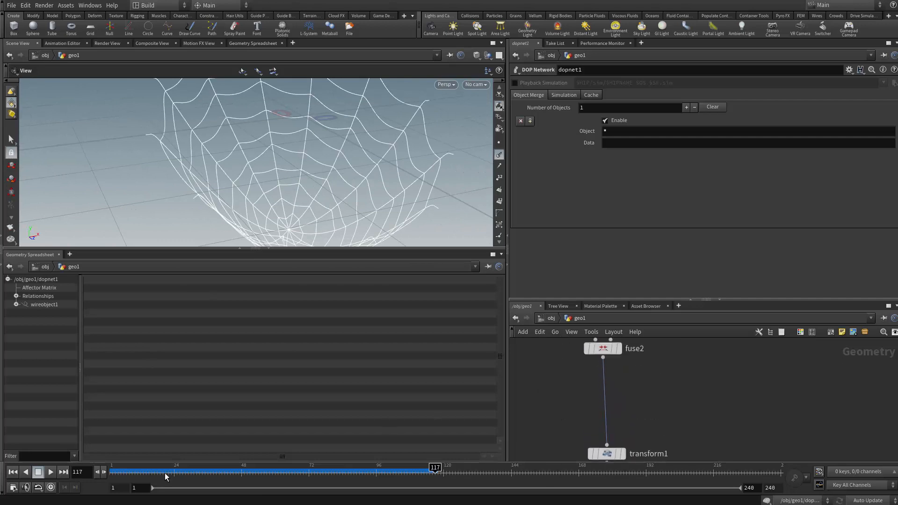
click(13, 473)
middle_drag(710, 391, 698, 455)
middle_drag(669, 388, 677, 422)
scroll(629, 401, up, 3)
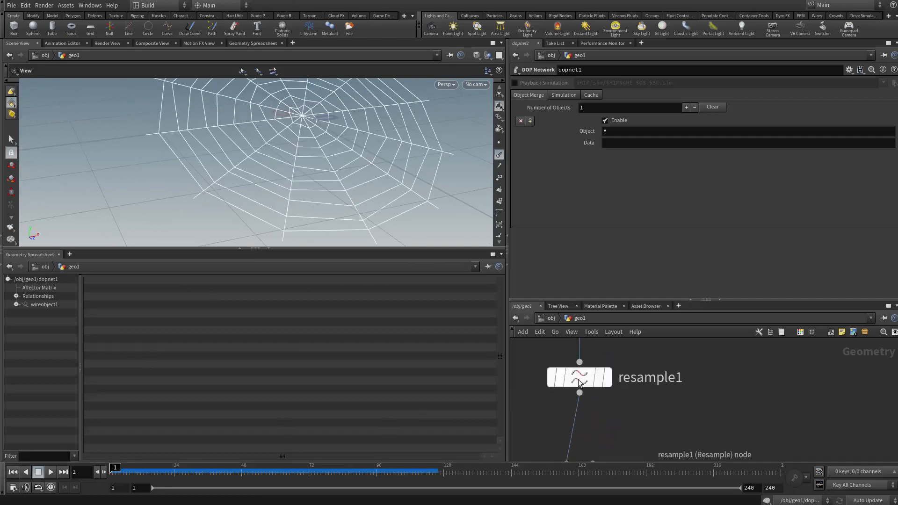
click(579, 382)
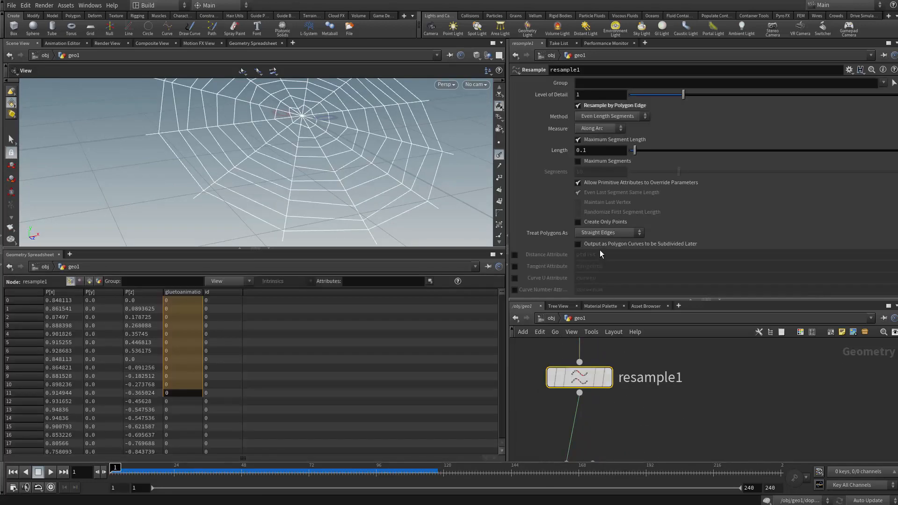
click(499, 144)
scroll(429, 175, up, 5)
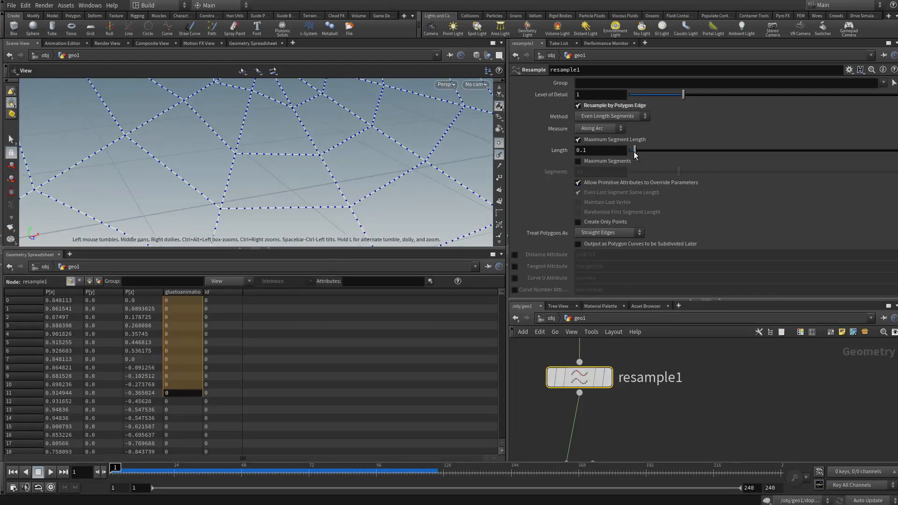
Try longer maximum segment lengths on resample1 and settle on 0.3
drag(635, 155, 652, 154)
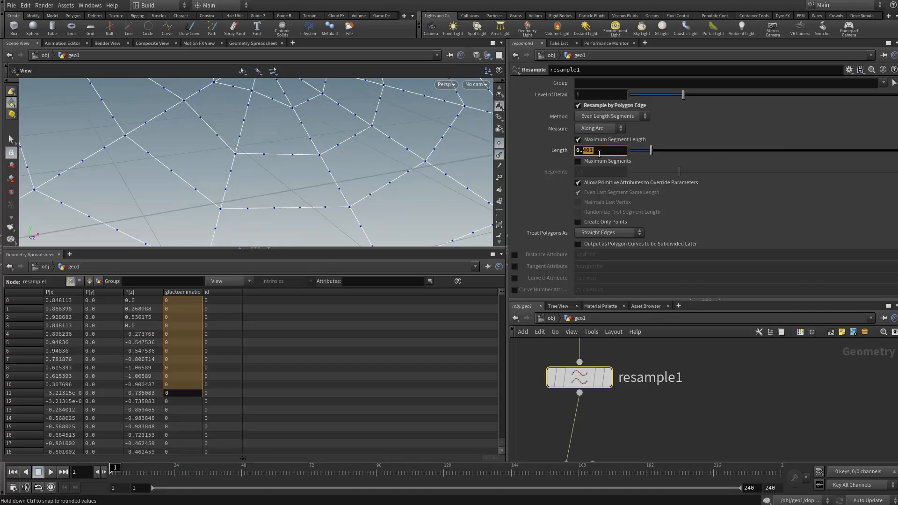
key(Return)
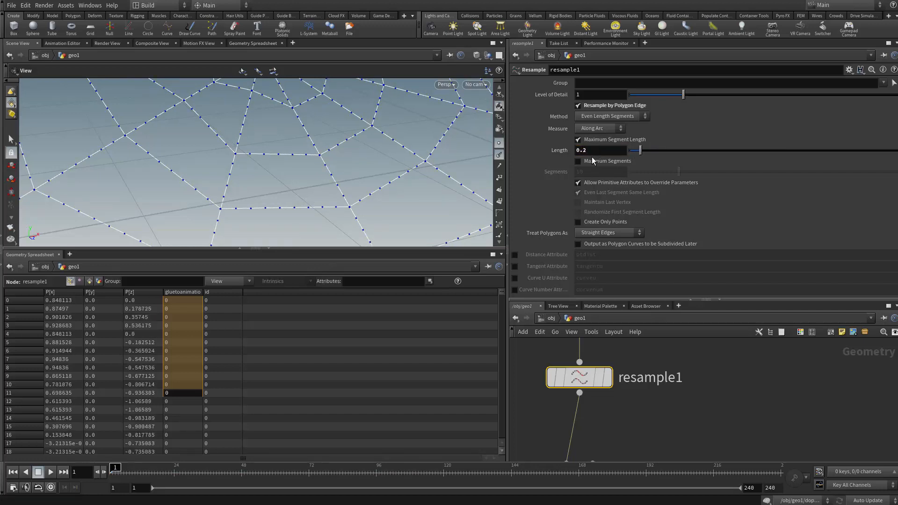
click(591, 154)
text(3)
key(Return)
scroll(344, 192, down, 5)
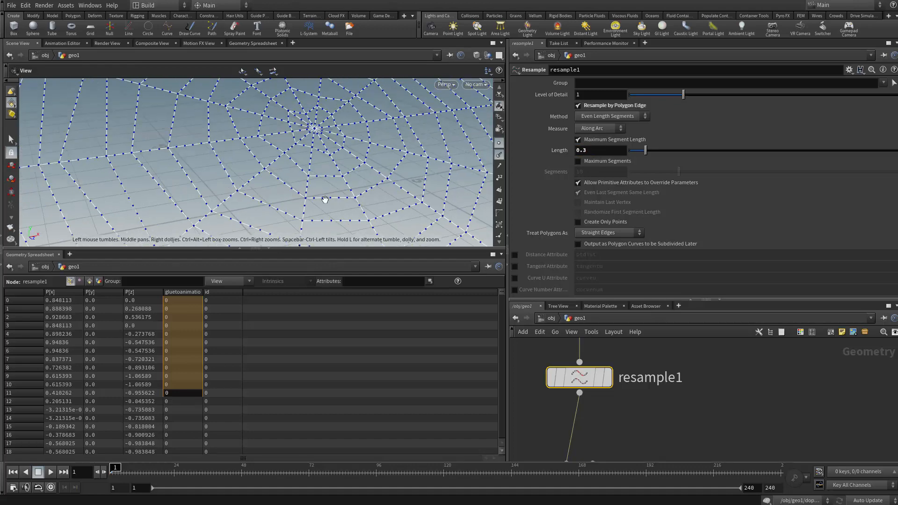
Select dopnet1, hide the point markers and play the simulation with the coarser resampling
right_drag(353, 199, 326, 200)
drag(326, 200, 303, 198)
scroll(654, 426, down, 3)
middle_drag(673, 449, 659, 349)
scroll(638, 390, up, 3)
click(570, 383)
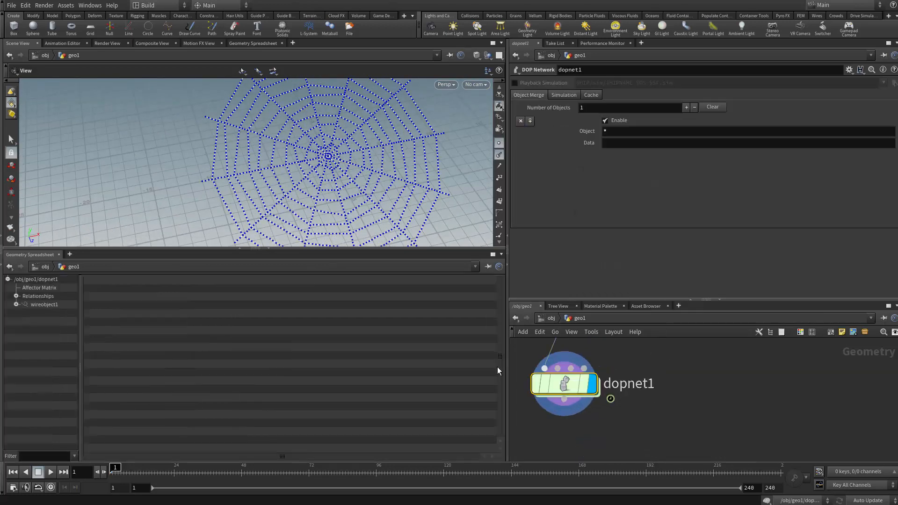
drag(265, 224, 300, 199)
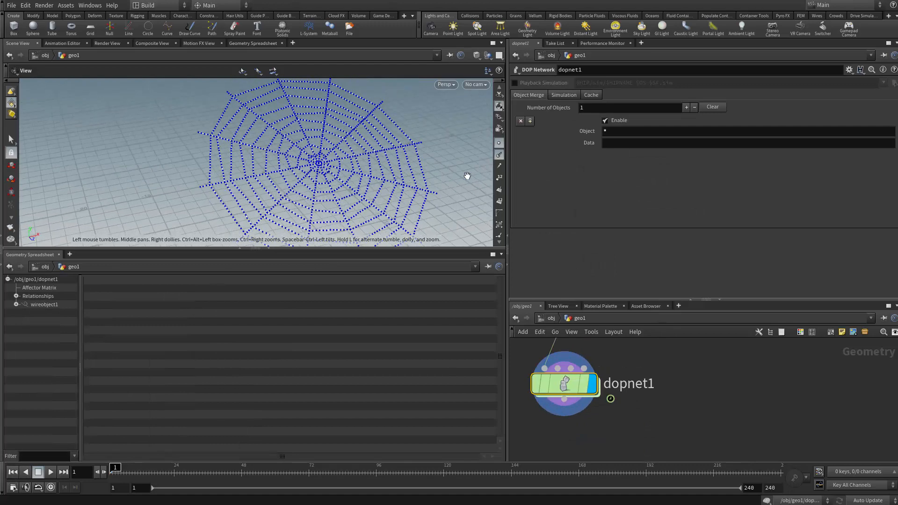
click(500, 143)
scroll(354, 169, up, 1)
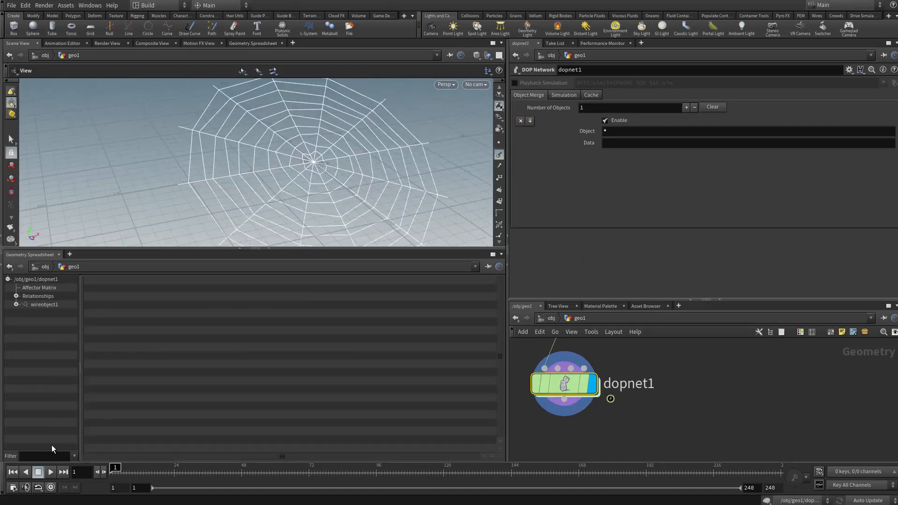
click(50, 472)
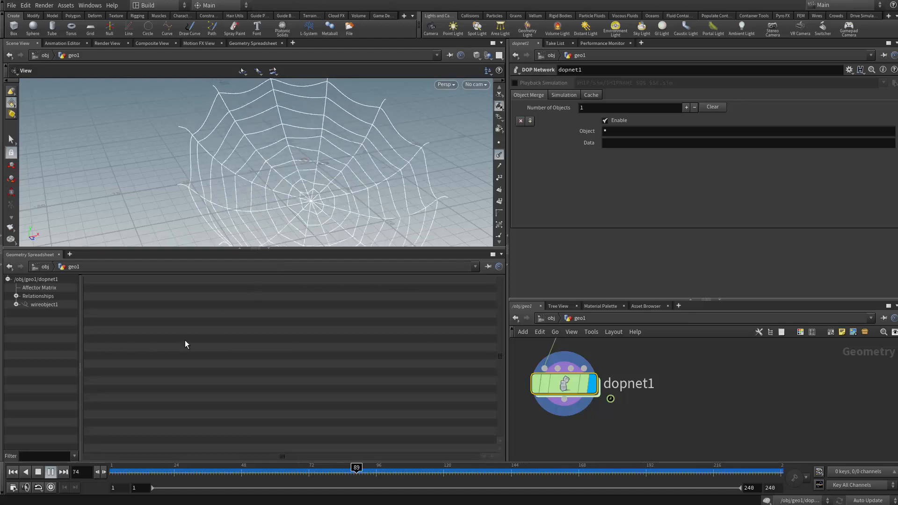
Stop playback, scrub the simulation to frame 222 and examine the outer thread ends of the sagging web up close
click(37, 474)
drag(365, 154, 286, 124)
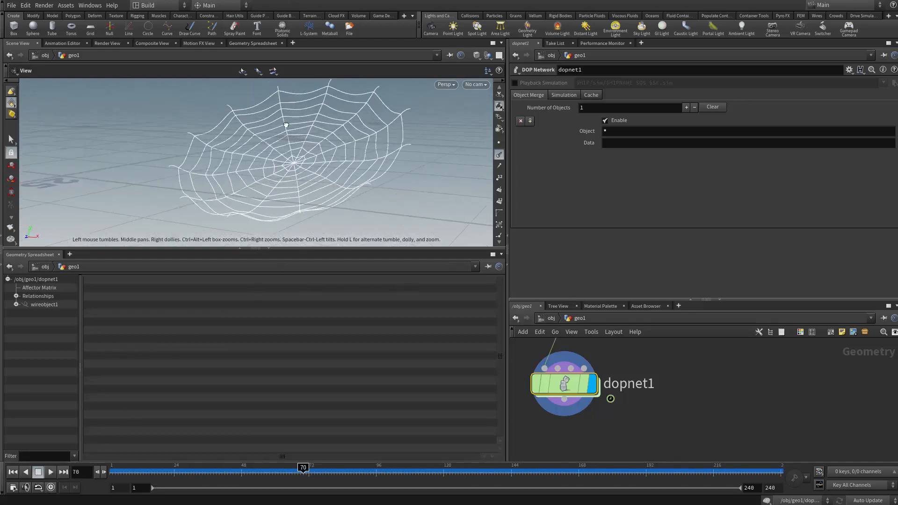
drag(303, 467, 730, 471)
mouse_move(344, 140)
mouse_down()
mouse_move(396, 153)
mouse_move(367, 175)
mouse_move(397, 183)
mouse_up()
right_drag(397, 183, 379, 244)
drag(378, 243, 441, 197)
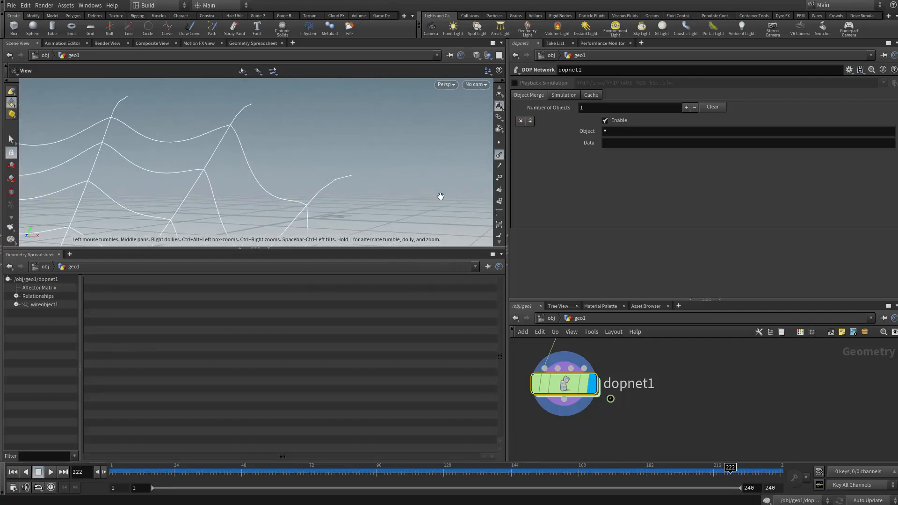
Show point markers on the simulated web and examine the points along an outer thread end, with attribwrangle6 in view in the network
middle_drag(680, 363, 670, 434)
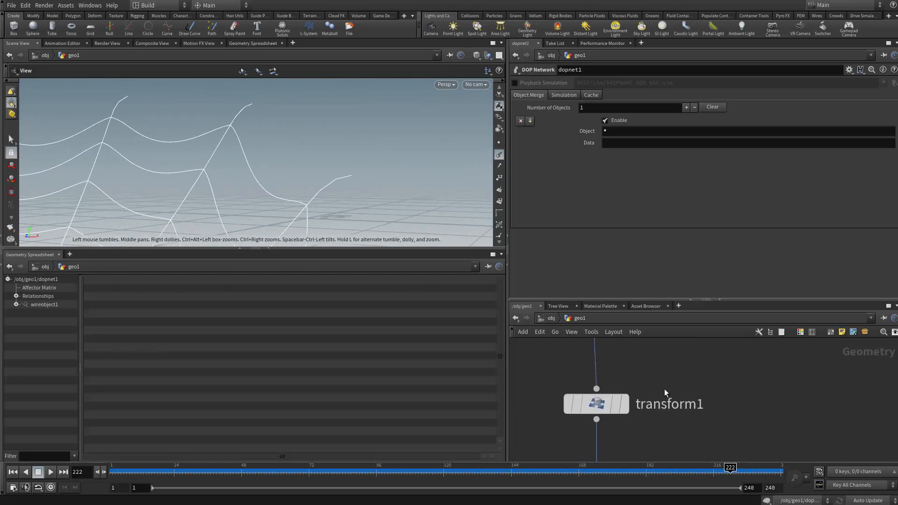
middle_drag(652, 342, 638, 427)
scroll(652, 386, up, 2)
scroll(636, 403, up, 1)
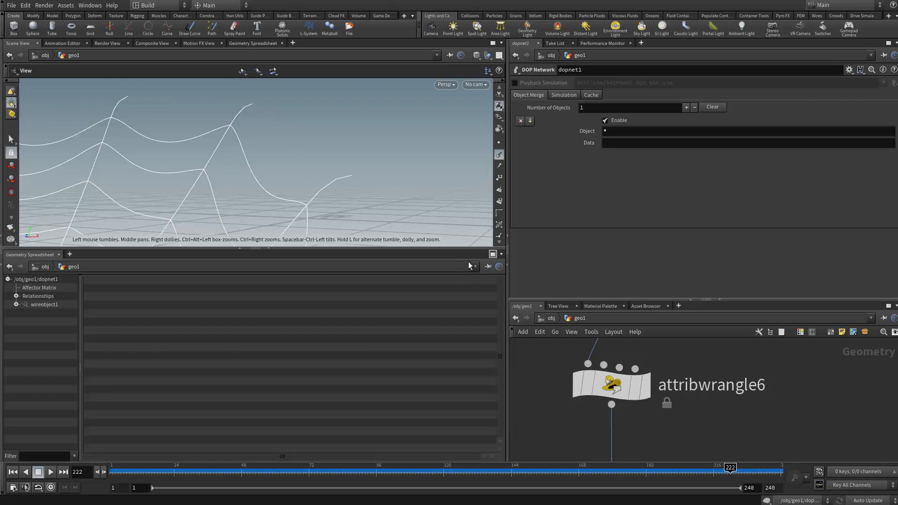
drag(350, 182, 477, 172)
click(498, 143)
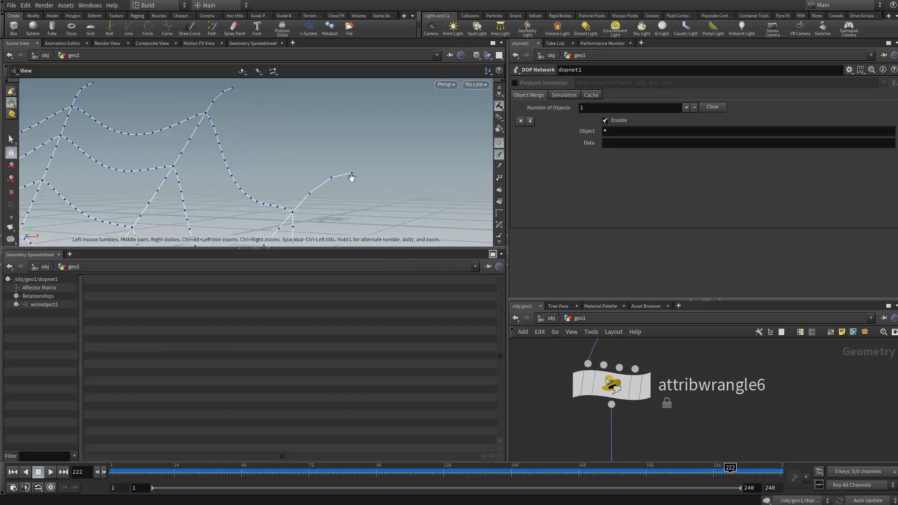
drag(350, 177, 331, 190)
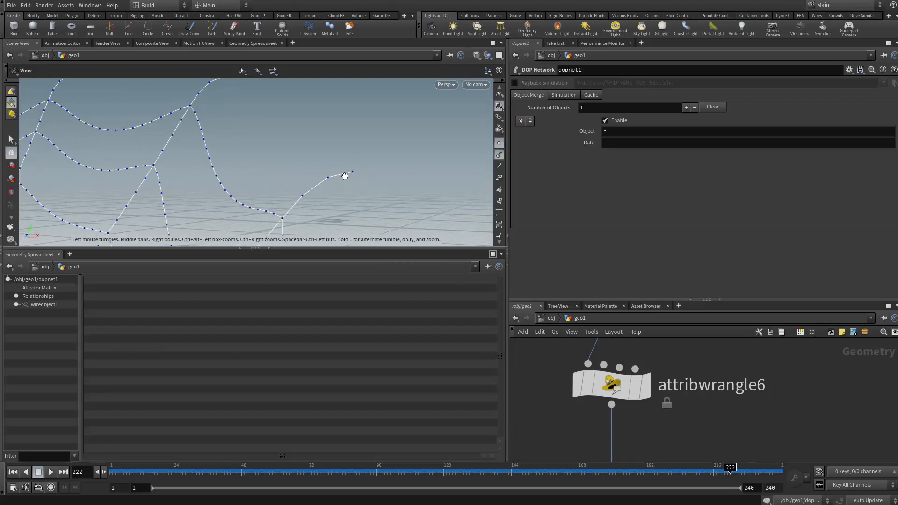
scroll(566, 350, down, 2)
middle_drag(553, 400, 549, 416)
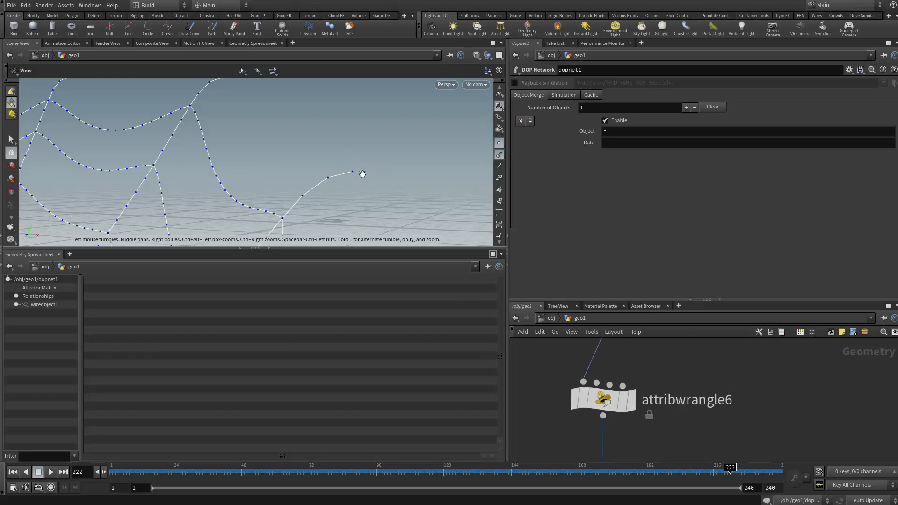
drag(338, 187, 345, 175)
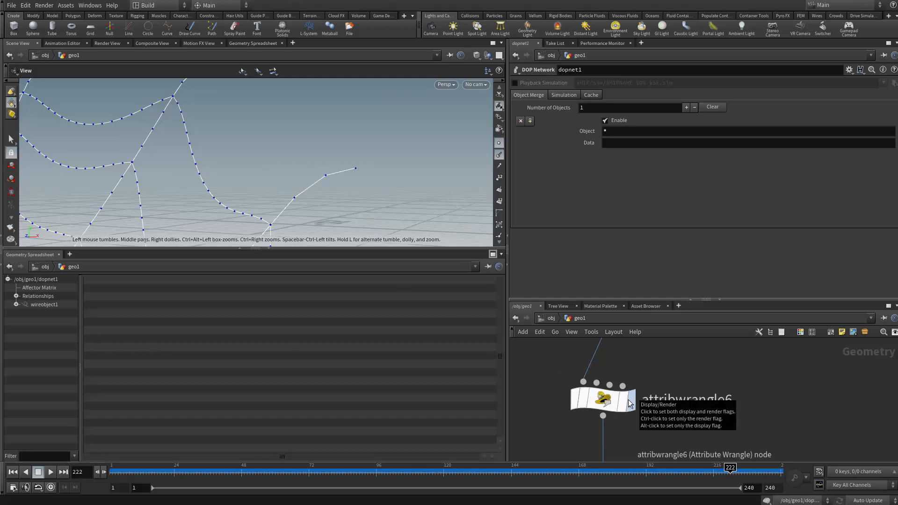
Select attribwrangle6, sort its points by gluetoanimation and check the glued points against the outer ends of the web
click(603, 400)
click(178, 293)
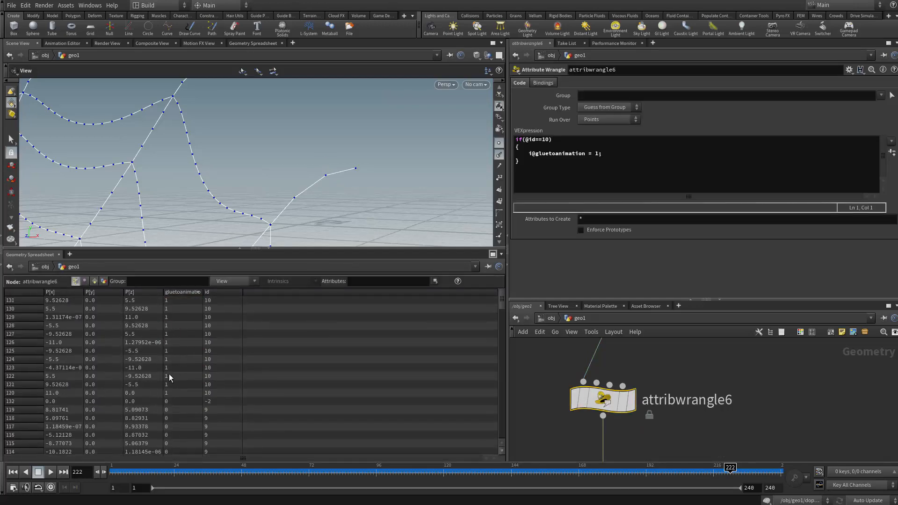
scroll(186, 312, down, 1)
scroll(191, 322, up, 1)
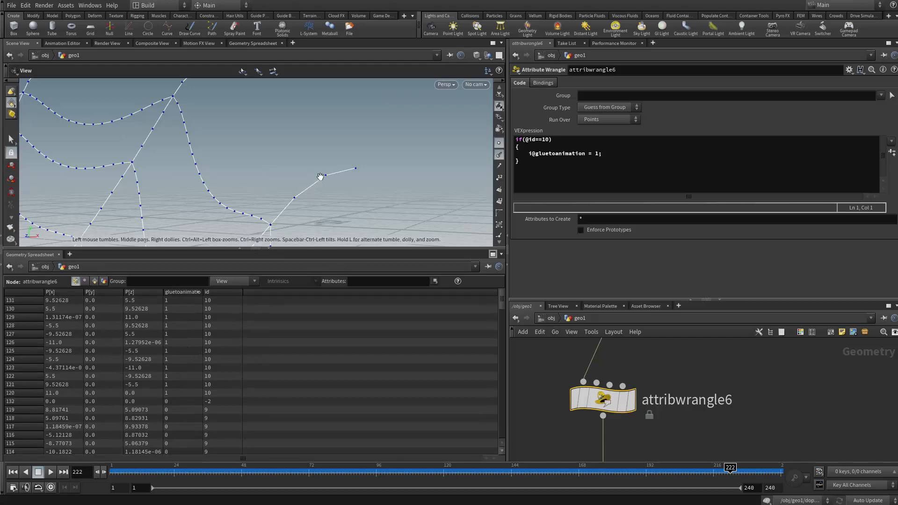
drag(359, 183, 401, 169)
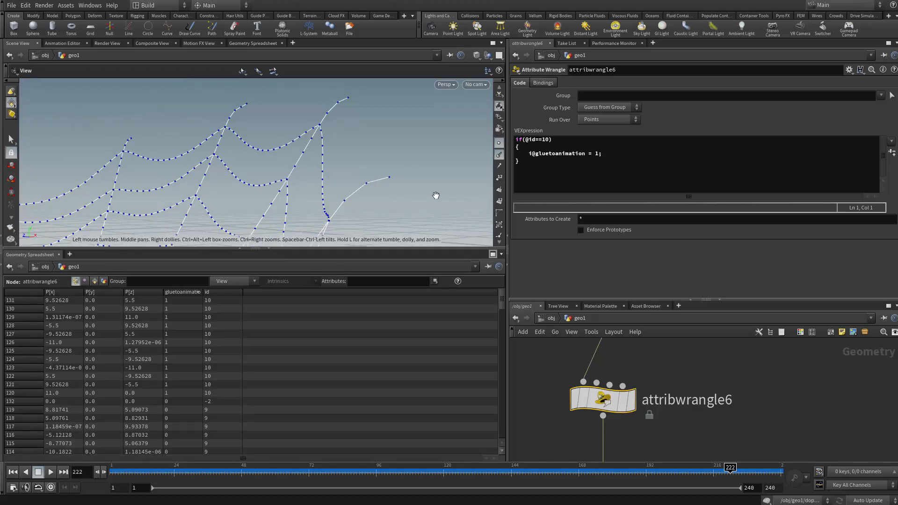
drag(435, 195, 481, 193)
scroll(669, 398, down, 3)
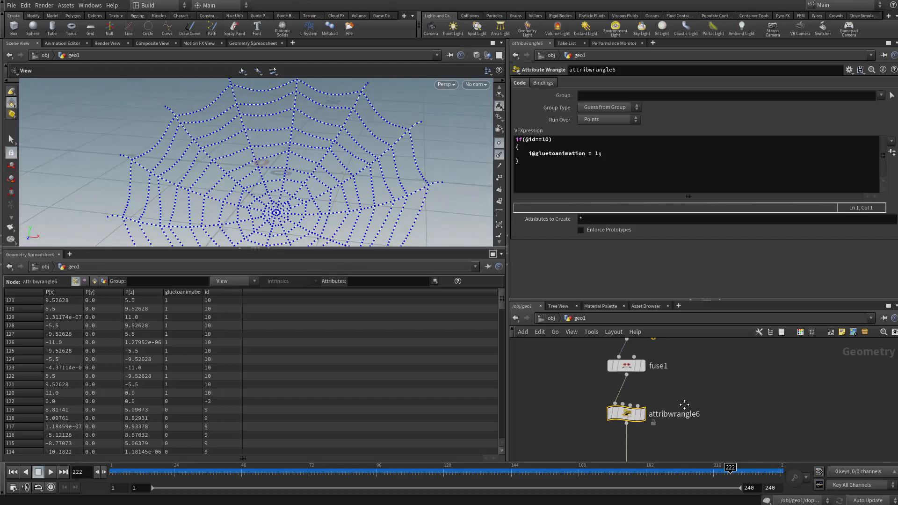
middle_drag(684, 405, 674, 437)
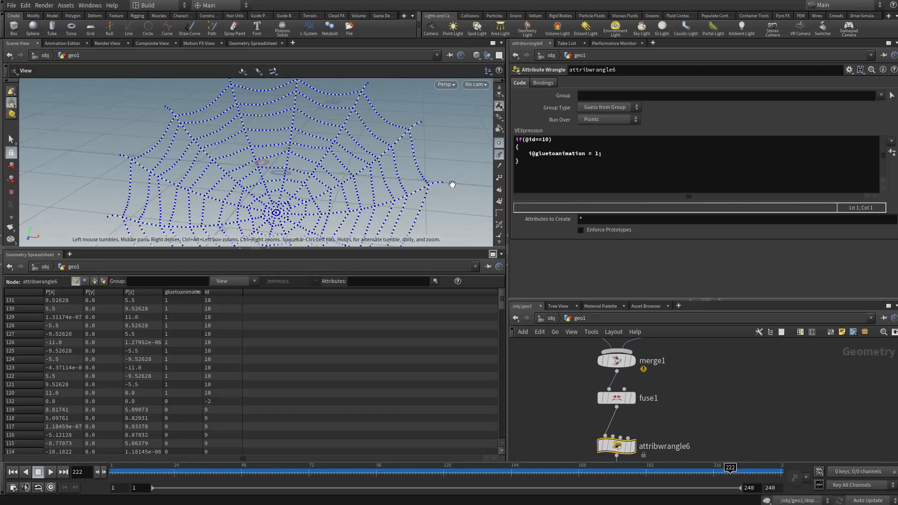
scroll(400, 168, down, 3)
drag(400, 168, 225, 168)
scroll(298, 136, down, 3)
scroll(218, 167, up, 3)
scroll(688, 431, down, 3)
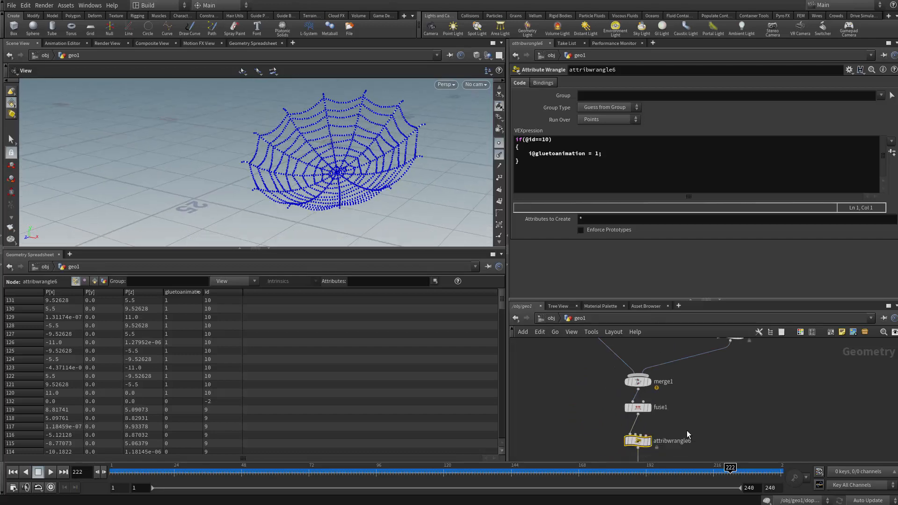
Select the transform1, web_for_sim and dopnet1 nodes at the end of the network
middle_drag(687, 444, 663, 357)
middle_drag(653, 448, 644, 344)
scroll(644, 344, down, 2)
drag(568, 355, 613, 387)
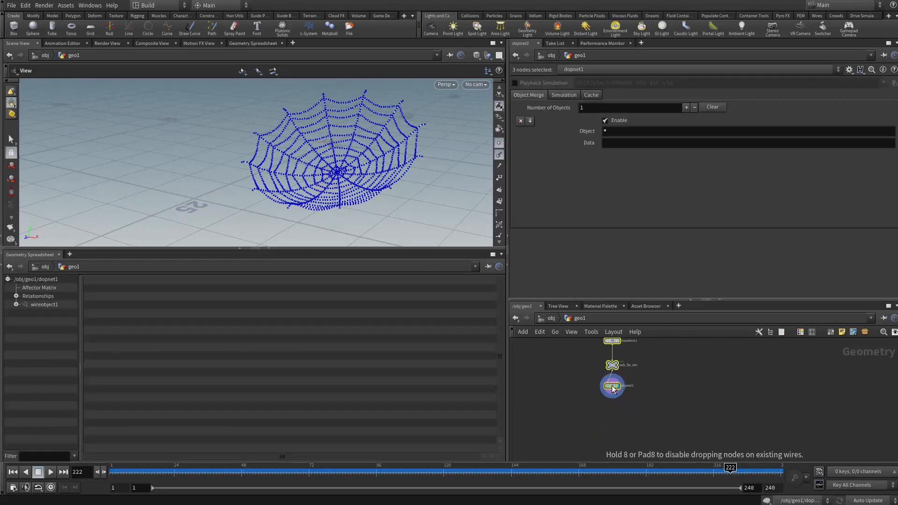
scroll(646, 369, up, 2)
middle_drag(646, 369, 646, 405)
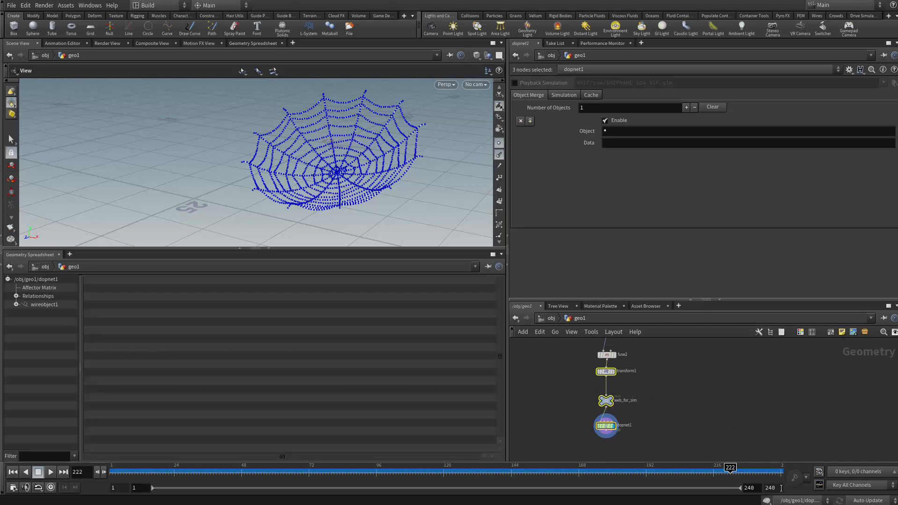
Set the end frame of the global animation range to 1000 and close the animation options
click(13, 487)
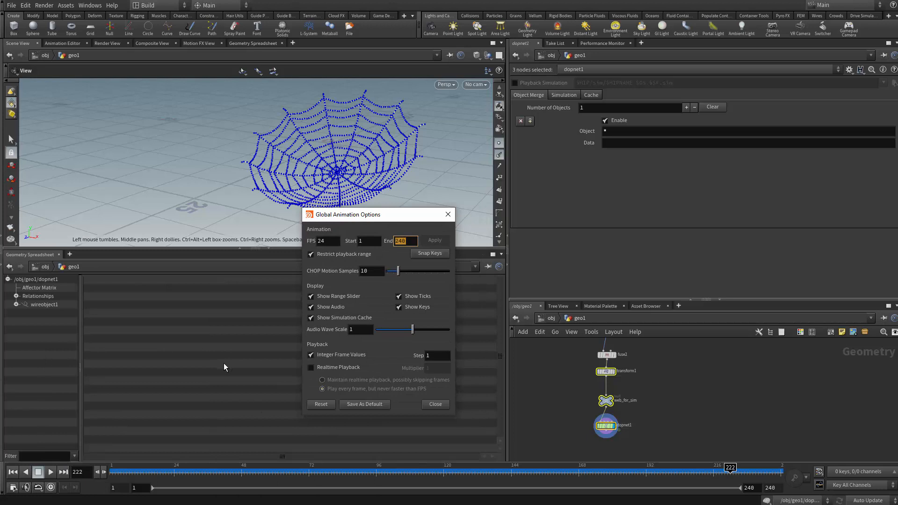
text(1000)
key(Return)
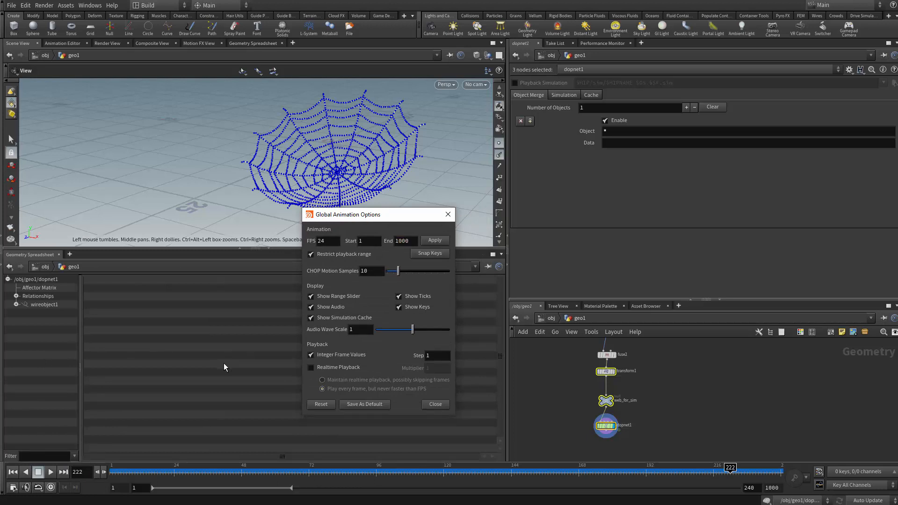
click(431, 242)
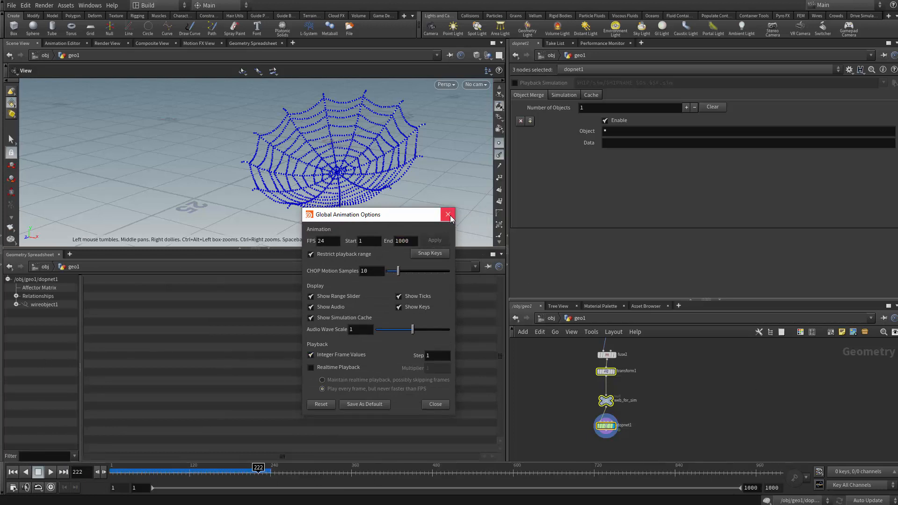
click(447, 215)
Continue playing the simulation, hide the point markers, stop at frame 731 and examine the web's sag
click(50, 471)
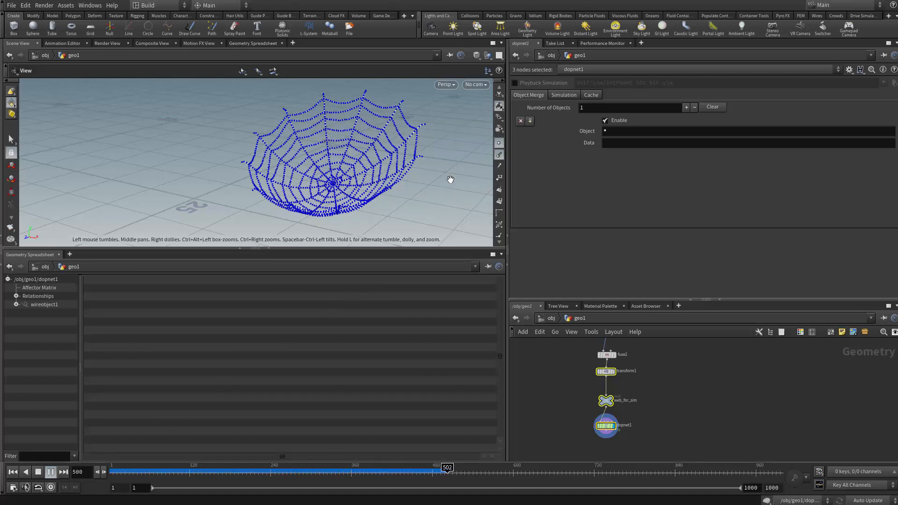
click(500, 143)
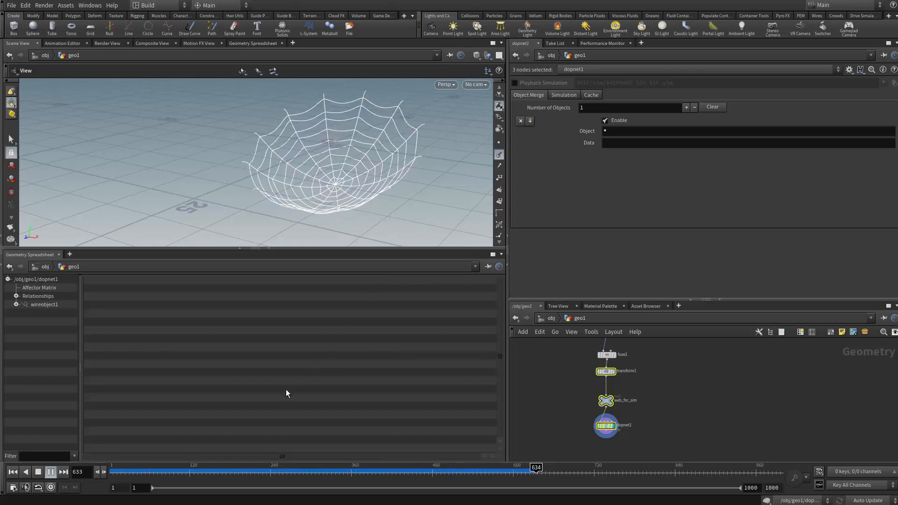
click(38, 476)
drag(280, 96, 307, 198)
scroll(343, 162, up, 4)
scroll(307, 198, up, 2)
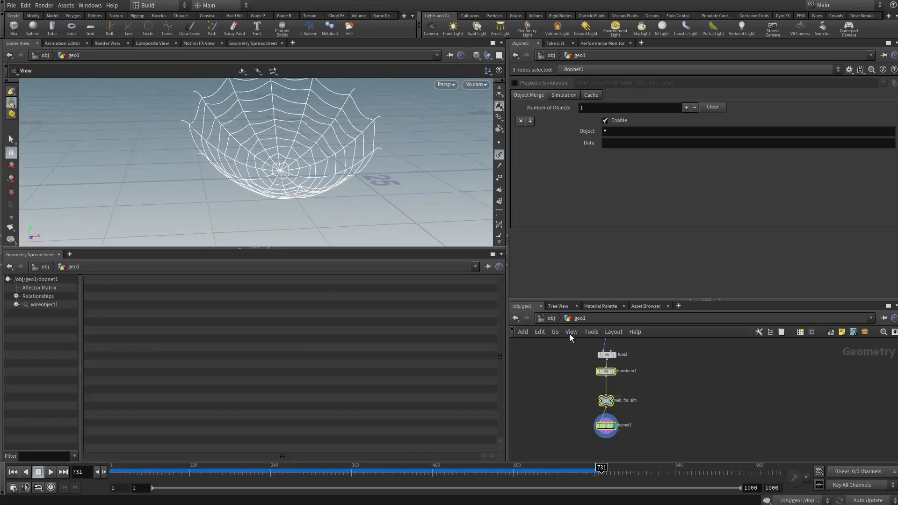
Enter dopnet1, select wireobject1 and display the plasticity settings of its material
scroll(640, 416, up, 3)
double_click(556, 423)
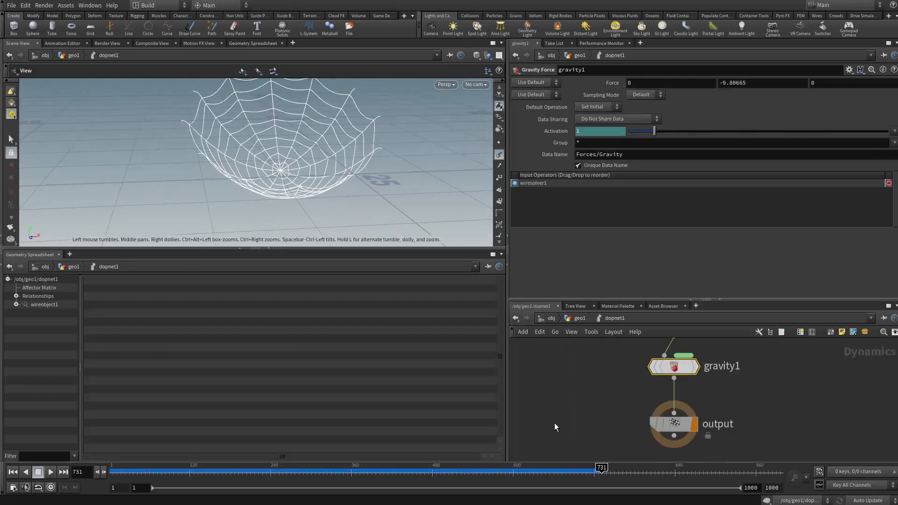
scroll(679, 456, up, 3)
middle_drag(692, 343, 683, 397)
scroll(671, 394, up, 4)
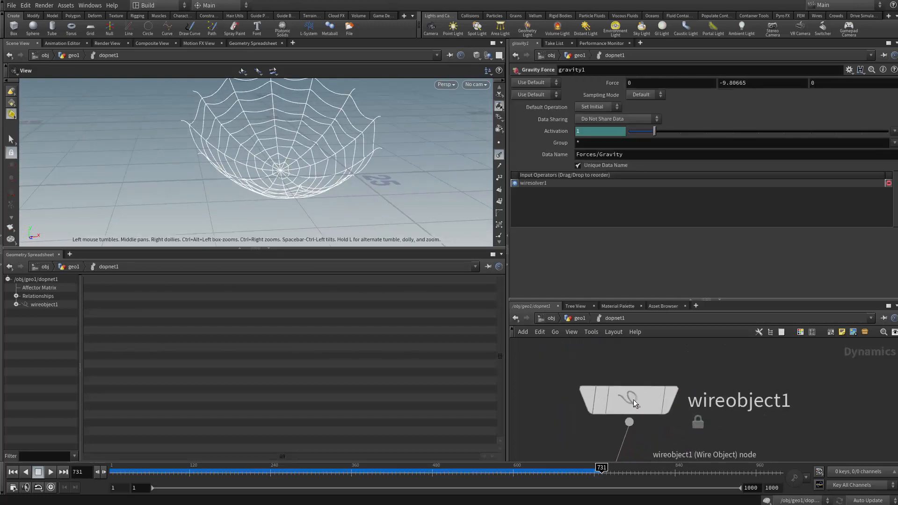
click(633, 402)
click(584, 159)
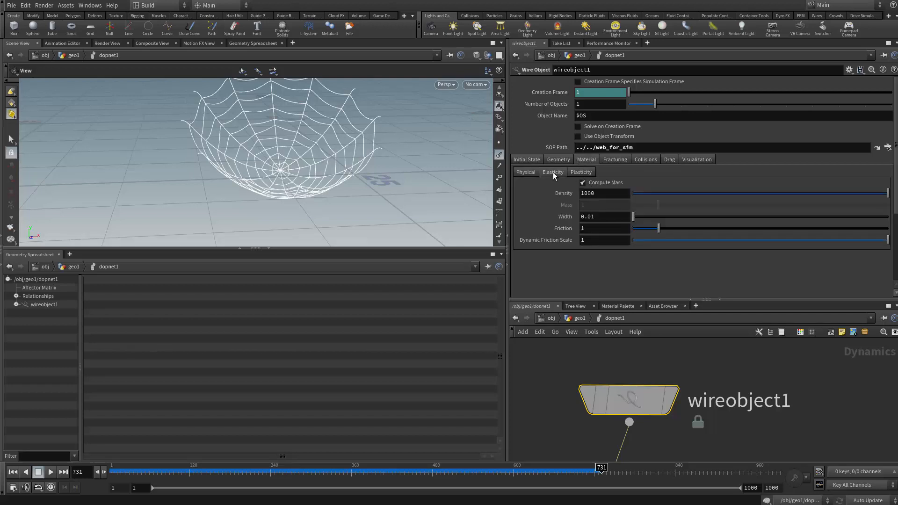
click(553, 172)
click(581, 172)
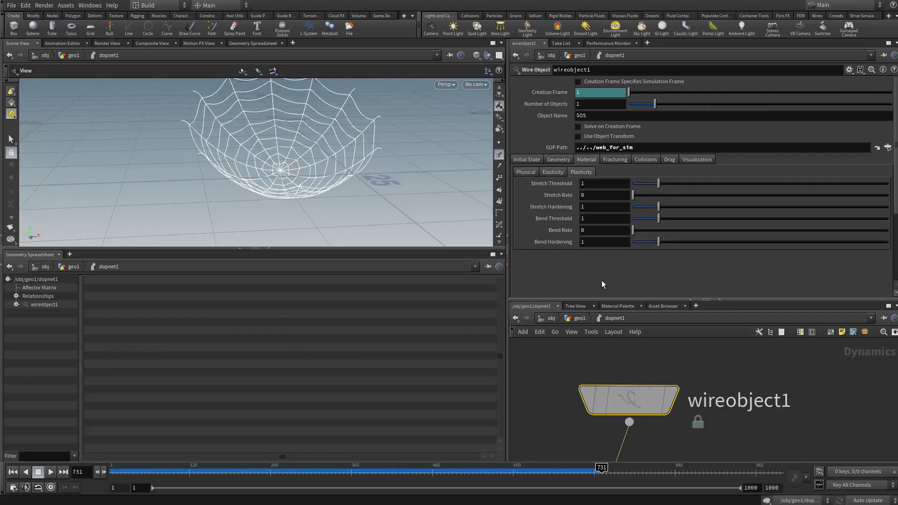
scroll(605, 187, down, 1)
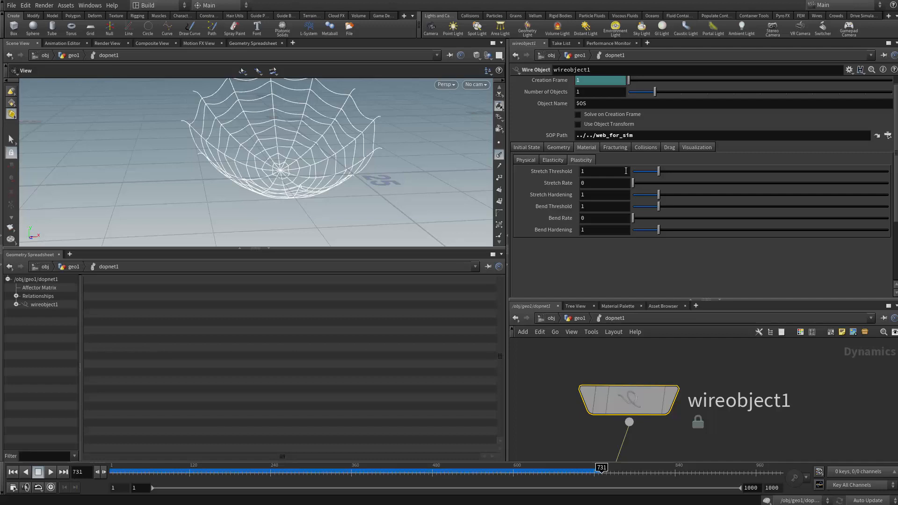
Try a Stretch Threshold of 2.44 on wireobject1 and play the simulation from the first frame to examine the sag
drag(657, 173, 694, 172)
click(13, 472)
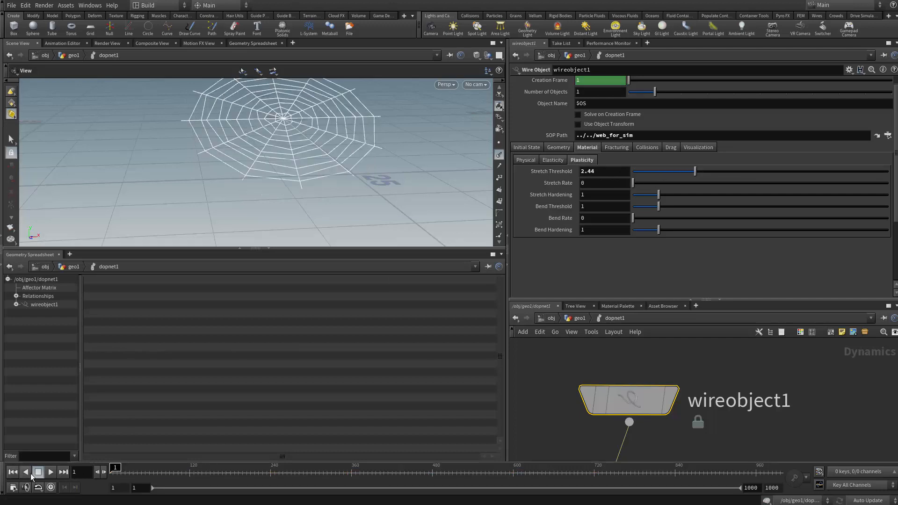
click(51, 471)
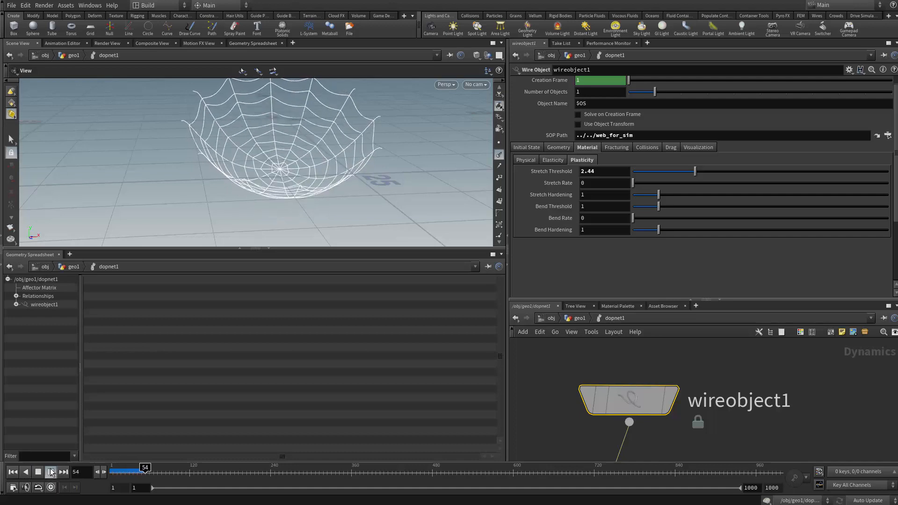
drag(309, 208, 267, 190)
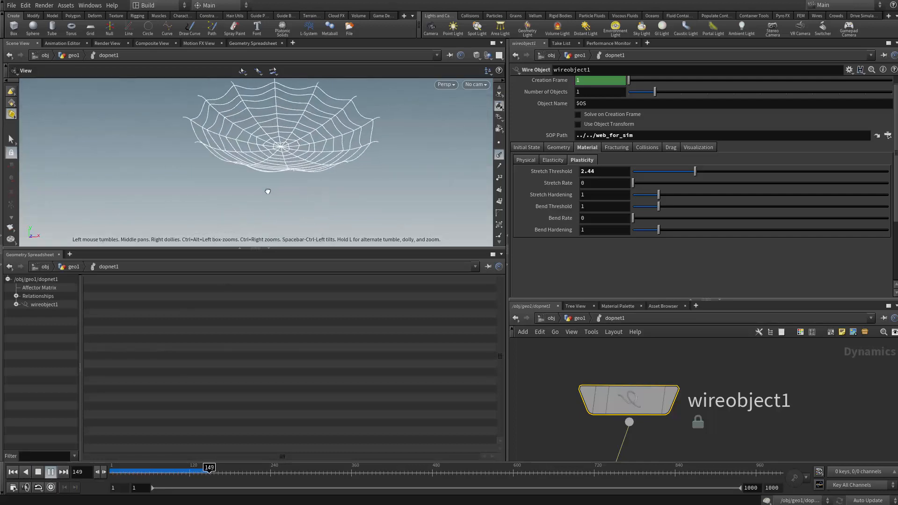
click(39, 472)
drag(282, 150, 229, 154)
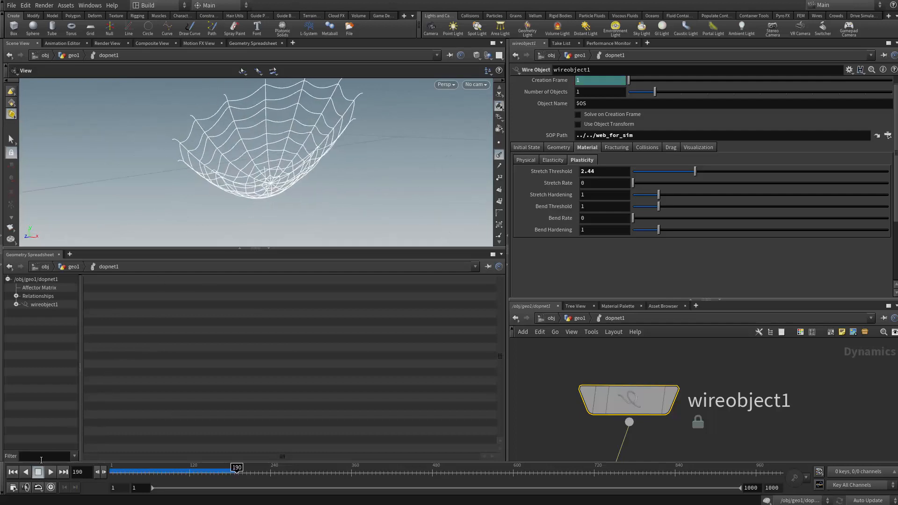
Set wireobject1's Stretch Threshold to 0.04, play the simulation from the first frame, and return to frame 1
click(13, 473)
drag(672, 172, 633, 173)
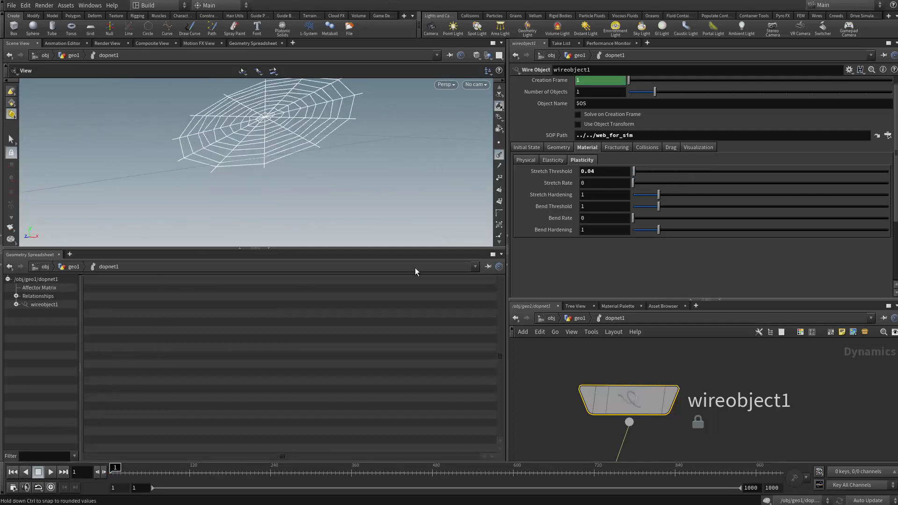
click(51, 471)
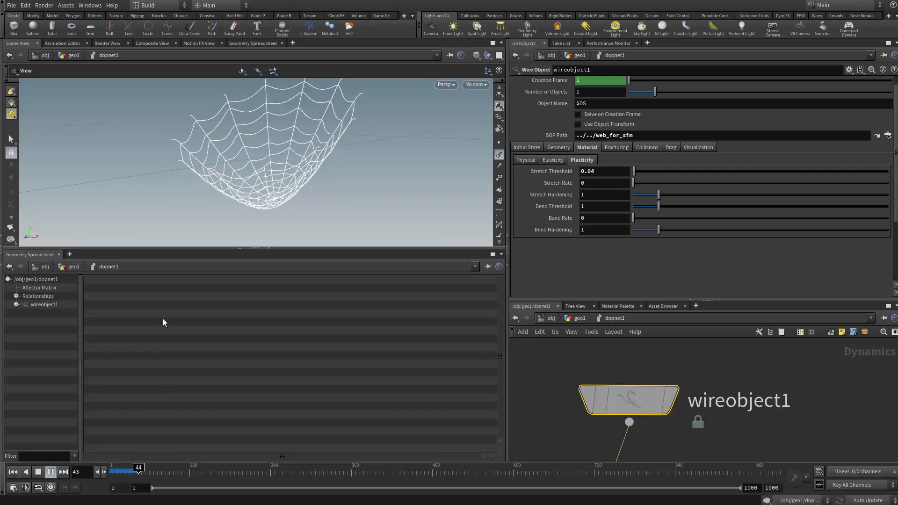
drag(383, 158, 395, 182)
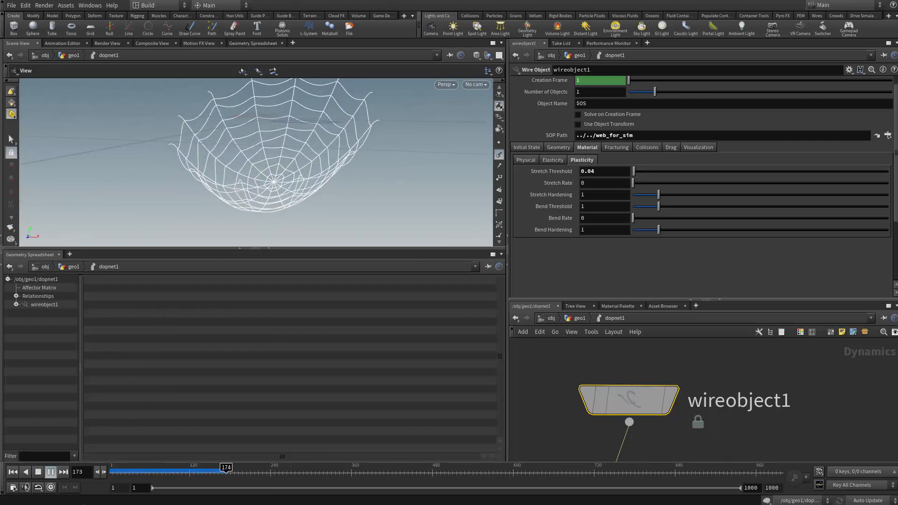
click(38, 472)
click(11, 473)
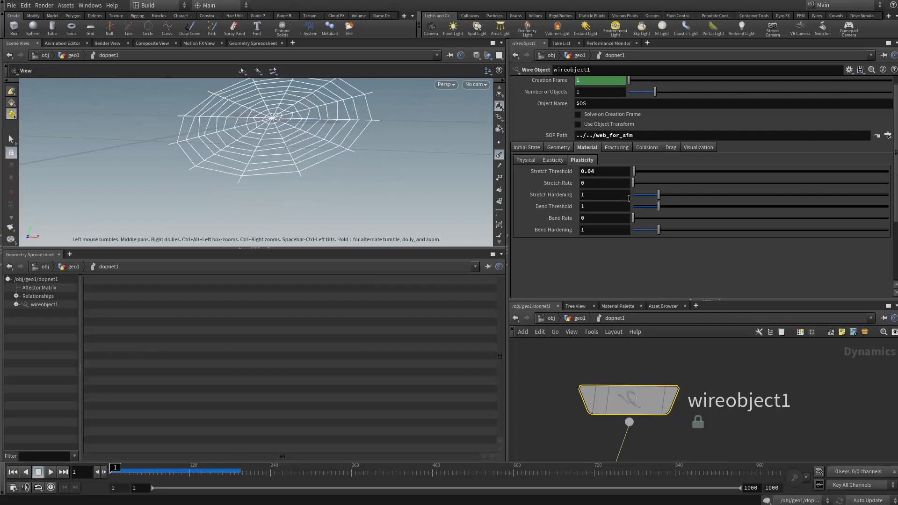
Set wireobject1's Angular Spring Constant to 0.1 in its elasticity settings and play the simulation from the first frame
click(552, 161)
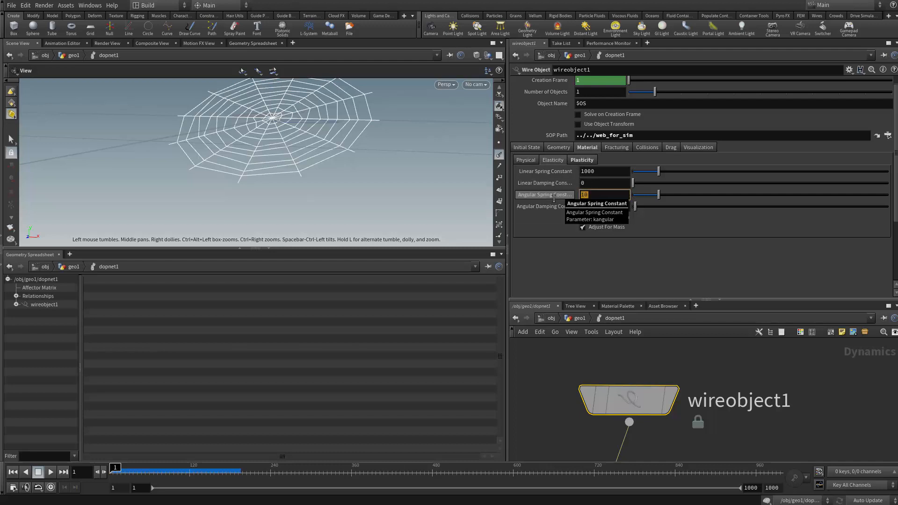
key(Return)
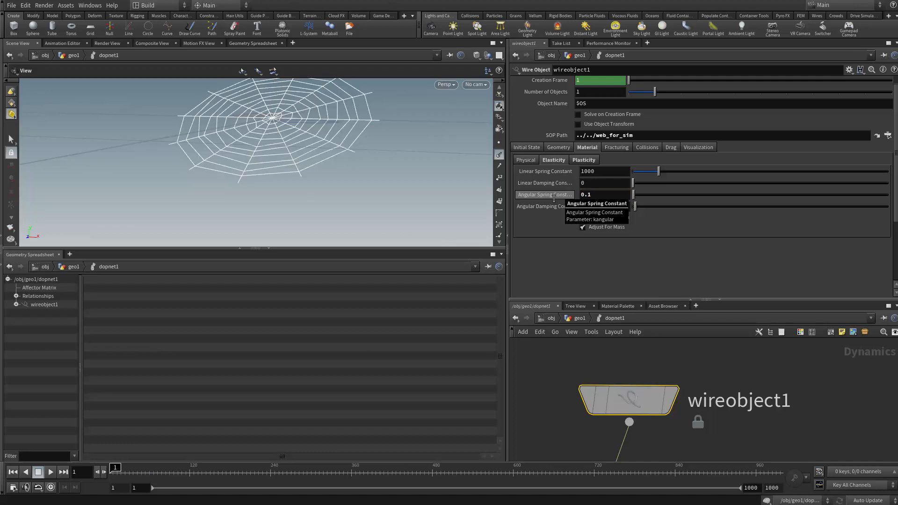
drag(349, 150, 394, 212)
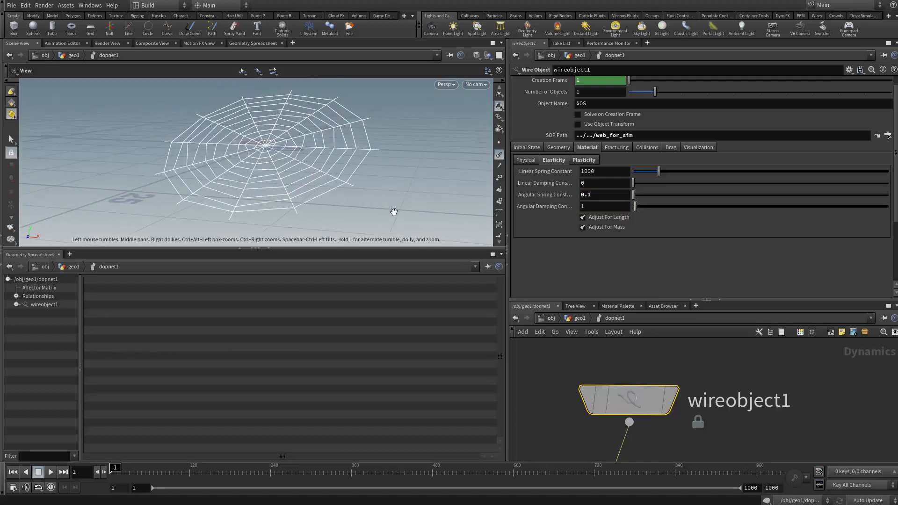
click(48, 473)
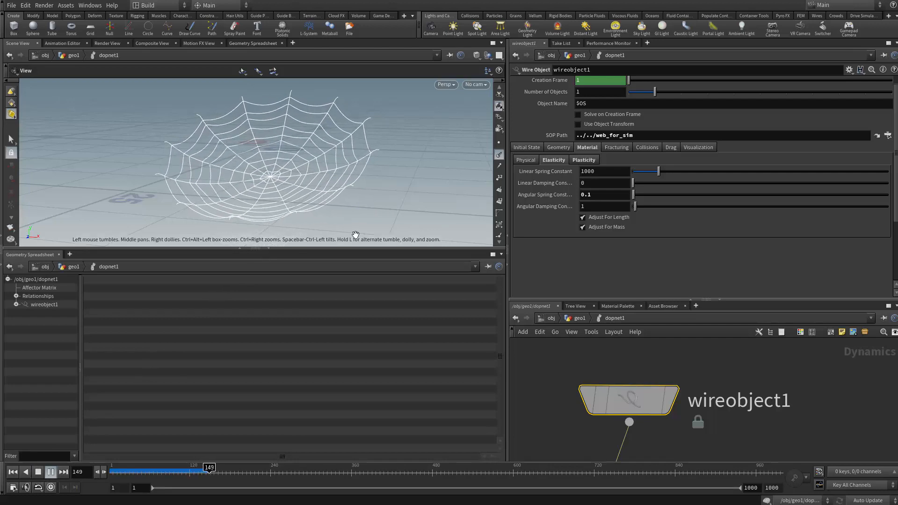
Stop the simulation at frame 754 and examine the shape of the sagging web from several angles
drag(357, 236, 231, 136)
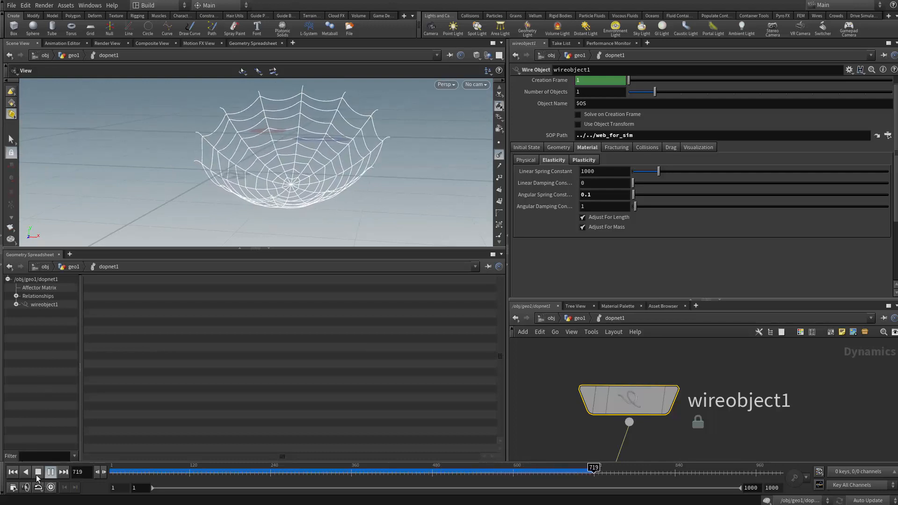
click(37, 476)
drag(228, 214, 230, 192)
right_drag(231, 191, 176, 166)
middle_drag(176, 166, 238, 171)
drag(239, 170, 349, 154)
right_drag(349, 155, 381, 164)
Return to the geo1 network, add a PolyWire node below dopnet1 and display its result
middle_drag(722, 450, 706, 390)
right_drag(706, 390, 634, 359)
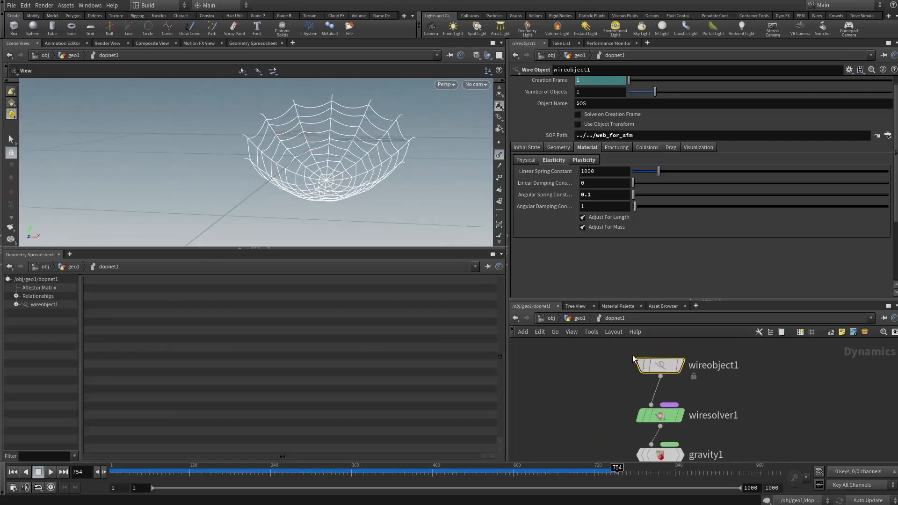
middle_drag(608, 341, 590, 327)
click(578, 318)
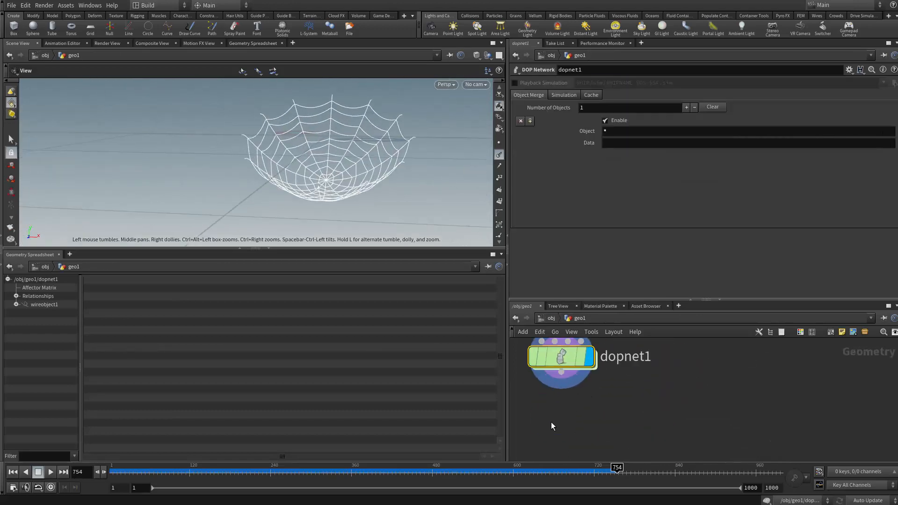
key(Tab)
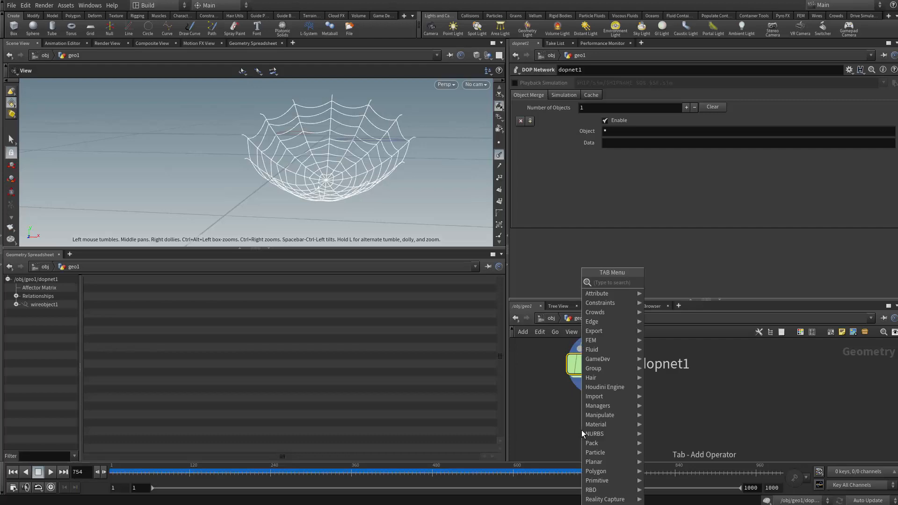
text(polyw)
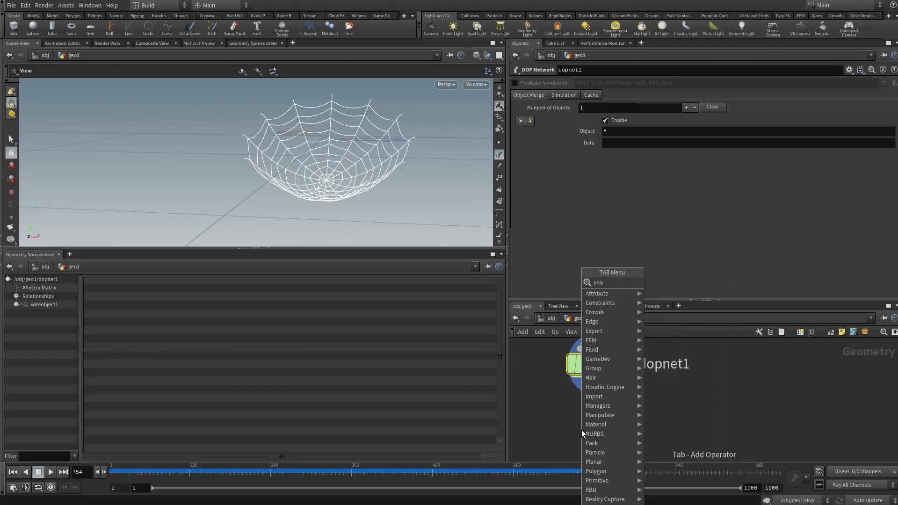
key(Return)
click(592, 416)
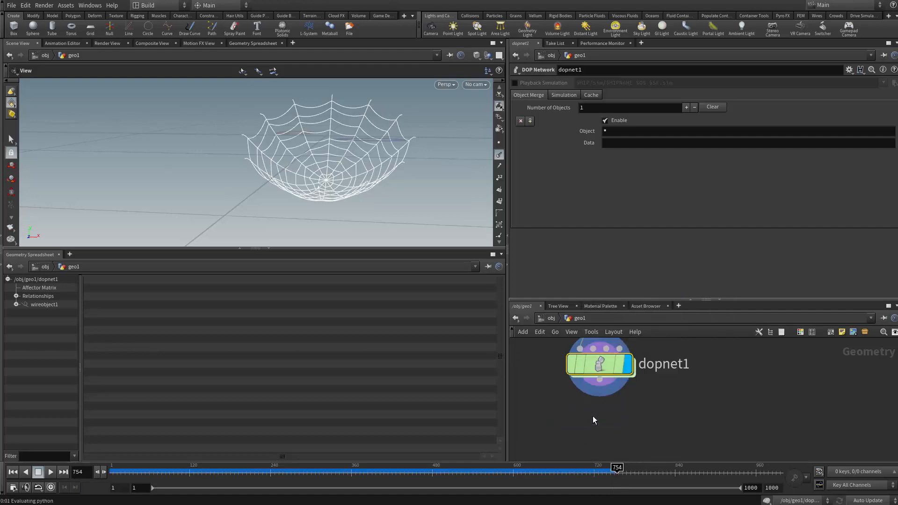
drag(593, 417, 601, 421)
click(628, 421)
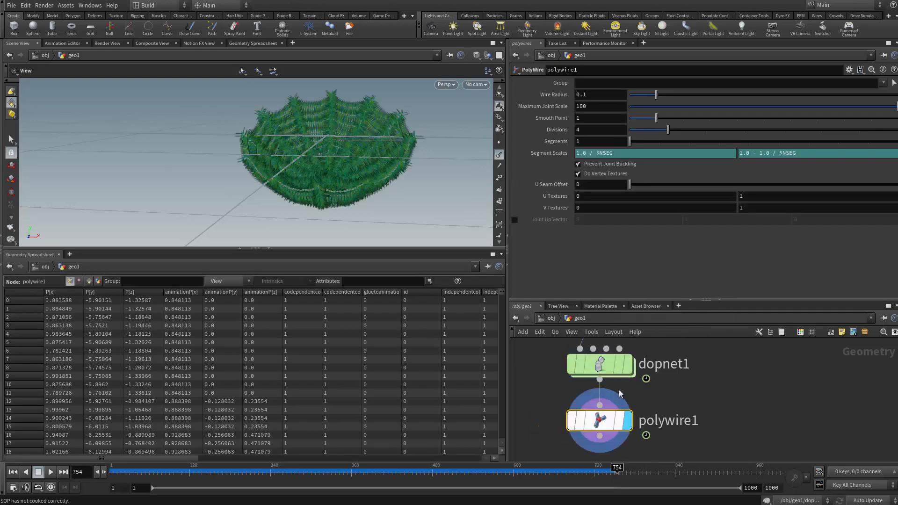
Hide the normals shown on the PolyWire geometry and examine the thickened web strands
drag(295, 166, 314, 188)
right_drag(315, 188, 444, 182)
click(499, 155)
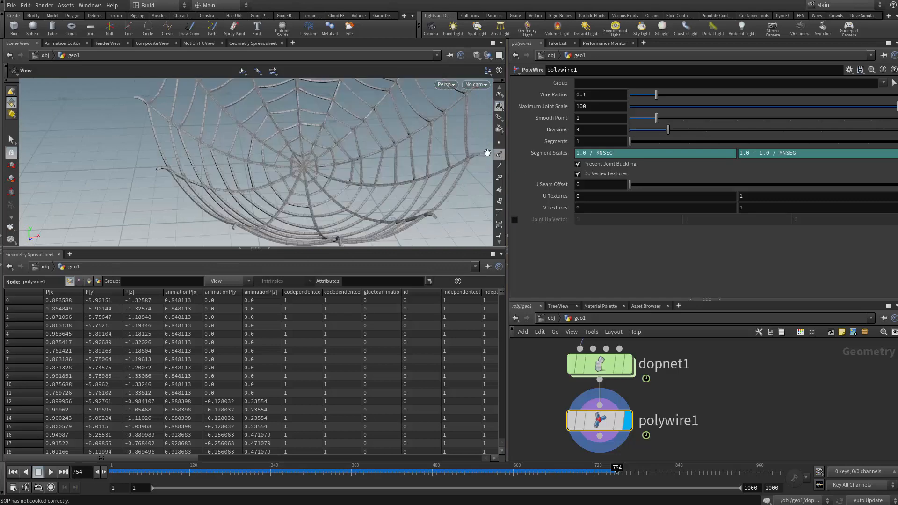
middle_drag(297, 120, 276, 202)
right_drag(277, 203, 274, 182)
drag(274, 181, 292, 167)
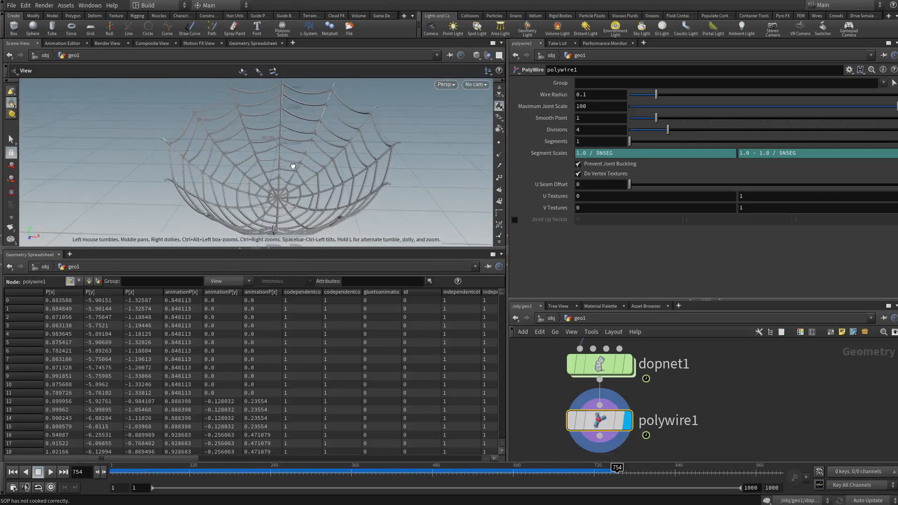
right_drag(293, 166, 412, 179)
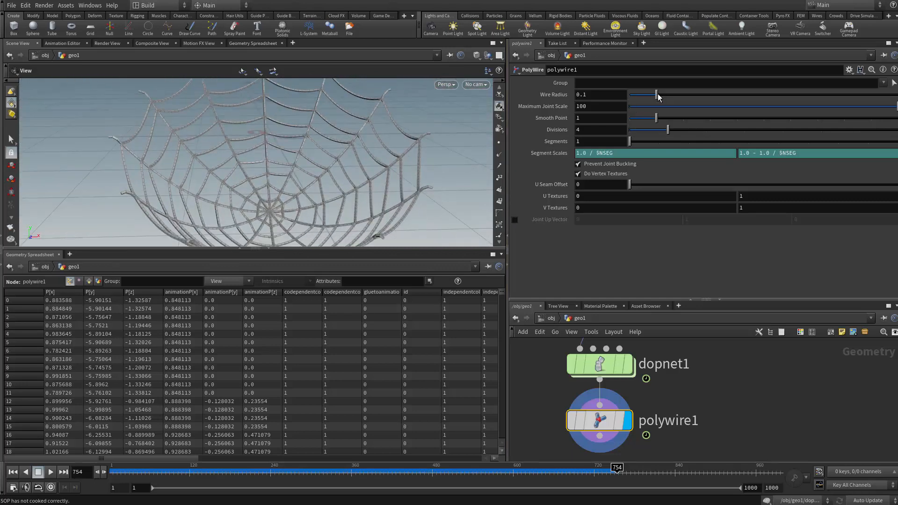
Set polywire1's Wire Radius to 0.068 and Divisions to 8, and undo the Smooth Point change
mouse_move(658, 96)
mouse_down()
mouse_move(725, 94)
mouse_move(644, 95)
mouse_up()
drag(686, 132, 714, 133)
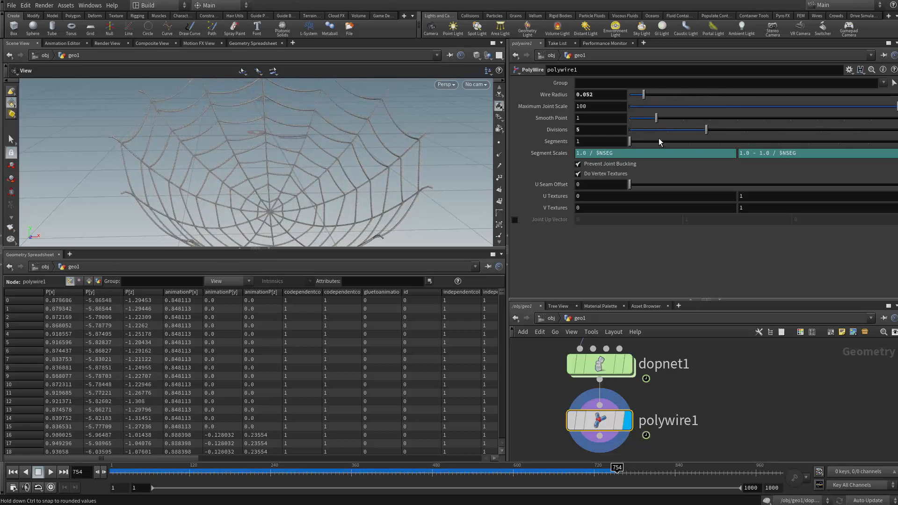
right_drag(369, 157, 440, 192)
drag(440, 193, 540, 188)
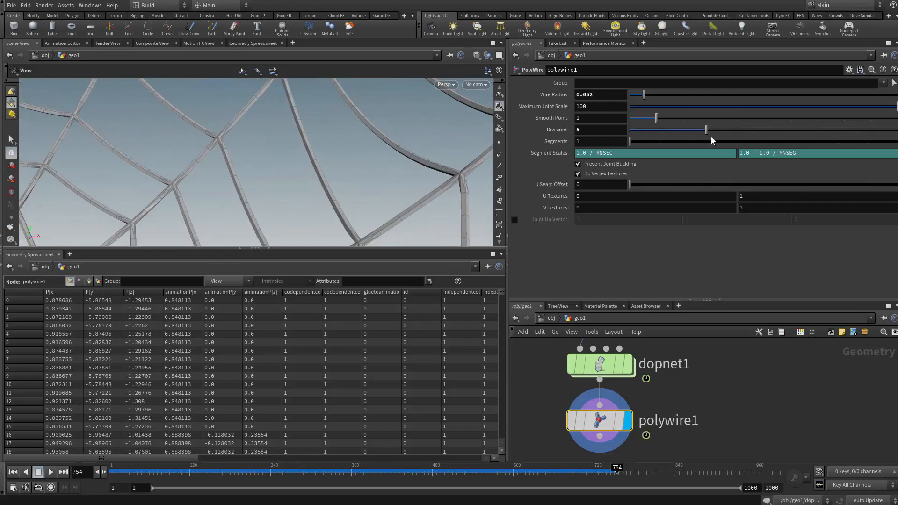
drag(722, 132, 818, 136)
drag(280, 202, 275, 140)
drag(643, 94, 648, 97)
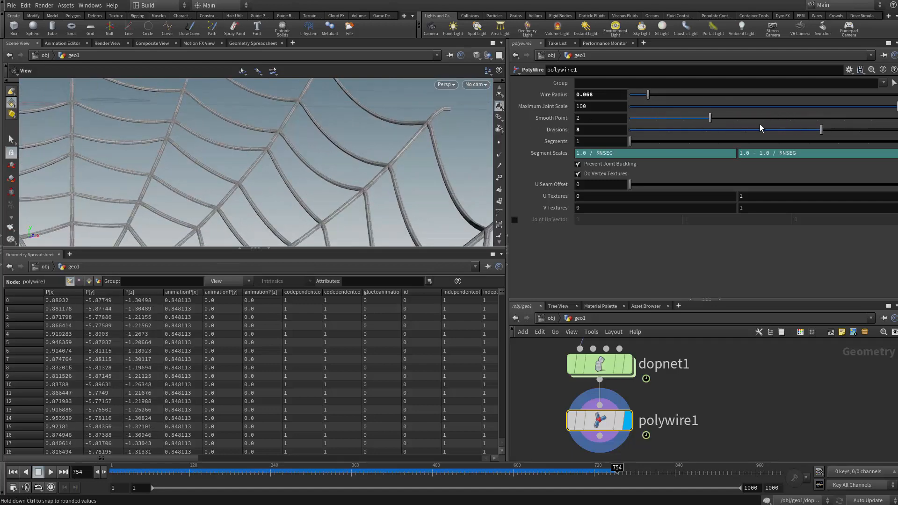
key(ctrl+z)
Try 4 and 2 Segments on polywire1 while examining the strand mesh, and return Segments to 1
drag(630, 145, 761, 143)
drag(688, 141, 719, 141)
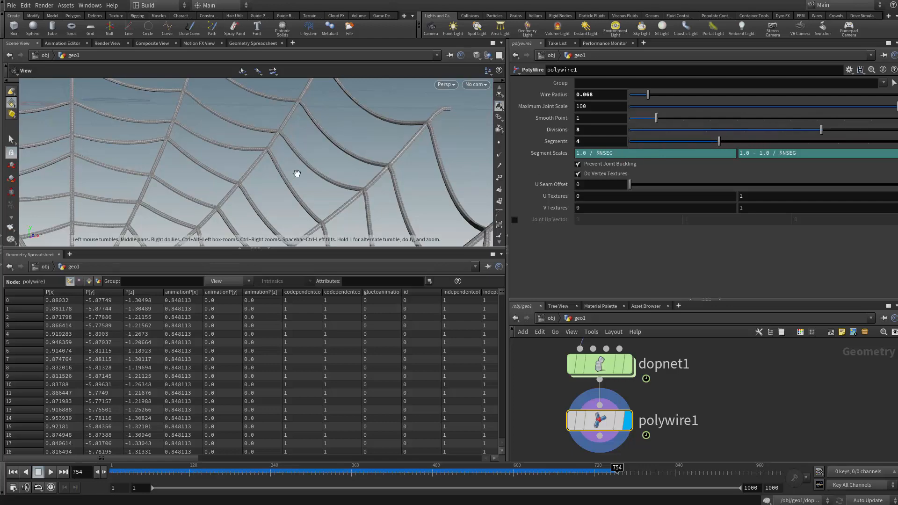
right_drag(296, 173, 439, 175)
drag(439, 175, 468, 177)
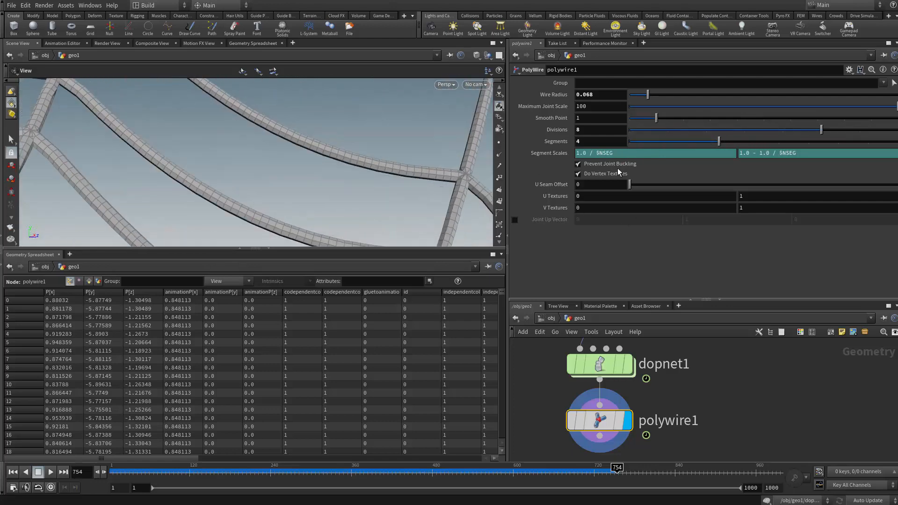
drag(696, 142, 664, 142)
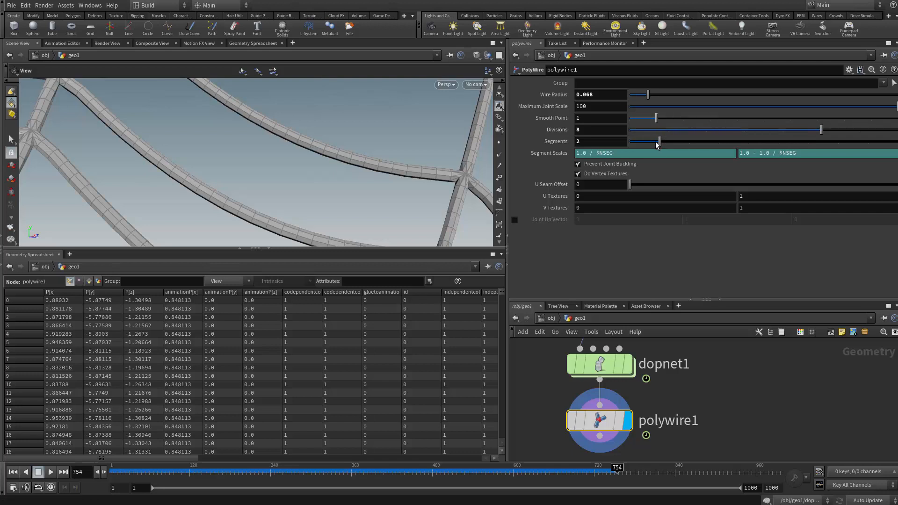
drag(660, 141, 638, 144)
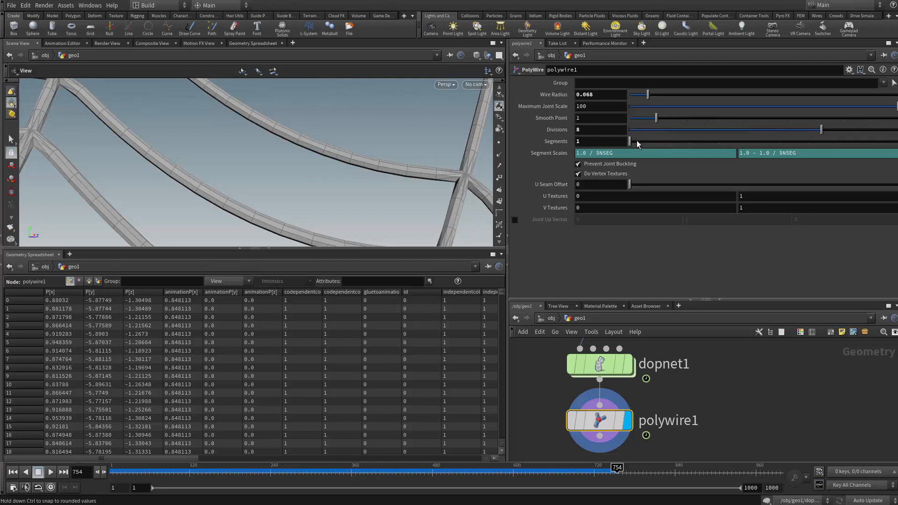
Change the viewport shading so the web is shown without its wireframe overlay
right_drag(315, 180, 182, 201)
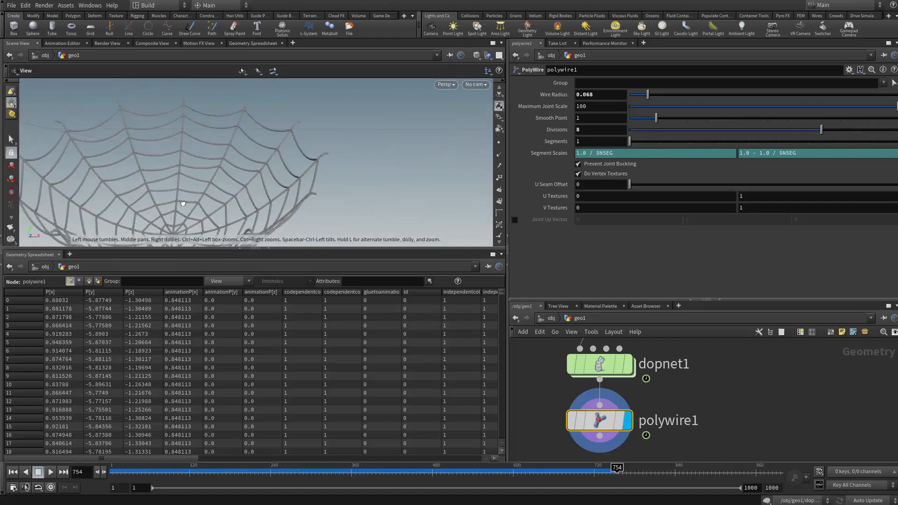
drag(213, 191, 134, 204)
right_drag(133, 204, 134, 213)
middle_drag(182, 187, 250, 160)
drag(251, 160, 305, 181)
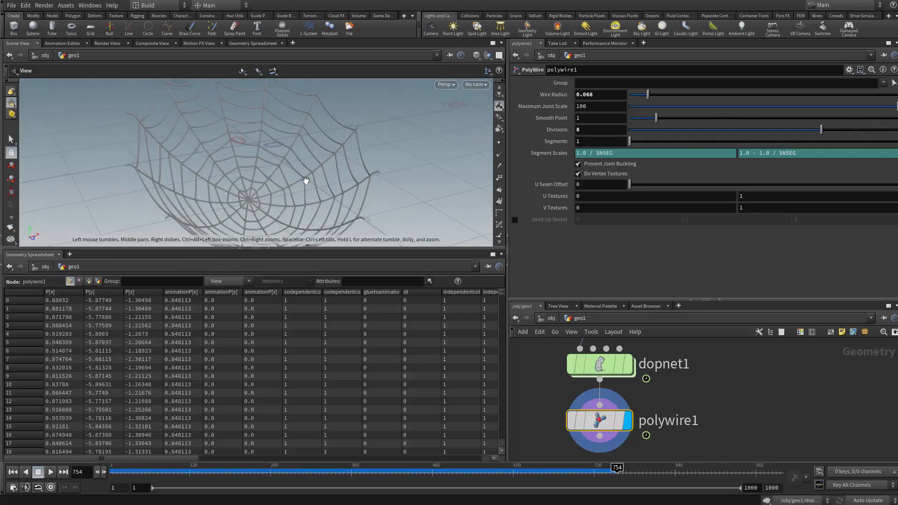
right_drag(304, 181, 332, 173)
click(477, 59)
click(497, 123)
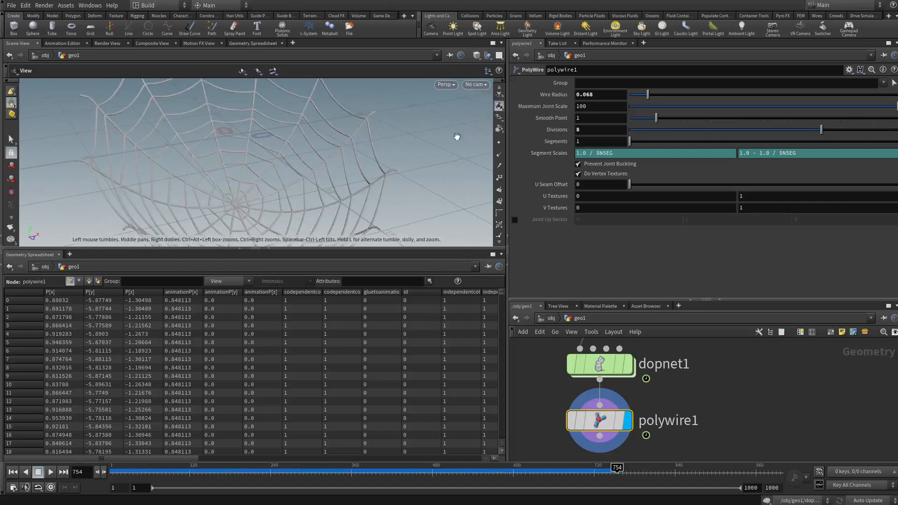
Examine the shaded web from the side, from above and at different distances
mouse_move(271, 168)
mouse_down()
mouse_move(198, 190)
mouse_move(159, 182)
mouse_up()
right_drag(159, 181, 126, 168)
drag(126, 168, 314, 165)
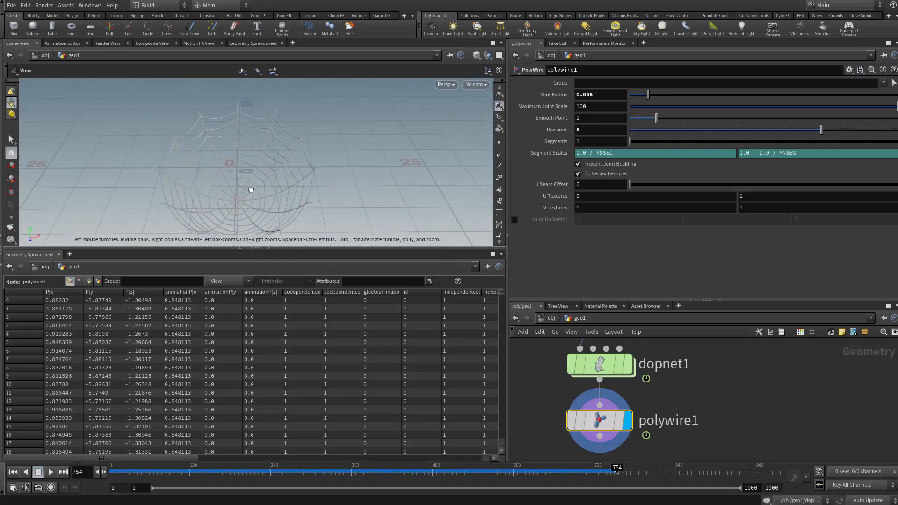
drag(250, 190, 291, 197)
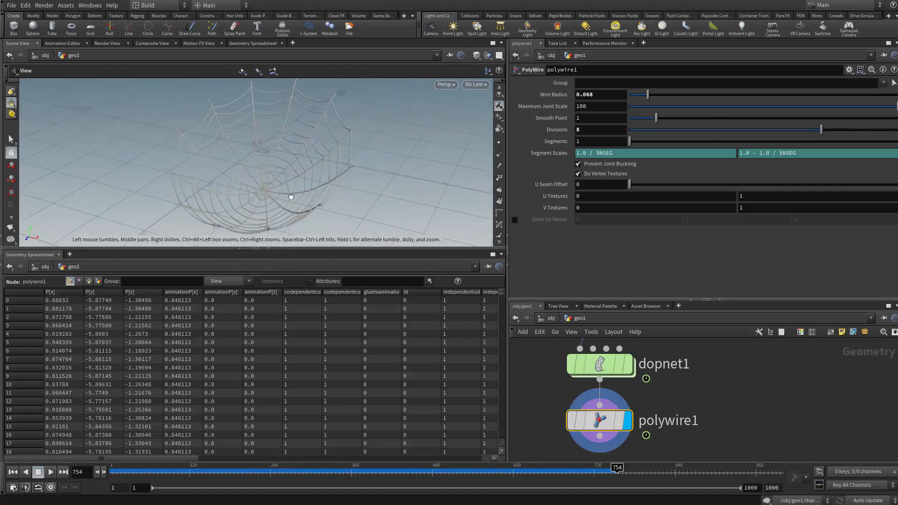
right_drag(291, 197, 278, 169)
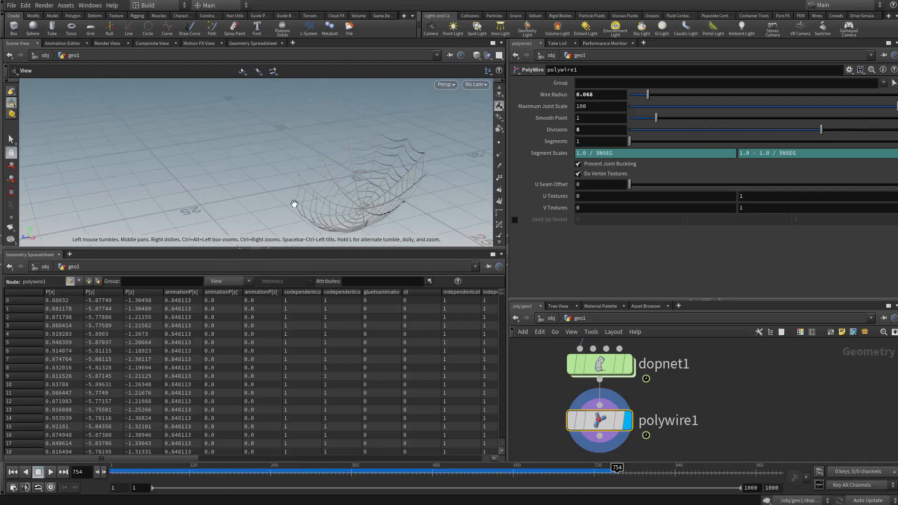
right_drag(250, 183, 155, 157)
drag(294, 172, 302, 164)
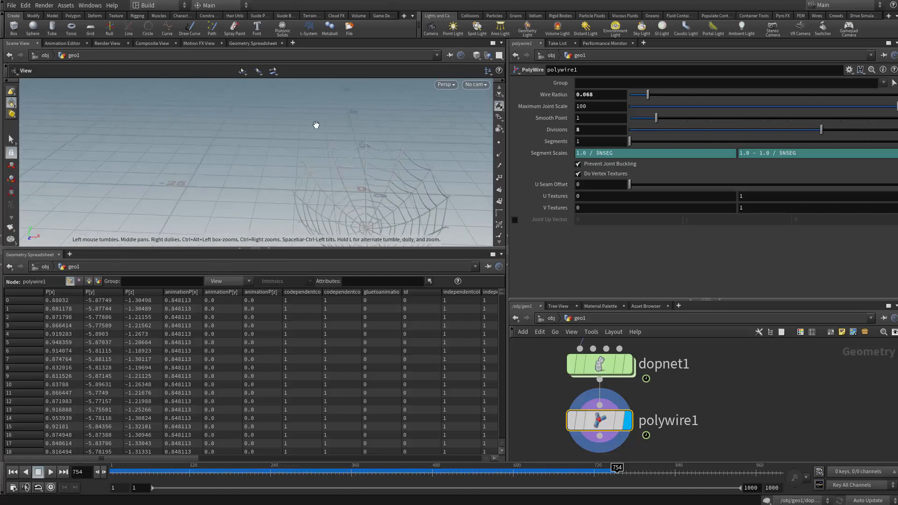
middle_drag(324, 124, 275, 113)
drag(367, 159, 397, 143)
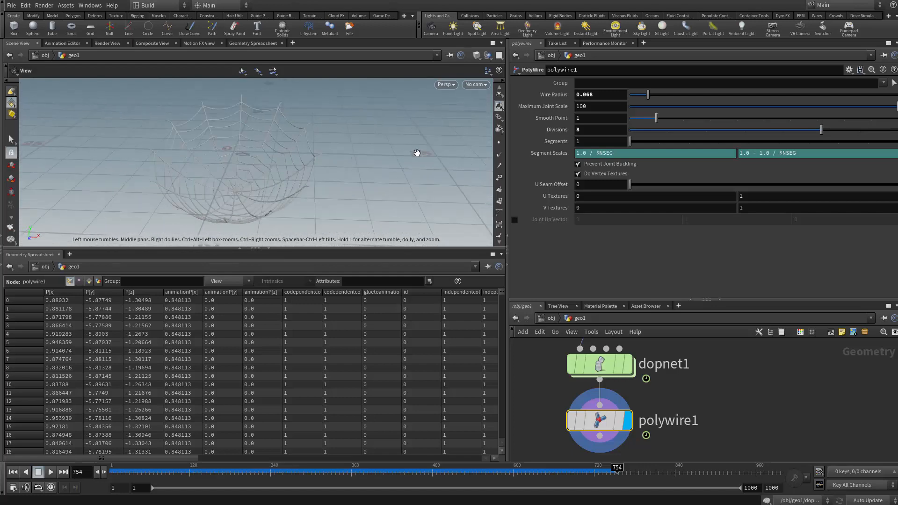
right_drag(417, 152, 238, 197)
drag(239, 196, 401, 206)
right_drag(375, 198, 369, 164)
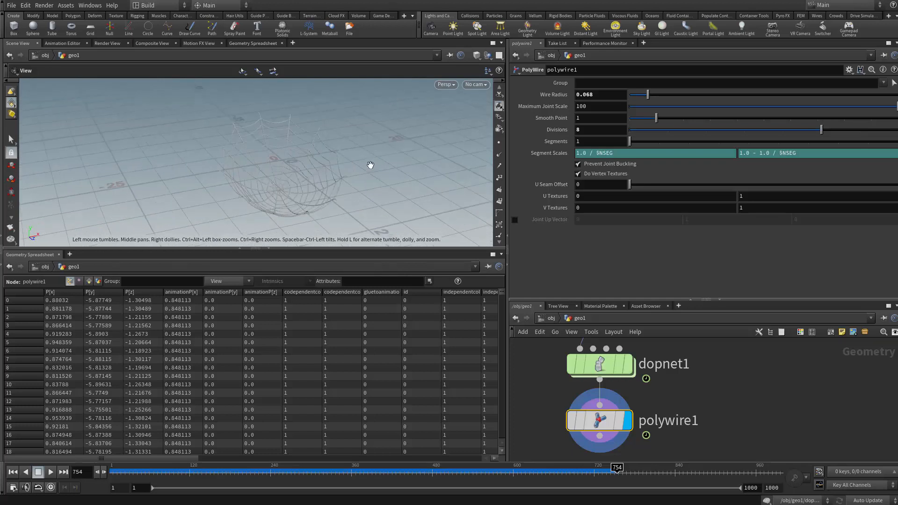
middle_drag(438, 195, 419, 187)
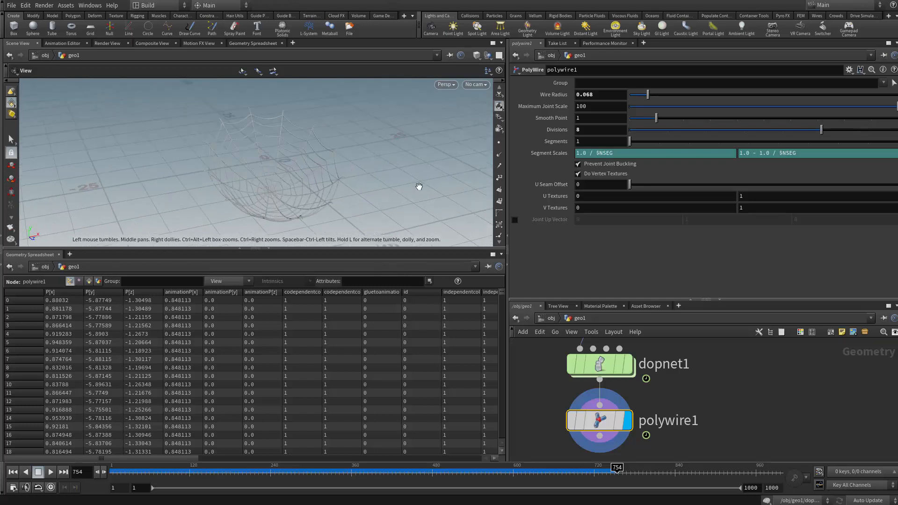
Enlarge the network editor and bring geo1's node chain from its first nodes down to the simulation into view
drag(564, 299, 564, 224)
scroll(689, 307, down, 4)
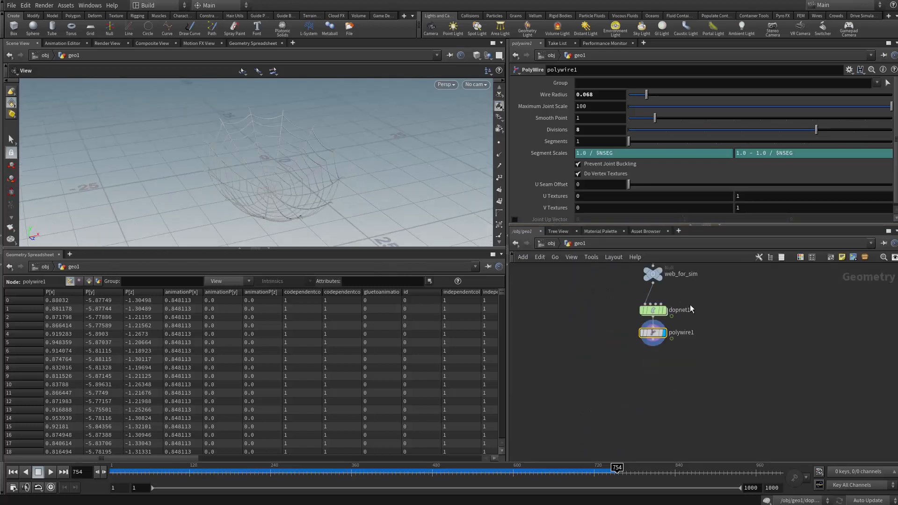
middle_drag(737, 306, 739, 424)
scroll(740, 425, down, 7)
middle_drag(653, 362, 619, 349)
scroll(621, 370, up, 3)
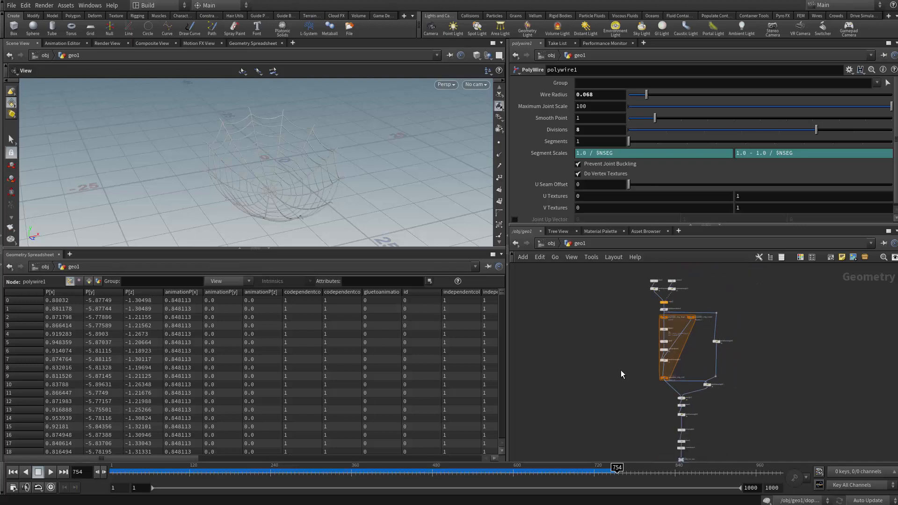
middle_drag(651, 423, 610, 316)
scroll(643, 359, up, 2)
Move the six nodes from the resample down to polywire1 up closer to the chain, and adjust web_for_sim's position
drag(650, 381, 730, 447)
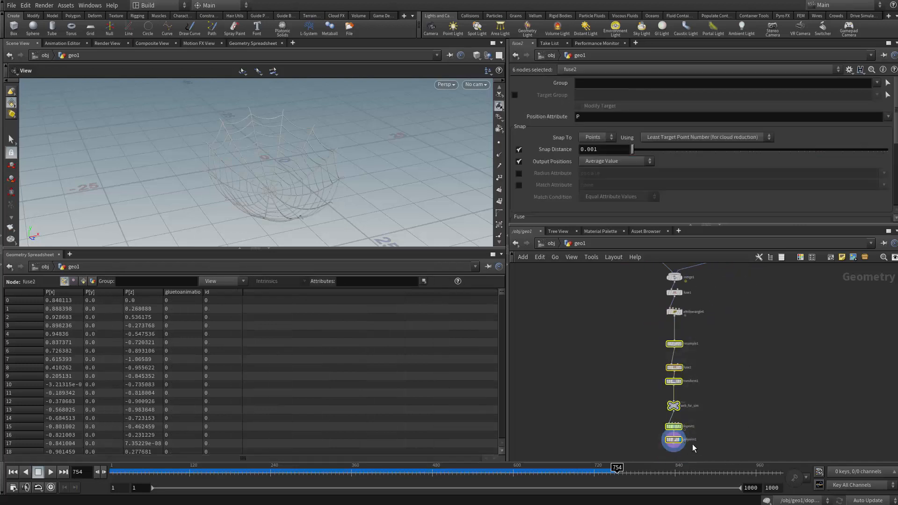
scroll(688, 444, up, 3)
drag(668, 439, 667, 420)
middle_drag(729, 352, 683, 349)
scroll(703, 393, up, 4)
click(686, 411)
scroll(655, 373, down, 3)
drag(621, 387, 622, 395)
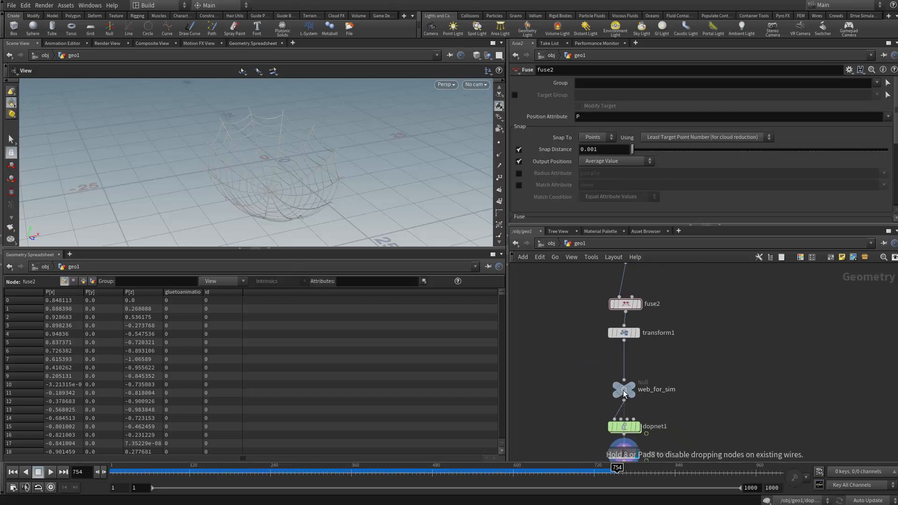
Rename the dopnet1 simulation node as dripping
scroll(701, 378, up, 3)
middle_drag(591, 453, 619, 386)
scroll(621, 384, up, 2)
scroll(628, 345, down, 2)
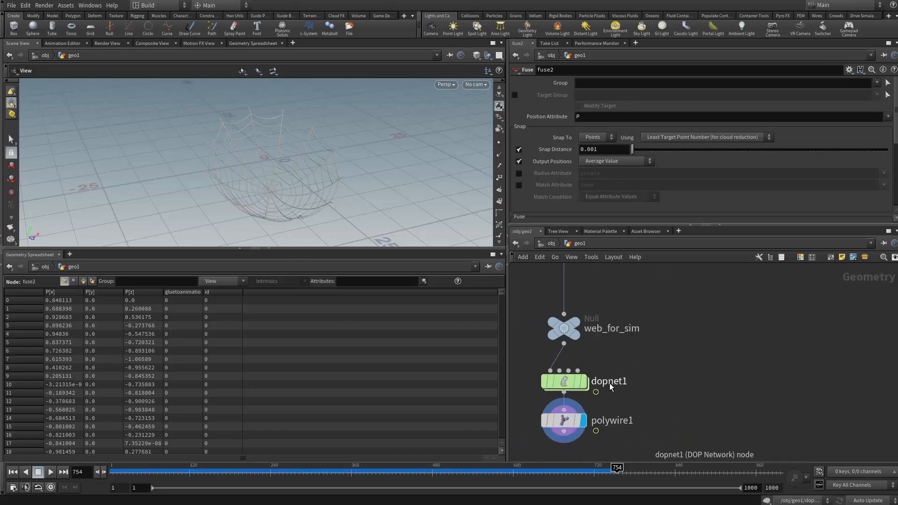
double_click(607, 382)
text(d)
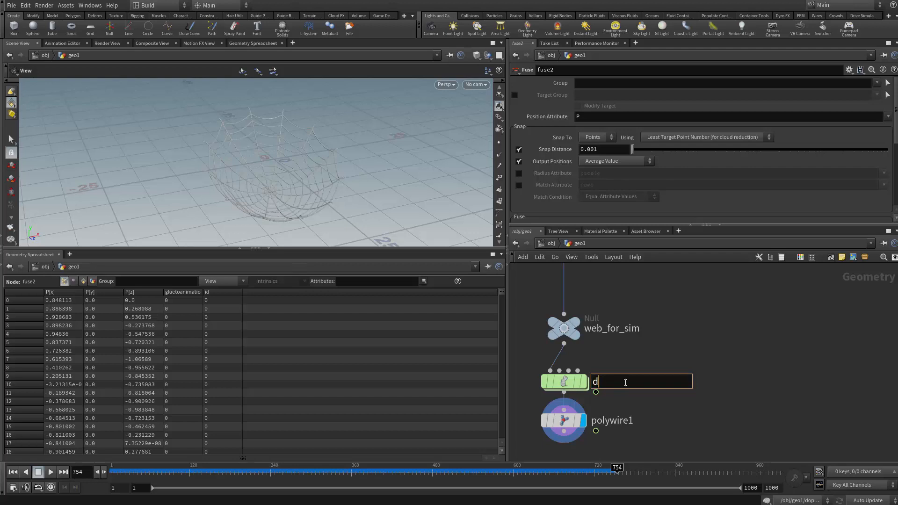
text(ripping)
key(Return)
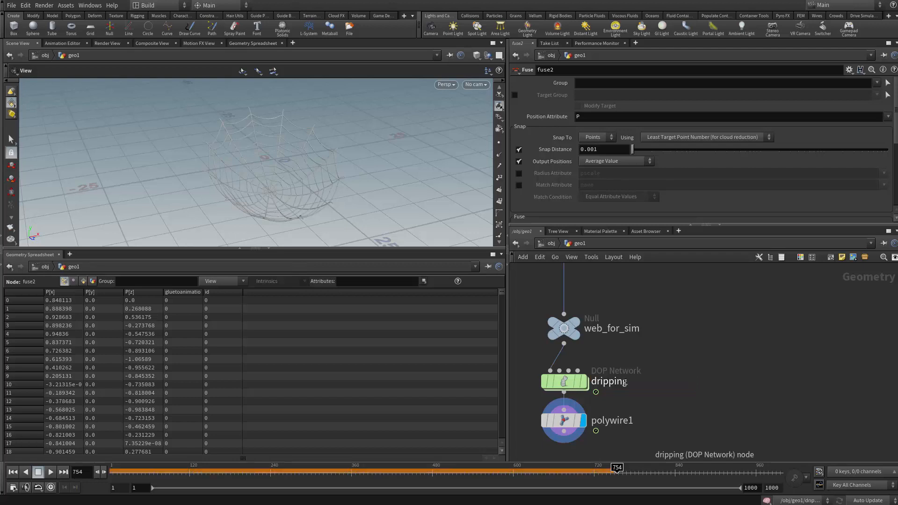
Rename the polywire1 node below the simulation as extrusion
double_click(602, 420)
text(wir)
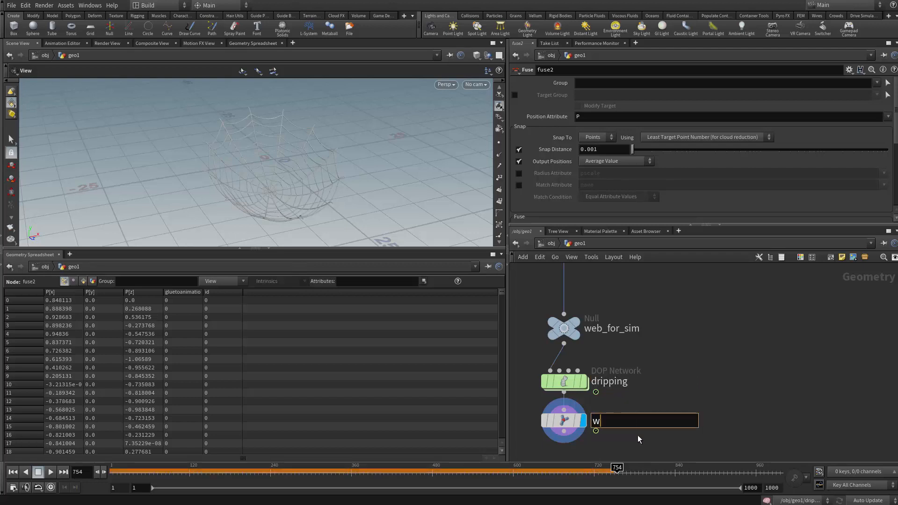
key(BackSpace)
key(BackSpace)
key(BackSpace)
text(extrusion)
key(Return)
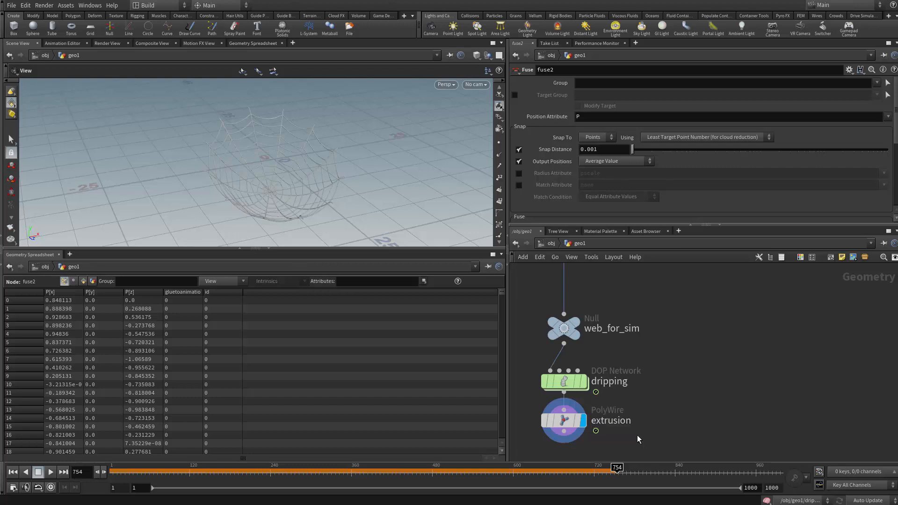
Rename the transform1 node below fuse2 as tilting
scroll(638, 435, down, 3)
scroll(594, 385, up, 3)
scroll(594, 386, up, 2)
double_click(607, 423)
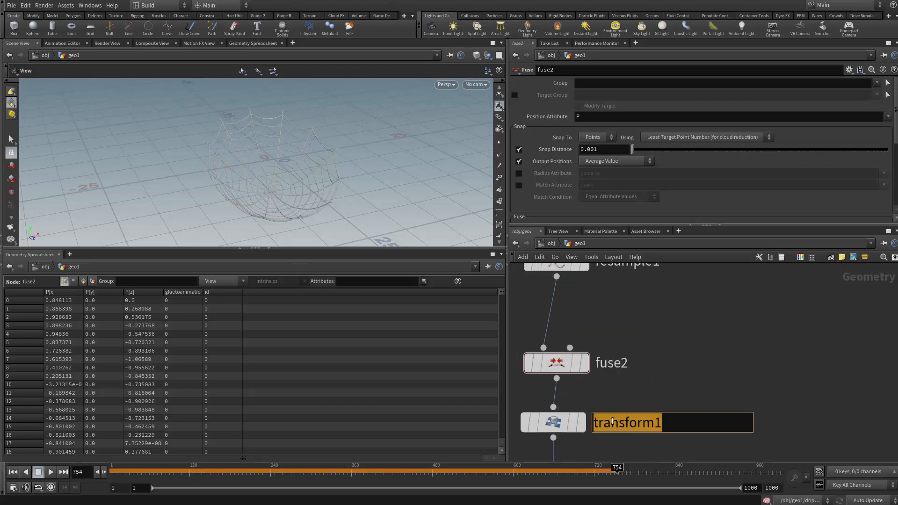
text(tilting)
key(Return)
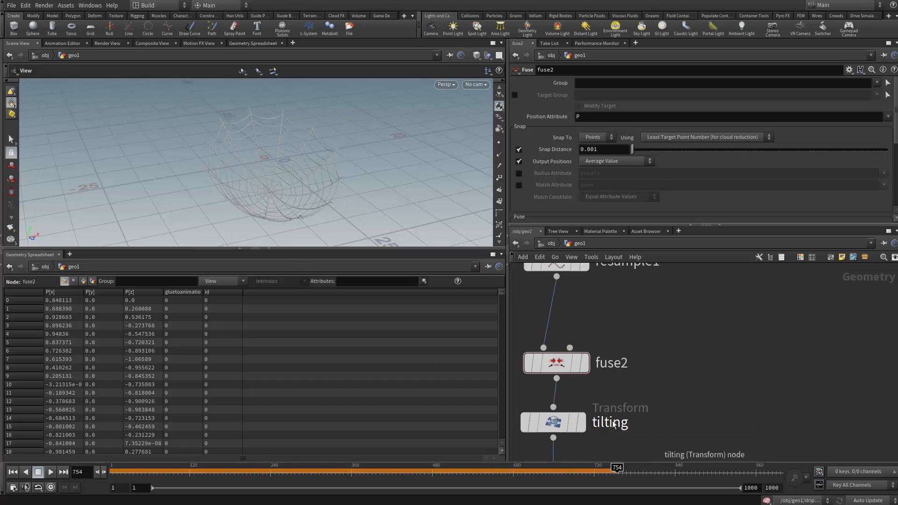
Leave fuse2's name as it is and rename the resample1 node above it as add_middle_pts
double_click(611, 363)
middle_drag(645, 306, 650, 377)
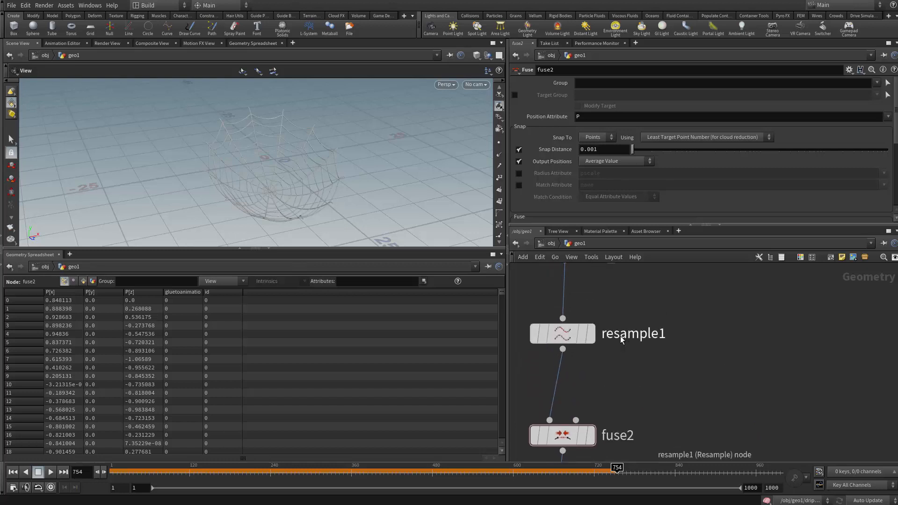
middle_drag(624, 317, 631, 422)
double_click(632, 424)
text(add_middl)
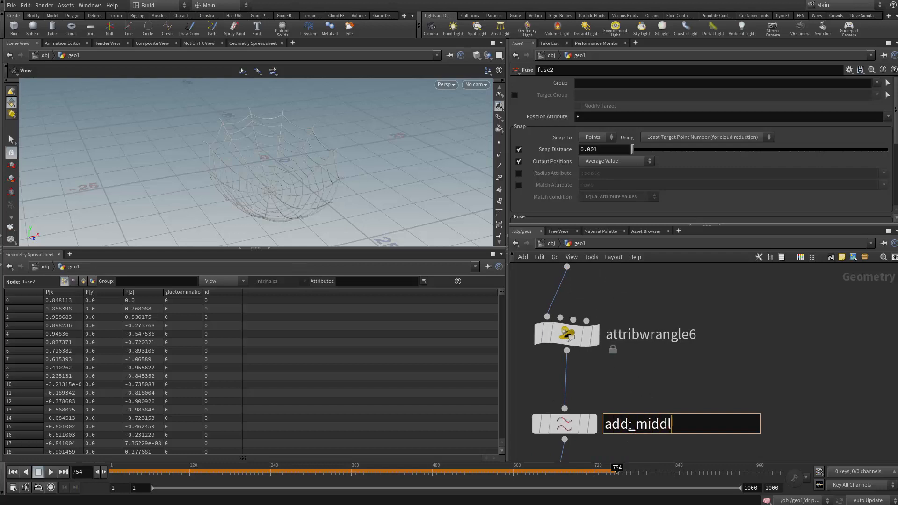
text(e_pts)
key(Return)
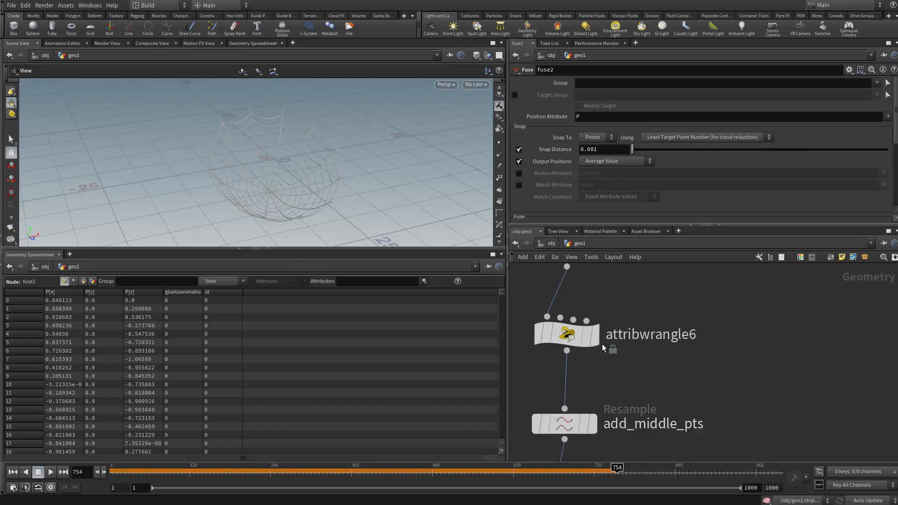
Rename the attribwrangle6 node above add_middle_pts as add_glue_attribute
double_click(623, 340)
text(add_glue_attr)
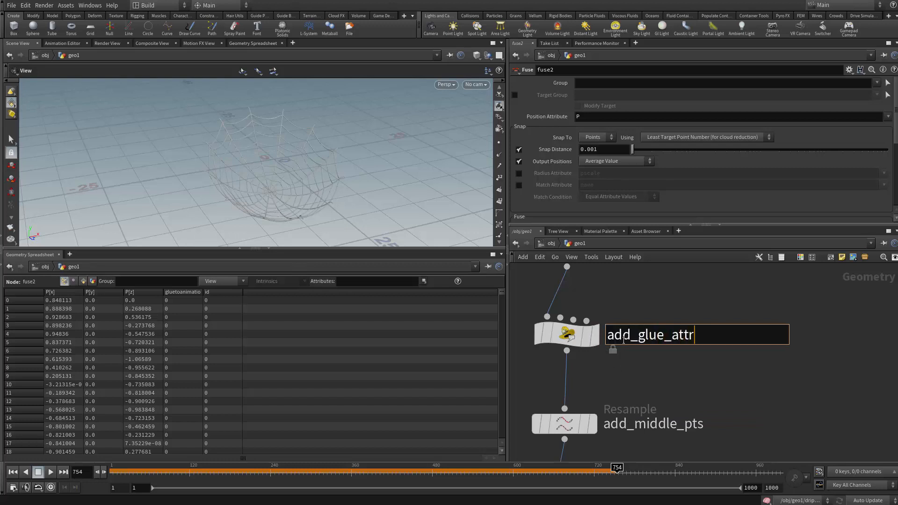
text(ibute)
key(Return)
Review the node chain around merge1 and fuse1, and inspect the VEX code of add_glue_attribute
scroll(629, 322, down, 2)
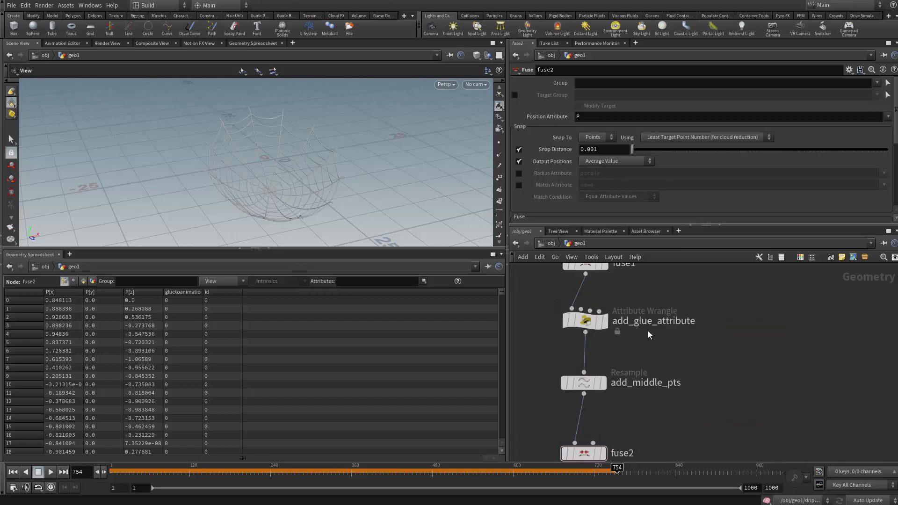
scroll(647, 330, up, 2)
scroll(648, 343, down, 2)
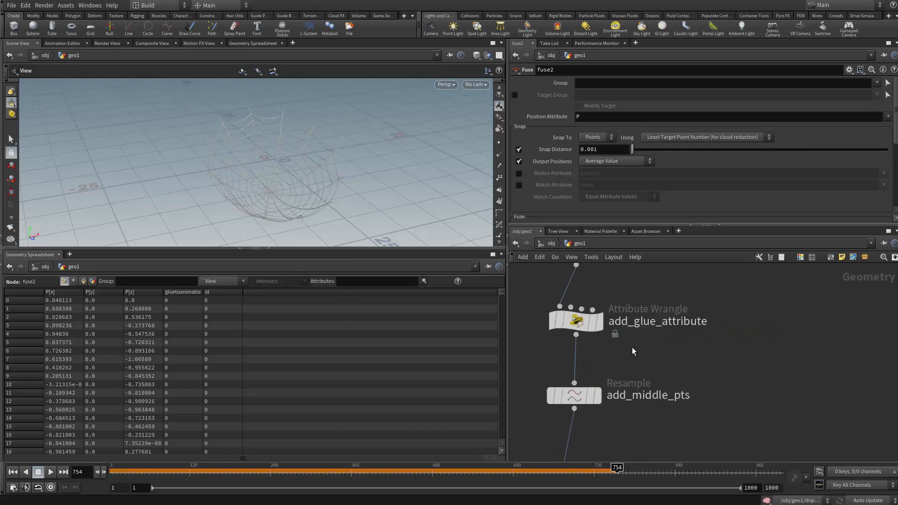
scroll(617, 345, up, 3)
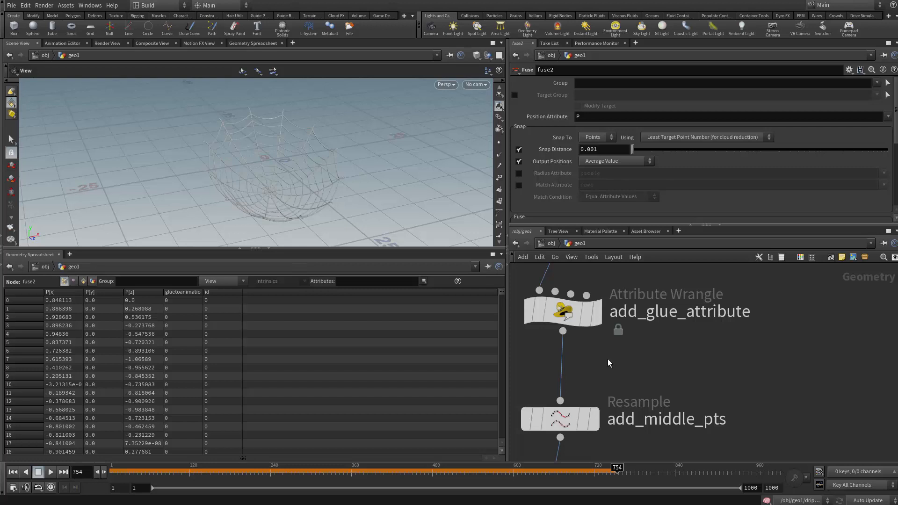
scroll(605, 360, down, 2)
scroll(576, 358, up, 2)
scroll(624, 340, down, 1)
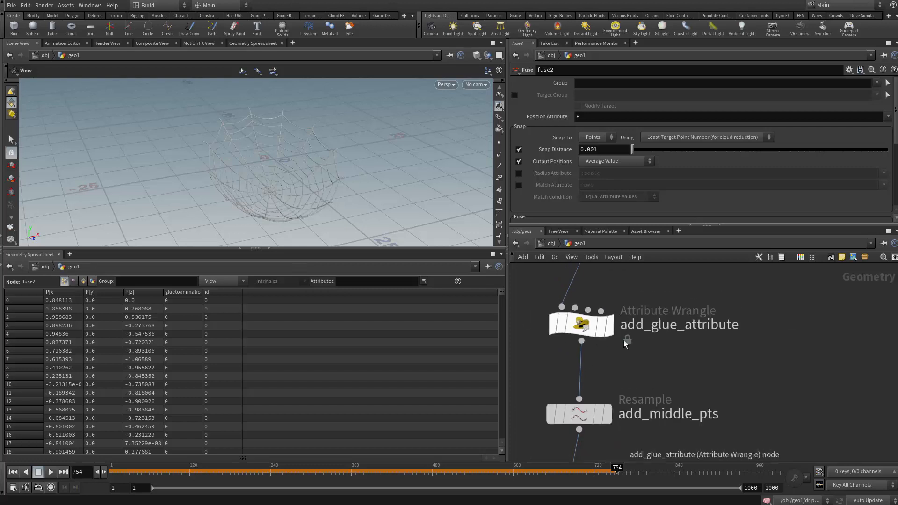
scroll(624, 340, up, 2)
scroll(622, 363, down, 2)
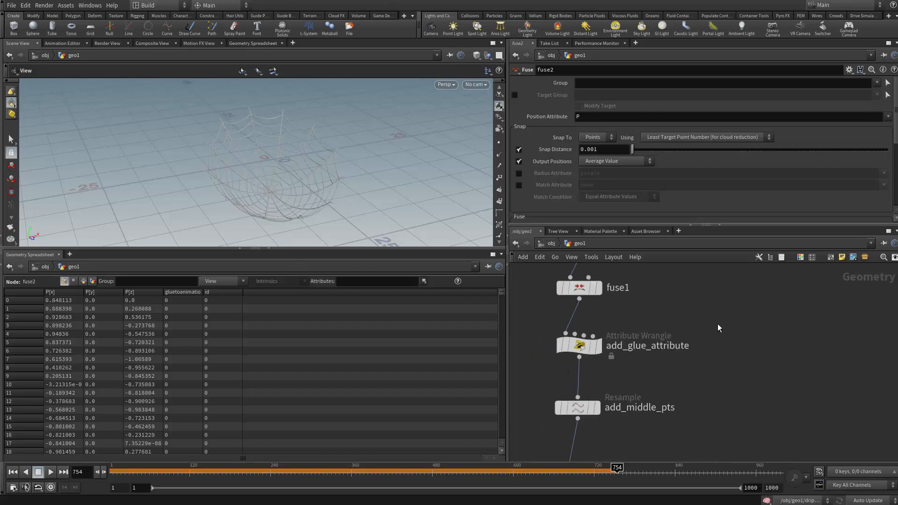
middle_drag(717, 324, 723, 409)
scroll(658, 372, down, 2)
scroll(658, 372, up, 2)
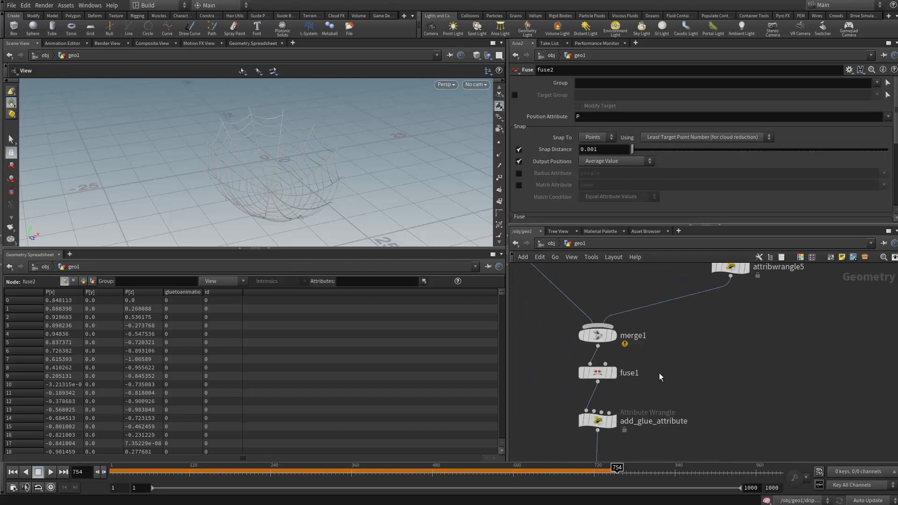
middle_drag(720, 292, 720, 348)
scroll(729, 346, down, 4)
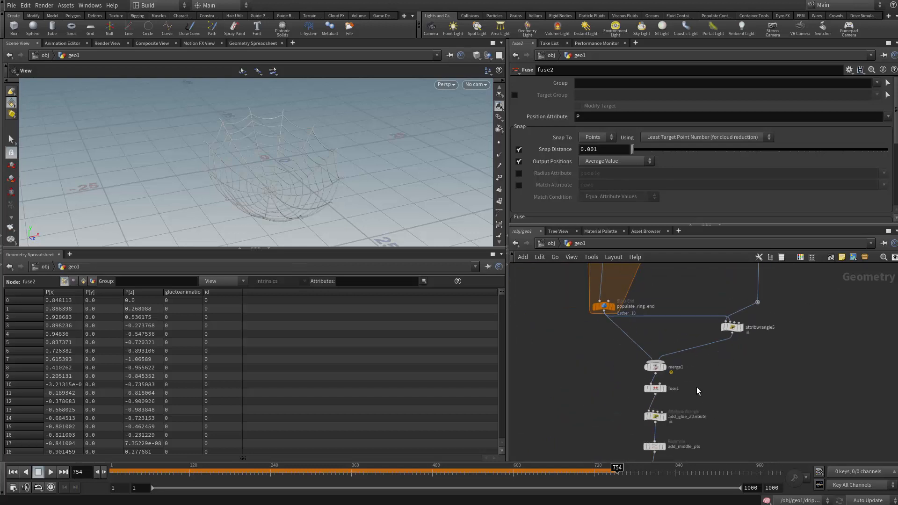
middle_drag(697, 391, 692, 334)
scroll(692, 335, up, 3)
scroll(683, 379, up, 3)
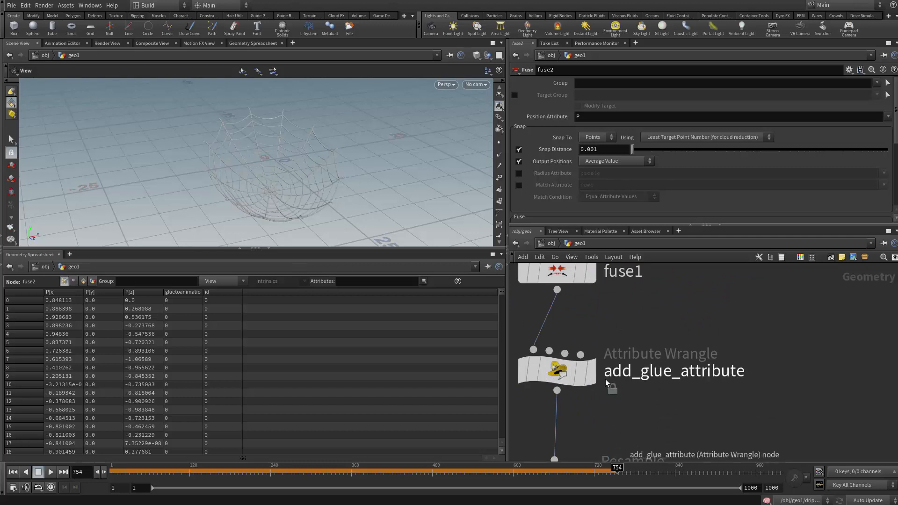
click(588, 369)
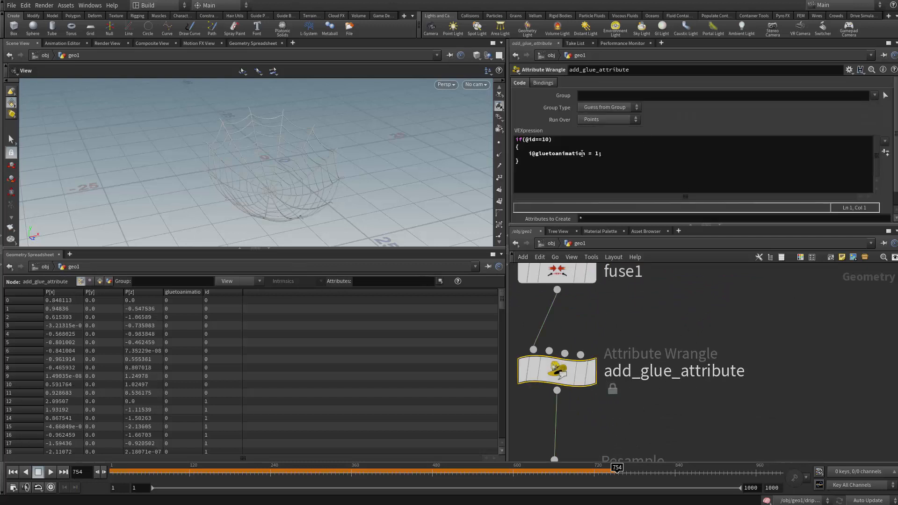
key(ctrl+a)
scroll(678, 374, down, 3)
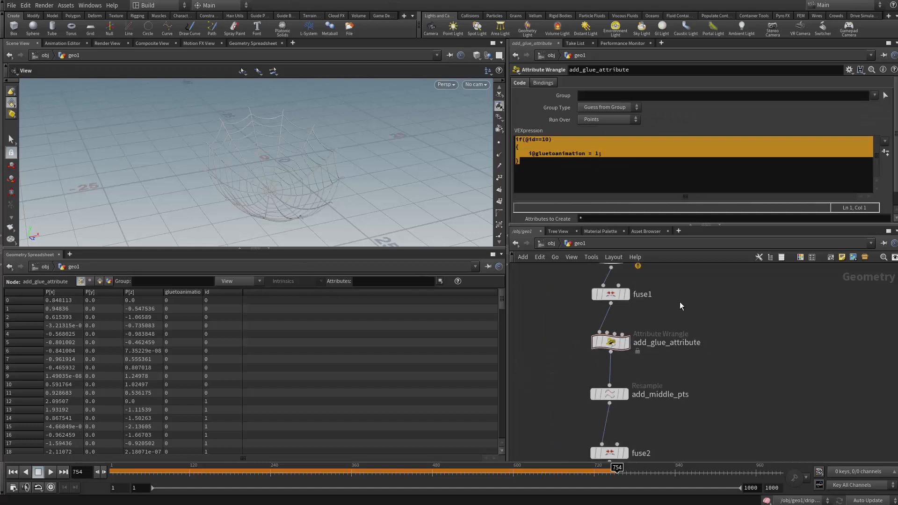
scroll(697, 415, up, 2)
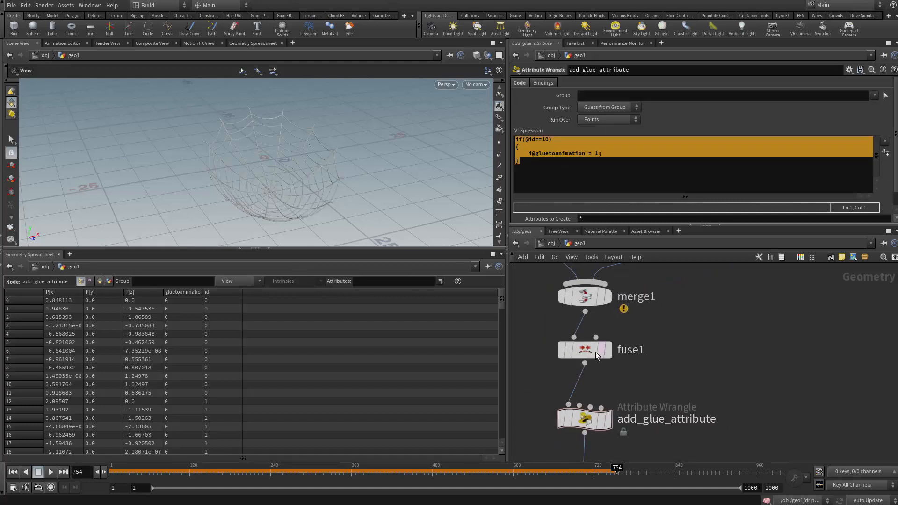
Try removing fuse1 from between merge1 and add_glue_attribute, and undo the deletion
drag(596, 355, 700, 354)
drag(829, 321, 627, 375)
key(Delete)
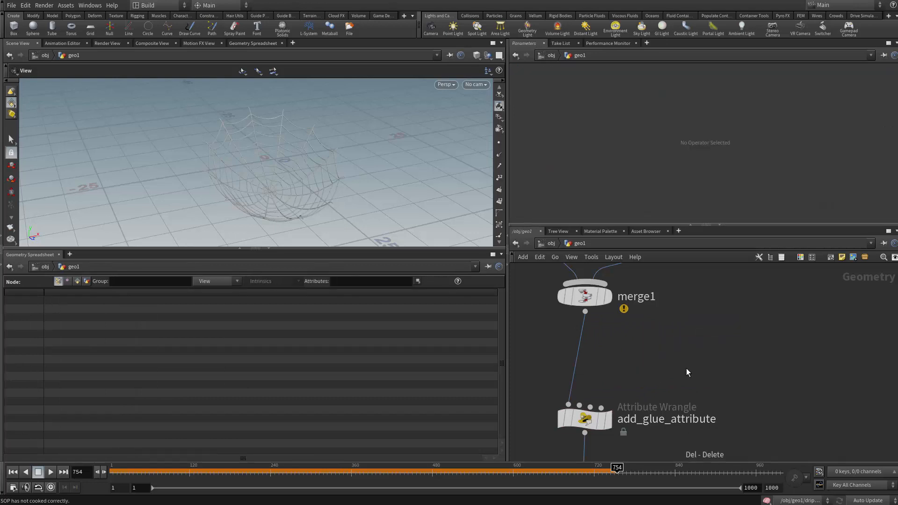
middle_drag(666, 371, 668, 339)
scroll(660, 341, up, 2)
scroll(616, 370, down, 3)
scroll(622, 367, up, 1)
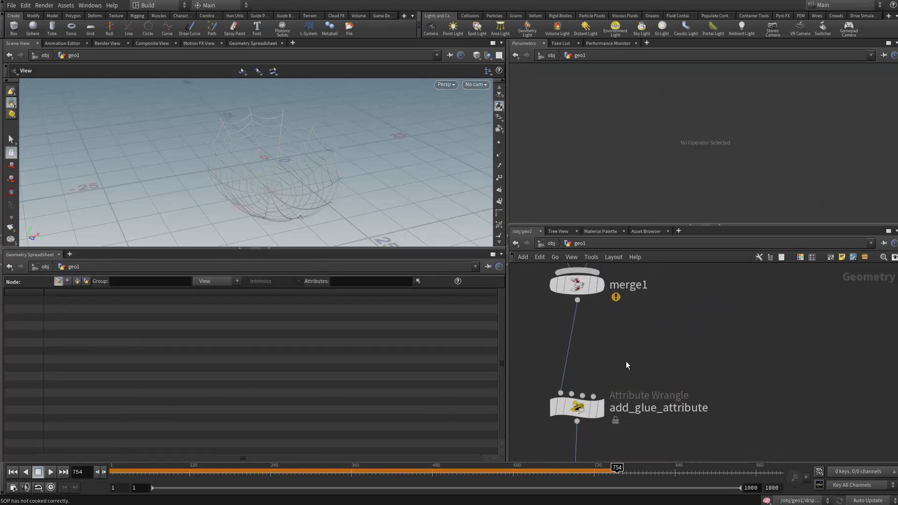
key(ctrl+z)
key(ctrl+z)
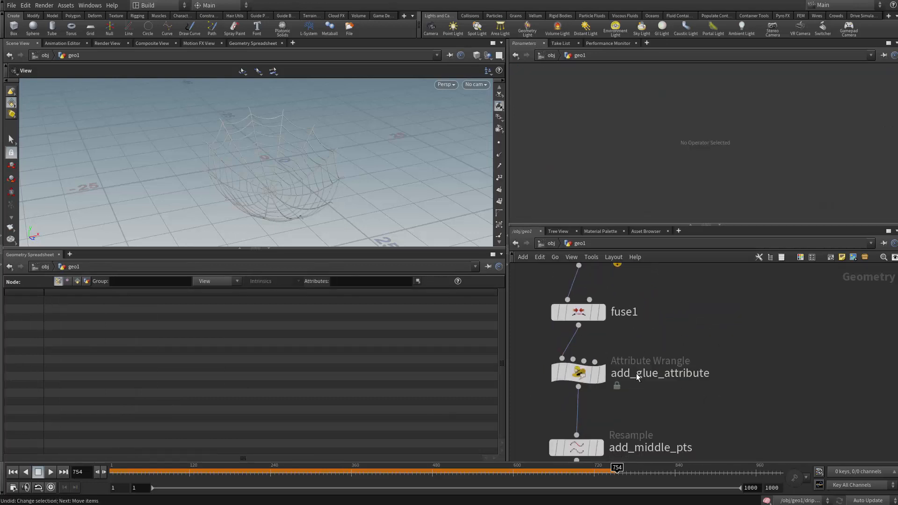
Move fuse1 slightly closer to merge1 in the chain
middle_drag(653, 409, 669, 397)
drag(602, 303, 602, 296)
middle_drag(668, 344, 667, 357)
scroll(666, 357, up, 1)
middle_drag(654, 299, 653, 395)
scroll(623, 331, up, 1)
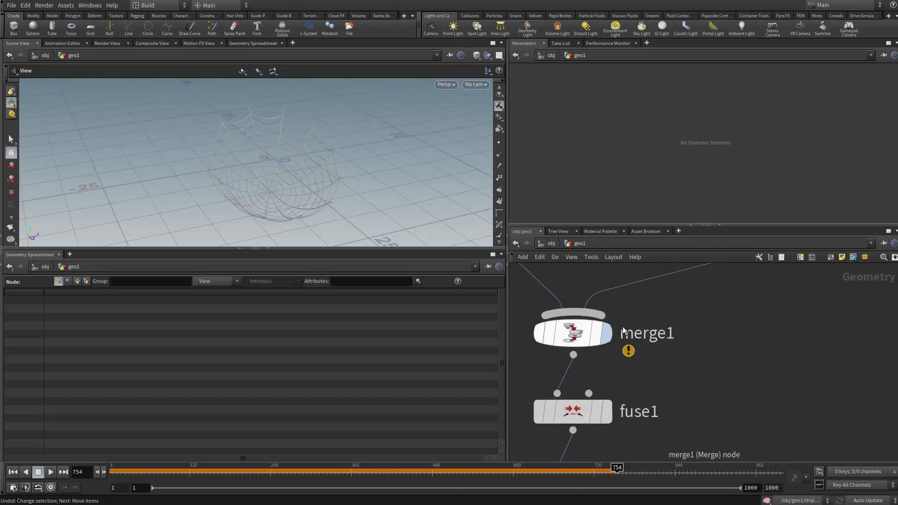
Check the VEX code of attribwrangle4 and rename the node as add_center
scroll(623, 331, down, 3)
middle_drag(691, 310, 673, 421)
scroll(672, 428, up, 4)
click(639, 405)
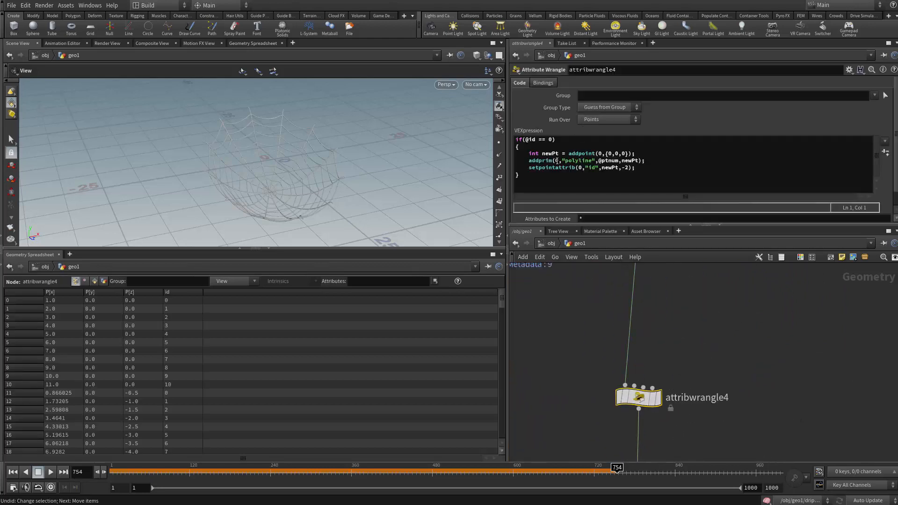
scroll(692, 418, up, 2)
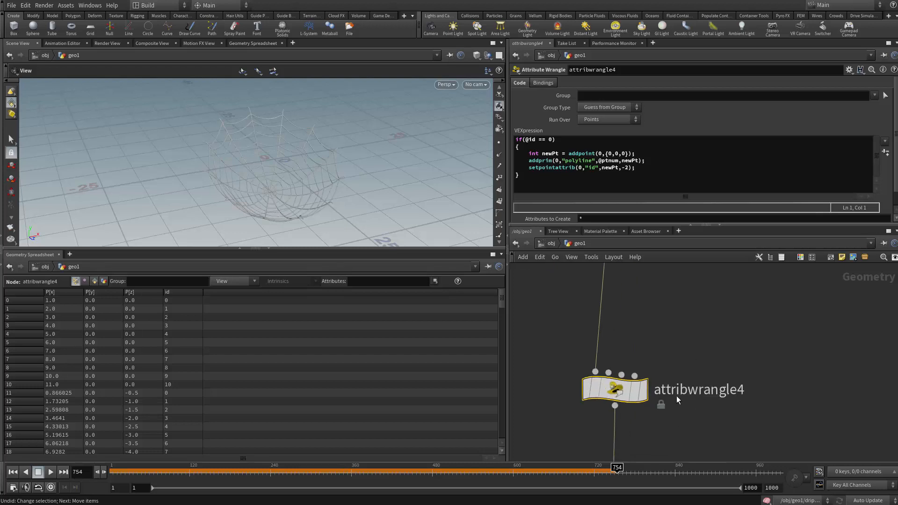
double_click(676, 392)
text(add_center)
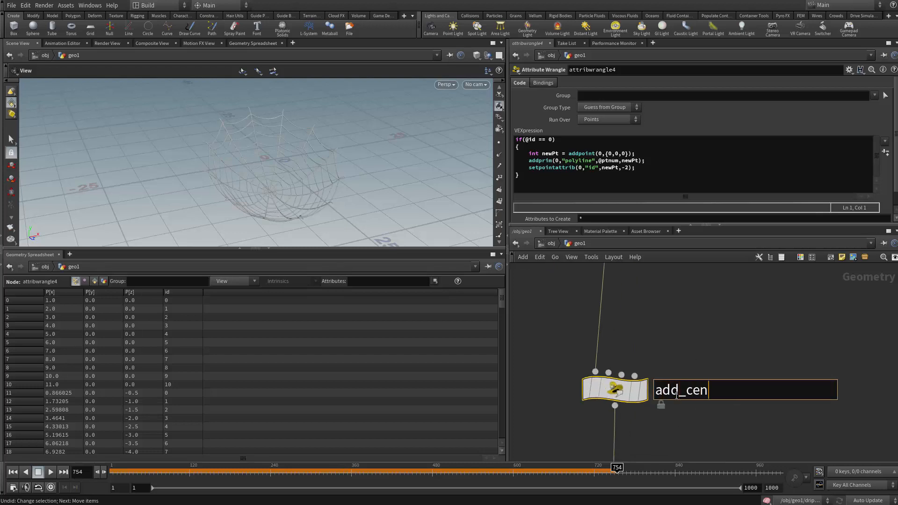
key(Return)
Extend the name of the add_center wrangle to add_center_pnt
scroll(679, 402, down, 2)
middle_drag(698, 424, 681, 377)
scroll(681, 377, up, 2)
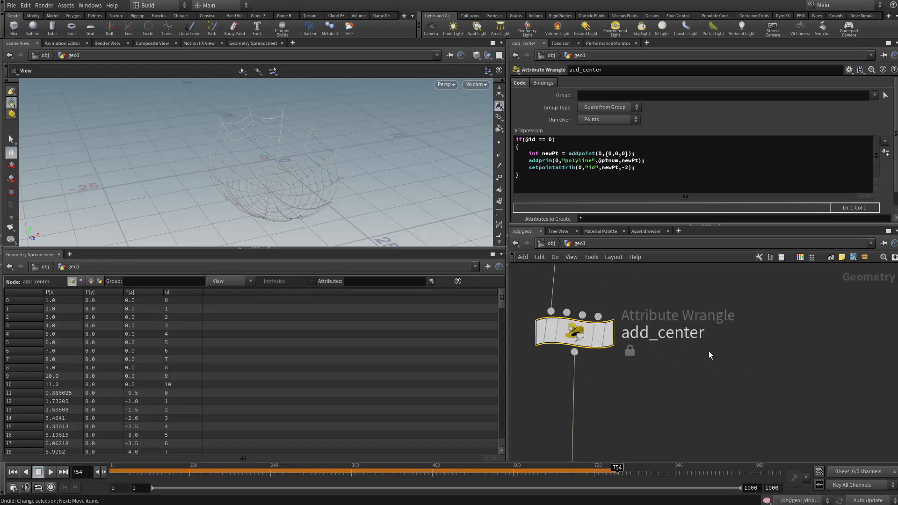
double_click(714, 334)
text(_pi)
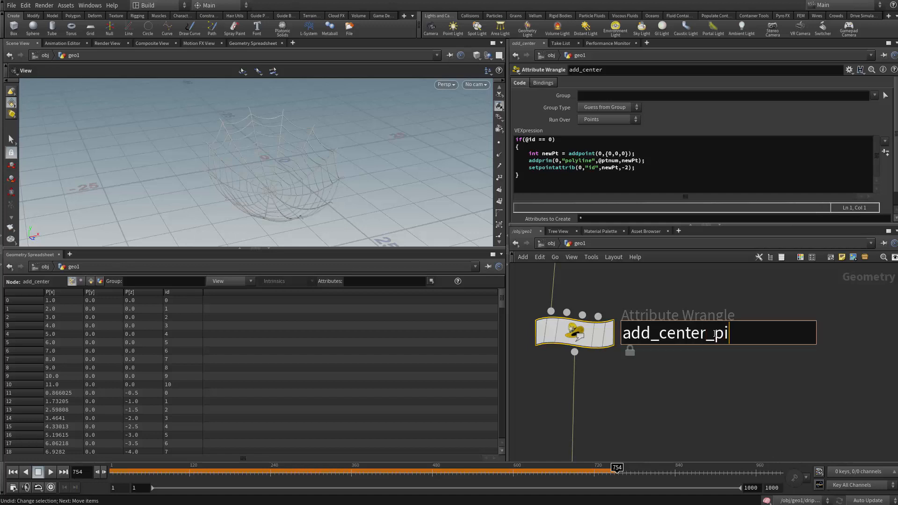
text(nt)
click(721, 333)
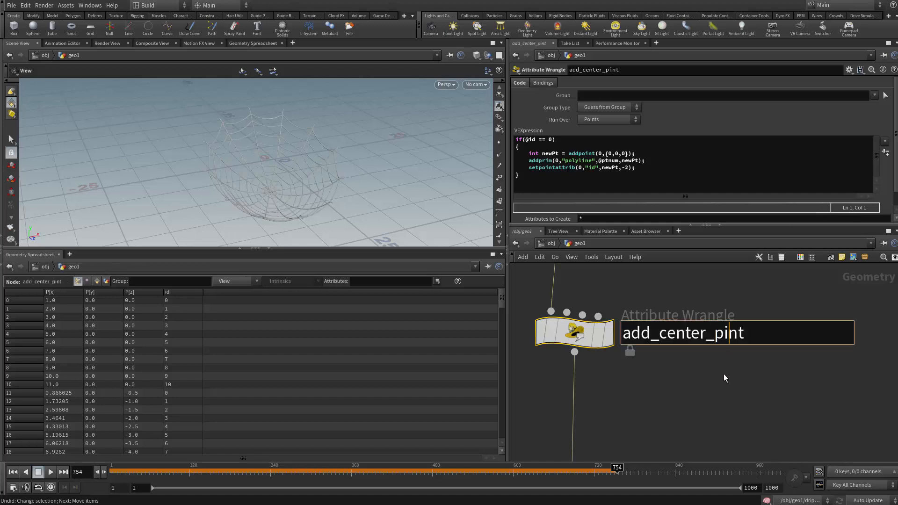
key(BackSpace)
key(Return)
Rename the attribwrangle5 node as match_pt_pos
scroll(724, 377, down, 5)
middle_drag(693, 449, 688, 342)
scroll(672, 387, up, 2)
scroll(673, 388, up, 2)
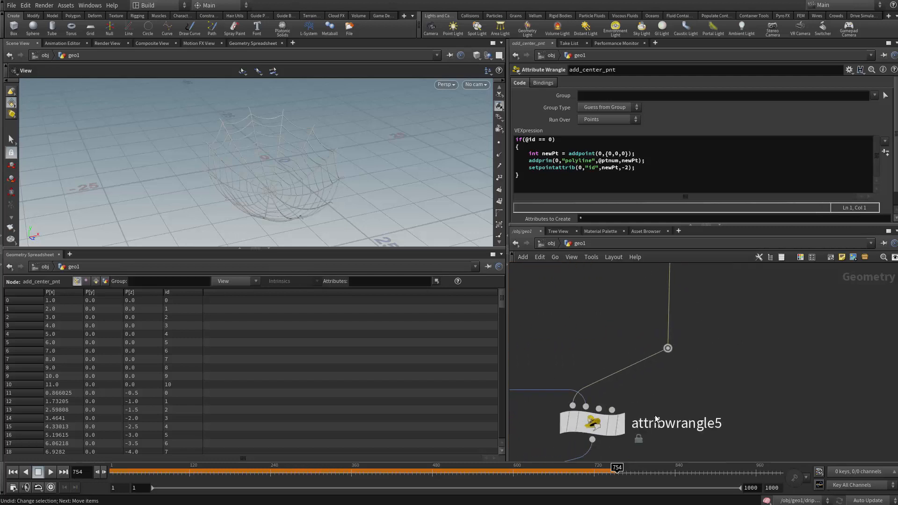
click(625, 425)
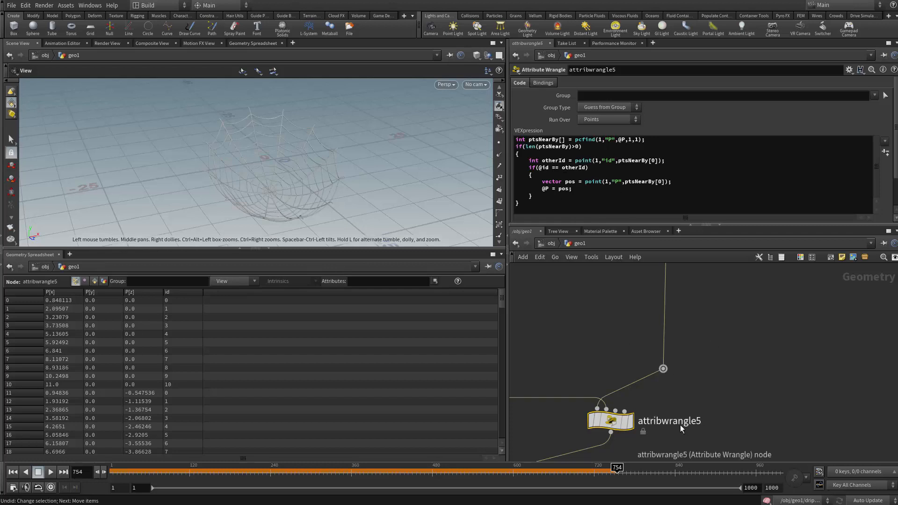
double_click(700, 425)
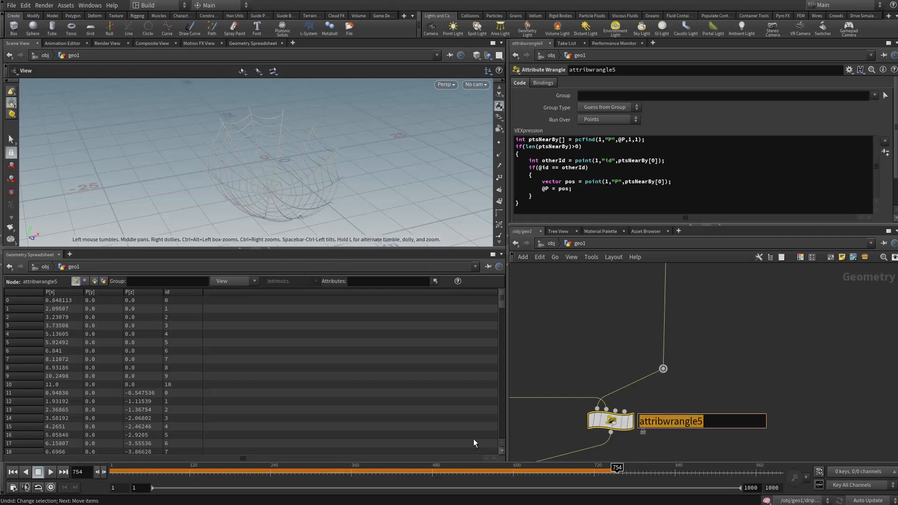
text(ma)
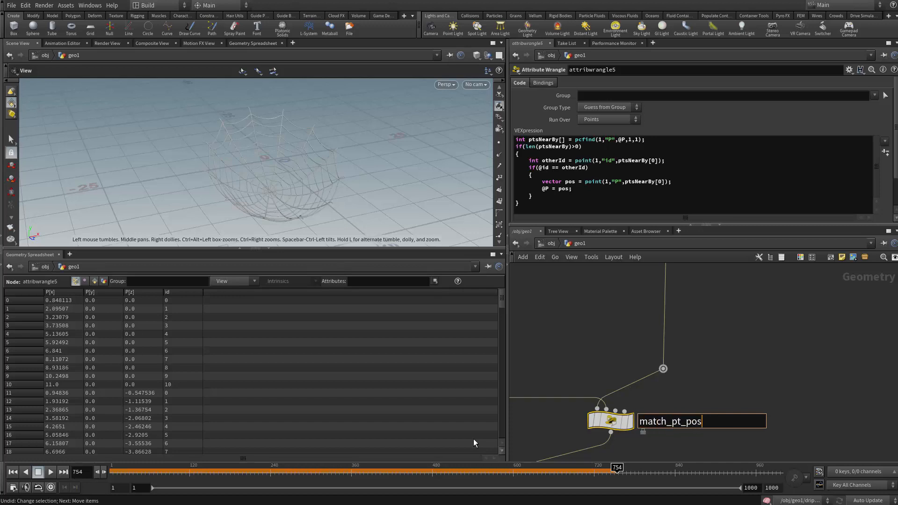
text(tch_pt_pos)
key(Return)
scroll(473, 439, down, 1)
scroll(717, 371, down, 4)
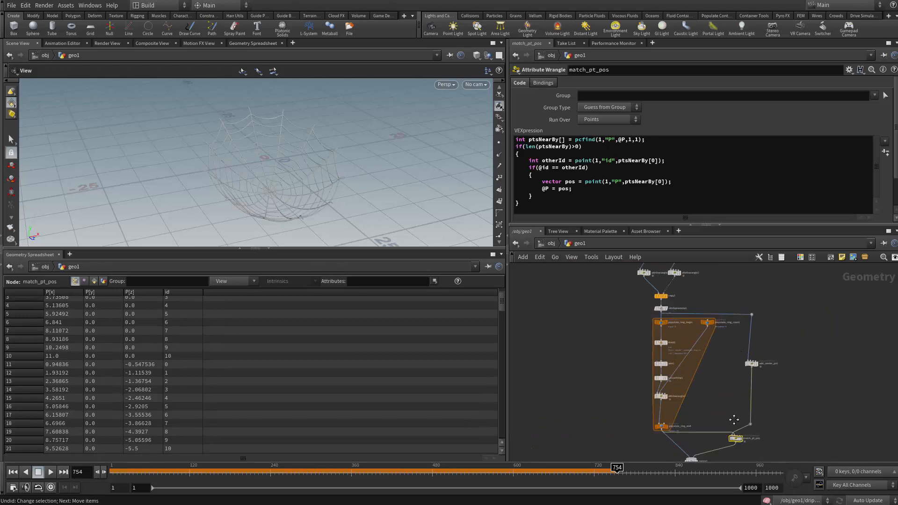
Rename the attribpromote1 node below copy1 as get_max_id_number
scroll(671, 304, up, 8)
double_click(667, 356)
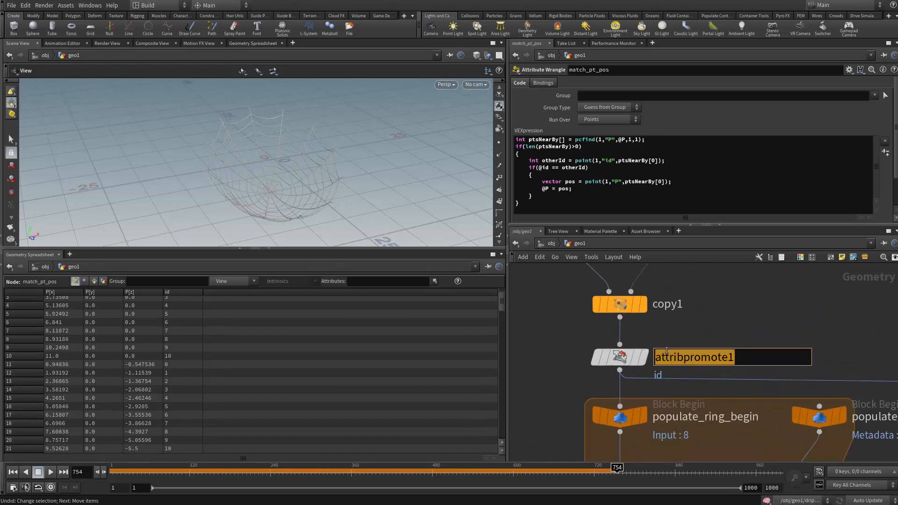
text(get_max_id_number)
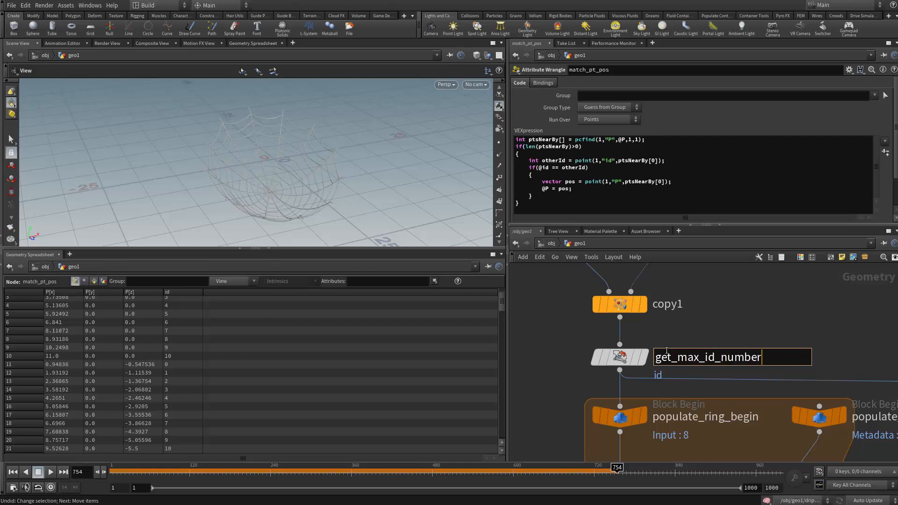
key(Return)
Move line1 and attribwrangle2 together away from the circle1 branch so their labels have room
middle_drag(735, 335, 719, 404)
scroll(712, 383, down, 3)
scroll(701, 358, up, 3)
middle_drag(604, 343, 610, 374)
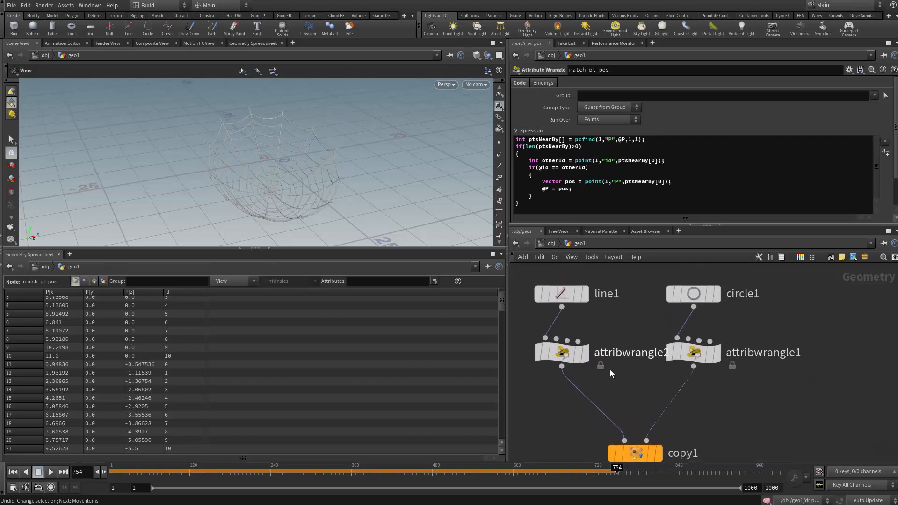
scroll(610, 372, down, 3)
scroll(622, 361, up, 3)
middle_drag(606, 333, 714, 346)
drag(594, 316, 666, 379)
drag(654, 375, 591, 378)
Rename the wrangle below line1 as add_id_attr
double_click(678, 377)
text(add_id_)
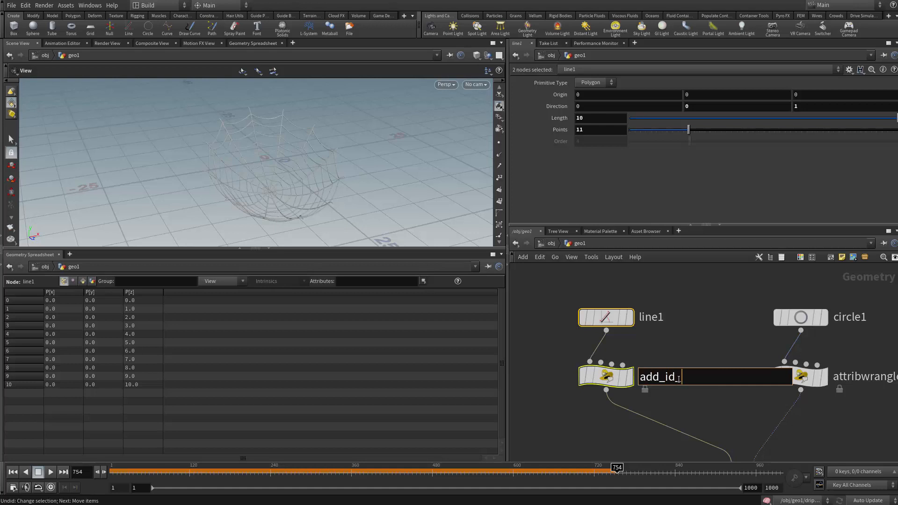
text(attr)
key(Return)
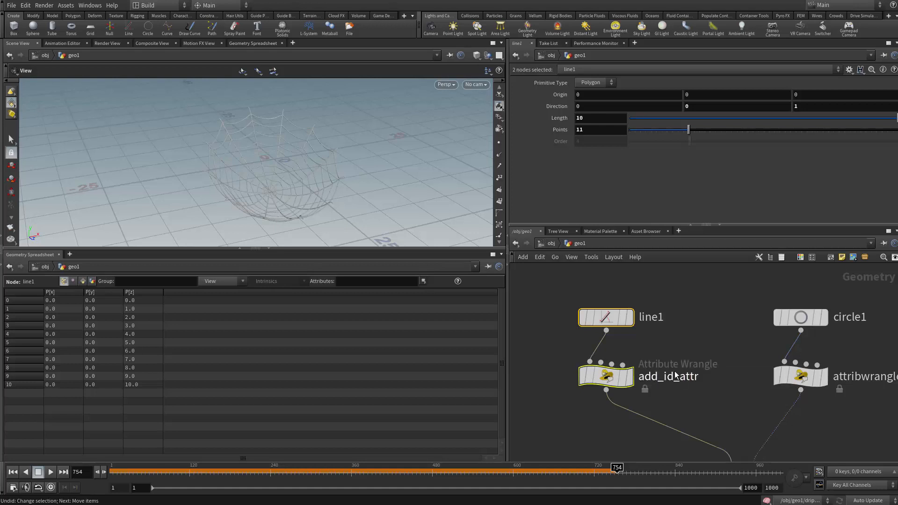
View the whole node network and examine the thickened web up close in the viewport
scroll(628, 352, down, 5)
scroll(628, 351, down, 5)
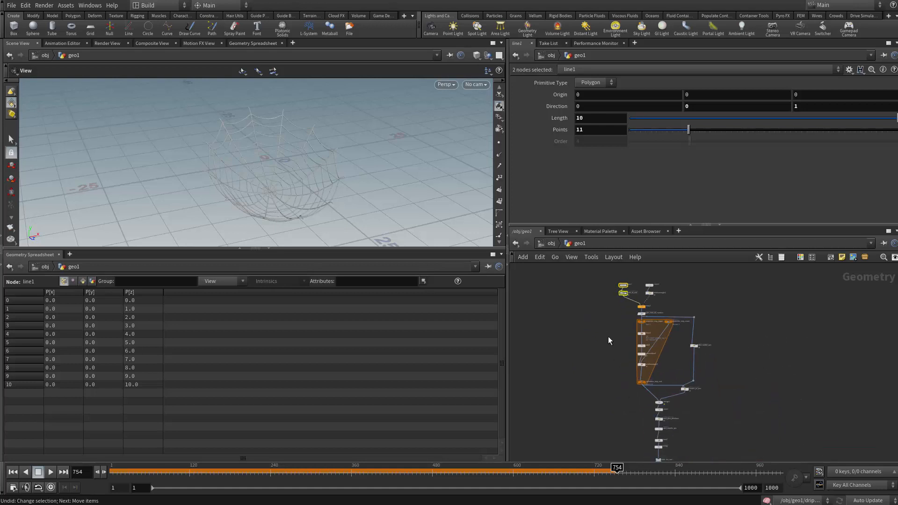
click(602, 381)
middle_drag(606, 365, 610, 353)
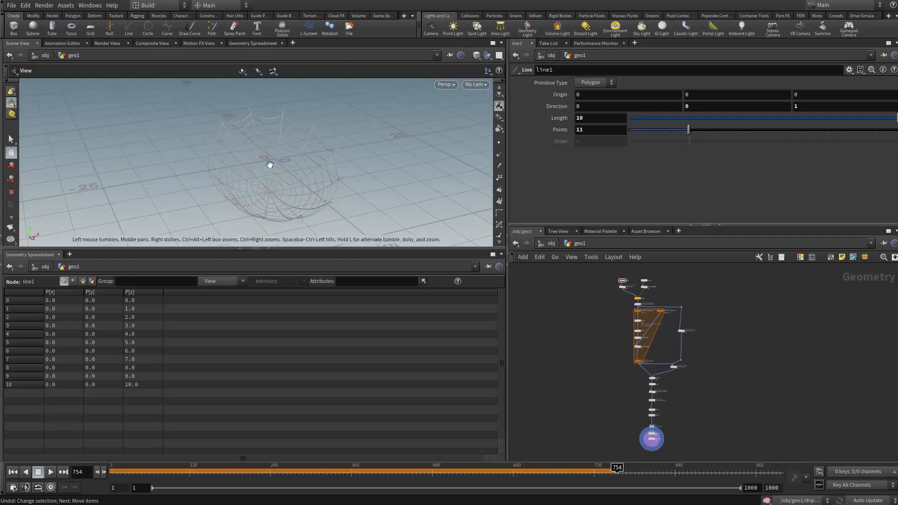
mouse_move(269, 164)
mouse_down()
mouse_move(399, 156)
mouse_move(281, 169)
mouse_up()
right_drag(280, 170, 497, 211)
drag(369, 180, 289, 178)
Straighten the side branch by aligning its two wire dots and moving add_center_pnt up closer to the upper dot
scroll(704, 354, up, 5)
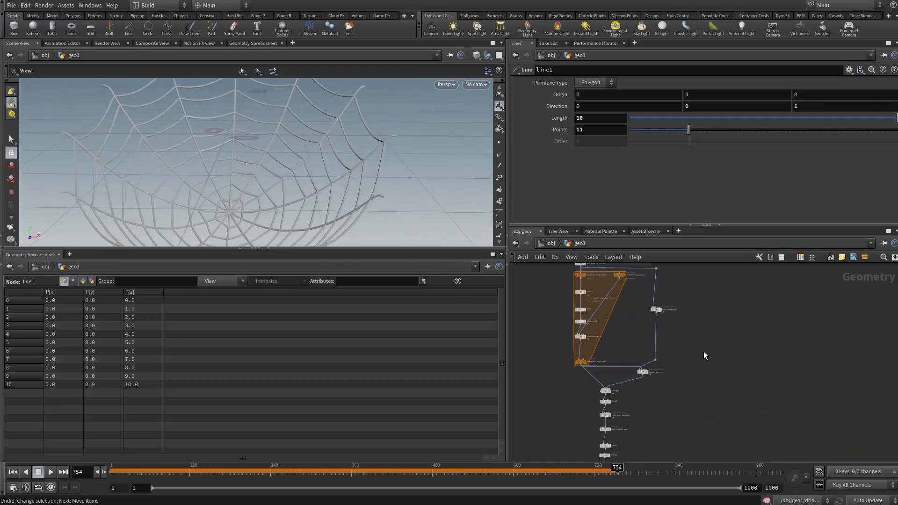
middle_drag(656, 267, 667, 342)
scroll(664, 334, up, 2)
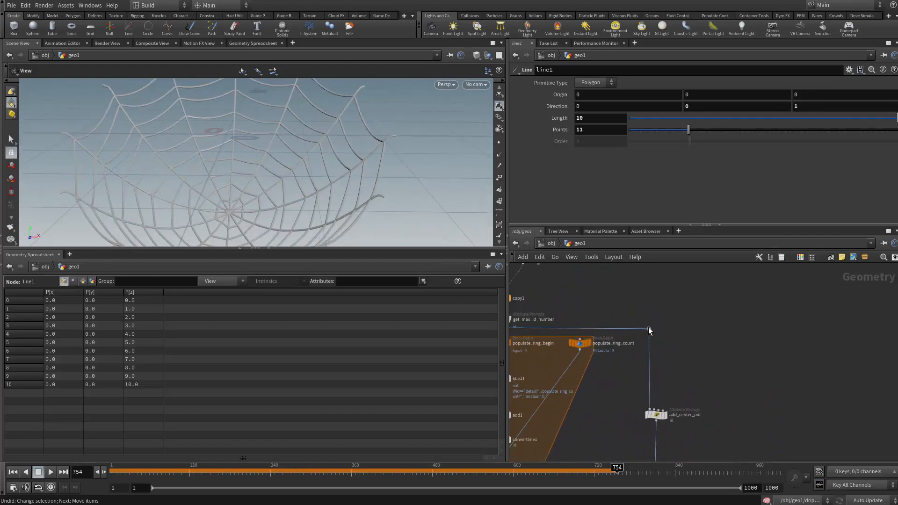
drag(658, 326, 658, 326)
middle_drag(625, 387, 632, 333)
scroll(633, 333, up, 2)
drag(679, 373, 682, 312)
scroll(683, 333, down, 3)
scroll(679, 337, up, 2)
middle_drag(695, 286, 680, 329)
scroll(684, 331, up, 2)
scroll(680, 328, down, 3)
middle_drag(707, 391, 703, 323)
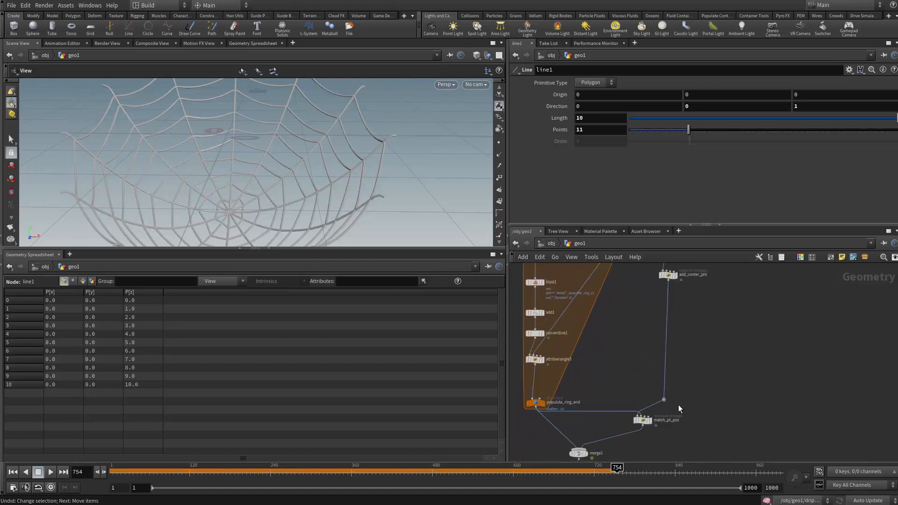
drag(663, 399, 667, 399)
Look over the ring-populating loop and select the entire node network for an overview
middle_drag(635, 366, 686, 412)
scroll(666, 394, up, 3)
middle_drag(577, 354, 669, 437)
scroll(662, 428, up, 3)
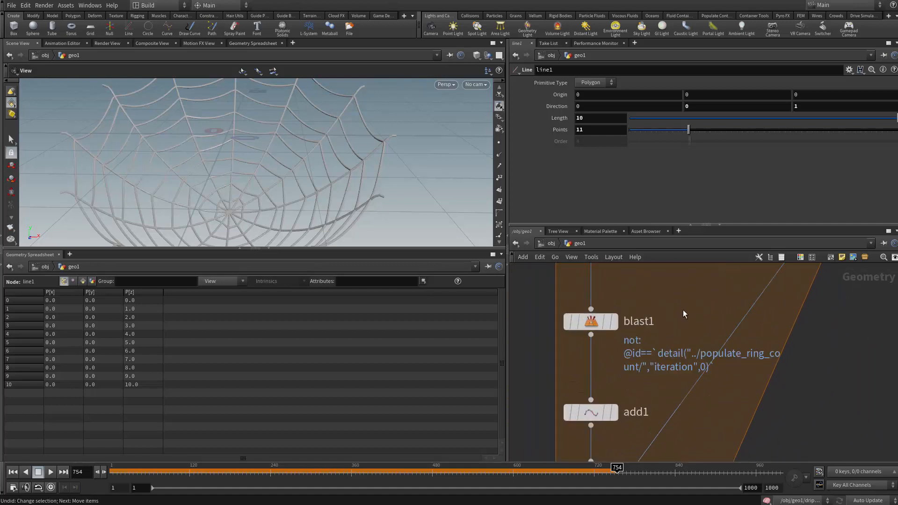
middle_drag(682, 309, 675, 464)
scroll(683, 323, down, 5)
scroll(666, 307, down, 5)
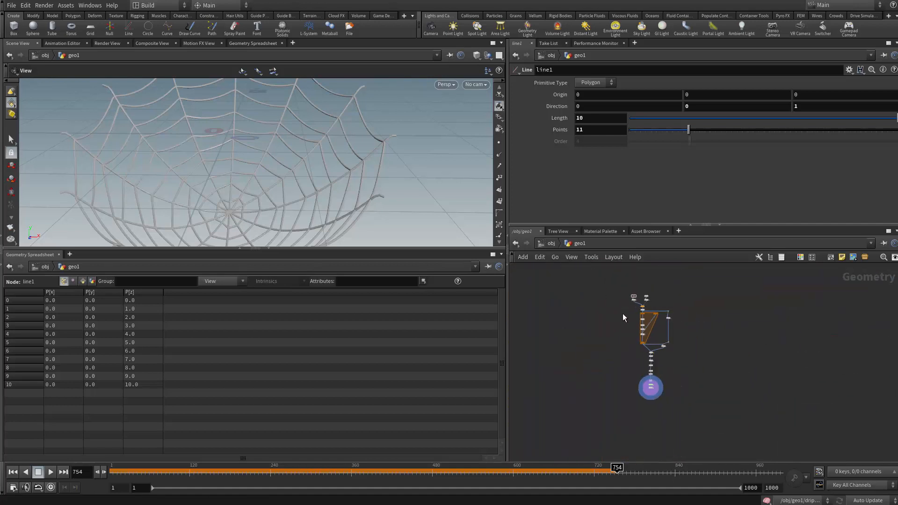
drag(596, 279, 731, 427)
scroll(729, 398, up, 3)
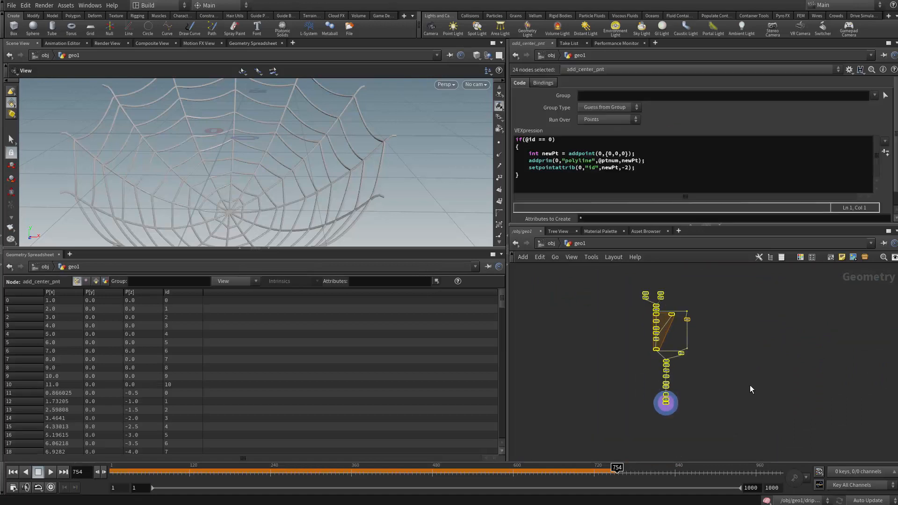
scroll(720, 345, up, 3)
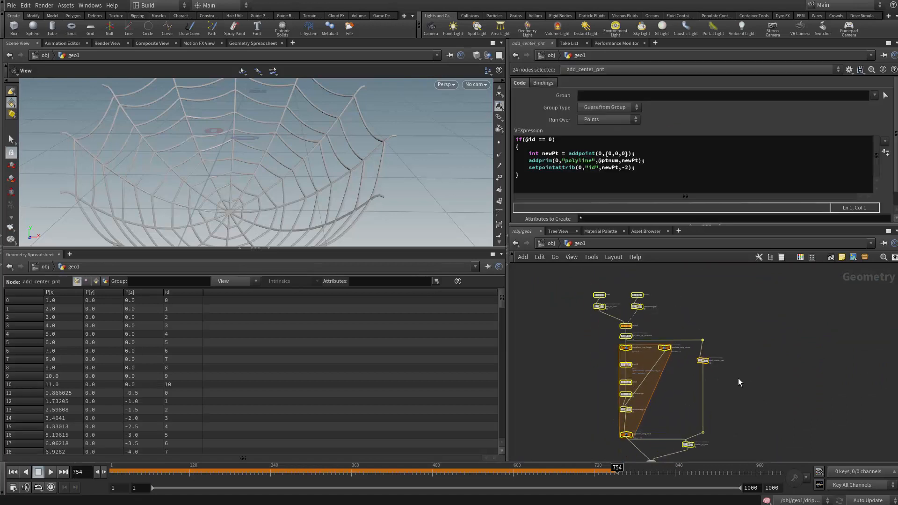
scroll(720, 374, up, 3)
Nudge add_center_pnt into vertical alignment with the wire dots of its branch
click(682, 349)
scroll(681, 346, up, 2)
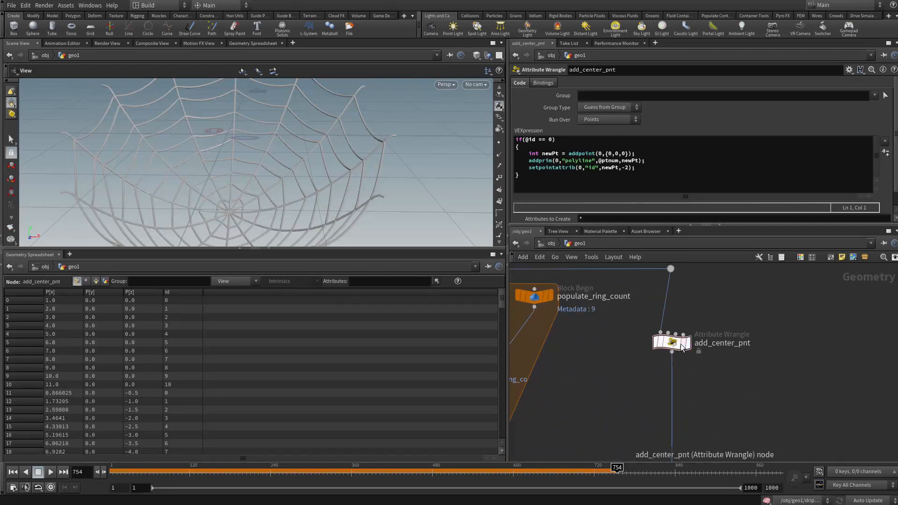
drag(680, 345, 679, 347)
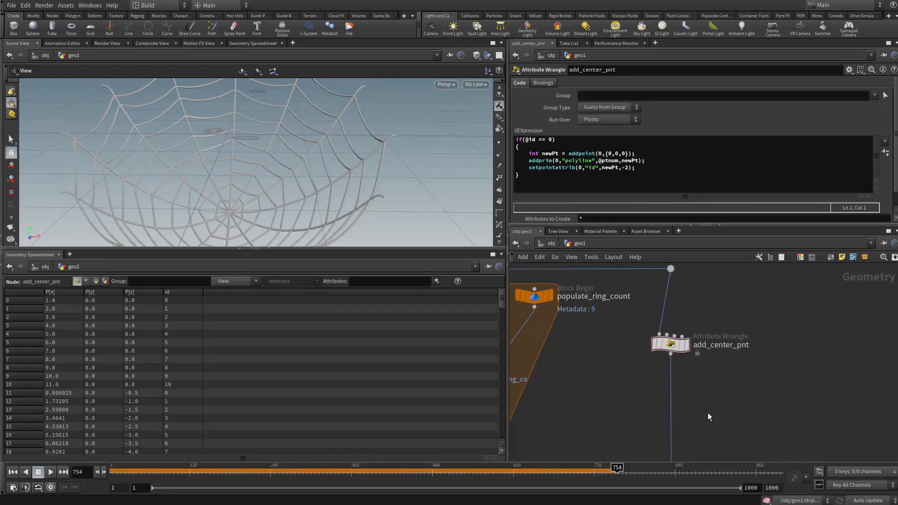
scroll(707, 402, down, 5)
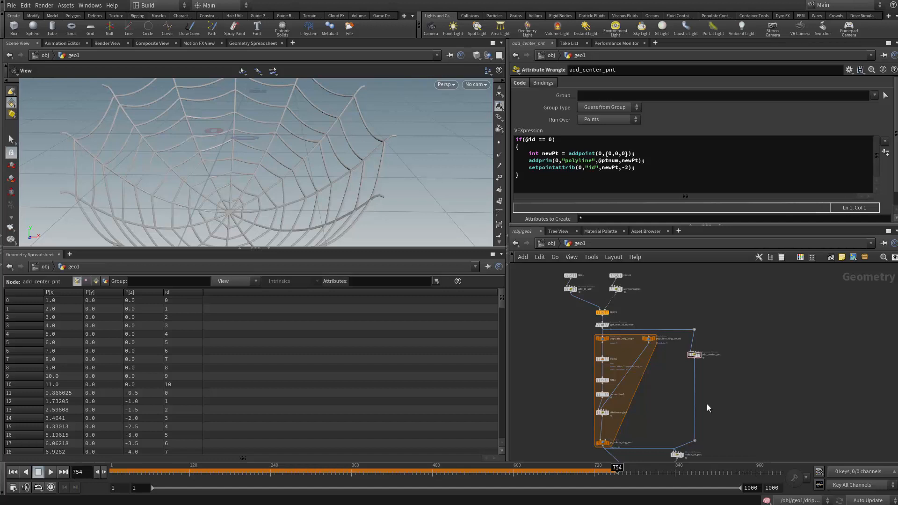
Move line1 and add_id_attr together closer to copy1
scroll(706, 403, down, 3)
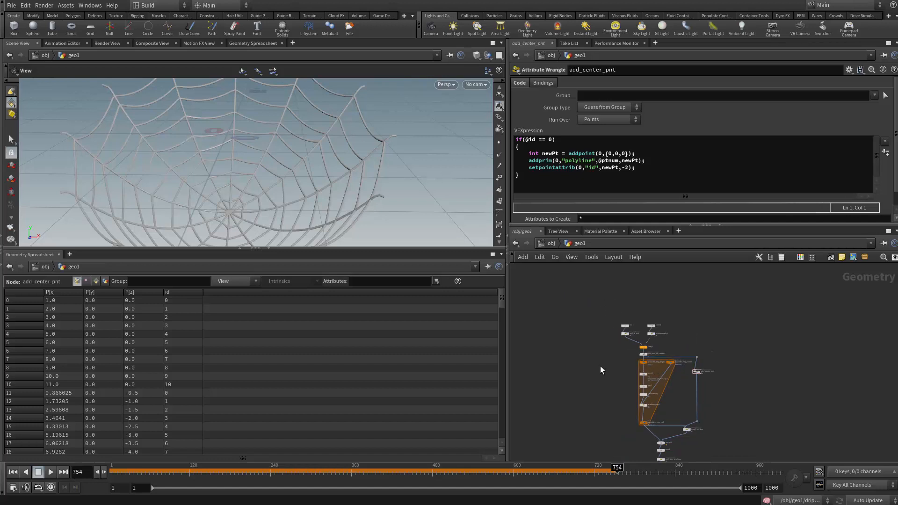
middle_drag(600, 365, 599, 307)
scroll(619, 327, up, 5)
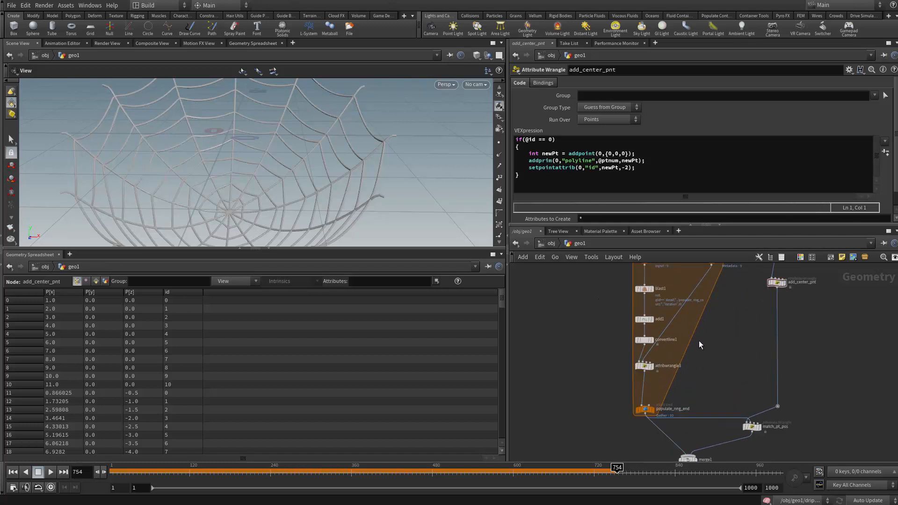
middle_drag(736, 368, 739, 436)
middle_drag(579, 333, 595, 424)
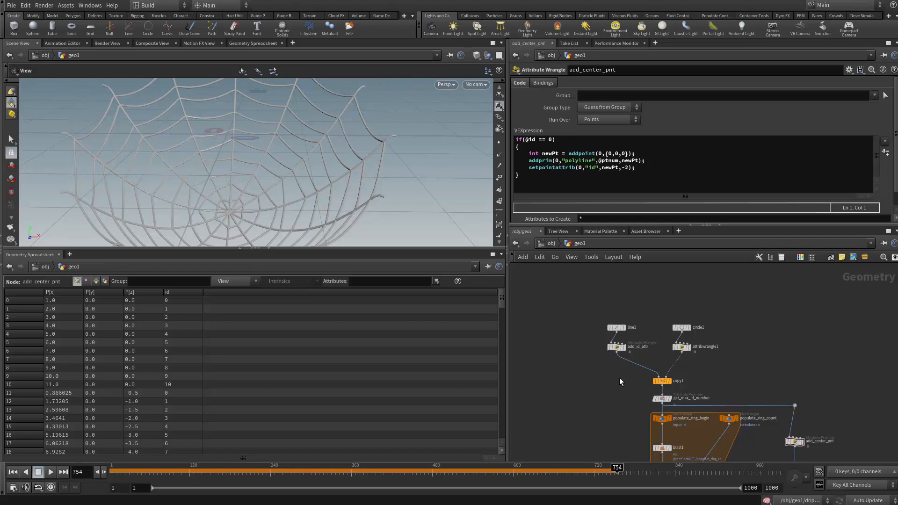
scroll(620, 381, up, 4)
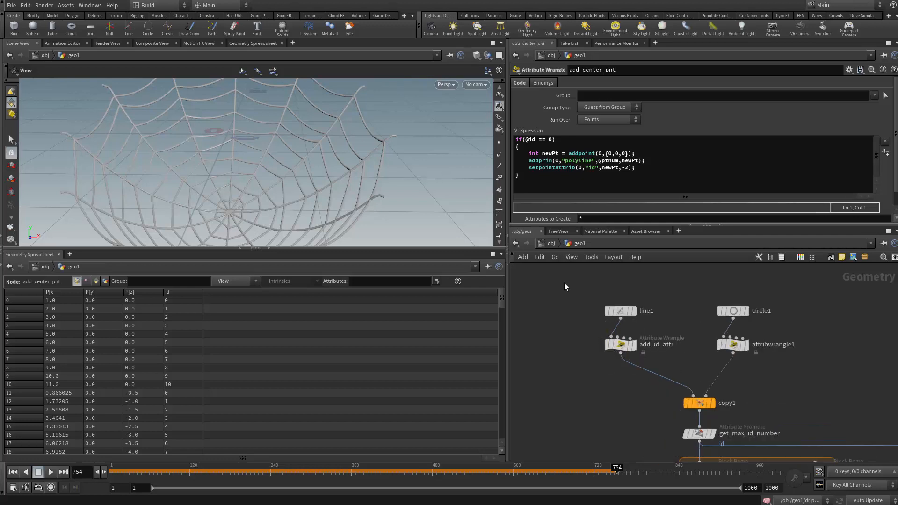
drag(564, 283, 682, 348)
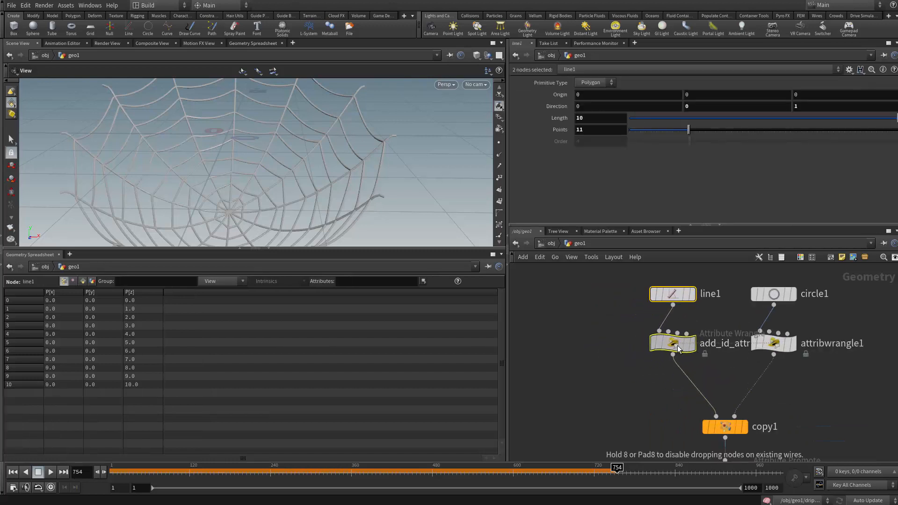
scroll(842, 346, down, 2)
Move circle1 and attribwrangle1 together farther from the line1 branch
middle_drag(871, 305, 728, 320)
drag(751, 291, 642, 374)
drag(645, 359, 690, 359)
click(707, 384)
drag(811, 292, 647, 386)
click(727, 422)
Look over the network from the source nodes through the ring loop to merge1 and fuse1
scroll(730, 419, down, 3)
middle_drag(730, 419, 711, 323)
scroll(697, 334, down, 2)
scroll(610, 359, down, 1)
middle_drag(611, 358, 597, 306)
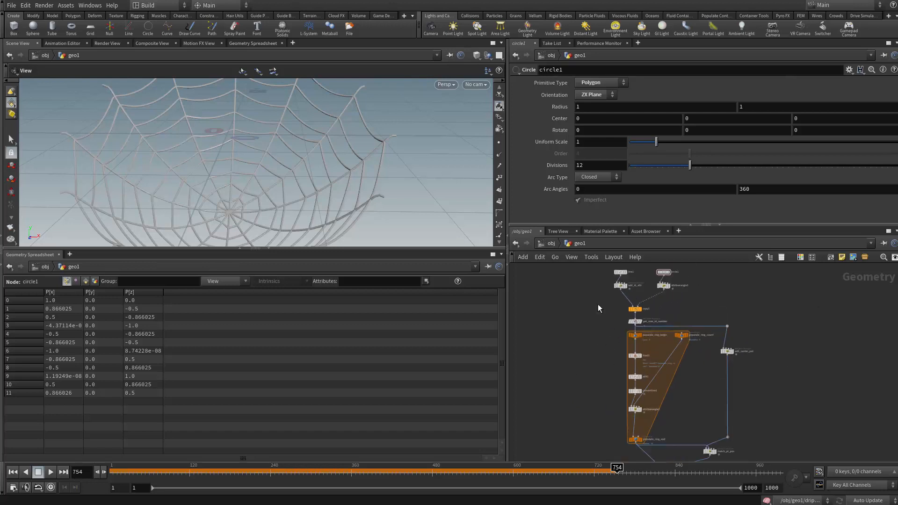
scroll(594, 306, down, 1)
drag(589, 303, 762, 453)
middle_drag(756, 434, 739, 360)
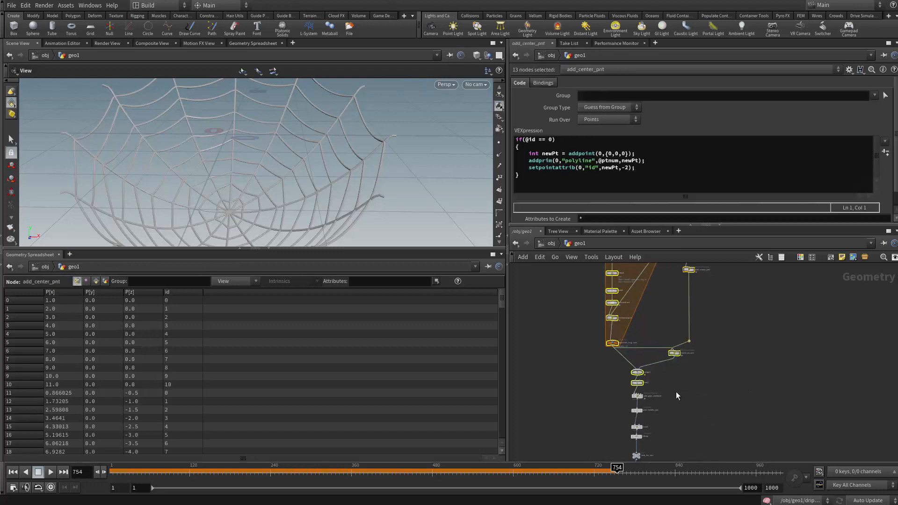
click(675, 391)
Move the add_middle_pts resample node up closer to add_glue_attribute
drag(688, 400, 616, 412)
scroll(622, 414, up, 6)
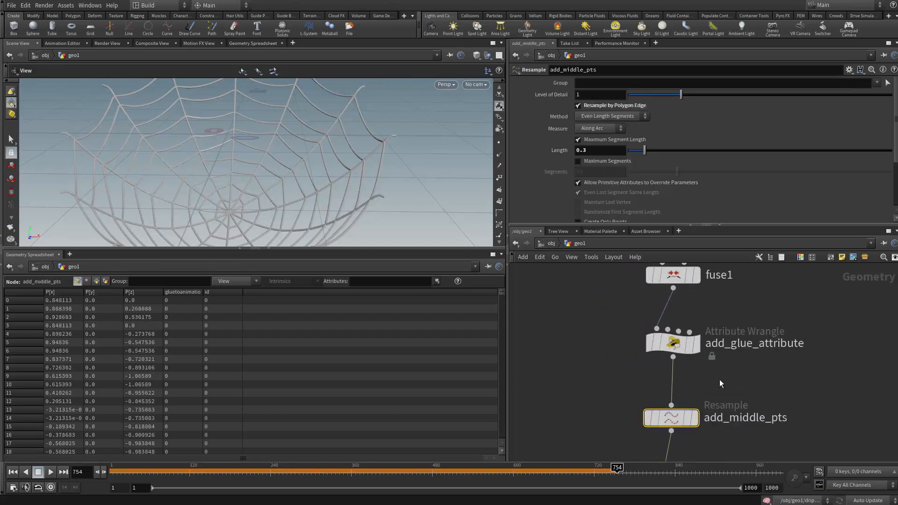
drag(678, 423, 677, 401)
scroll(677, 401, down, 4)
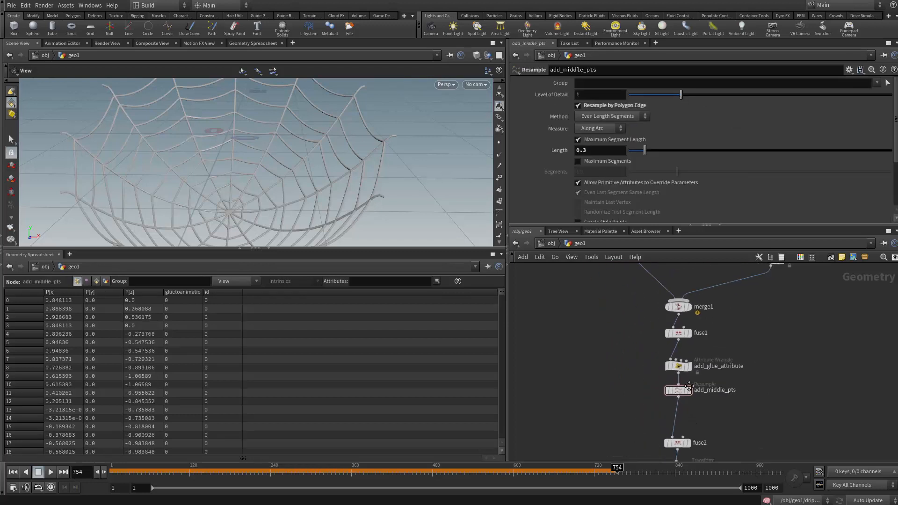
Move fuse2 and the tilting transform up closer to add_middle_pts
mouse_move(634, 351)
mouse_down()
mouse_move(687, 388)
mouse_move(644, 355)
mouse_move(632, 363)
mouse_up()
scroll(687, 389, up, 2)
scroll(680, 353, up, 3)
click(680, 355)
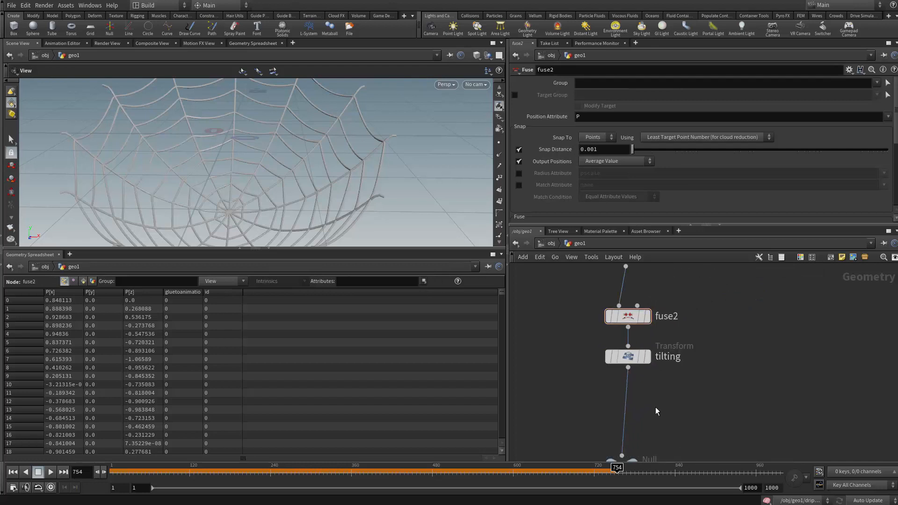
Move web_for_sim and the nodes below it up closer to the tilting transform
scroll(655, 408, down, 3)
middle_drag(655, 408, 653, 344)
scroll(655, 430, up, 1)
drag(570, 349, 633, 367)
scroll(681, 344, up, 3)
click(753, 353)
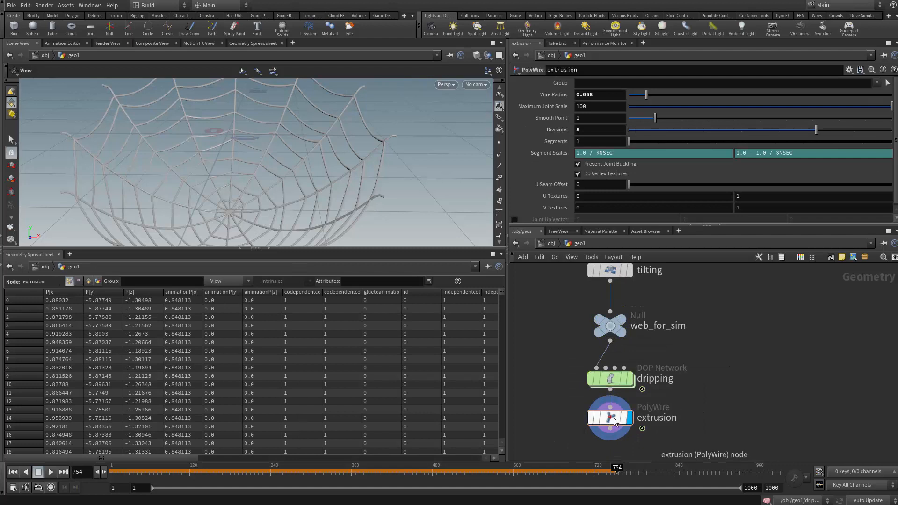
Adjust the vertical spacing of the dripping and extrusion nodes below web_for_sim
drag(610, 418, 609, 431)
scroll(788, 403, down, 2)
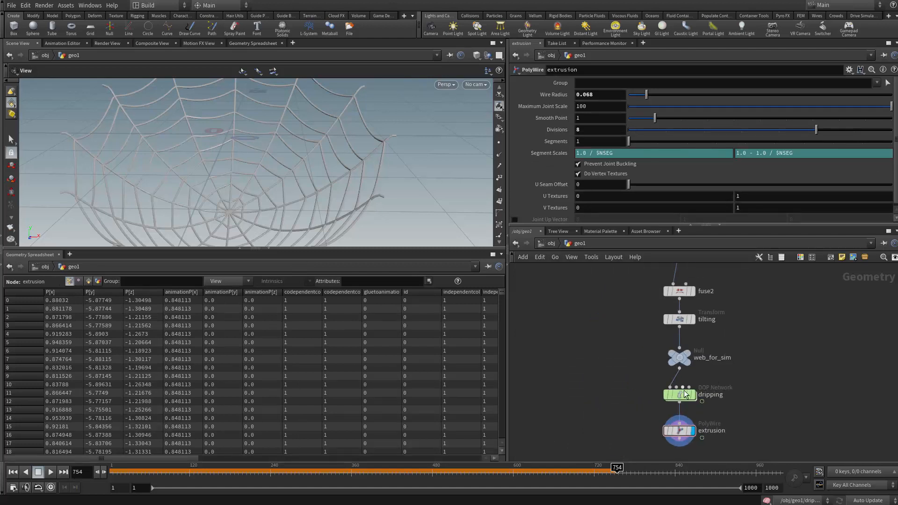
drag(630, 342, 739, 412)
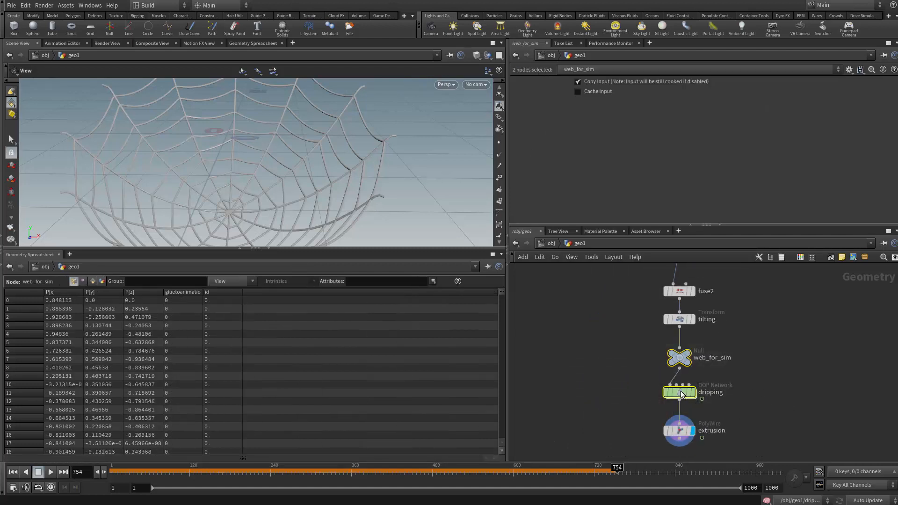
drag(683, 394, 683, 389)
click(641, 389)
scroll(663, 400, up, 3)
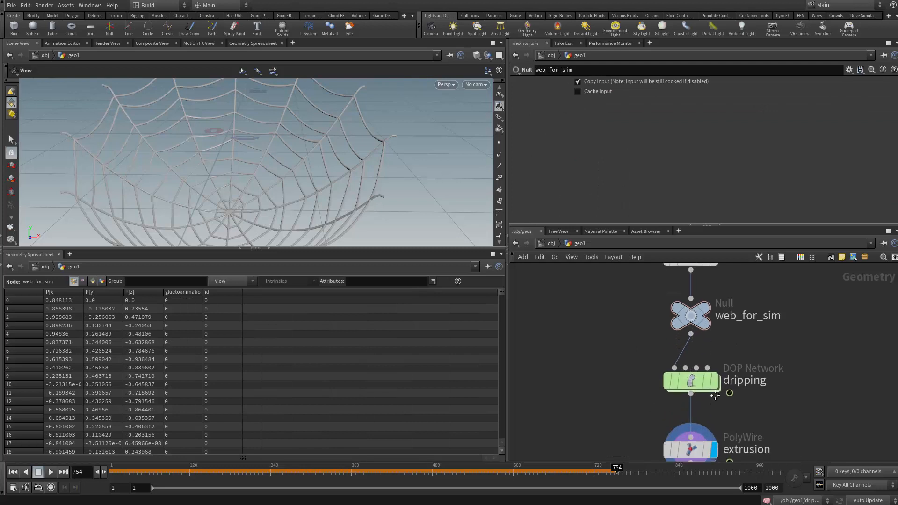
Try to adjust the wire dot between get_max_id_number and add_center_pnt
scroll(715, 388, down, 3)
scroll(650, 330, down, 5)
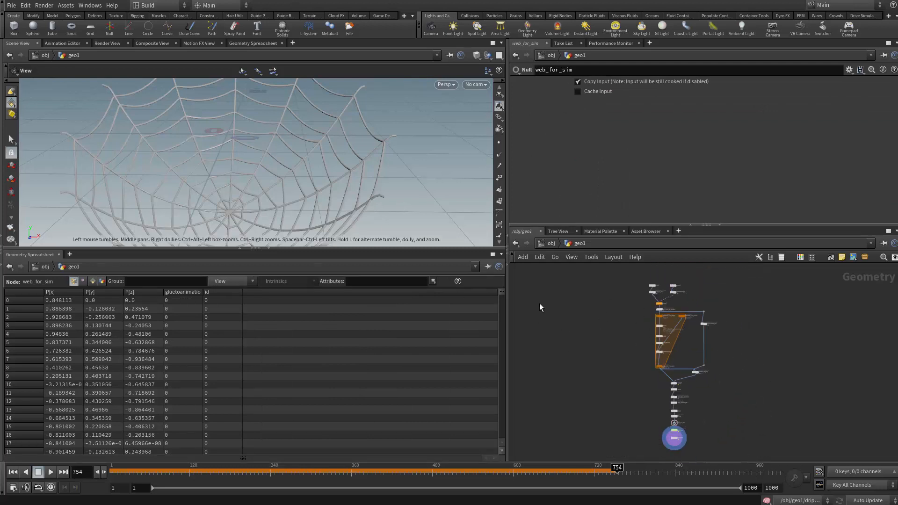
middle_drag(539, 303, 528, 329)
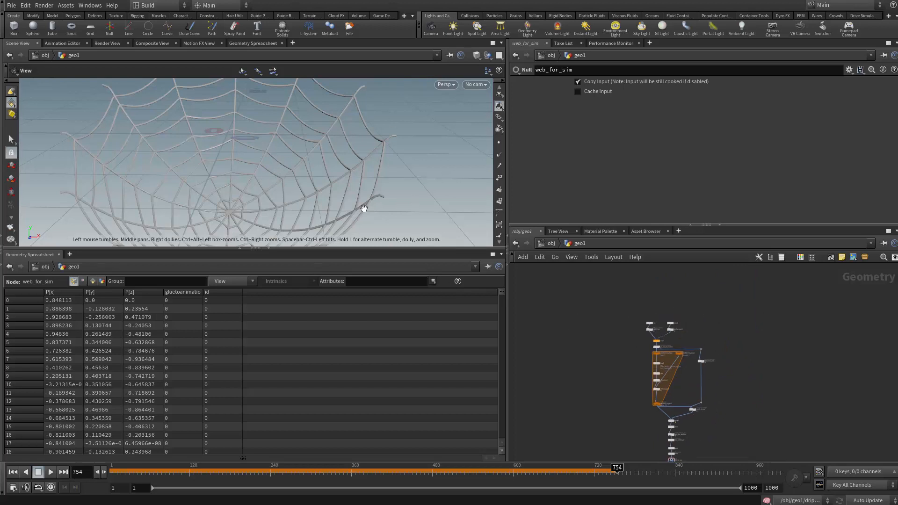
scroll(652, 363, up, 5)
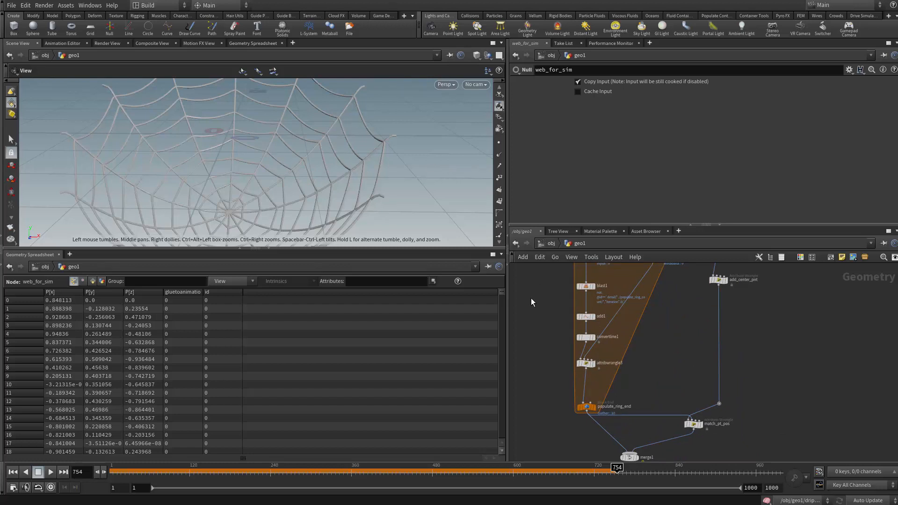
middle_drag(695, 325, 680, 388)
scroll(697, 335, up, 5)
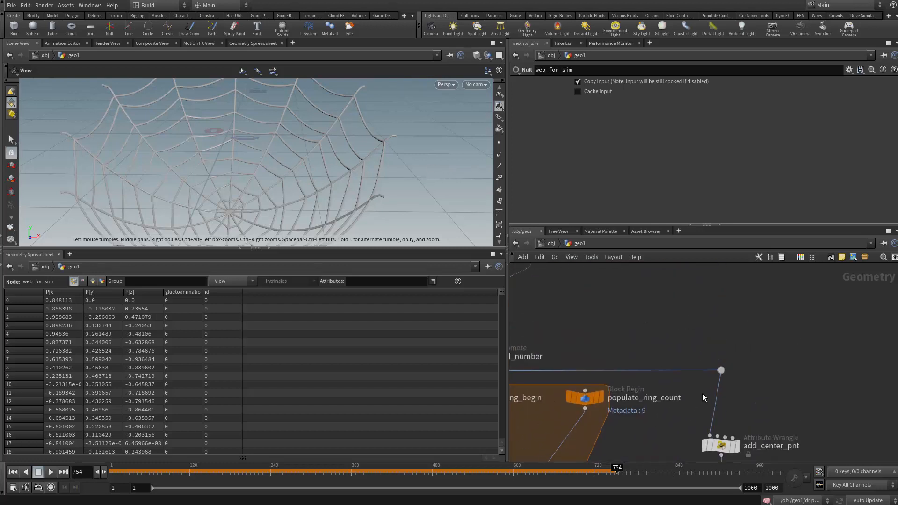
drag(807, 335, 691, 392)
mouse_move(685, 323)
mouse_down()
mouse_move(773, 388)
mouse_move(691, 332)
mouse_up()
drag(756, 313, 674, 398)
scroll(692, 328, down, 5)
middle_drag(657, 323, 711, 320)
scroll(702, 321, up, 3)
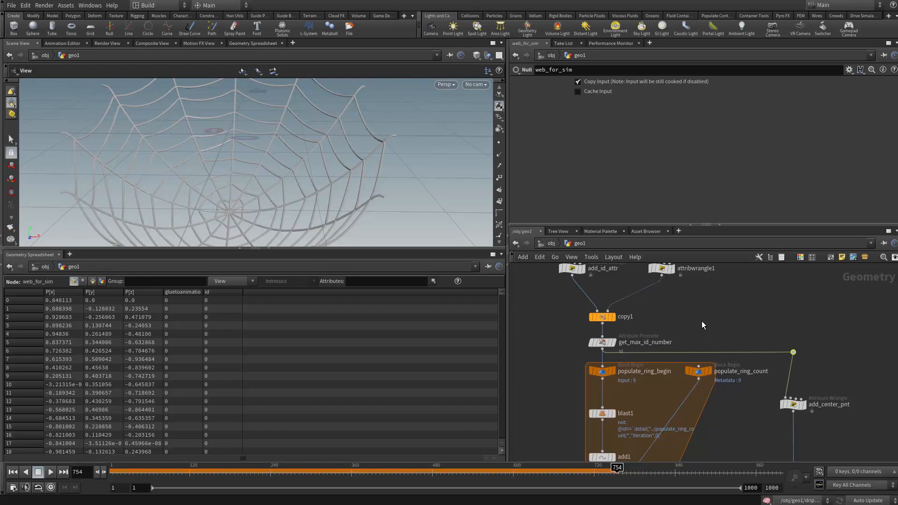
scroll(798, 353, up, 3)
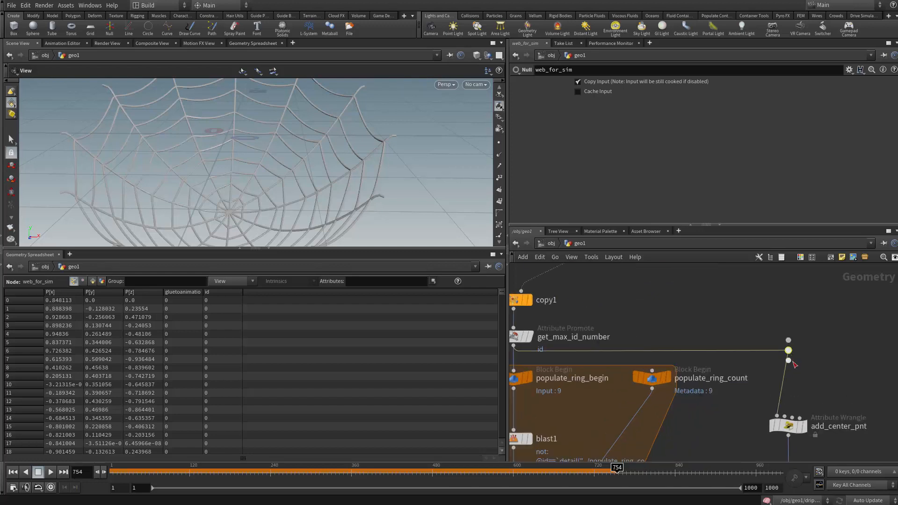
drag(790, 361, 804, 320)
key(Escape)
scroll(810, 375, down, 3)
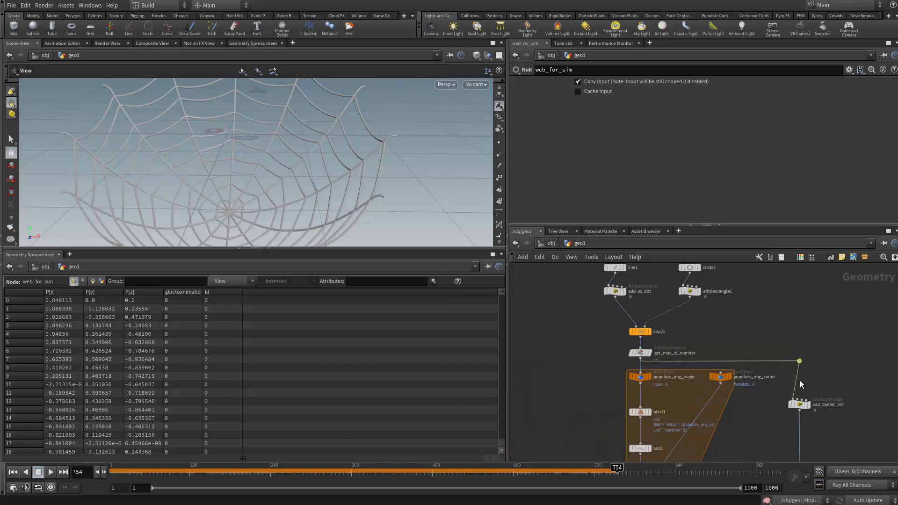
scroll(753, 344, down, 6)
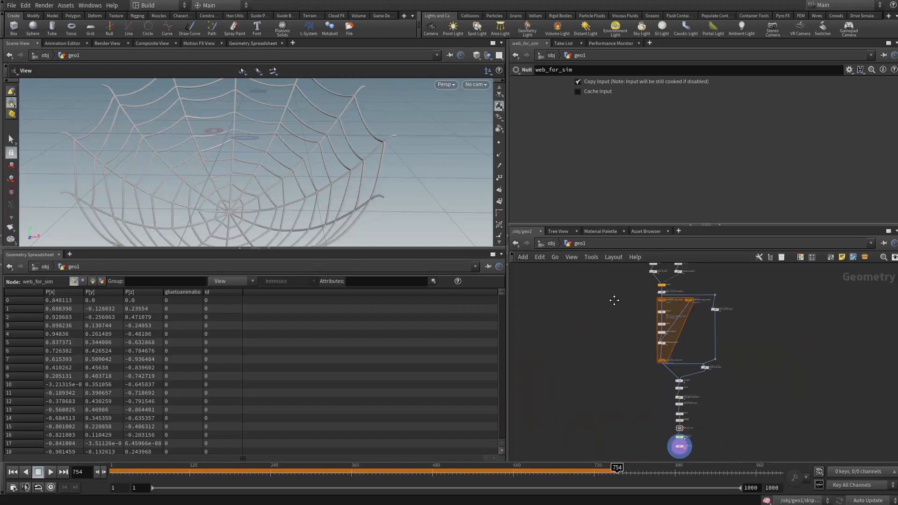
middle_drag(614, 300, 630, 310)
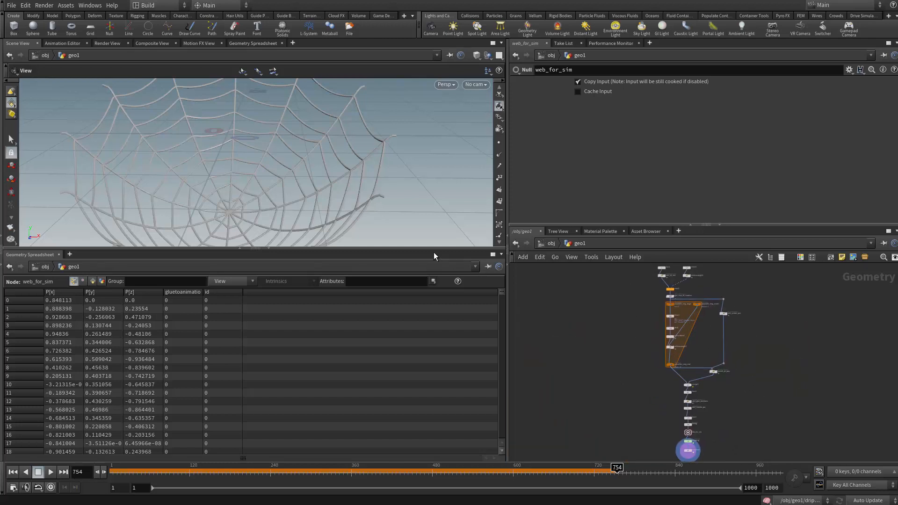
Enlarge the scene view by shrinking the geometry spreadsheet and the network and parameter panes, showing the web from an angle
drag(434, 249, 433, 288)
drag(564, 225, 565, 235)
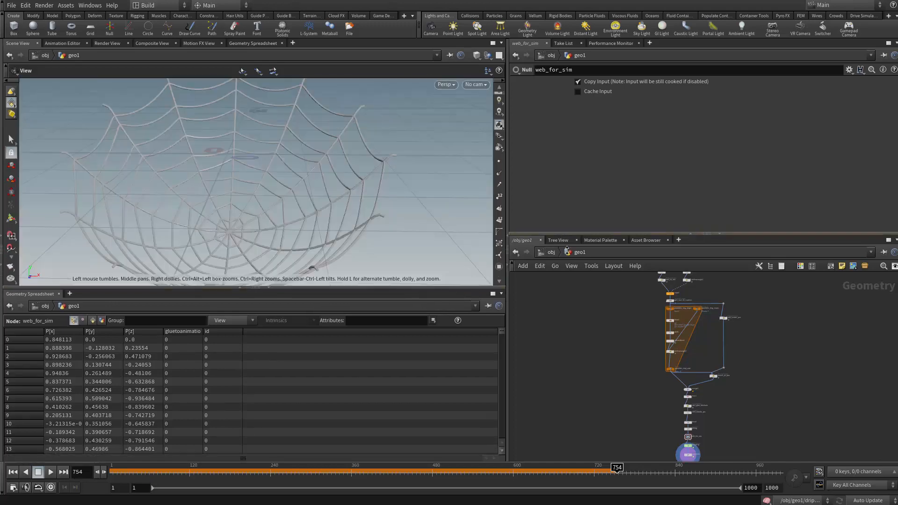
drag(508, 198, 564, 197)
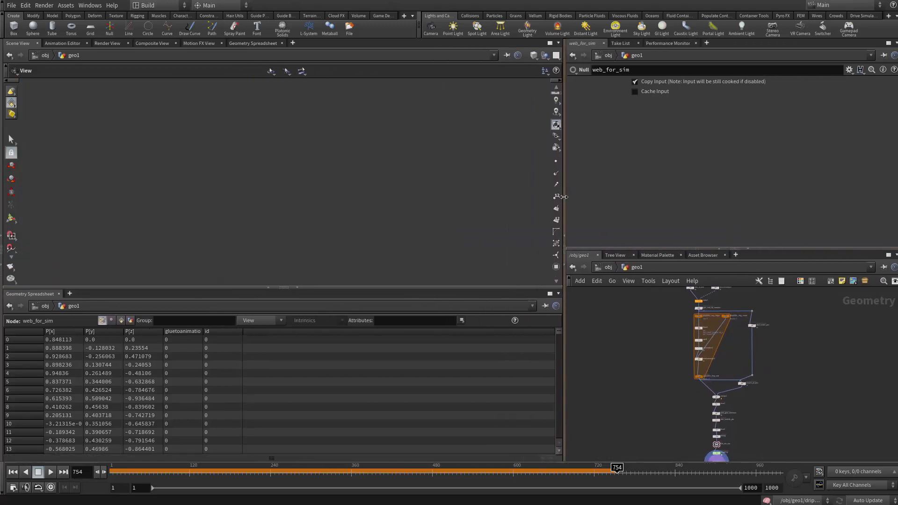
drag(282, 204, 392, 189)
drag(478, 179, 379, 152)
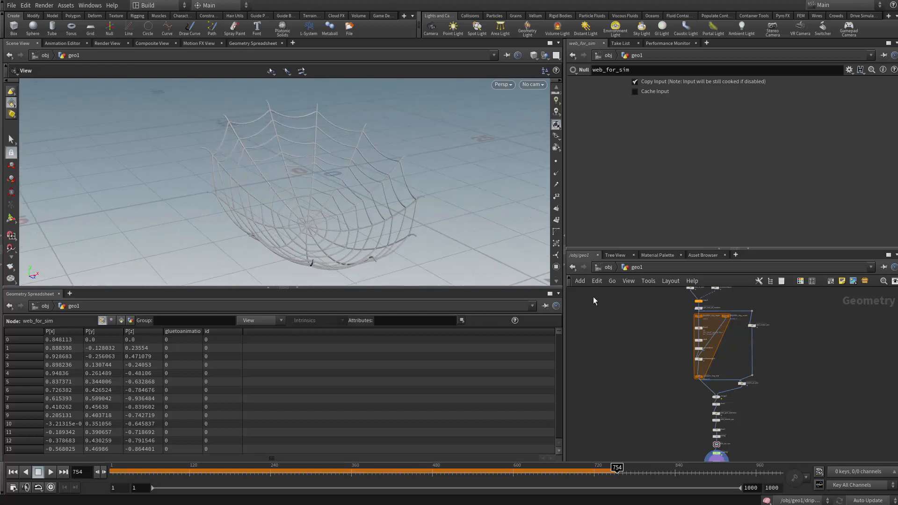
Move line1 and add_id_attr together slightly farther from the circle1 branch and up from copy1
scroll(743, 326, up, 8)
scroll(747, 334, down, 4)
middle_drag(726, 346, 722, 303)
scroll(740, 377, up, 3)
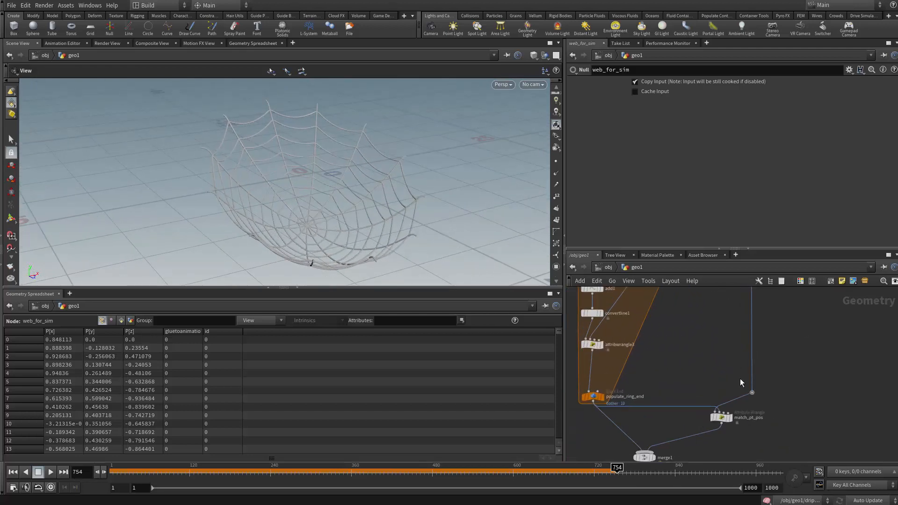
drag(739, 373, 782, 405)
mouse_move(702, 293)
middle_down()
mouse_move(710, 378)
mouse_move(727, 423)
mouse_move(714, 363)
middle_up()
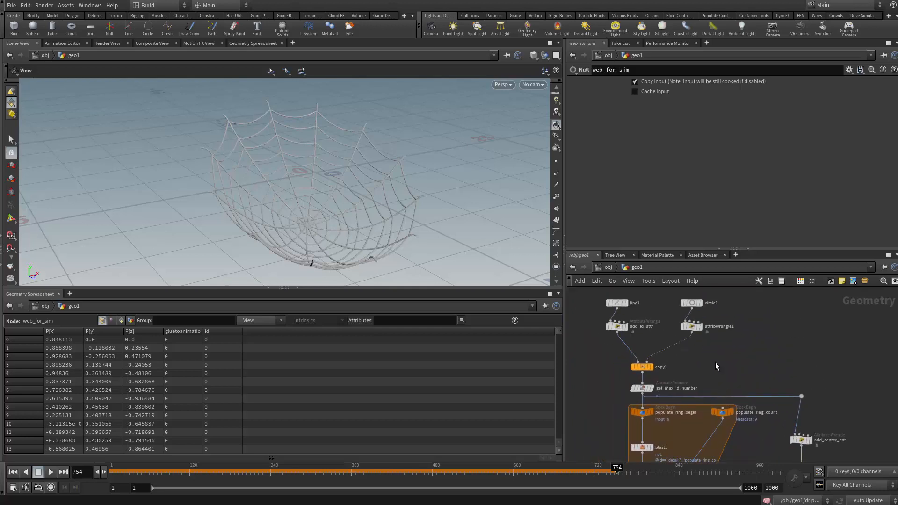
scroll(715, 366, up, 3)
drag(652, 311, 710, 388)
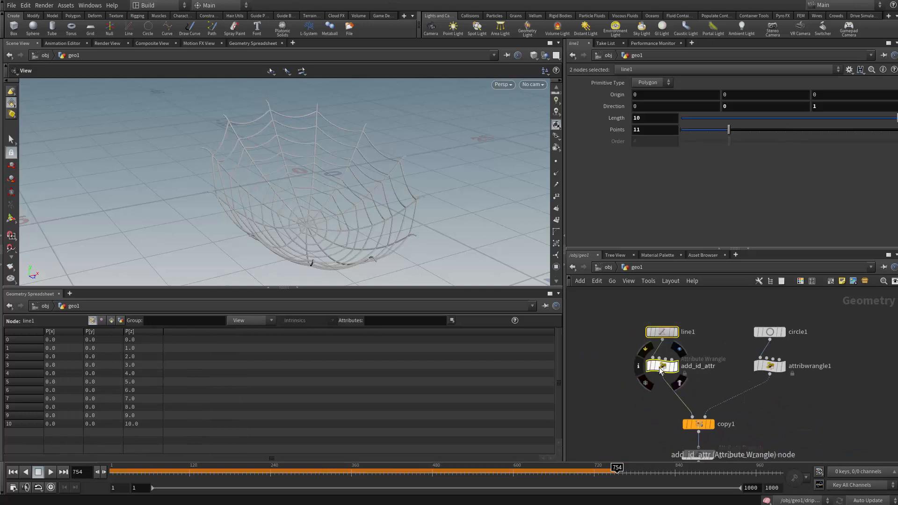
drag(661, 371, 652, 366)
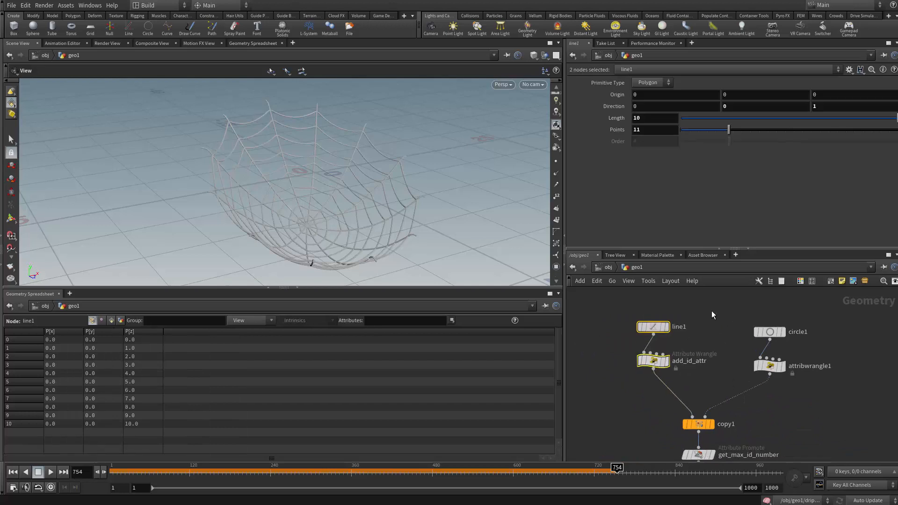